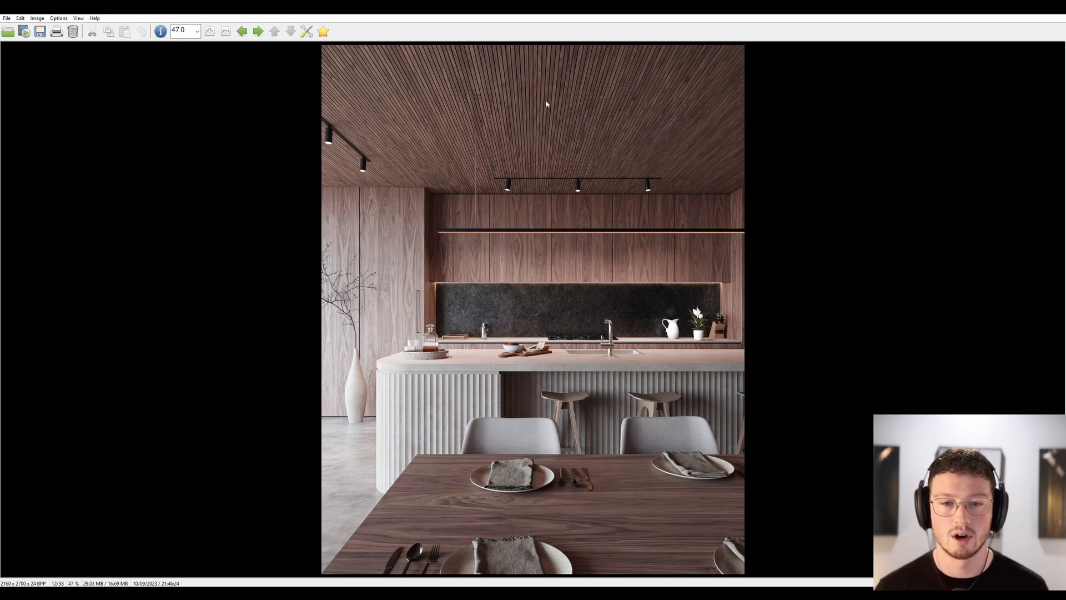
Step: Examine the finished kitchen render from ceiling to dining table, then return to the Blender scene
{"action": "scroll", "coordinate": [544, 116], "scroll_direction": "up", "scroll_amount": 5}
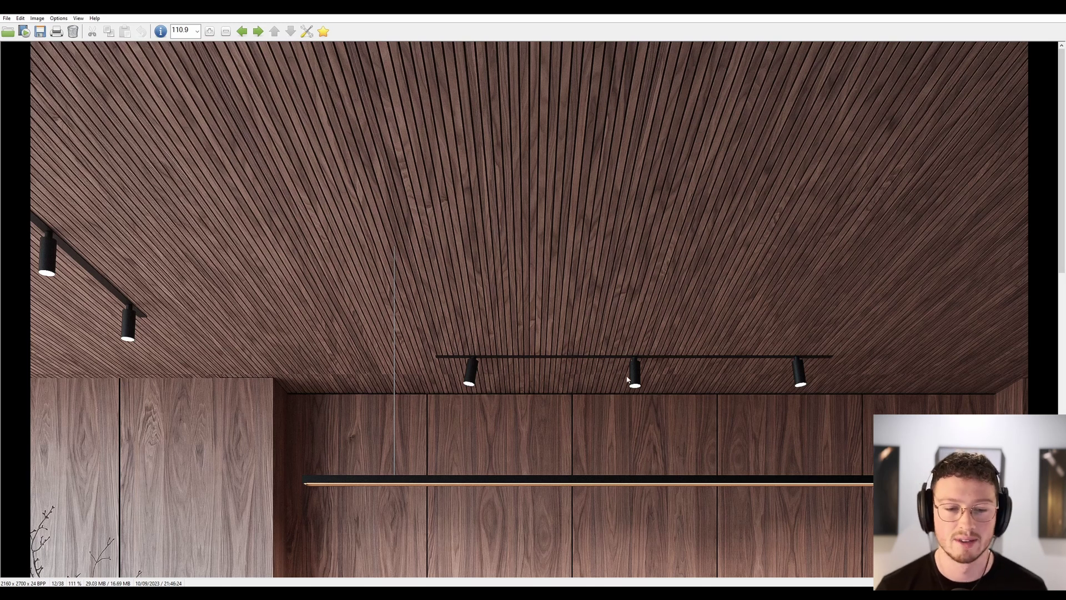
{"action": "scroll", "coordinate": [528, 295], "scroll_direction": "down", "scroll_amount": 3}
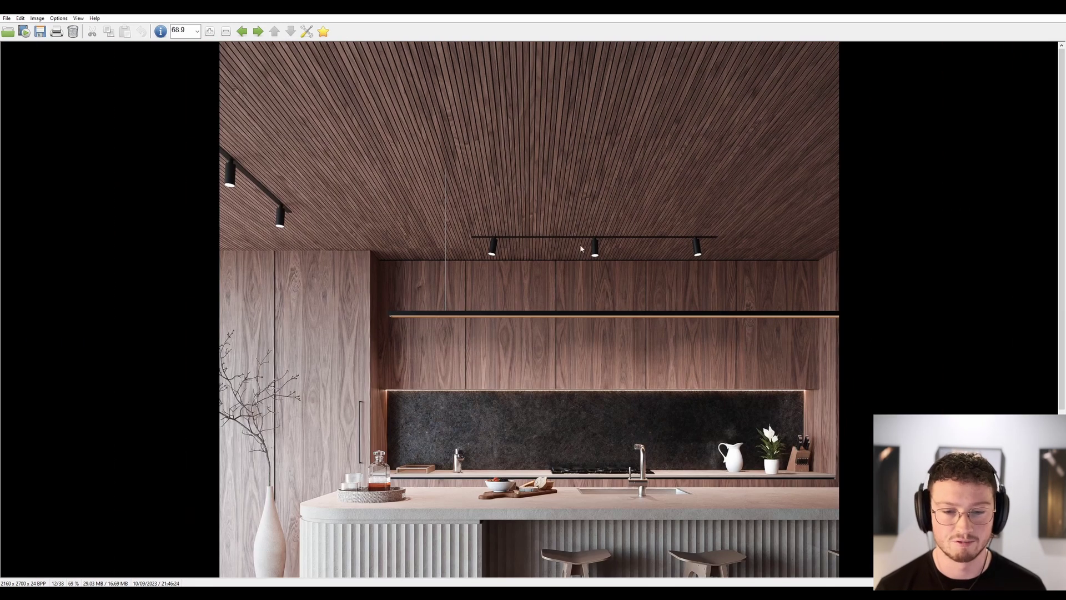
{"action": "scroll", "coordinate": [598, 416], "scroll_direction": "down", "scroll_amount": 2}
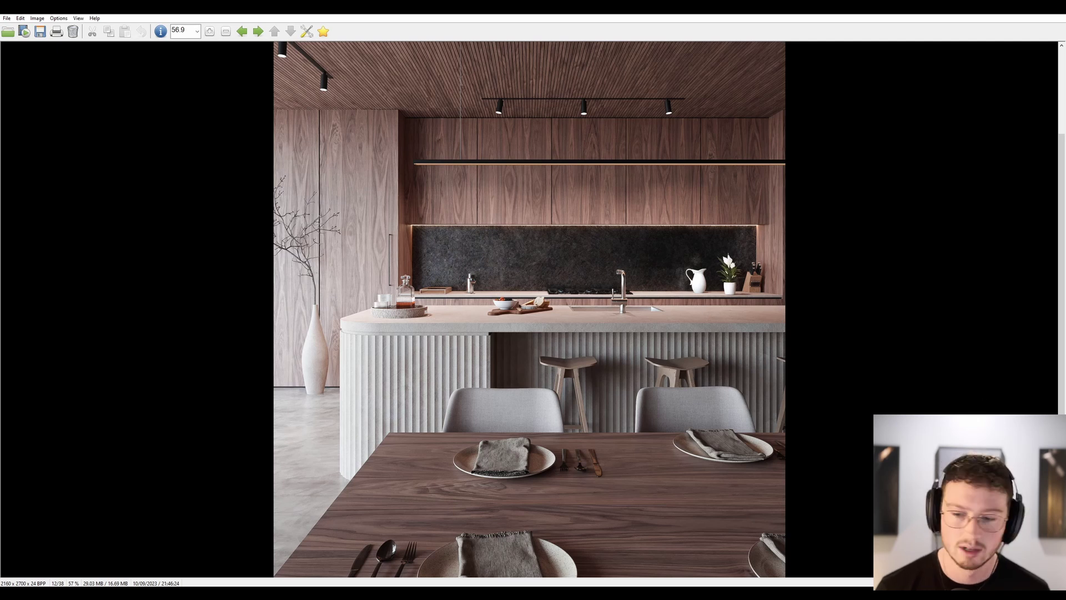
{"action": "scroll", "coordinate": [547, 293], "scroll_direction": "up", "scroll_amount": 1}
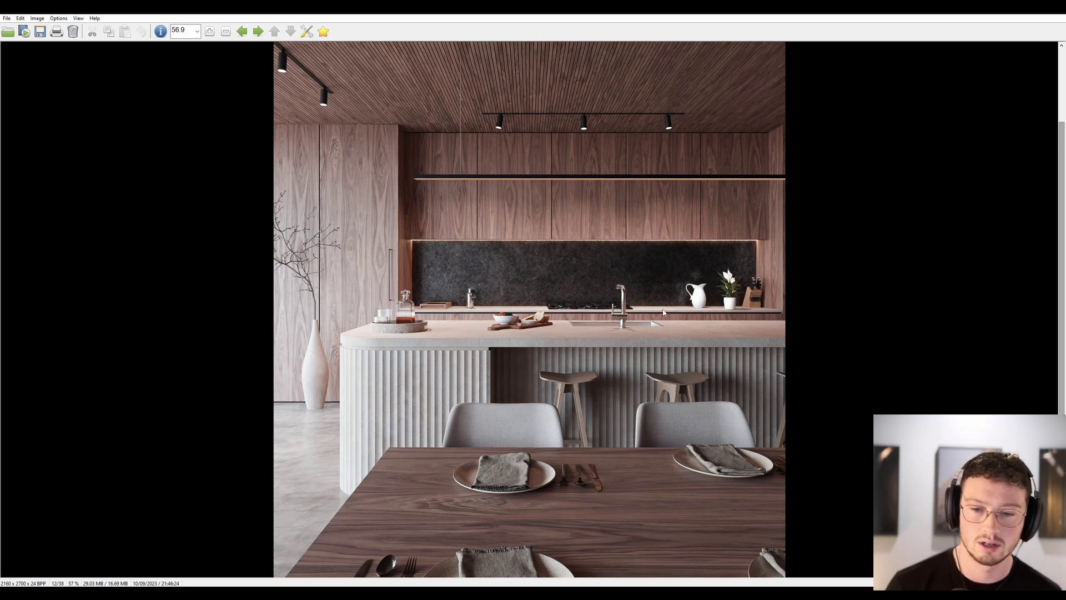
{"action": "scroll", "coordinate": [547, 293], "scroll_direction": "down", "scroll_amount": 1, "text": "ctrl"}
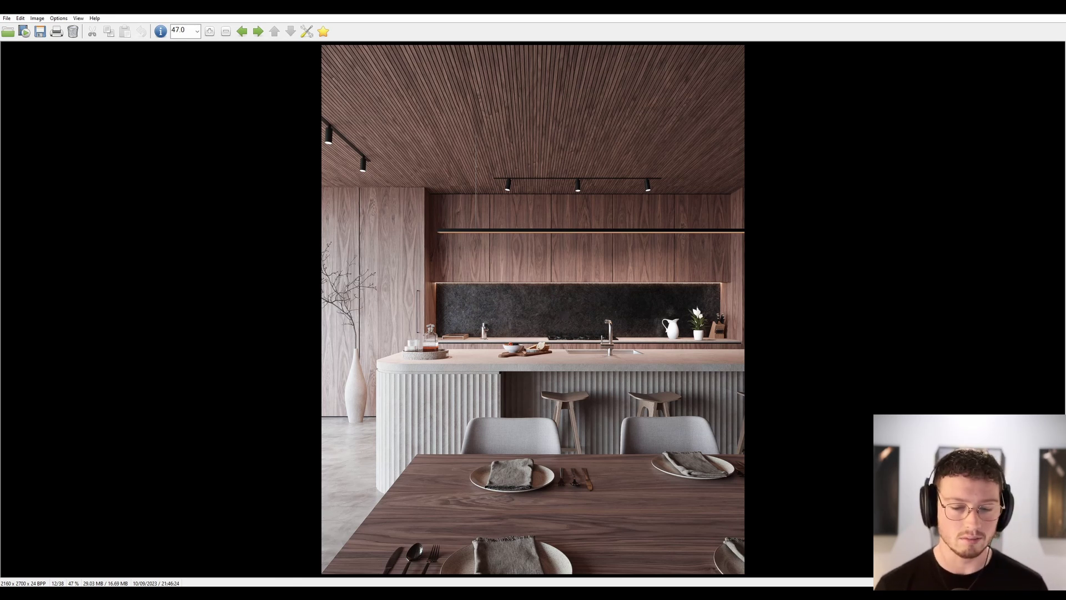
{"action": "key", "text": "Escape"}
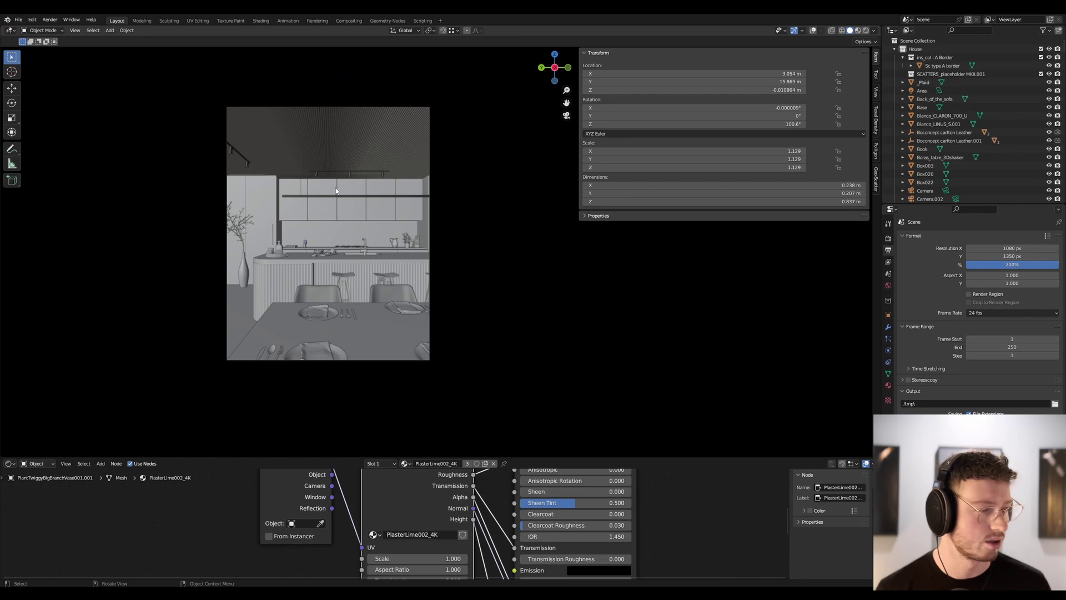
Step: Leave the camera view and collapse the object's Transform values while backing out of the house
{"action": "middle_click_drag", "start_coordinate": [340, 190], "coordinate": [368, 186]}
{"action": "scroll", "coordinate": [352, 179], "scroll_direction": "down", "scroll_amount": 5}
{"action": "scroll", "coordinate": [453, 189], "scroll_direction": "down", "scroll_amount": 8}
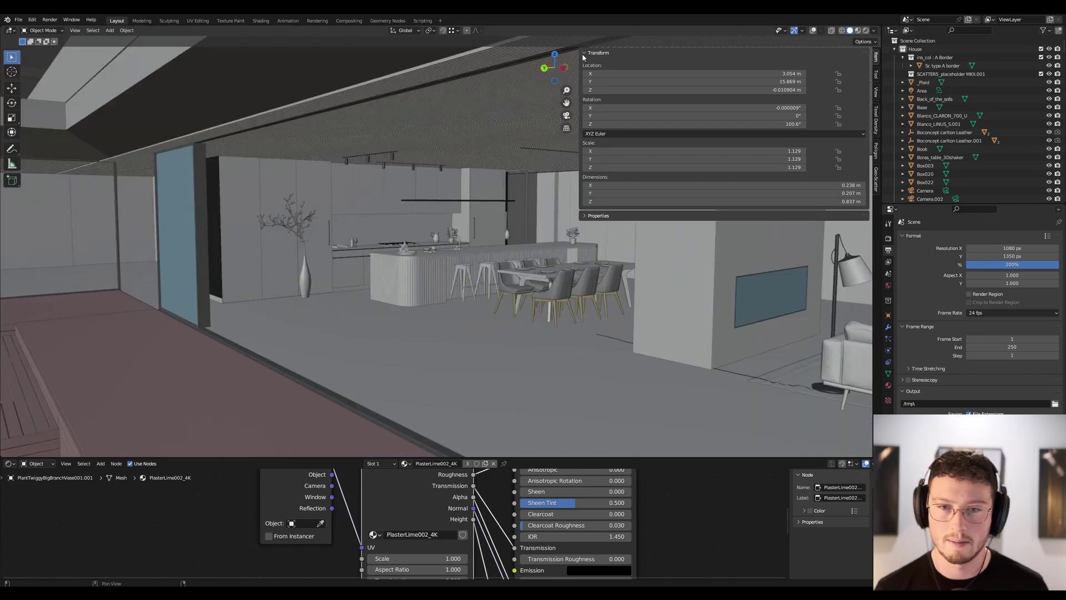
{"action": "left_click", "coordinate": [638, 55]}
{"action": "scroll", "coordinate": [442, 245], "scroll_direction": "down", "scroll_amount": 10}
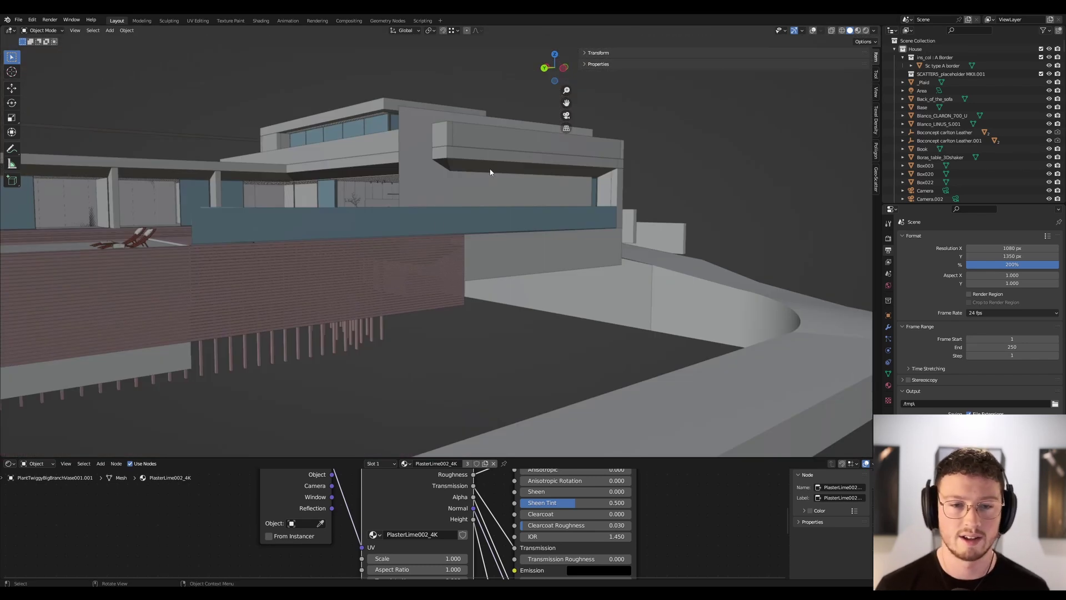
Step: Examine the house exterior, terrace and surrounding structure from several angles
{"action": "scroll", "coordinate": [512, 221], "scroll_direction": "down", "scroll_amount": 4}
{"action": "middle_click_drag", "start_coordinate": [578, 221], "coordinate": [424, 202]}
{"action": "scroll", "coordinate": [305, 222], "scroll_direction": "up", "scroll_amount": 4}
{"action": "scroll", "coordinate": [448, 256], "scroll_direction": "down", "scroll_amount": 5}
{"action": "scroll", "coordinate": [424, 202], "scroll_direction": "up", "scroll_amount": 3}
{"action": "middle_click_drag", "start_coordinate": [317, 202], "coordinate": [589, 237]}
{"action": "scroll", "coordinate": [429, 312], "scroll_direction": "up", "scroll_amount": 4}
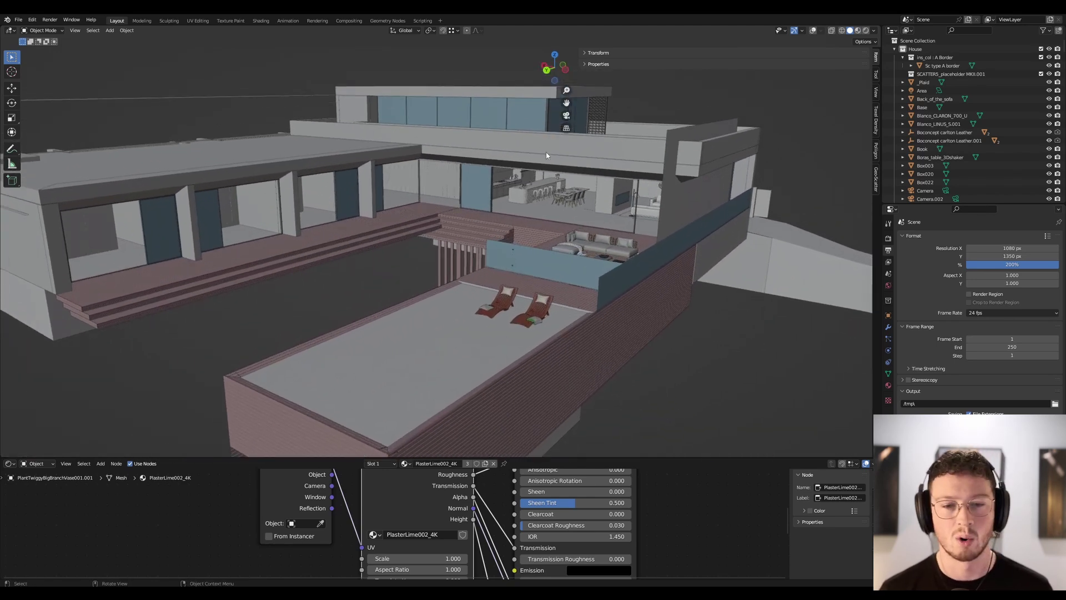
Step: Inspect the modelled kitchen interior, including the fluted island, bar stools, cabinets and dining set
{"action": "scroll", "coordinate": [522, 267], "scroll_direction": "up", "scroll_amount": 6}
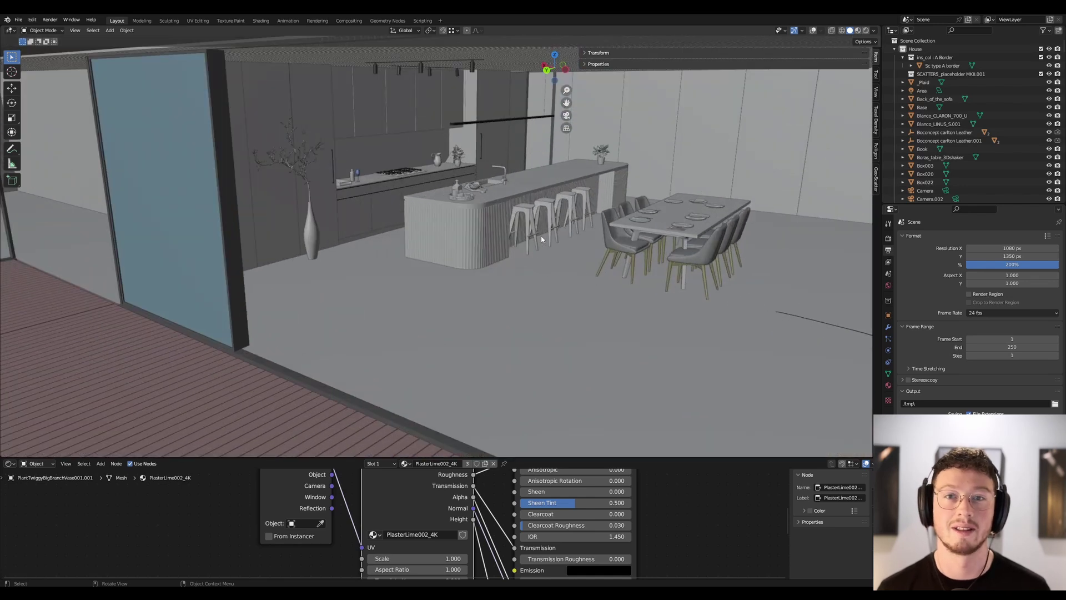
{"action": "scroll", "coordinate": [560, 220], "scroll_direction": "up", "scroll_amount": 8}
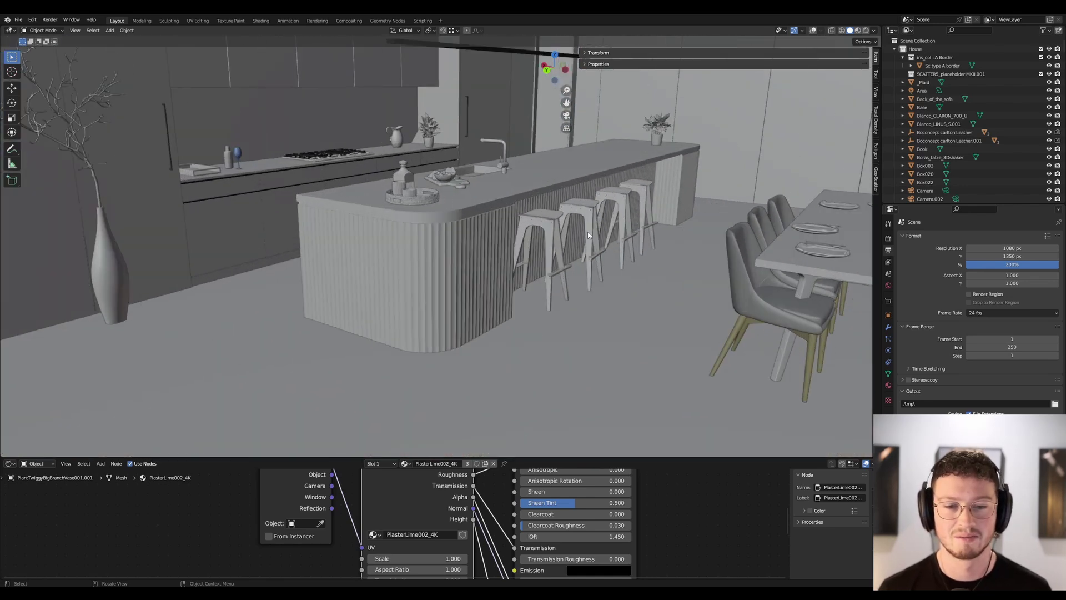
{"action": "scroll", "coordinate": [448, 217], "scroll_direction": "down", "scroll_amount": 3}
{"action": "scroll", "coordinate": [366, 231], "scroll_direction": "up", "scroll_amount": 5}
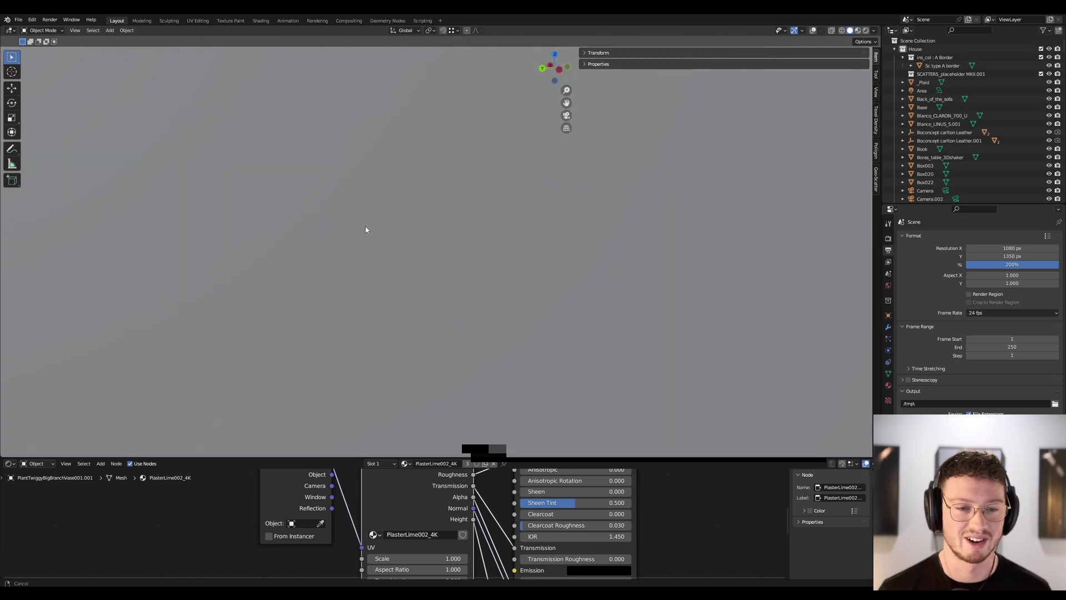
{"action": "scroll", "coordinate": [498, 223], "scroll_direction": "down", "scroll_amount": 5}
{"action": "middle_click_drag", "start_coordinate": [498, 222], "coordinate": [531, 225]}
{"action": "scroll", "coordinate": [461, 208], "scroll_direction": "down", "scroll_amount": 3}
{"action": "middle_click_drag", "start_coordinate": [461, 208], "coordinate": [498, 196], "text": "shift"}
{"action": "scroll", "coordinate": [499, 195], "scroll_direction": "down", "scroll_amount": 7}
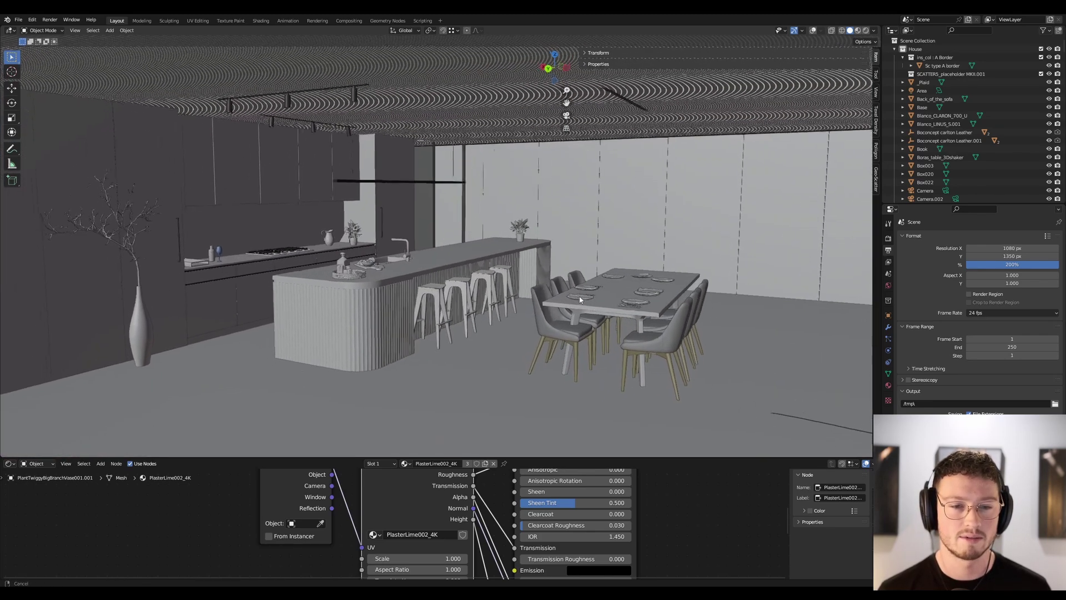
{"action": "scroll", "coordinate": [495, 208], "scroll_direction": "up", "scroll_amount": 3}
{"action": "scroll", "coordinate": [522, 230], "scroll_direction": "up", "scroll_amount": 2}
{"action": "scroll", "coordinate": [491, 215], "scroll_direction": "up", "scroll_amount": 3}
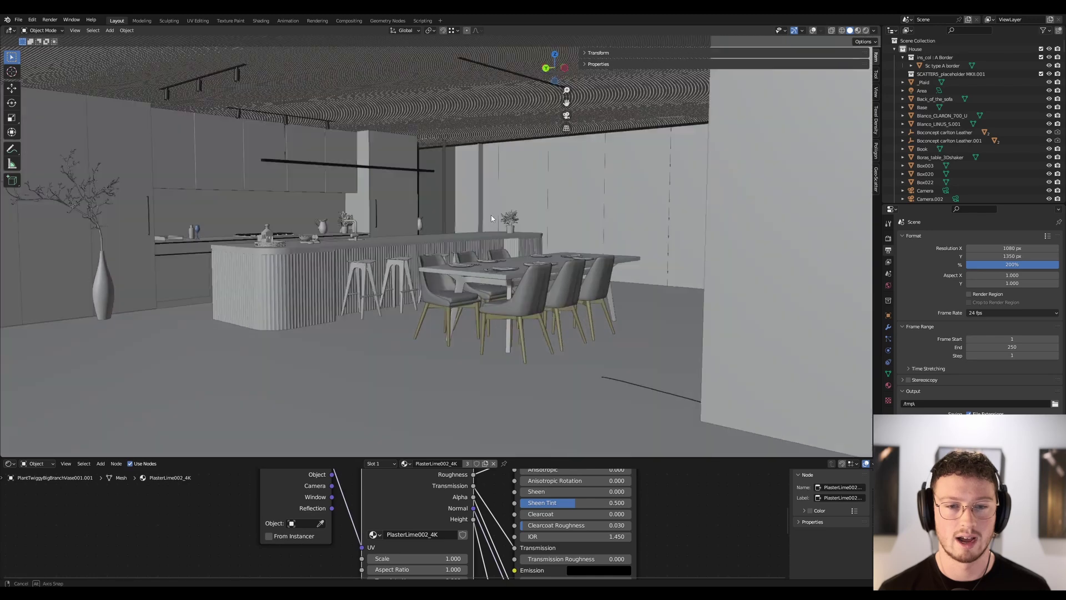
{"action": "scroll", "coordinate": [508, 220], "scroll_direction": "up", "scroll_amount": 2}
Step: Select the exterior wall plane beside the terrace lounge and turn on the viewport overlays
{"action": "scroll", "coordinate": [508, 219], "scroll_direction": "down", "scroll_amount": 10}
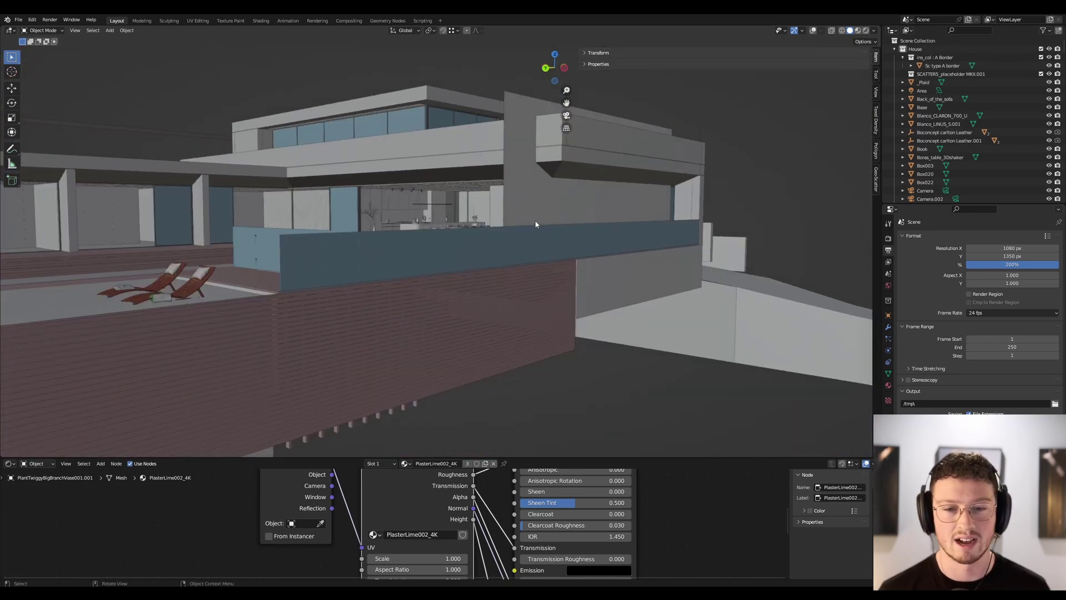
{"action": "middle_click_drag", "start_coordinate": [535, 220], "coordinate": [589, 222]}
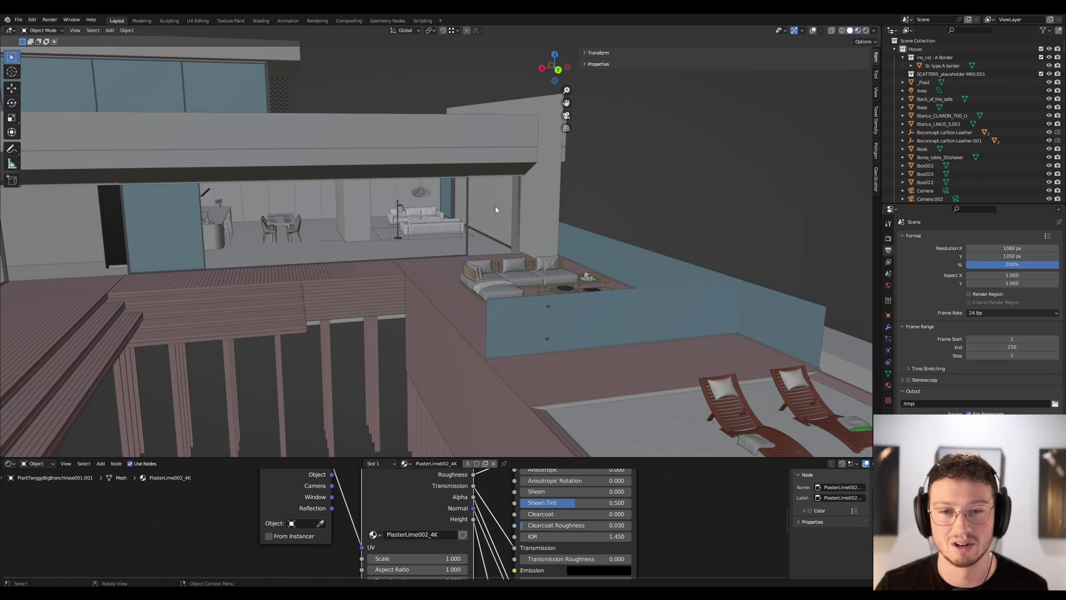
{"action": "left_click", "coordinate": [540, 215]}
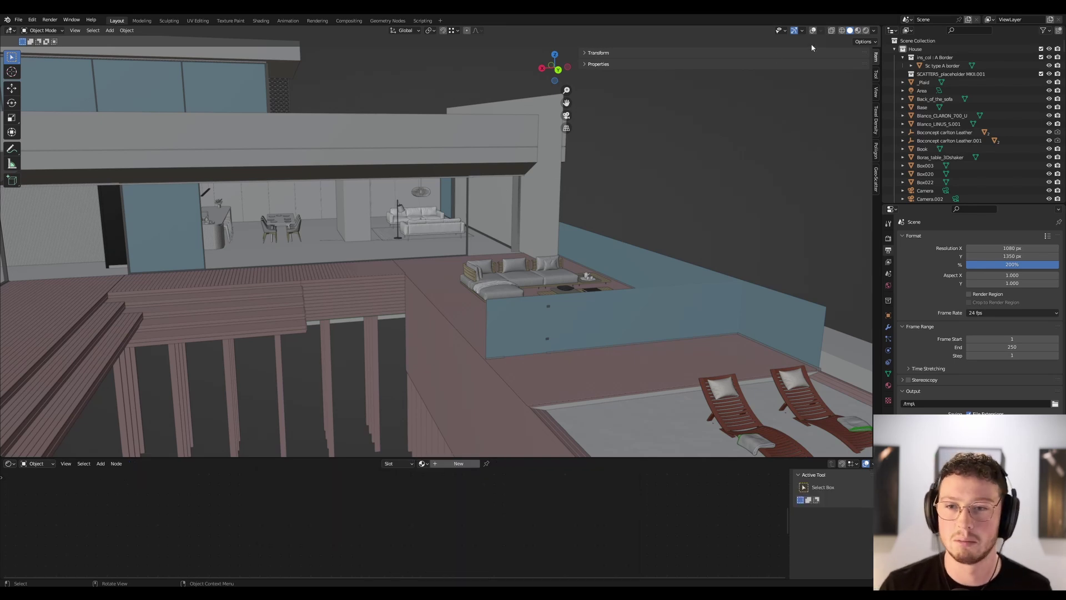
{"action": "key", "text": "shift+alt+z"}
Step: Look closely at the modelled kitchen island and bring up the finished kitchen render for comparison
{"action": "middle_click_drag", "start_coordinate": [524, 185], "coordinate": [374, 247]}
{"action": "scroll", "coordinate": [389, 239], "scroll_direction": "up", "scroll_amount": 3}
{"action": "middle_click_drag", "start_coordinate": [480, 228], "coordinate": [422, 245]}
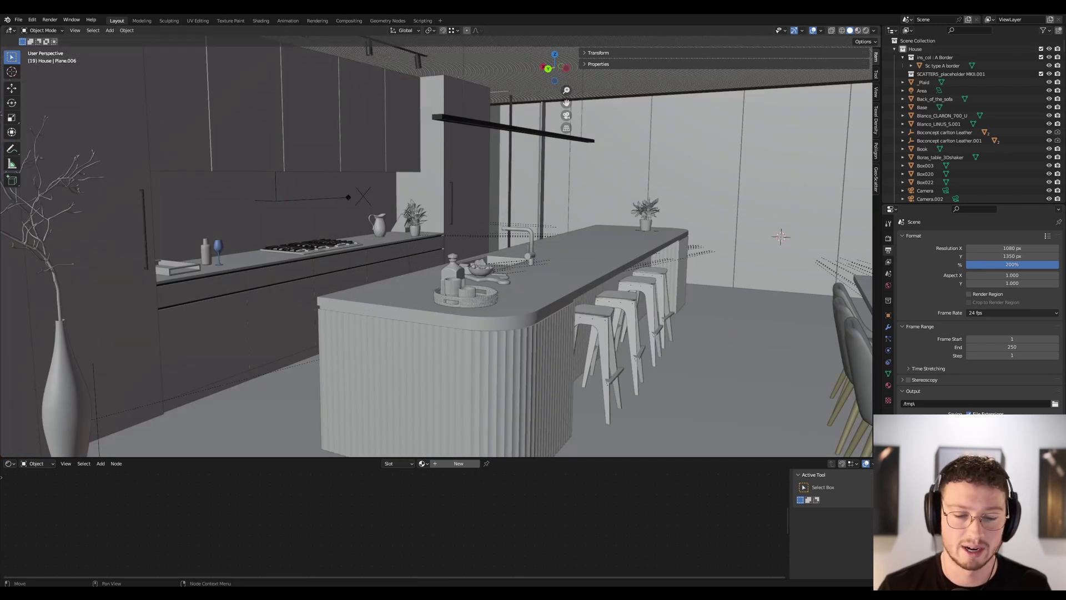
{"action": "left_click", "coordinate": [431, 553]}
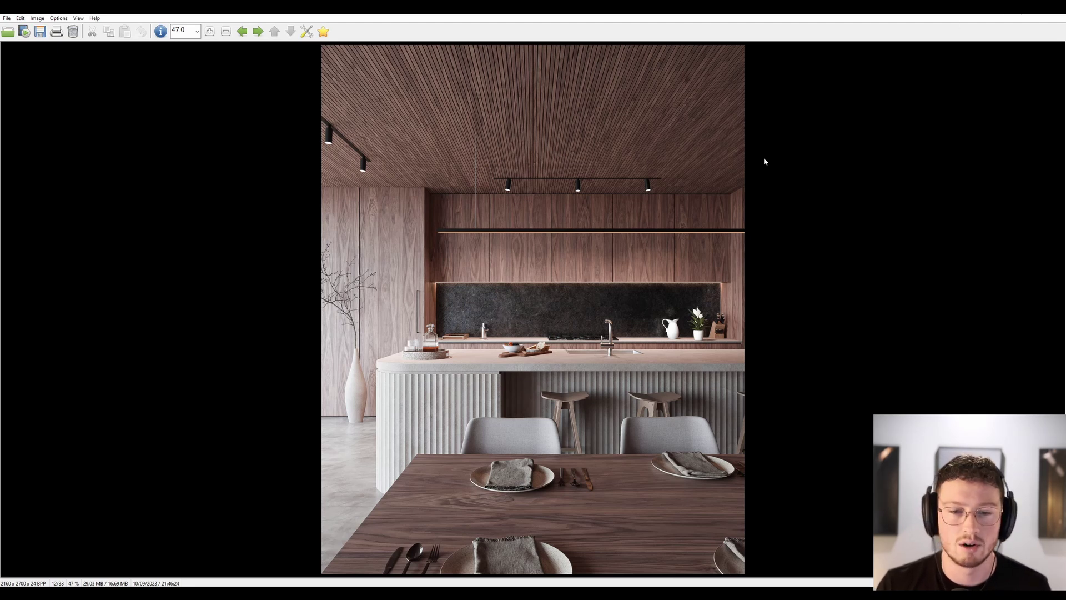
{"action": "scroll", "coordinate": [590, 225], "scroll_direction": "down", "scroll_amount": 1}
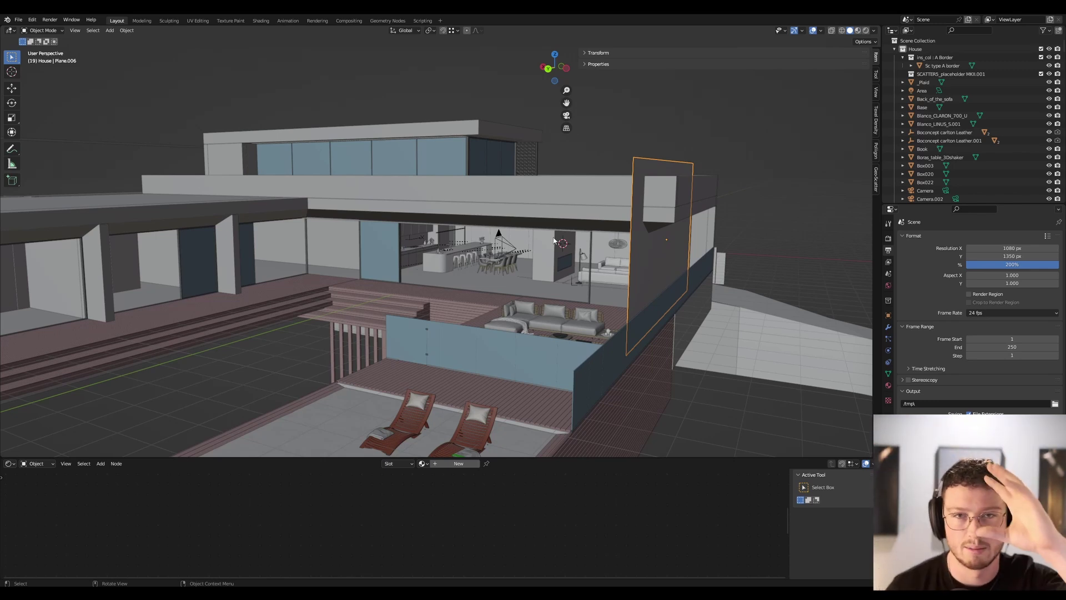
Step: Inspect the dining table and chairs up close, then return to the camera view of the kitchen
{"action": "scroll", "coordinate": [496, 275], "scroll_direction": "up", "scroll_amount": 10}
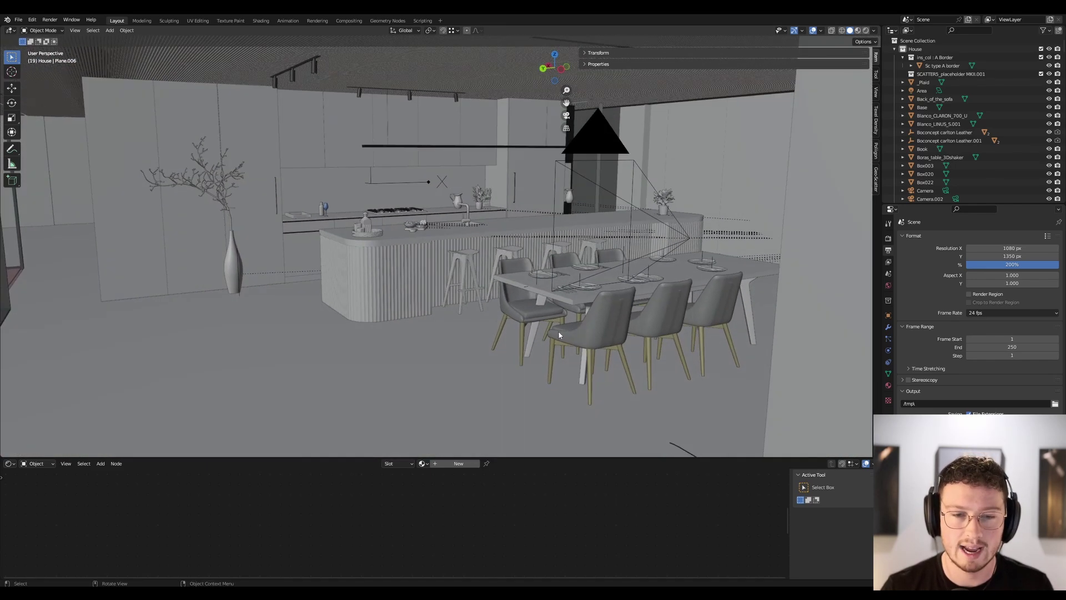
{"action": "middle_click_drag", "start_coordinate": [559, 335], "coordinate": [464, 284]}
{"action": "scroll", "coordinate": [464, 284], "scroll_direction": "up", "scroll_amount": 8}
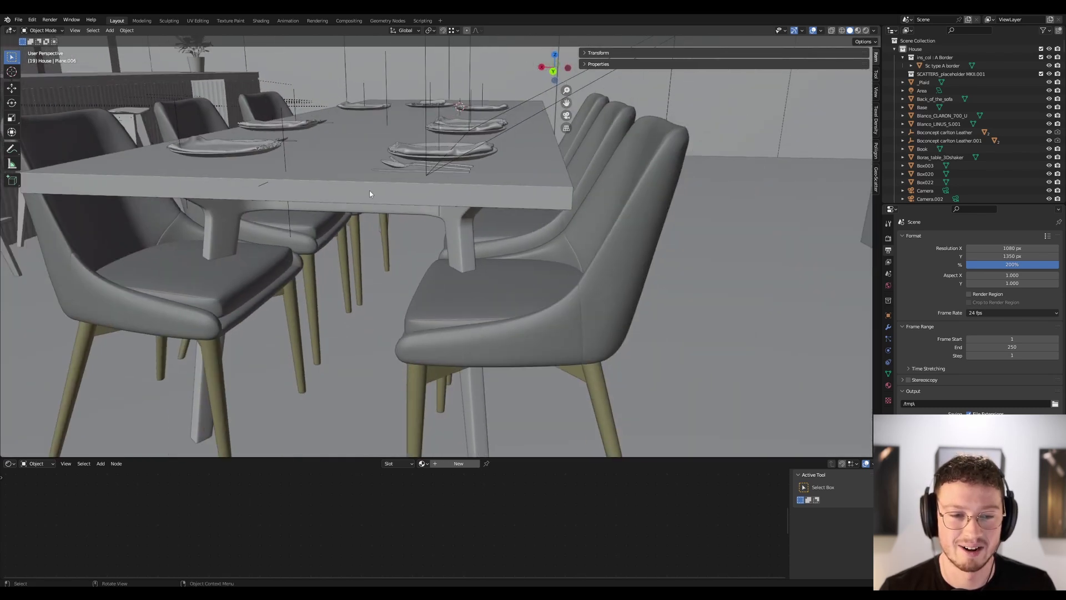
{"action": "scroll", "coordinate": [403, 214], "scroll_direction": "down", "scroll_amount": 5}
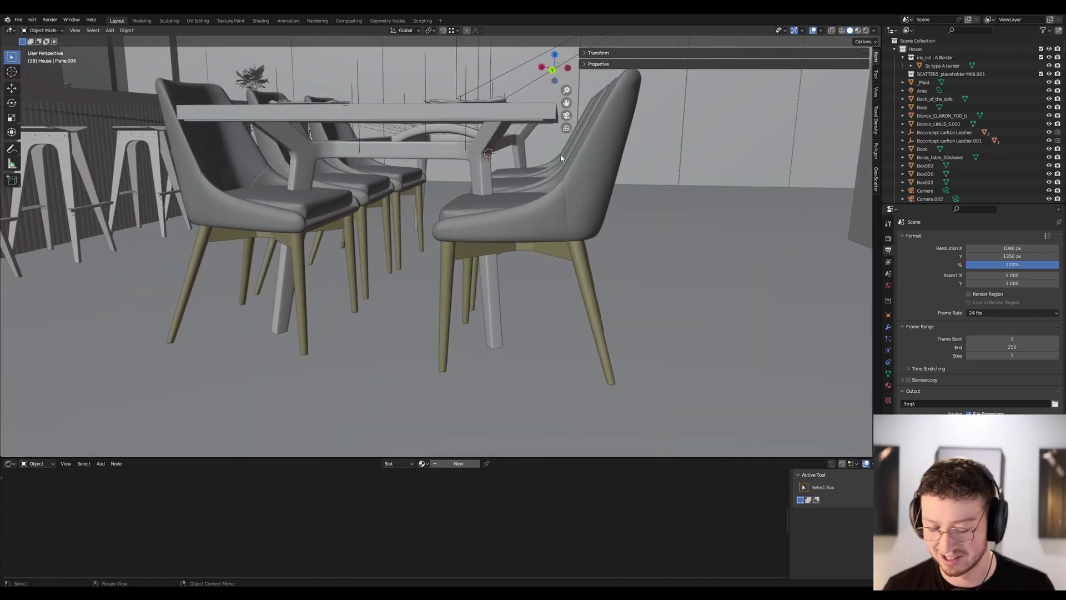
{"action": "key", "text": "KP_0"}
{"action": "scroll", "coordinate": [394, 325], "scroll_direction": "up", "scroll_amount": 2}
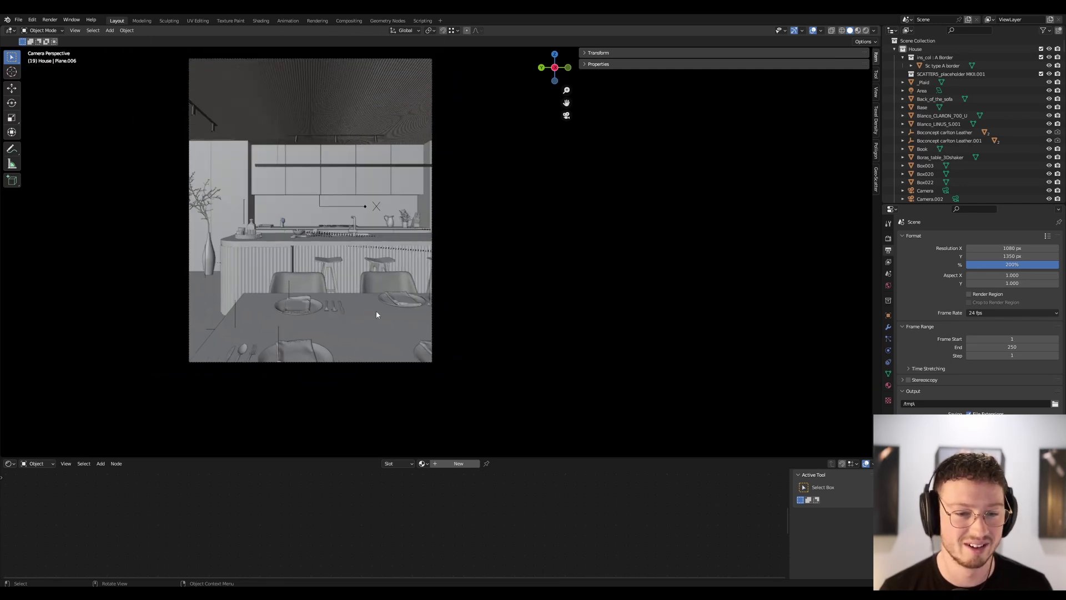
{"action": "middle_click_drag", "start_coordinate": [376, 309], "coordinate": [398, 282], "text": "shift"}
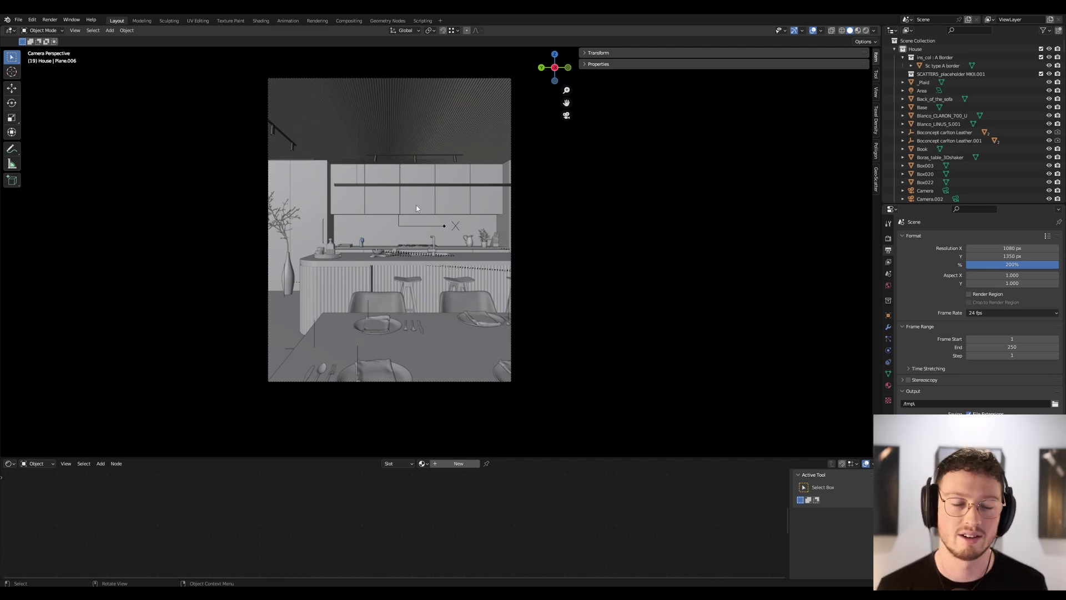
Step: Try to move the dining table's top upward by about 0.40 m
{"action": "middle_click_drag", "start_coordinate": [458, 204], "coordinate": [468, 242]}
{"action": "left_click", "coordinate": [517, 255]}
{"action": "scroll", "coordinate": [543, 258], "scroll_direction": "up", "scroll_amount": 5}
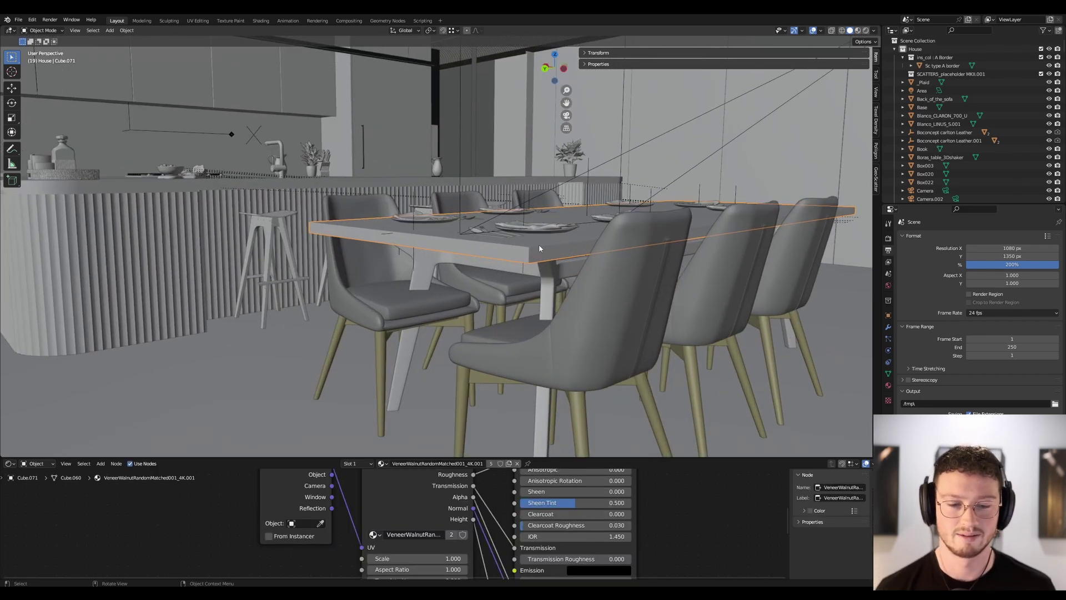
{"action": "key", "text": "g"}
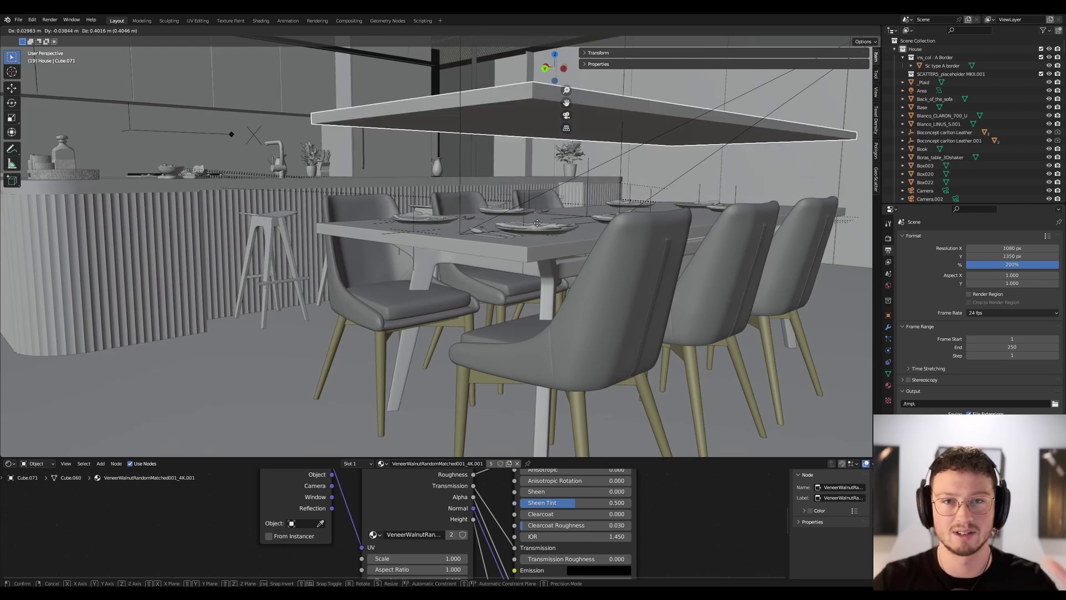
{"action": "right_click", "coordinate": [538, 223]}
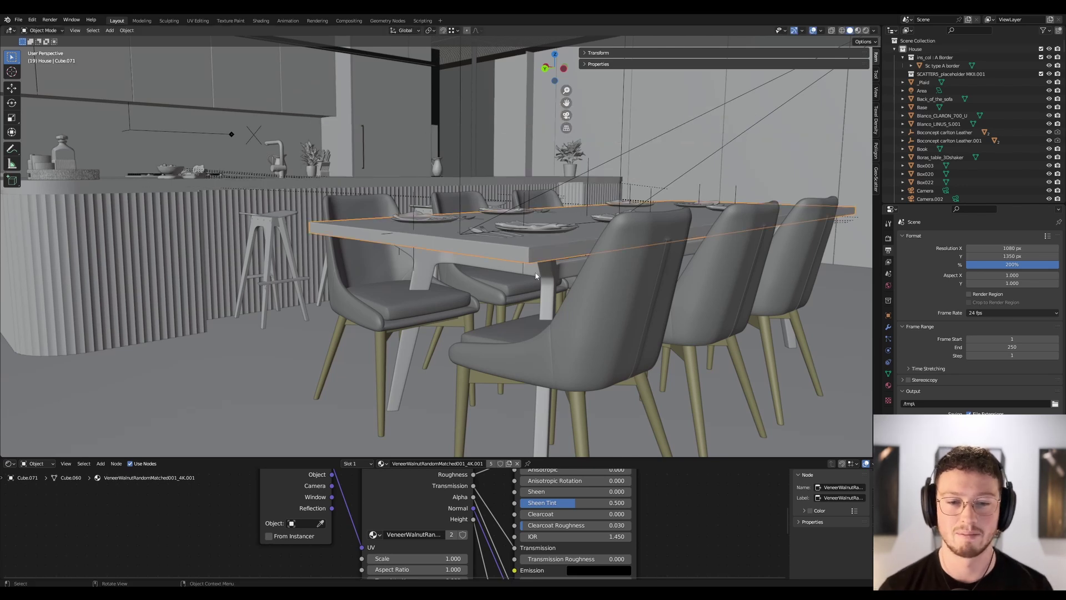
Step: Select the napkin and then the plate of the place setting at the dining table's near end
{"action": "middle_click_drag", "start_coordinate": [536, 276], "coordinate": [510, 254]}
{"action": "middle_click_drag", "start_coordinate": [461, 228], "coordinate": [468, 277]}
{"action": "scroll", "coordinate": [468, 303], "scroll_direction": "up", "scroll_amount": 5}
{"action": "scroll", "coordinate": [467, 303], "scroll_direction": "up", "scroll_amount": 2}
{"action": "left_click", "coordinate": [491, 270]}
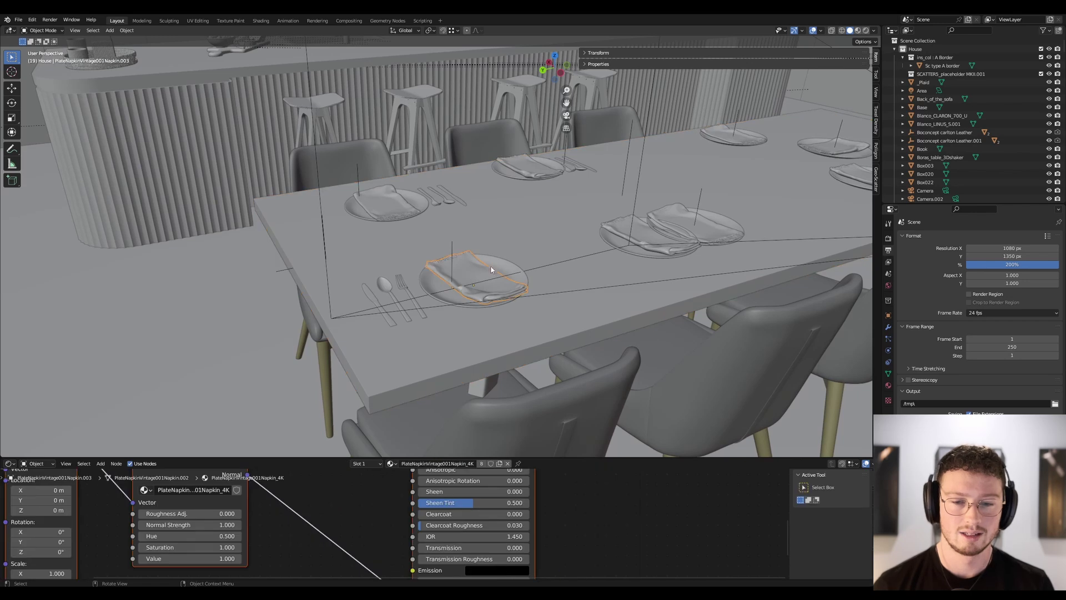
{"action": "left_click", "coordinate": [490, 255]}
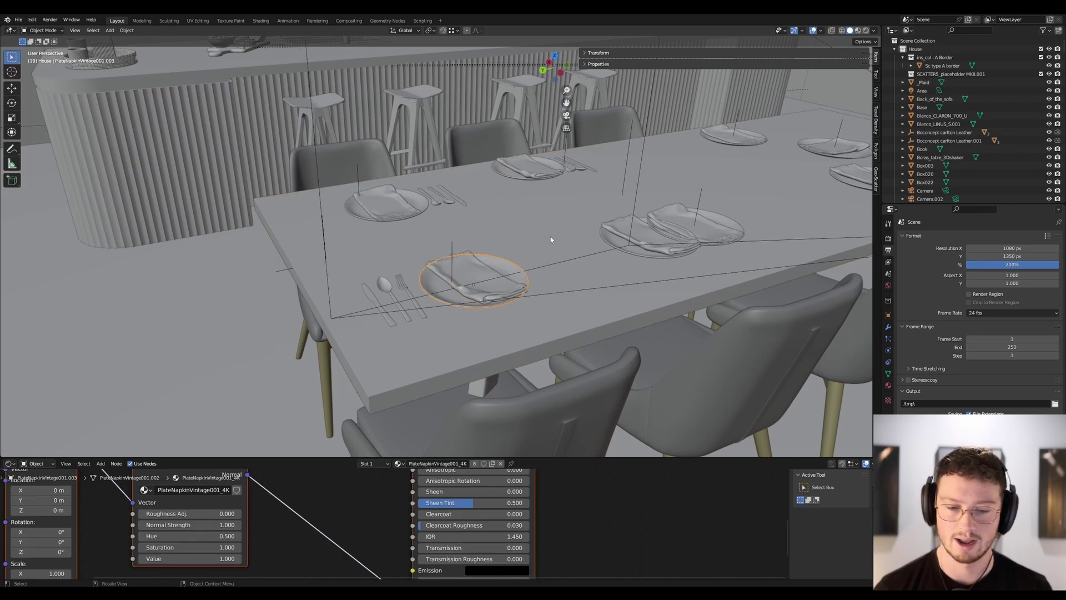
Step: Bring up the finished kitchen render and examine the plates, napkins, cutlery and walnut tabletop
{"action": "left_click", "coordinate": [449, 581]}
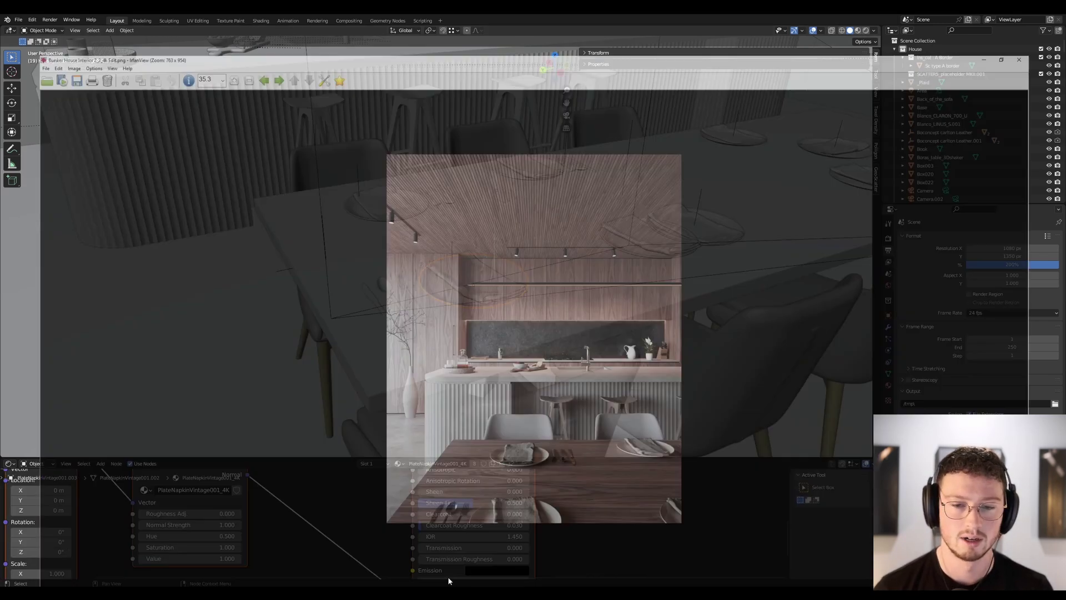
{"action": "scroll", "coordinate": [536, 547], "scroll_direction": "up", "scroll_amount": 3}
{"action": "scroll", "coordinate": [516, 521], "scroll_direction": "up", "scroll_amount": 1}
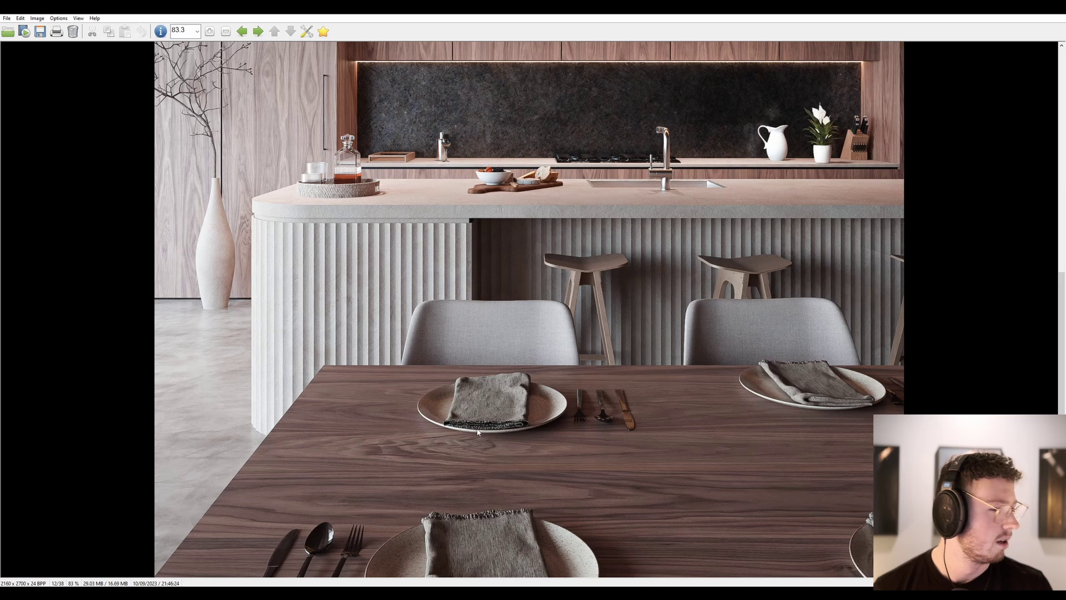
{"action": "scroll", "coordinate": [543, 397], "scroll_direction": "down", "scroll_amount": 3}
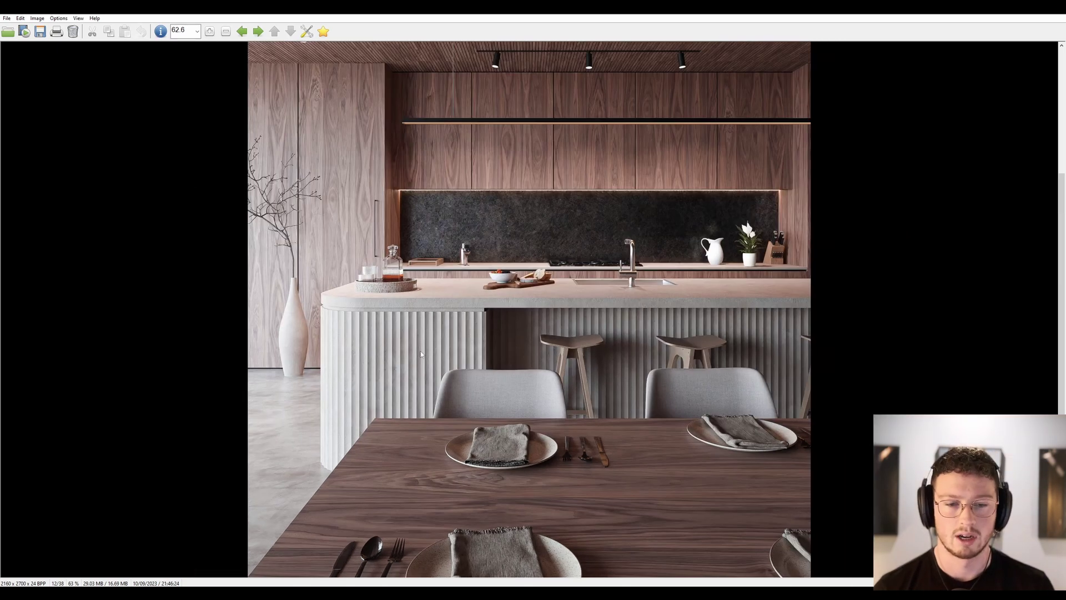
{"action": "scroll", "coordinate": [472, 451], "scroll_direction": "down", "scroll_amount": 2}
{"action": "scroll", "coordinate": [560, 523], "scroll_direction": "up", "scroll_amount": 2}
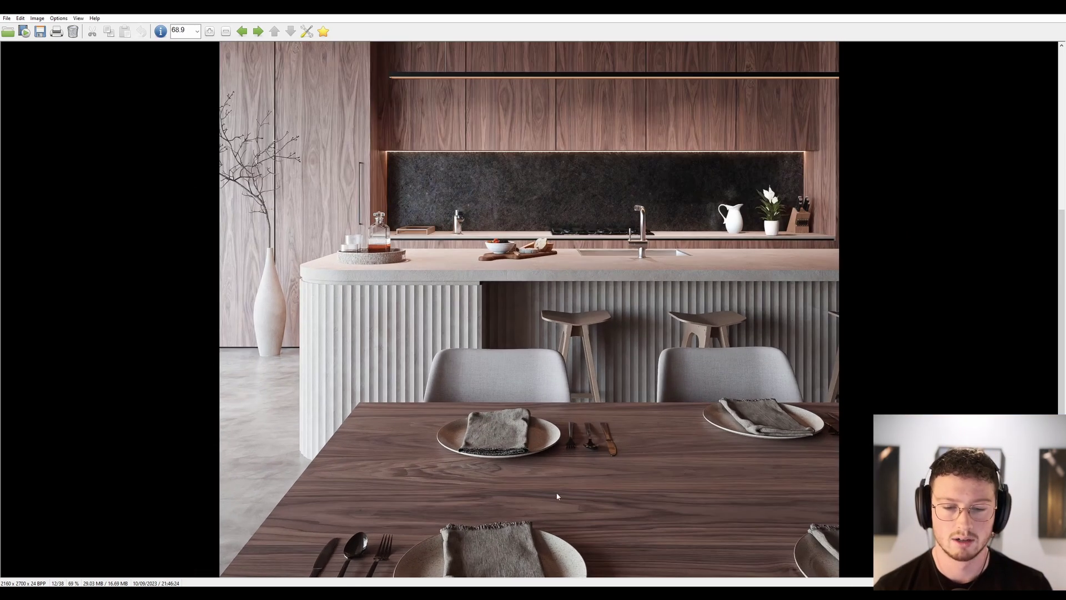
{"action": "scroll", "coordinate": [366, 564], "scroll_direction": "up", "scroll_amount": 2}
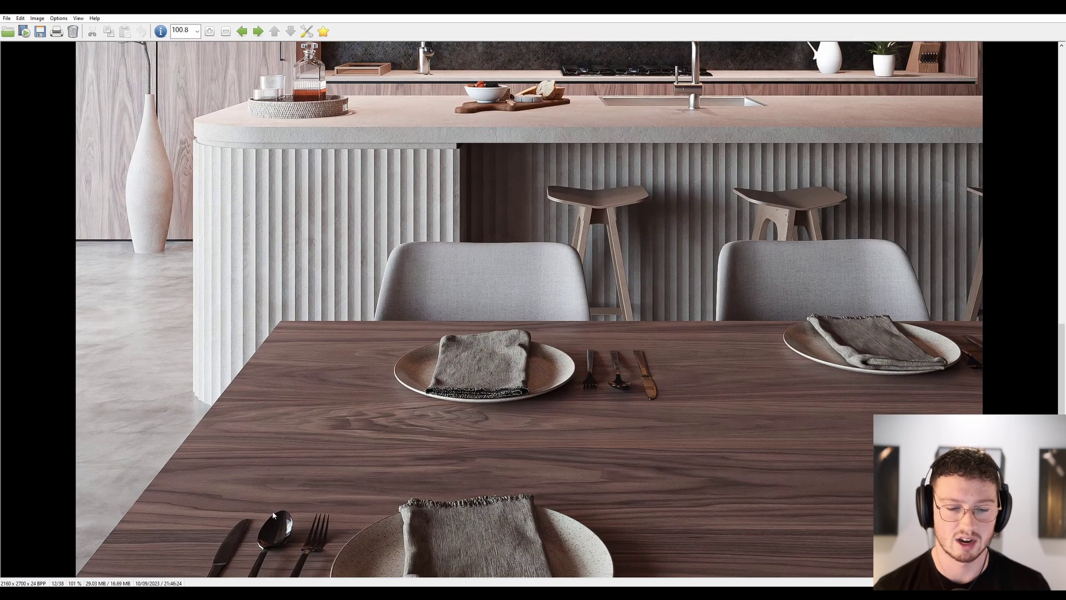
Step: Examine the walnut cabinets, fluted island, stools and dining table in the finished kitchen render at several zoom levels
{"action": "scroll", "coordinate": [273, 515], "scroll_direction": "down", "scroll_amount": 2}
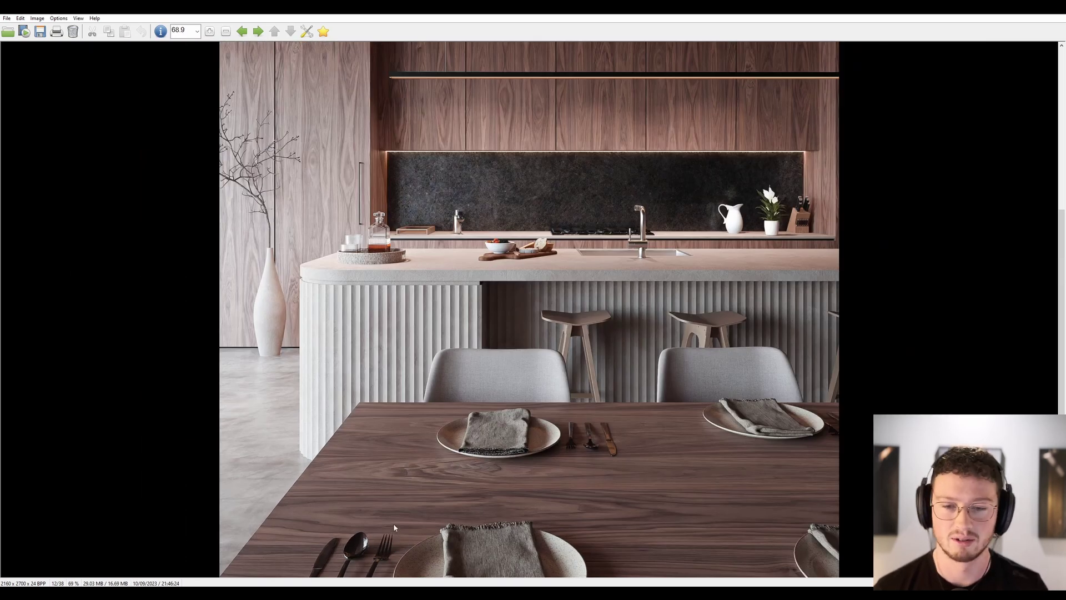
{"action": "scroll", "coordinate": [593, 442], "scroll_direction": "down", "scroll_amount": 2}
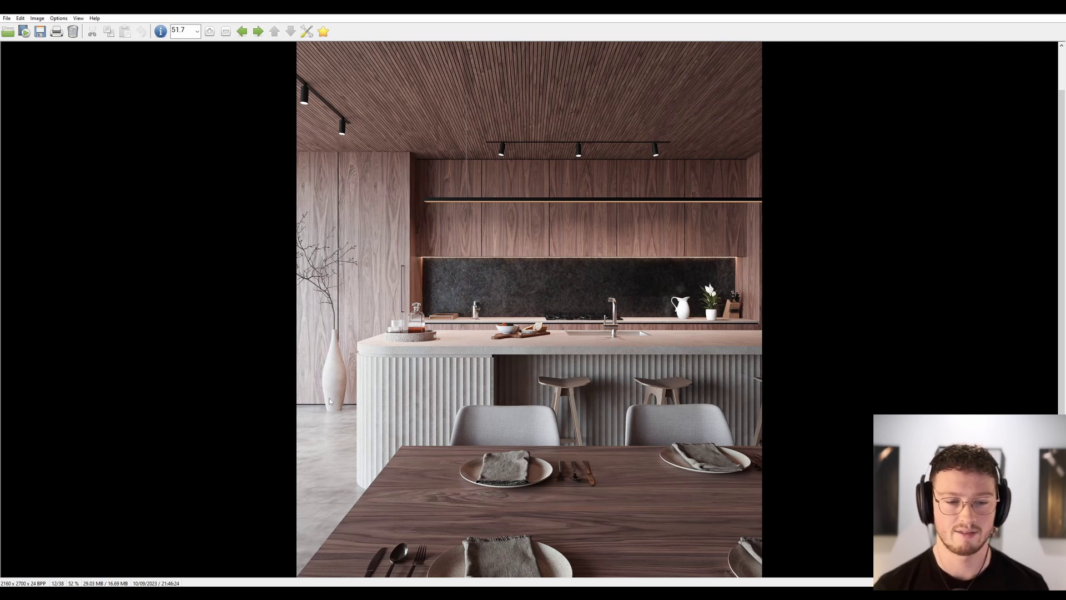
{"action": "scroll", "coordinate": [333, 361], "scroll_direction": "up", "scroll_amount": 2}
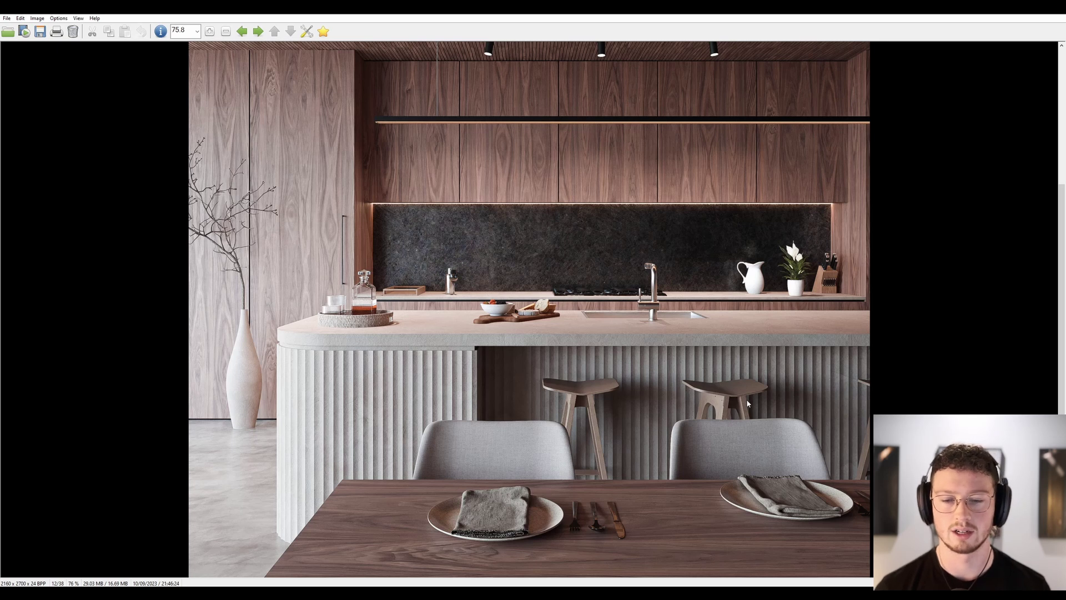
{"action": "scroll", "coordinate": [700, 422], "scroll_direction": "down", "scroll_amount": 2, "text": "ctrl"}
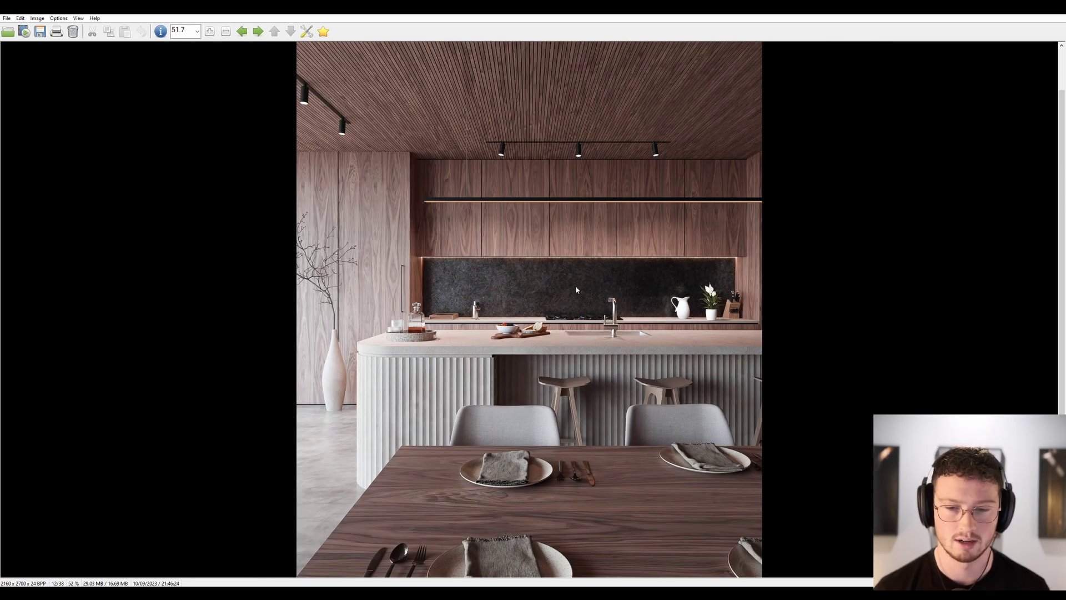
{"action": "key", "text": "alt+Tab"}
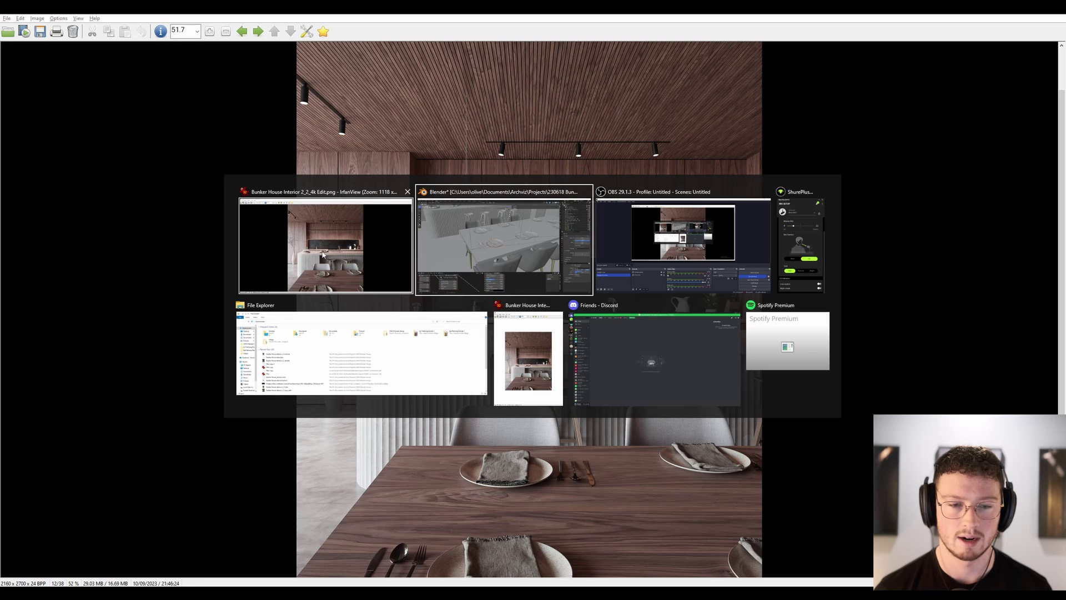
{"action": "left_click", "coordinate": [302, 252]}
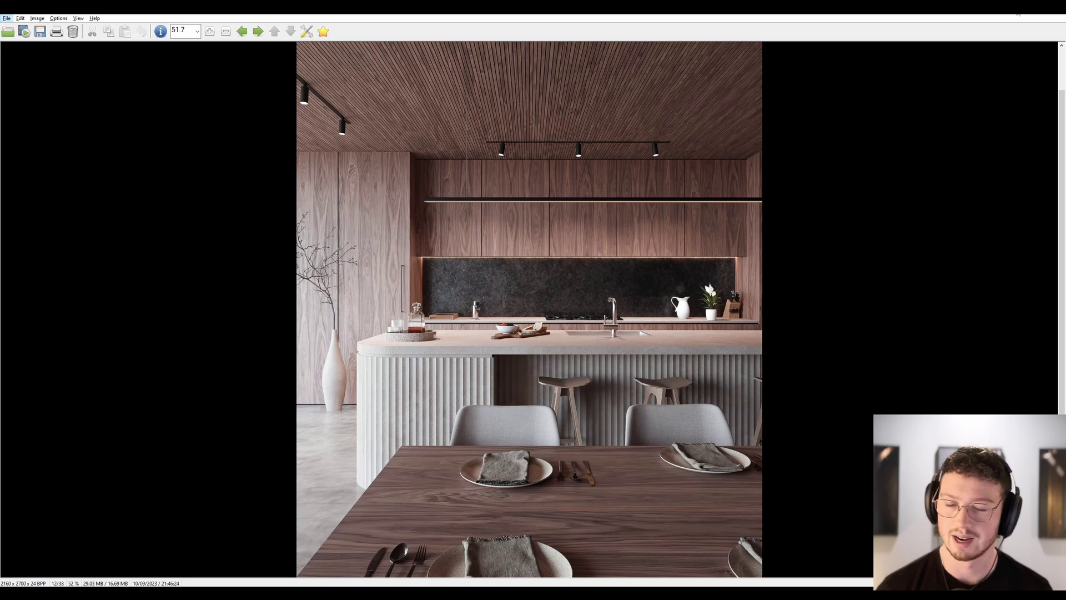
Step: Switch to Blender and inspect the kitchen scene from the dining table and island to the ceiling slats and cabinets
{"action": "key", "text": "alt+Tab"}
{"action": "middle_click_drag", "start_coordinate": [556, 319], "coordinate": [559, 297]}
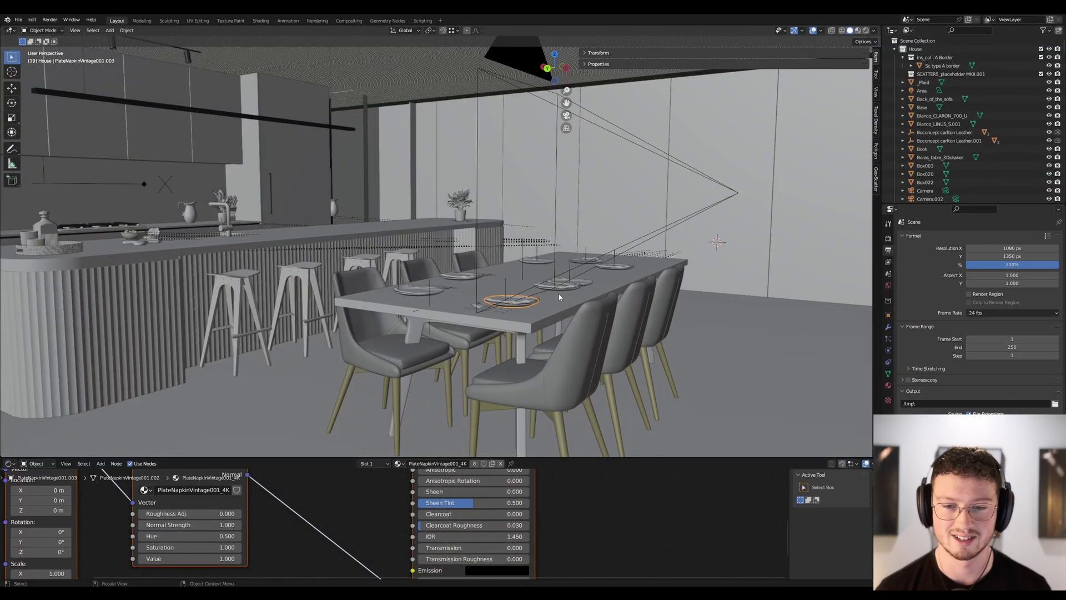
{"action": "scroll", "coordinate": [559, 297], "scroll_direction": "down", "scroll_amount": 5}
{"action": "scroll", "coordinate": [666, 276], "scroll_direction": "up", "scroll_amount": 4}
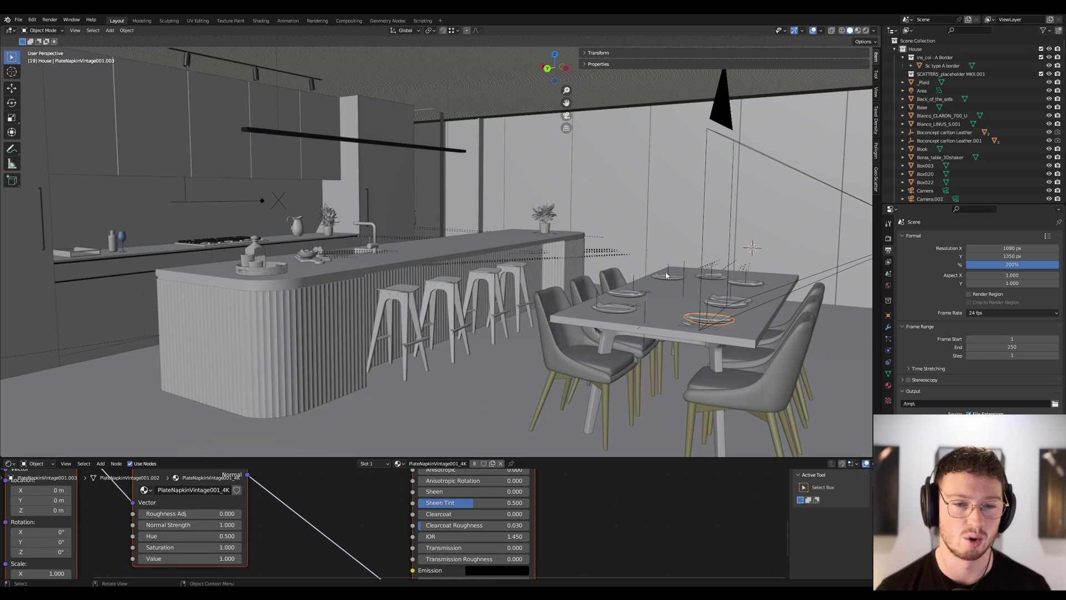
{"action": "middle_click_drag", "start_coordinate": [665, 282], "coordinate": [536, 291]}
{"action": "scroll", "coordinate": [449, 154], "scroll_direction": "up", "scroll_amount": 3}
{"action": "middle_click_drag", "start_coordinate": [448, 154], "coordinate": [455, 178]}
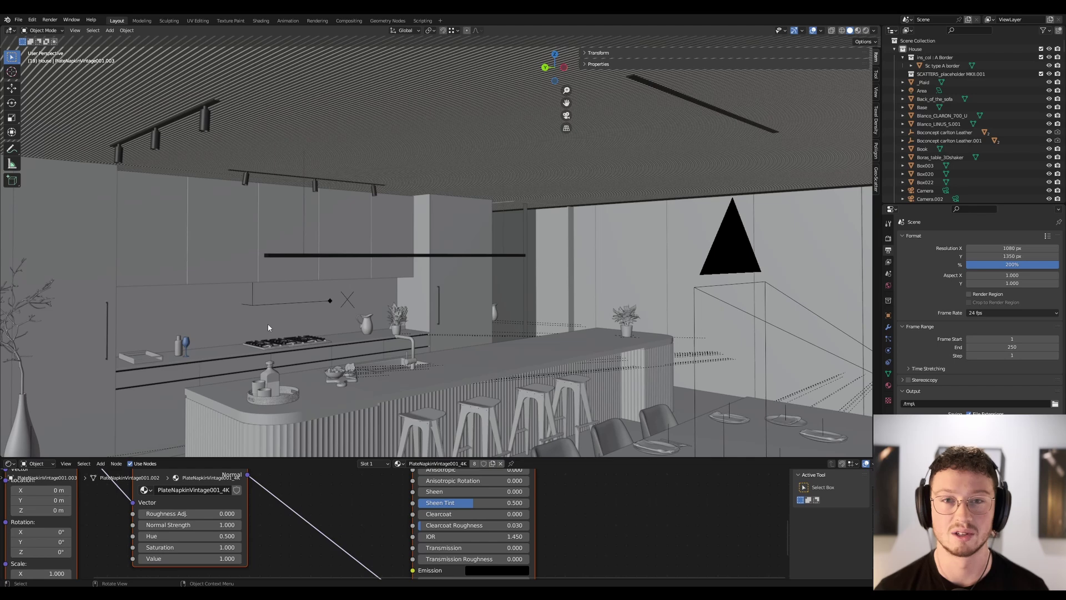
{"action": "middle_click_drag", "start_coordinate": [296, 332], "coordinate": [648, 168]}
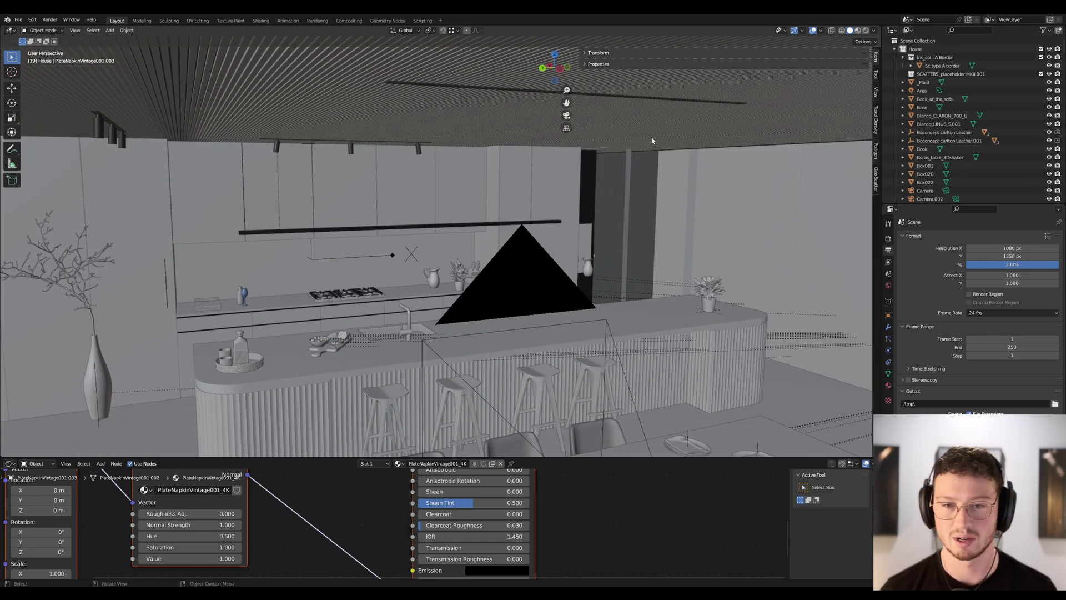
Step: Look through the GeoScatter and Poliigon add-ons, then hide the viewport sidebar
{"action": "left_click", "coordinate": [878, 186]}
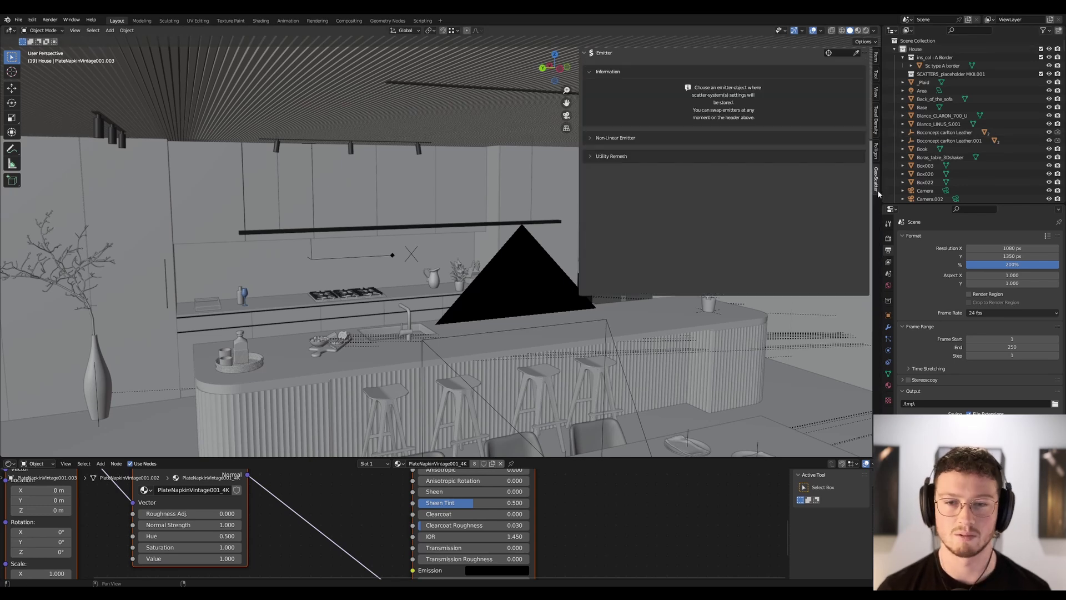
{"action": "left_click", "coordinate": [878, 148]}
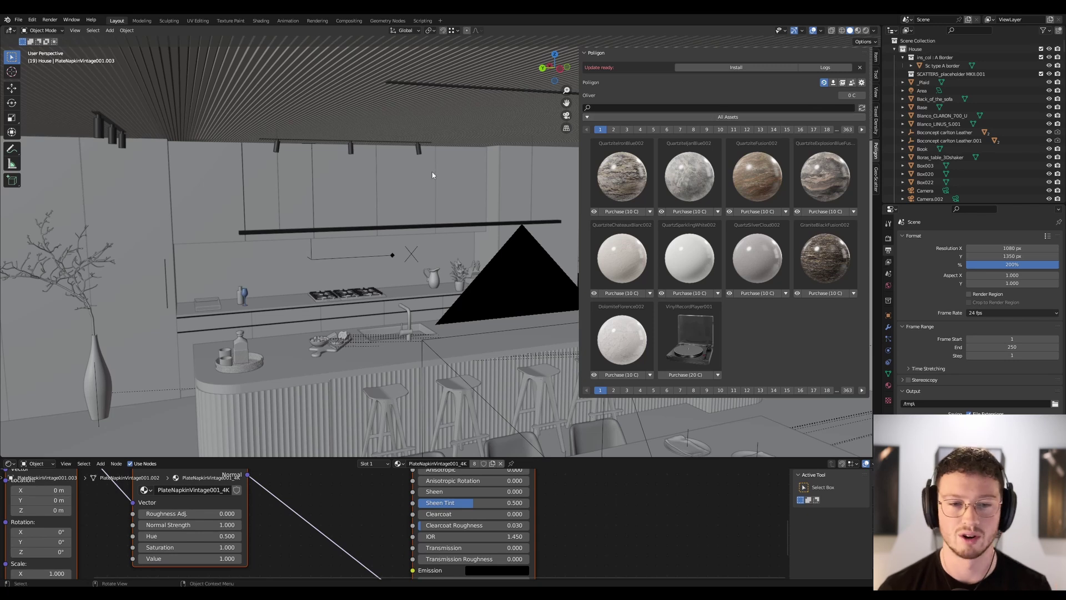
{"action": "key", "text": "n"}
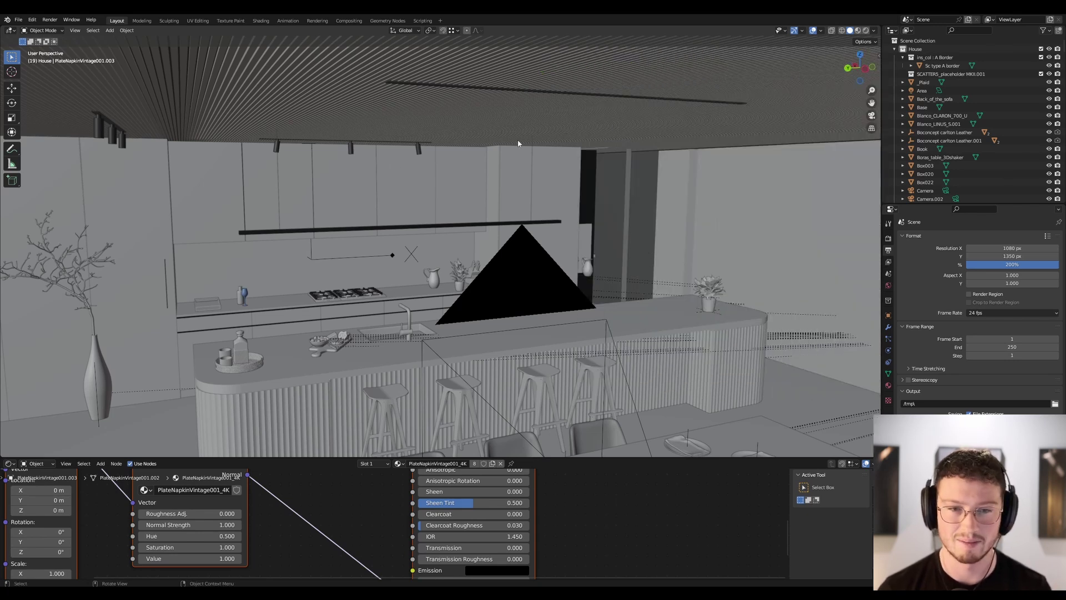
Step: Select the long black strip on the ceiling and inspect the slatted ceiling and light fixtures around the kitchen
{"action": "left_click", "coordinate": [440, 90]}
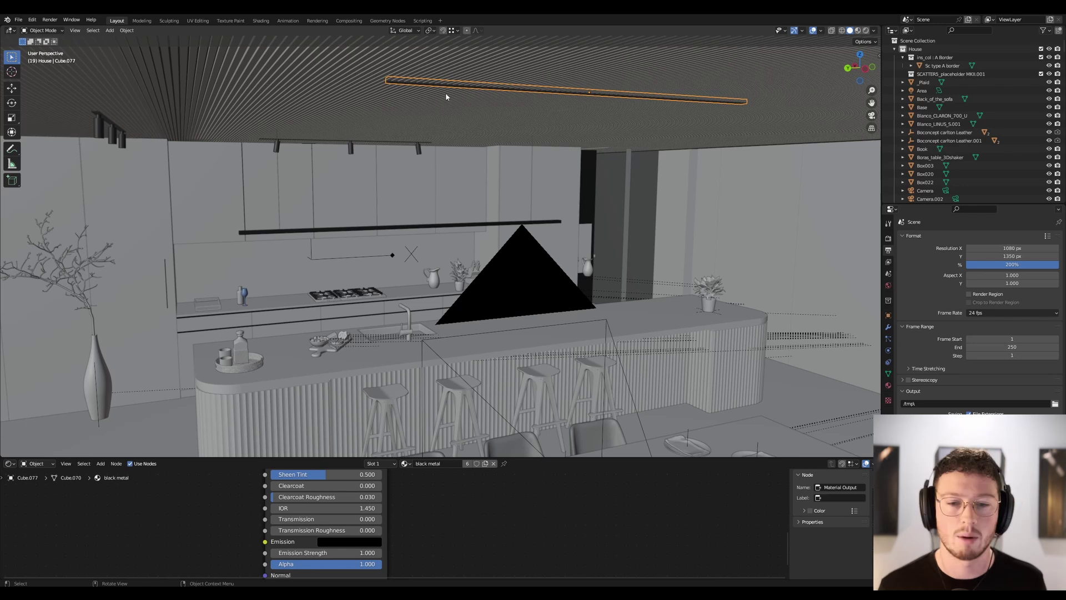
{"action": "scroll", "coordinate": [221, 350], "scroll_direction": "up", "scroll_amount": 5}
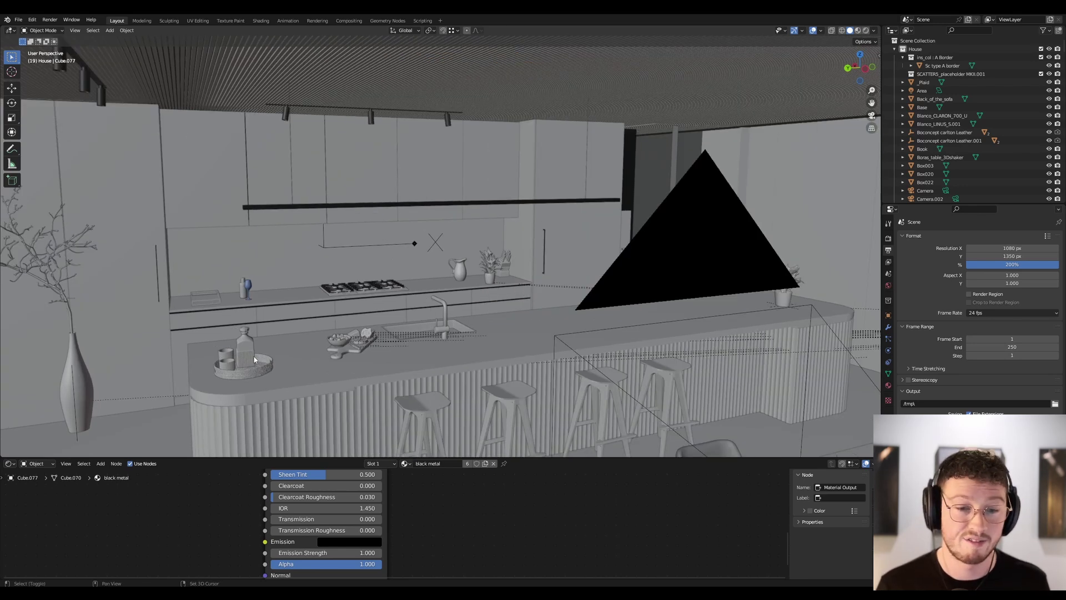
{"action": "middle_click_drag", "start_coordinate": [270, 286], "coordinate": [484, 151]}
{"action": "scroll", "coordinate": [358, 303], "scroll_direction": "up", "scroll_amount": 3}
{"action": "scroll", "coordinate": [358, 306], "scroll_direction": "down", "scroll_amount": 4}
Step: Inspect the ceiling track lights up close, selecting the cylindrical spotlights and then the black metal track they hang from
{"action": "scroll", "coordinate": [258, 167], "scroll_direction": "up", "scroll_amount": 10}
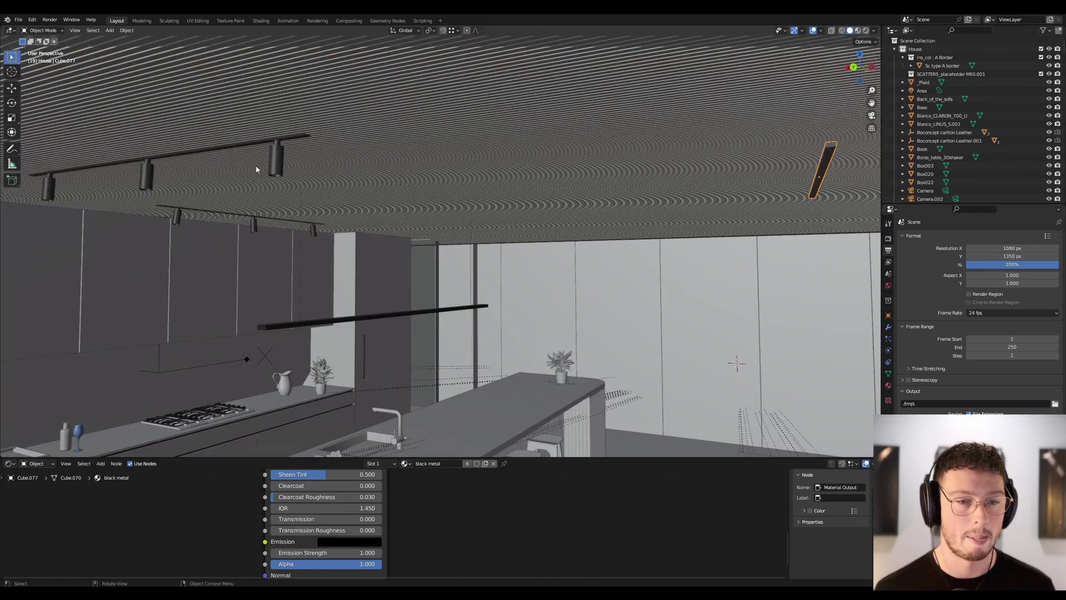
{"action": "scroll", "coordinate": [367, 158], "scroll_direction": "up", "scroll_amount": 10}
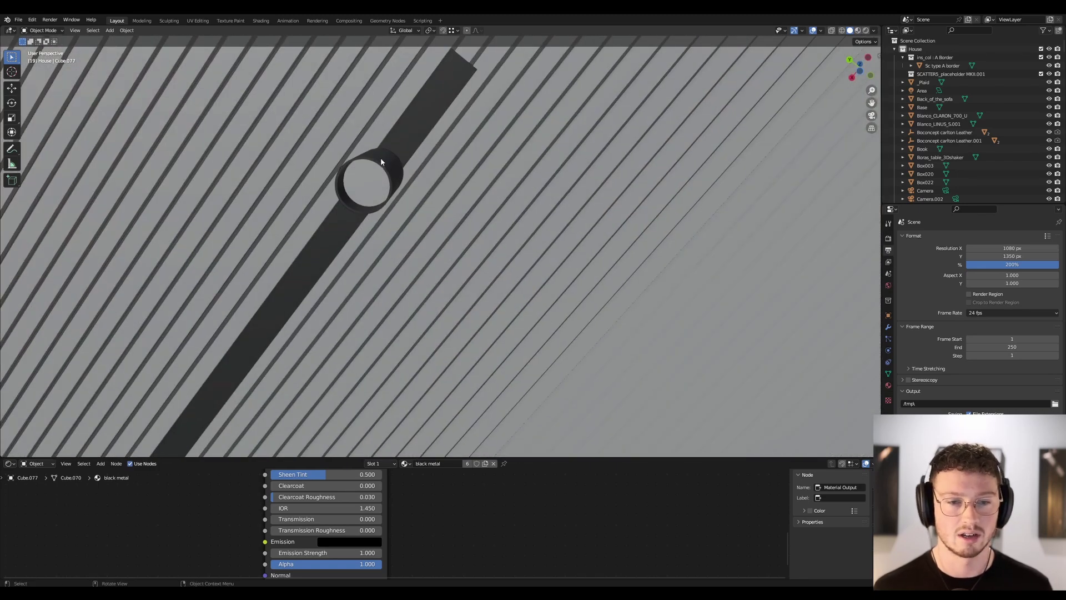
{"action": "left_click", "coordinate": [381, 161]}
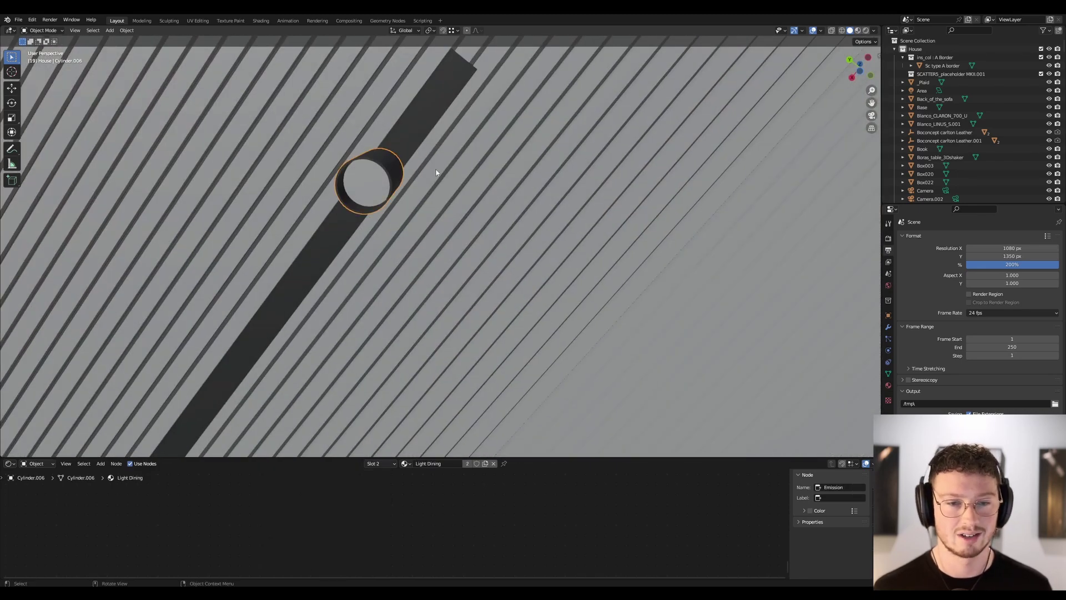
{"action": "middle_click_drag", "start_coordinate": [381, 161], "coordinate": [446, 192]}
{"action": "left_click", "coordinate": [429, 168]}
{"action": "left_click", "coordinate": [425, 160]}
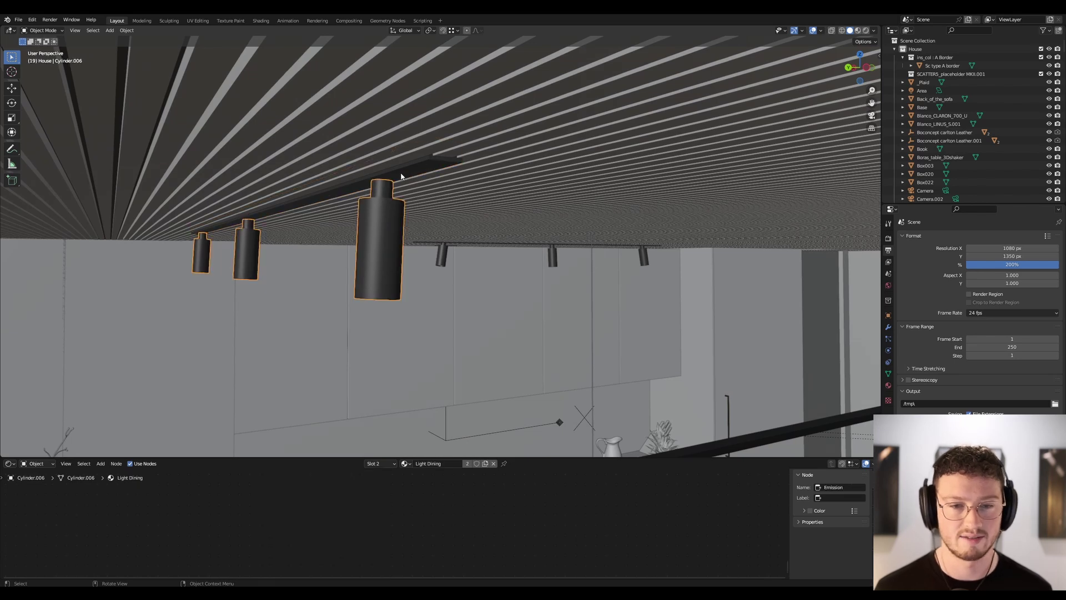
{"action": "left_click", "coordinate": [422, 154]}
Step: Check the track spotlights in the finished render, then return to Blender and select the spotlight cylinders
{"action": "key", "text": "alt+Tab"}
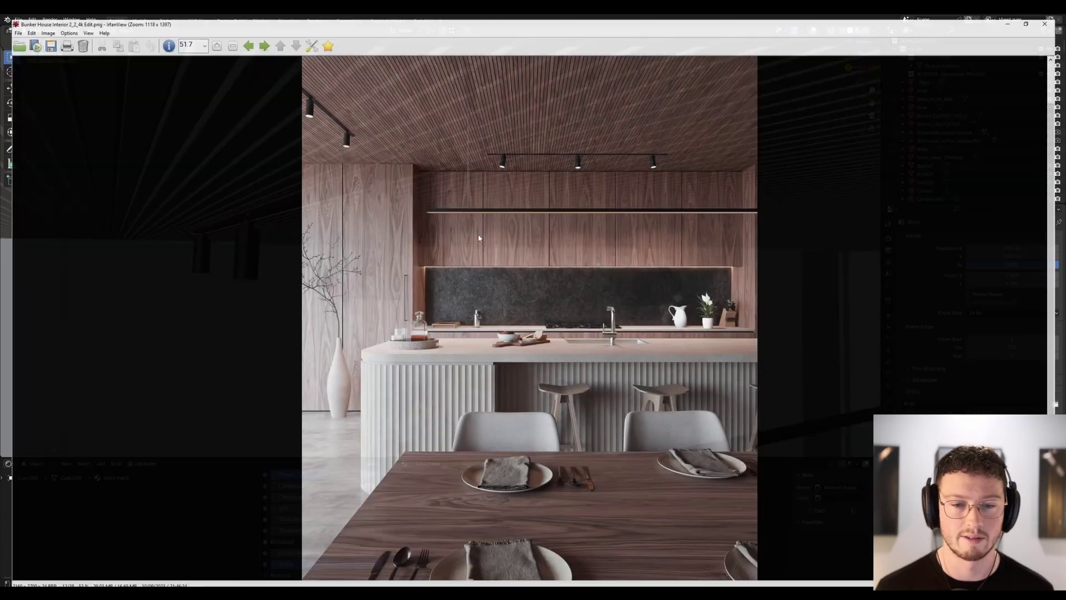
{"action": "scroll", "coordinate": [715, 355], "scroll_direction": "up", "scroll_amount": 3}
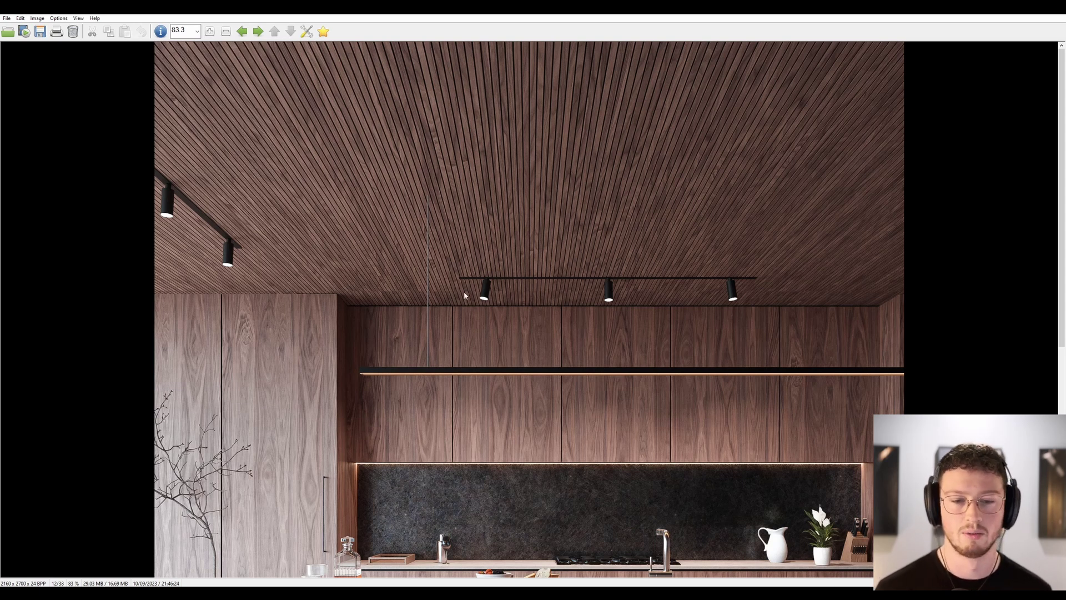
{"action": "key", "text": "alt+Tab"}
{"action": "scroll", "coordinate": [337, 255], "scroll_direction": "down", "scroll_amount": 6}
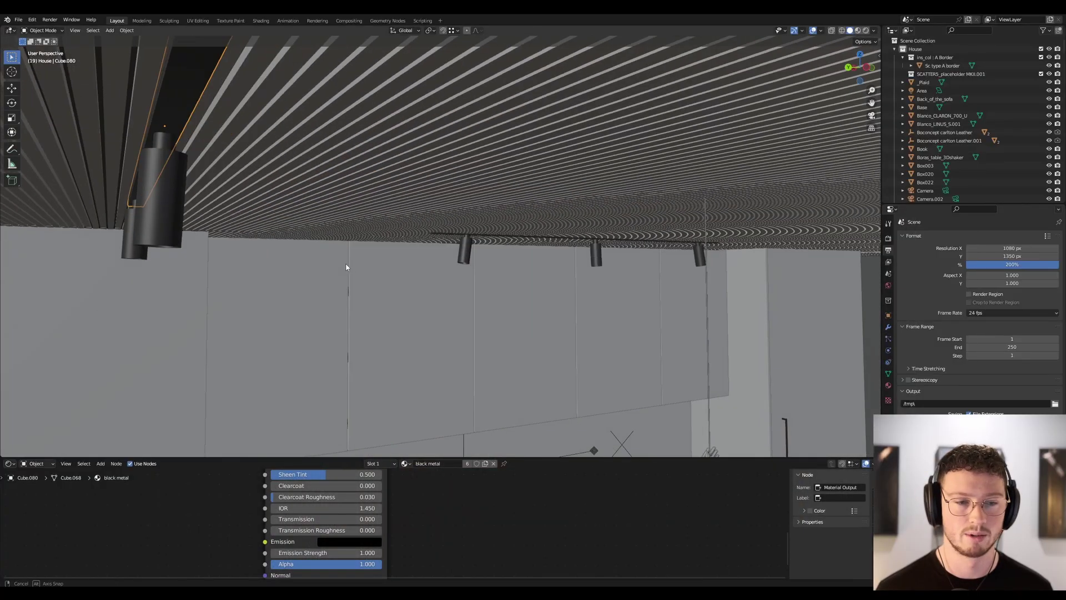
{"action": "left_click", "coordinate": [246, 118]}
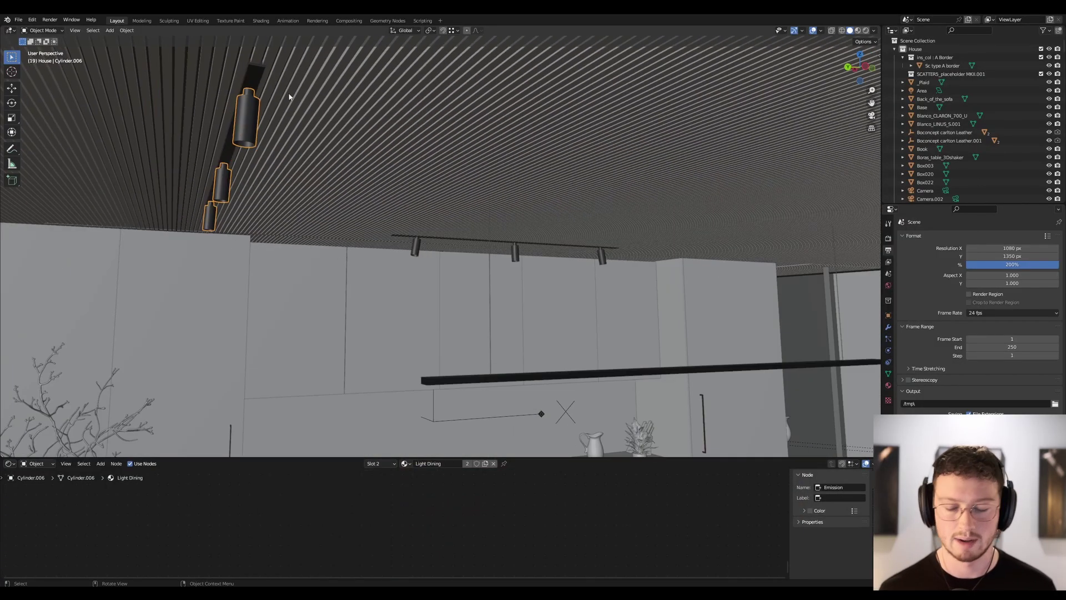
{"action": "right_click", "coordinate": [186, 312]}
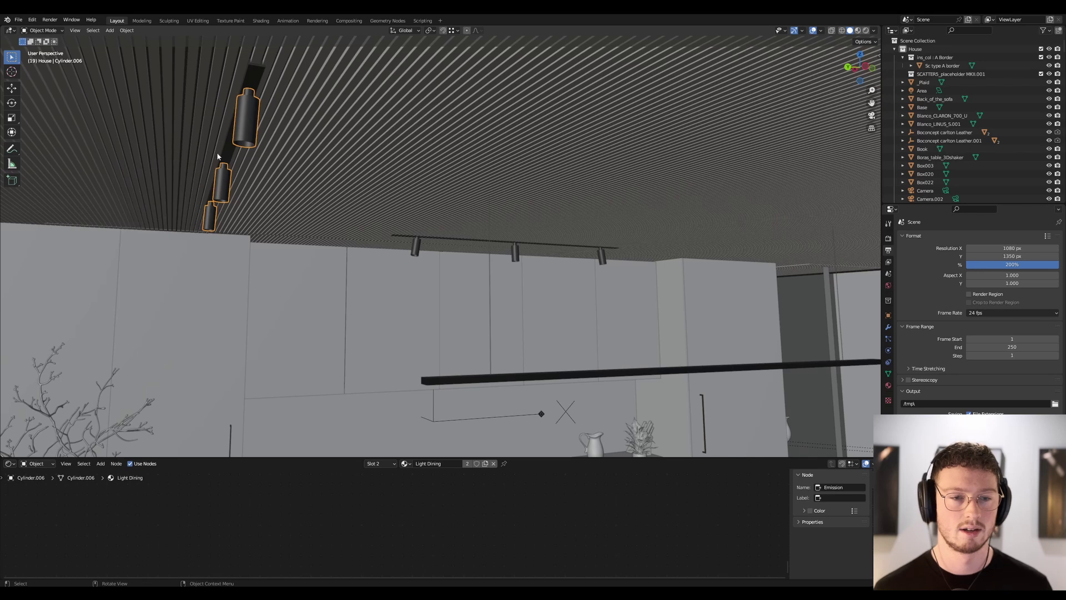
Step: Add a mesh cylinder and move it about 14.46 m along Y and 1.56 m up, towards the ceiling track lights
{"action": "middle_click_drag", "start_coordinate": [217, 154], "coordinate": [315, 169]}
{"action": "key", "text": "shift+a"}
{"action": "mouse_move", "coordinate": [316, 169]}
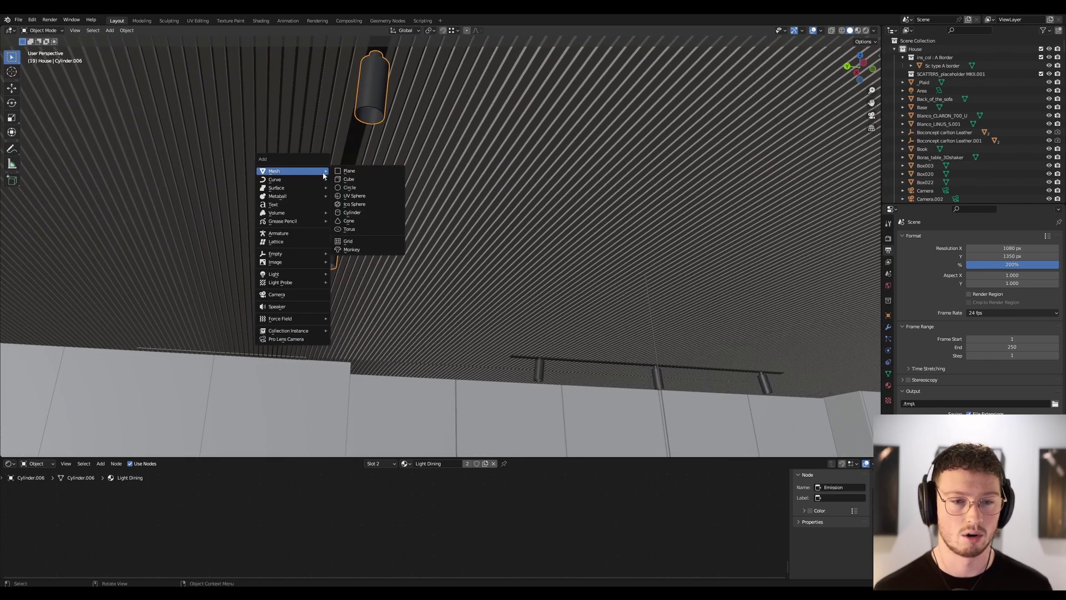
{"action": "left_click", "coordinate": [369, 212]}
{"action": "key", "text": "g"}
{"action": "left_click", "coordinate": [467, 115]}
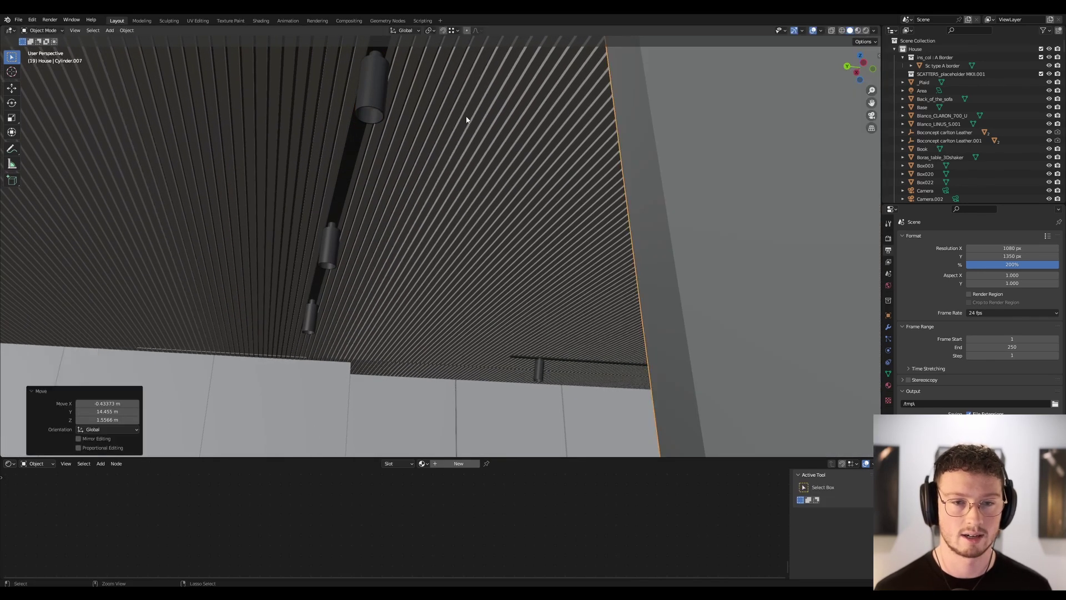
Step: Scale the cylinder down to about 0.067 and move it beside the nearest spotlight on the ceiling track
{"action": "key", "text": "s"}
{"action": "right_click", "coordinate": [149, 387]}
{"action": "scroll", "coordinate": [545, 405], "scroll_direction": "down", "scroll_amount": 5}
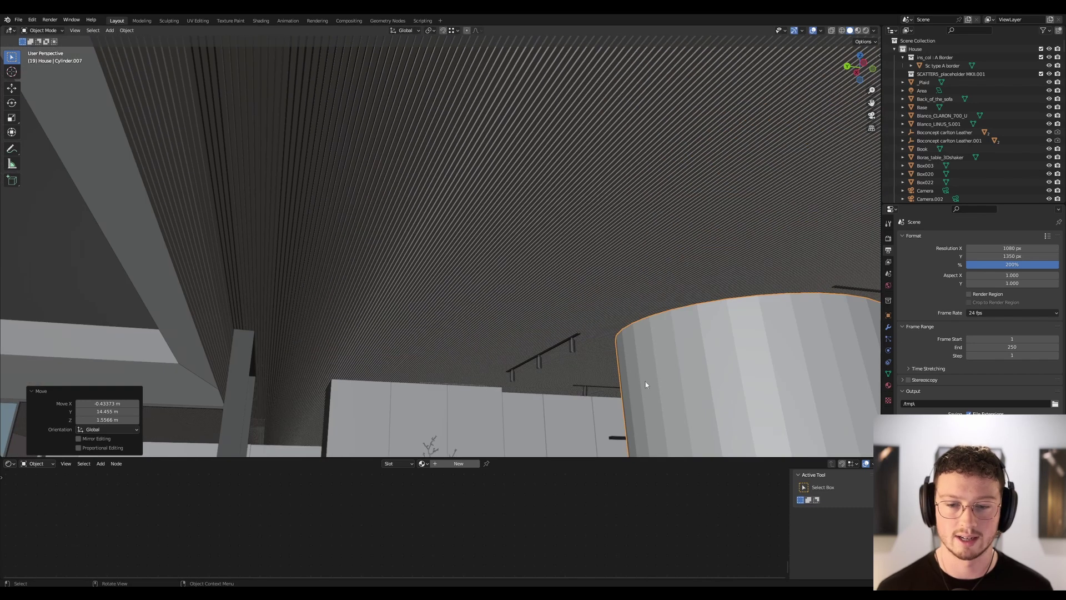
{"action": "middle_click_drag", "start_coordinate": [431, 440], "coordinate": [685, 261]}
{"action": "key", "text": "s"}
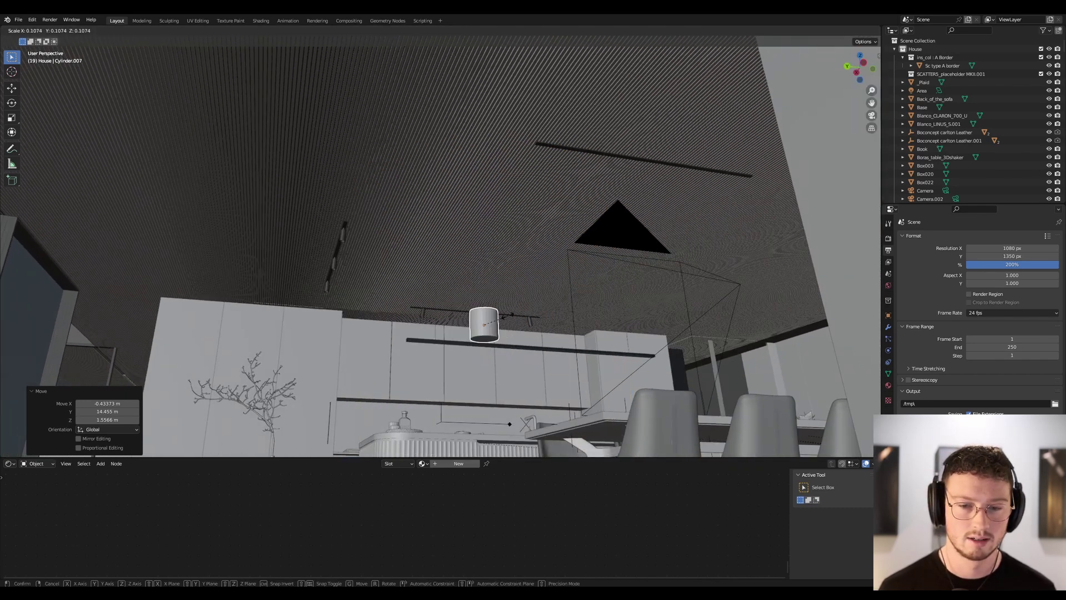
{"action": "left_click", "coordinate": [489, 319]}
{"action": "key", "text": "g"}
{"action": "left_click", "coordinate": [323, 238]}
{"action": "scroll", "coordinate": [328, 243], "scroll_direction": "up", "scroll_amount": 5}
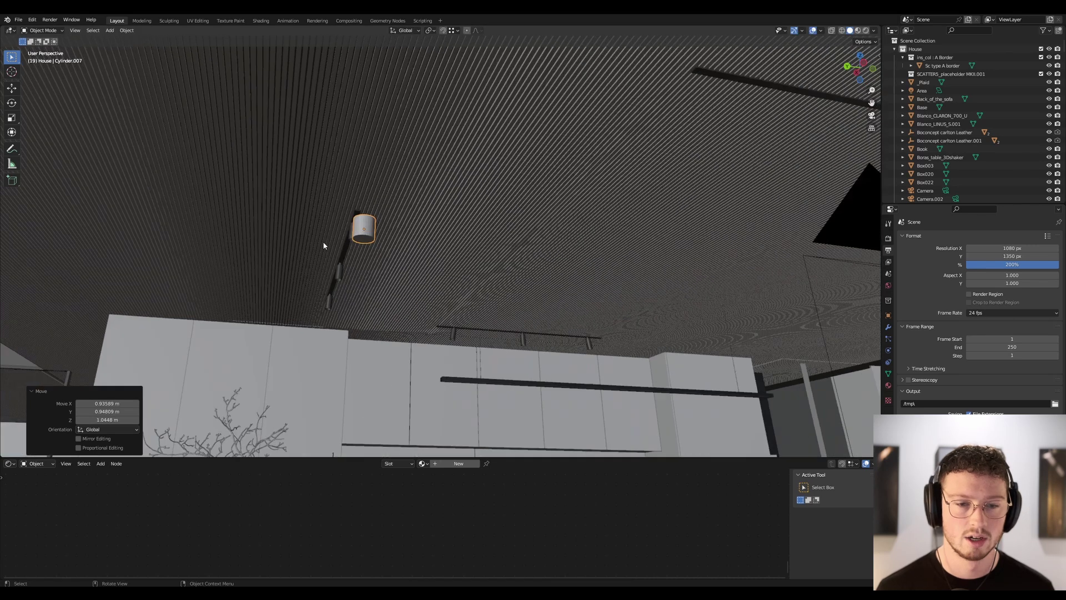
{"action": "middle_click_drag", "start_coordinate": [328, 243], "coordinate": [505, 239]}
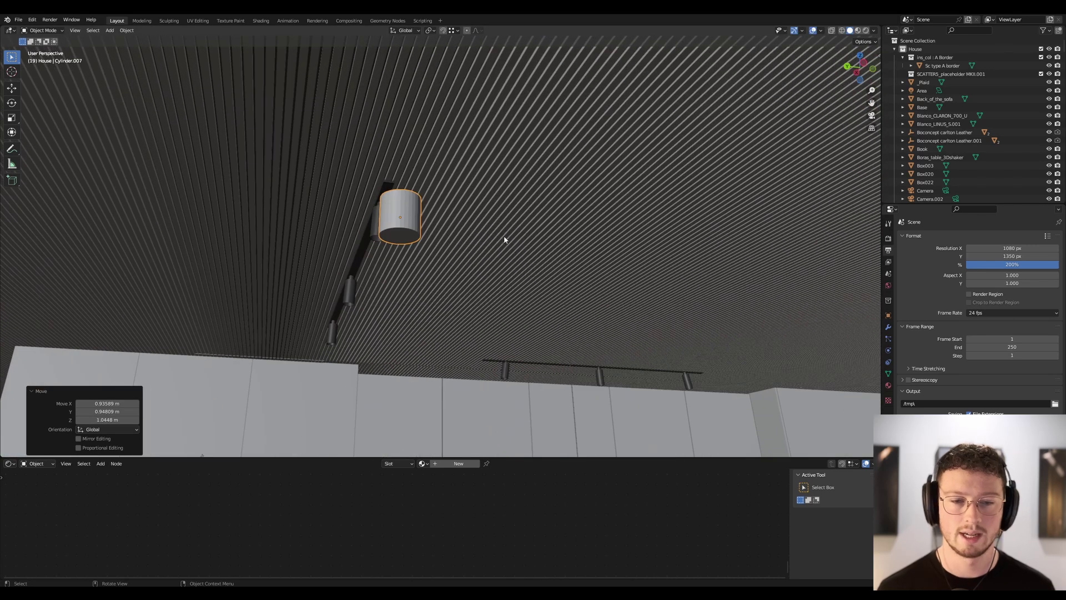
Step: Set the new cylinder's X and Y dimensions to 0.07 m
{"action": "left_click", "coordinate": [879, 56]}
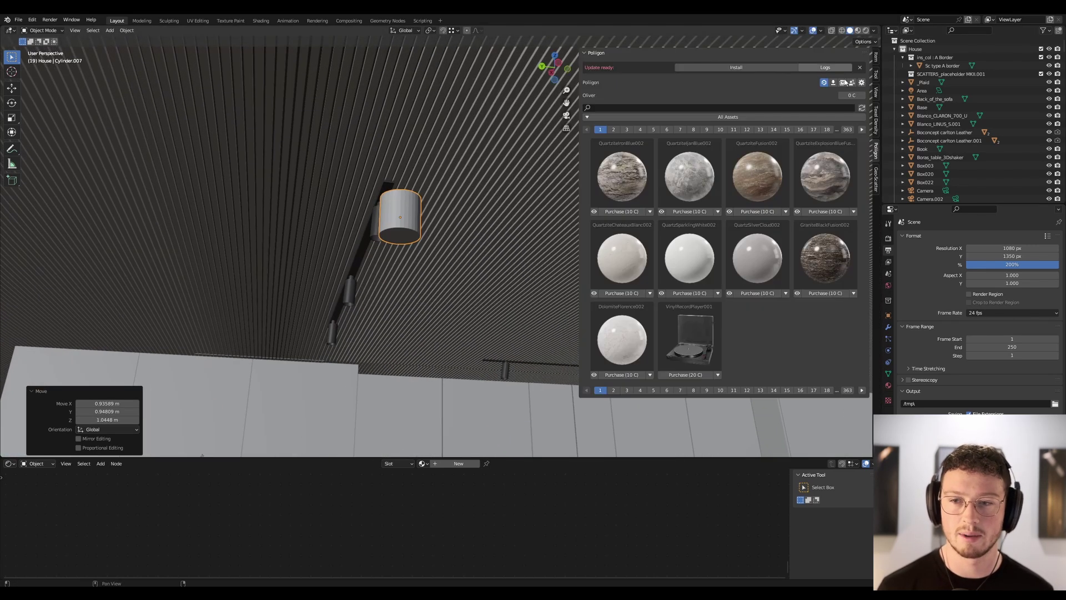
{"action": "left_click", "coordinate": [876, 56]}
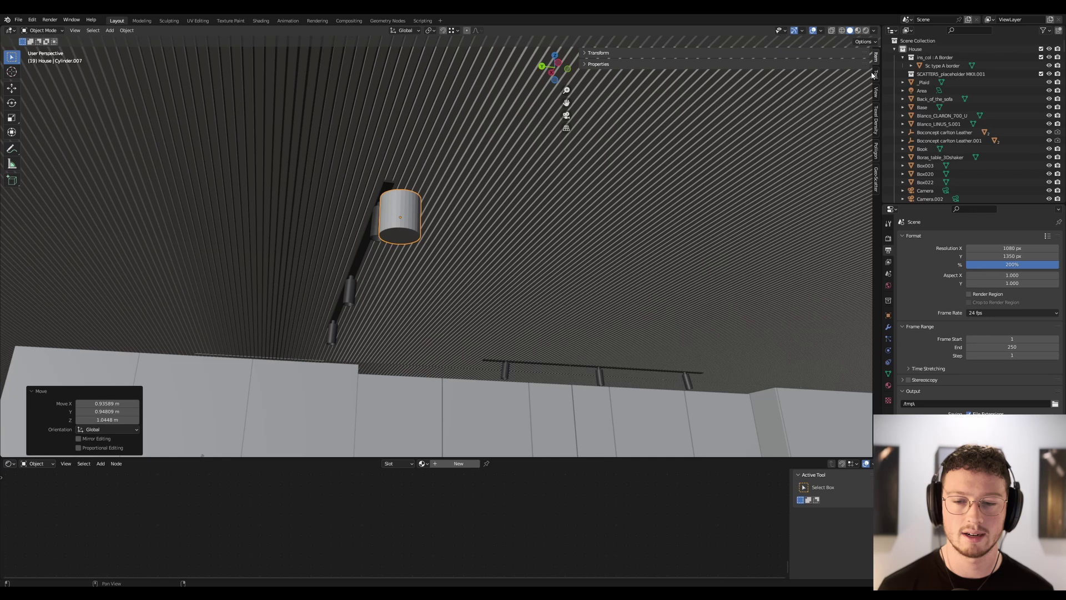
{"action": "left_click", "coordinate": [585, 52]}
{"action": "left_click", "coordinate": [815, 186]}
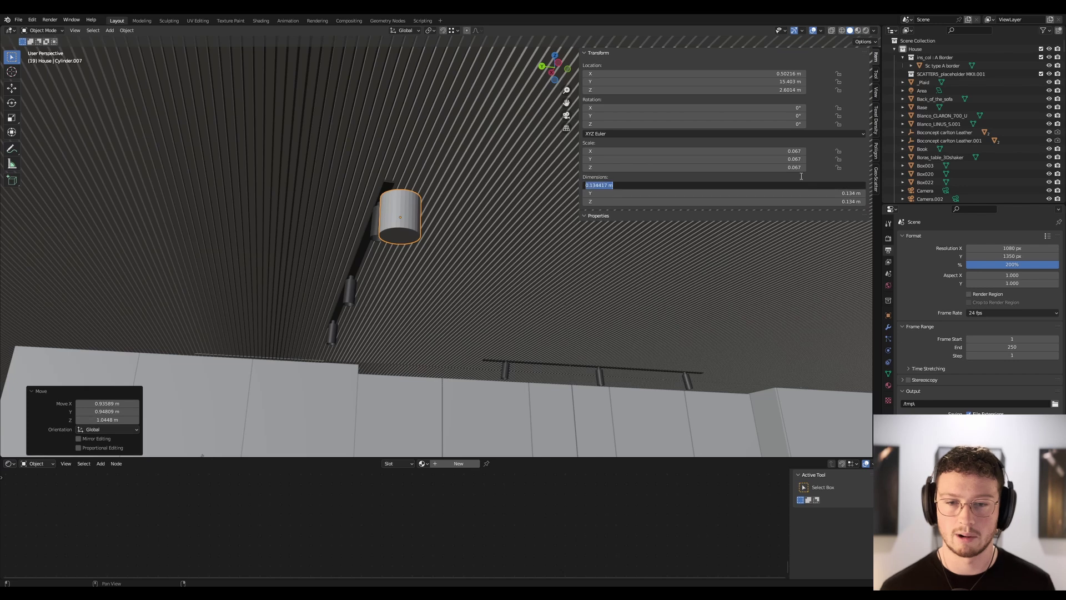
{"action": "key", "text": "BackSpace"}
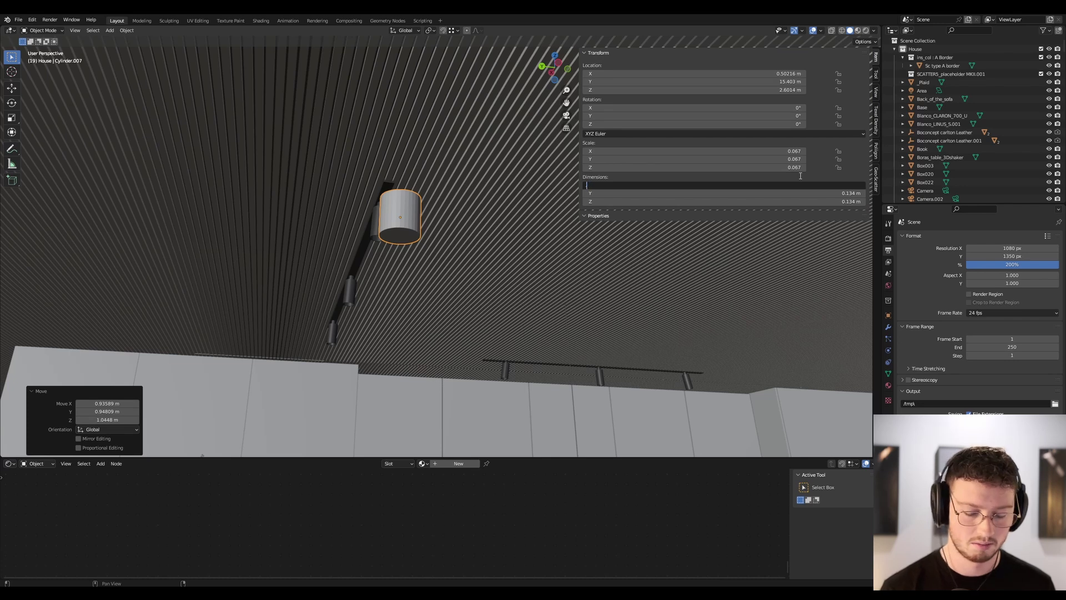
{"action": "key", "text": "Tab"}
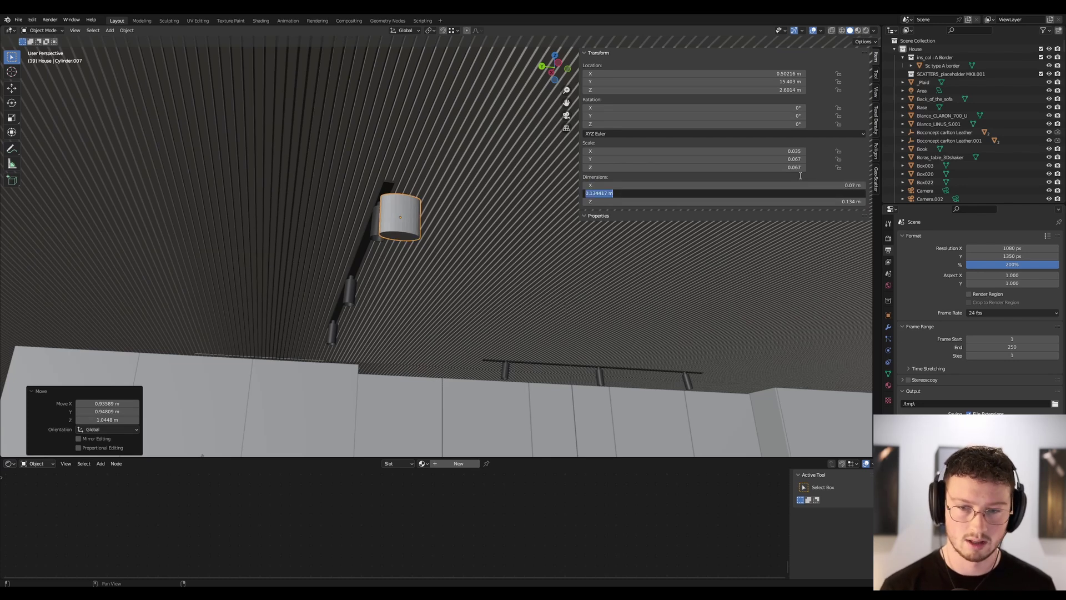
{"action": "key", "text": "BackSpace"}
{"action": "type", "text": "0.07"}
{"action": "key", "text": "Return"}
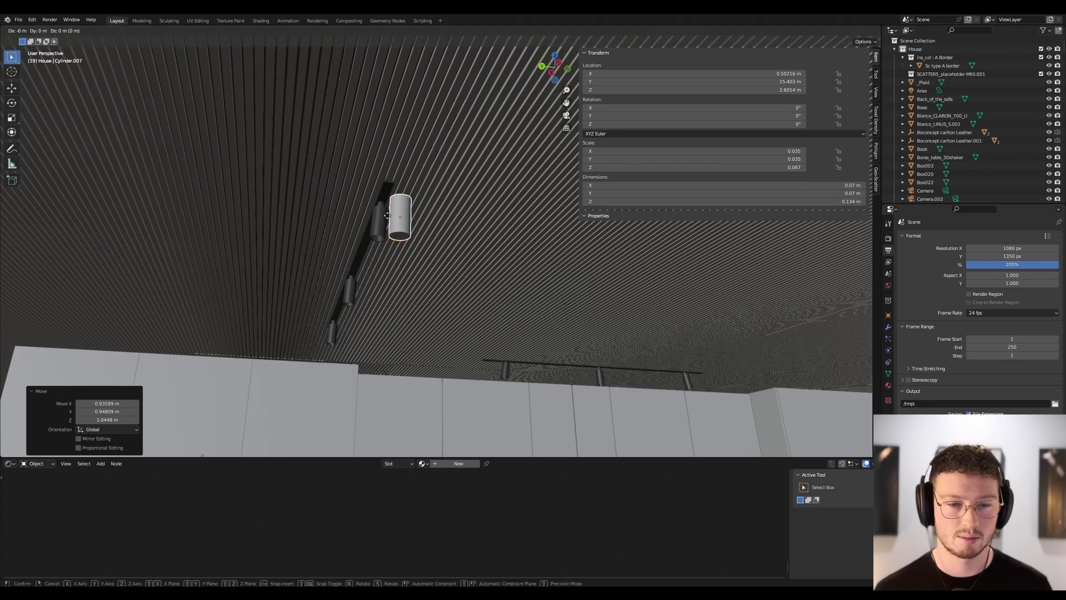
Step: Move the cylinder onto the nearest track spotlight, finishing with a shift of about 0.032 m along X
{"action": "key", "text": "g"}
{"action": "left_click", "coordinate": [379, 207]}
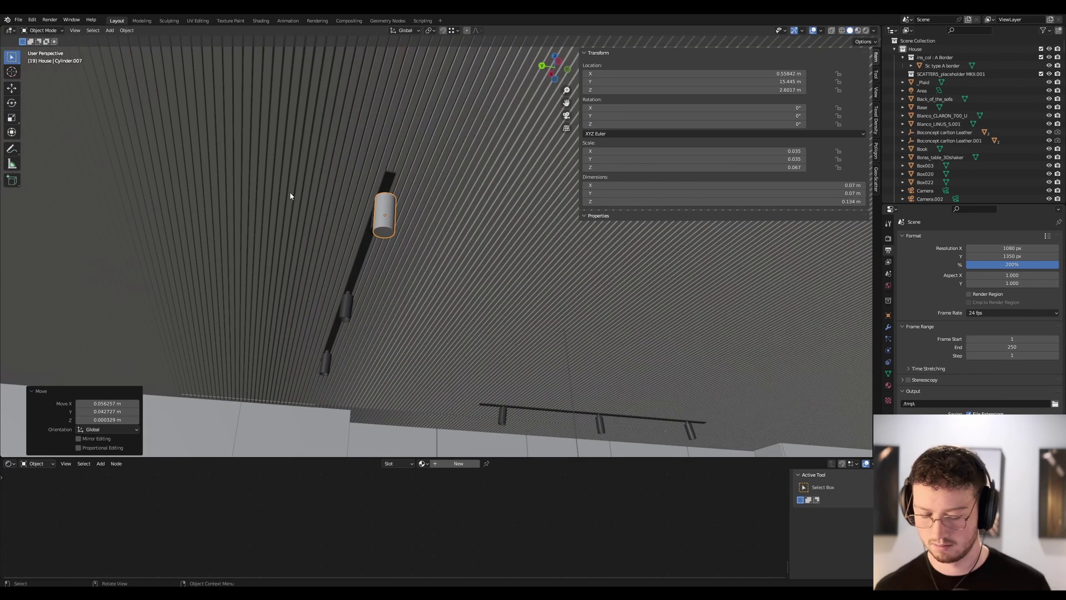
{"action": "key", "text": "KP_Decimal"}
{"action": "right_click", "coordinate": [239, 88]}
{"action": "middle_click_drag", "start_coordinate": [443, 268], "coordinate": [493, 235]}
{"action": "scroll", "coordinate": [493, 236], "scroll_direction": "down", "scroll_amount": 5}
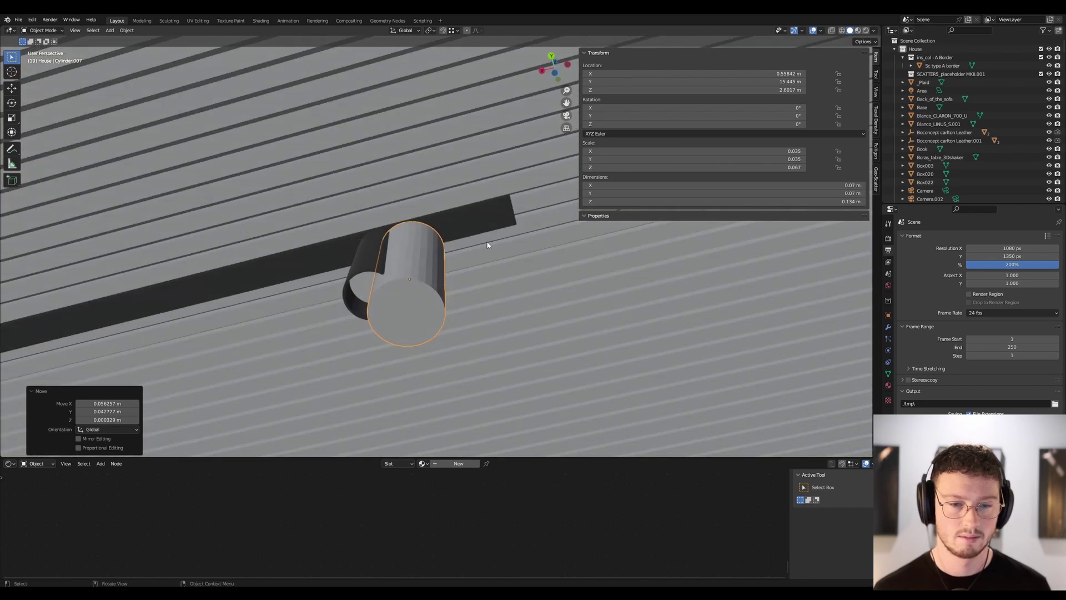
{"action": "key", "text": "g"}
{"action": "key", "text": "x"}
{"action": "left_click", "coordinate": [455, 252]}
Step: Scale the cylinder down by about 0.711 and align it with the existing spotlight
{"action": "key", "text": "s"}
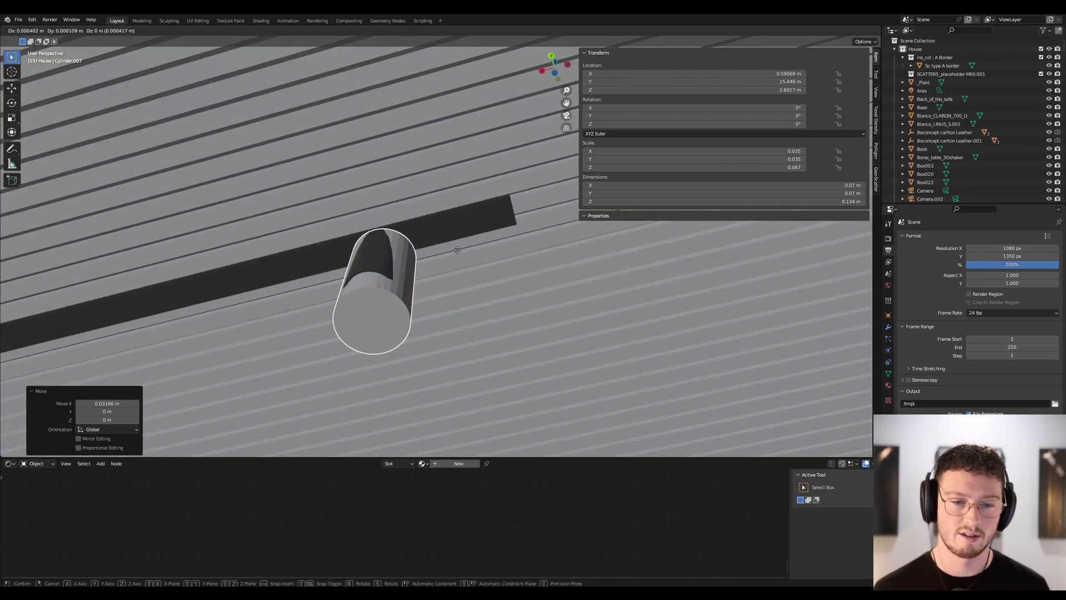
{"action": "left_click", "coordinate": [439, 256]}
{"action": "key", "text": "g"}
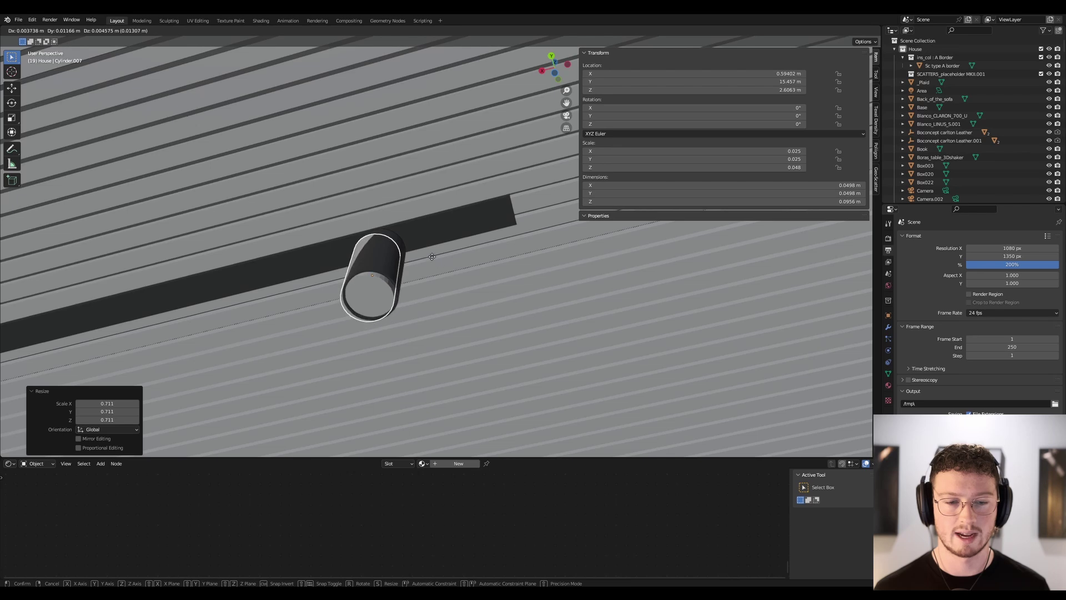
{"action": "left_click", "coordinate": [437, 253]}
Step: Move the cylinder about 0.094 m in the negative X direction so it stands beside the existing spotlight
{"action": "mouse_move", "coordinate": [438, 254]}
{"action": "middle_mouse_down"}
{"action": "mouse_move", "coordinate": [476, 226]}
{"action": "mouse_move", "coordinate": [436, 267]}
{"action": "middle_mouse_up"}
{"action": "key", "text": "shift+d"}
{"action": "key", "text": "x"}
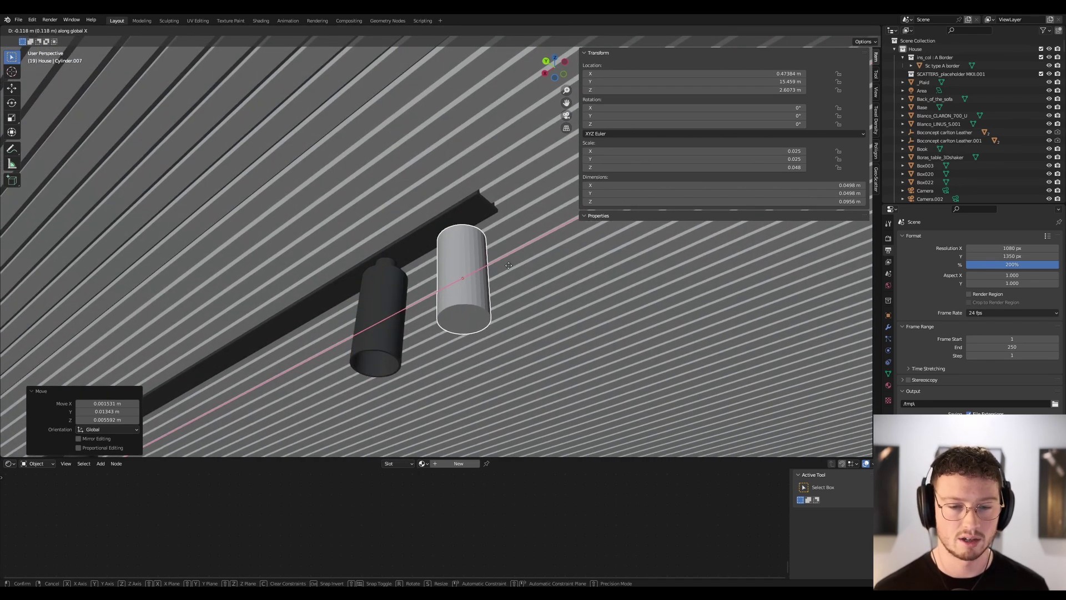
{"action": "left_click", "coordinate": [448, 288]}
Step: Inset the cylinder's bottom face by about 0.0794 m in Edit Mode
{"action": "key", "text": "Tab"}
{"action": "key", "text": "shift+space"}
{"action": "key", "text": "b"}
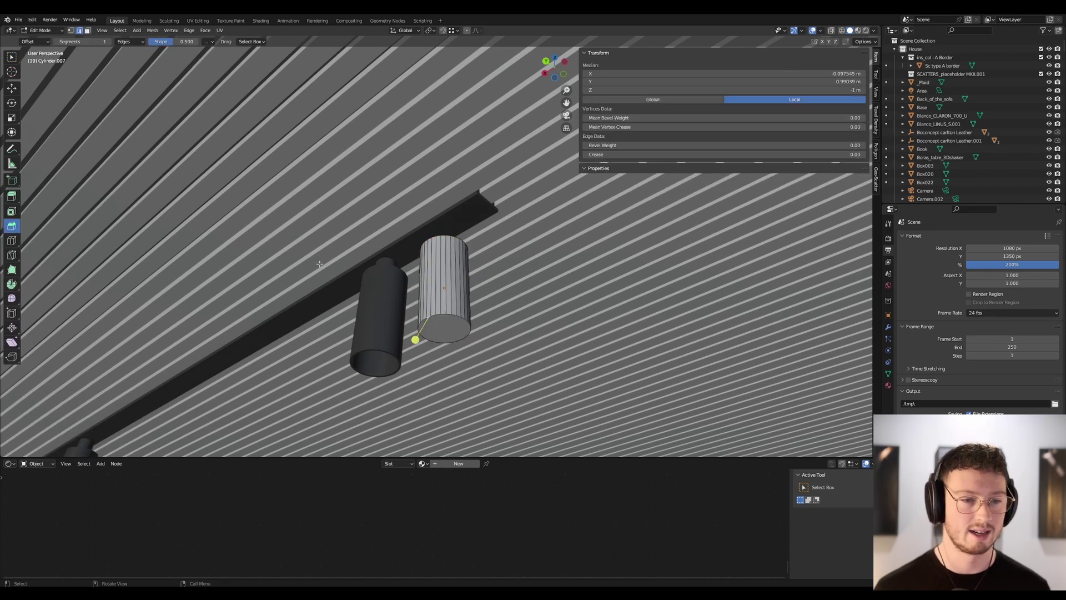
{"action": "left_click", "coordinate": [87, 30]}
{"action": "left_click", "coordinate": [460, 327]}
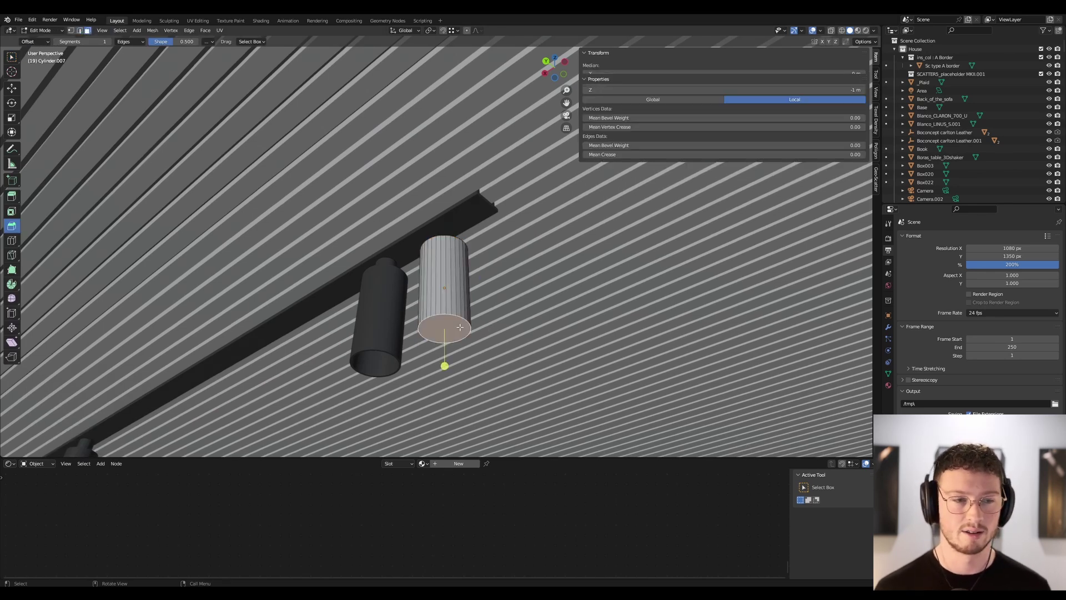
{"action": "left_click", "coordinate": [11, 212]}
{"action": "left_click_drag", "start_coordinate": [469, 345], "coordinate": [466, 343]}
Step: Extrude the inset bottom face about 0.066 m upwards into the cylinder to hollow it out
{"action": "key", "text": "g"}
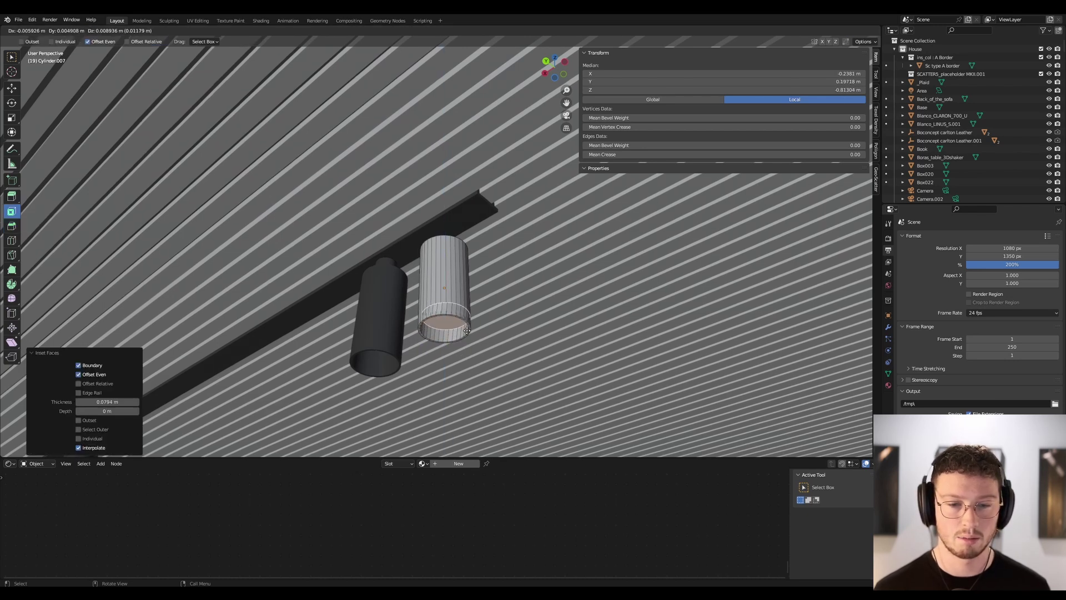
{"action": "key", "text": "Escape"}
{"action": "key", "text": "e"}
{"action": "left_click", "coordinate": [455, 278]}
{"action": "middle_click_drag", "start_coordinate": [454, 267], "coordinate": [500, 211]}
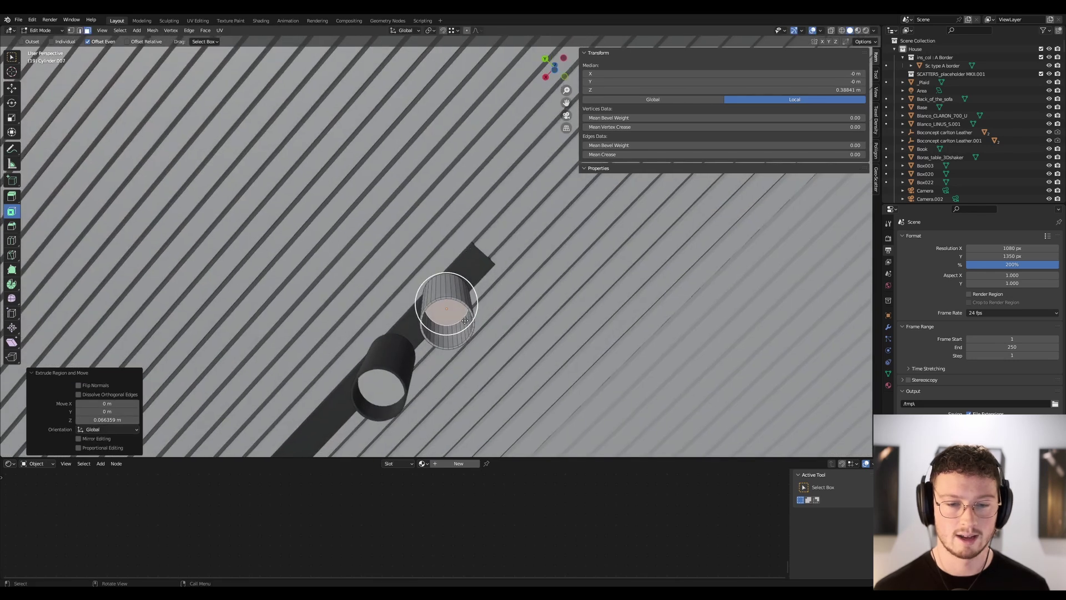
Step: Give the cylinder the existing "black metal" material and add a second, empty material slot
{"action": "key", "text": "Tab"}
{"action": "left_click", "coordinate": [888, 385]}
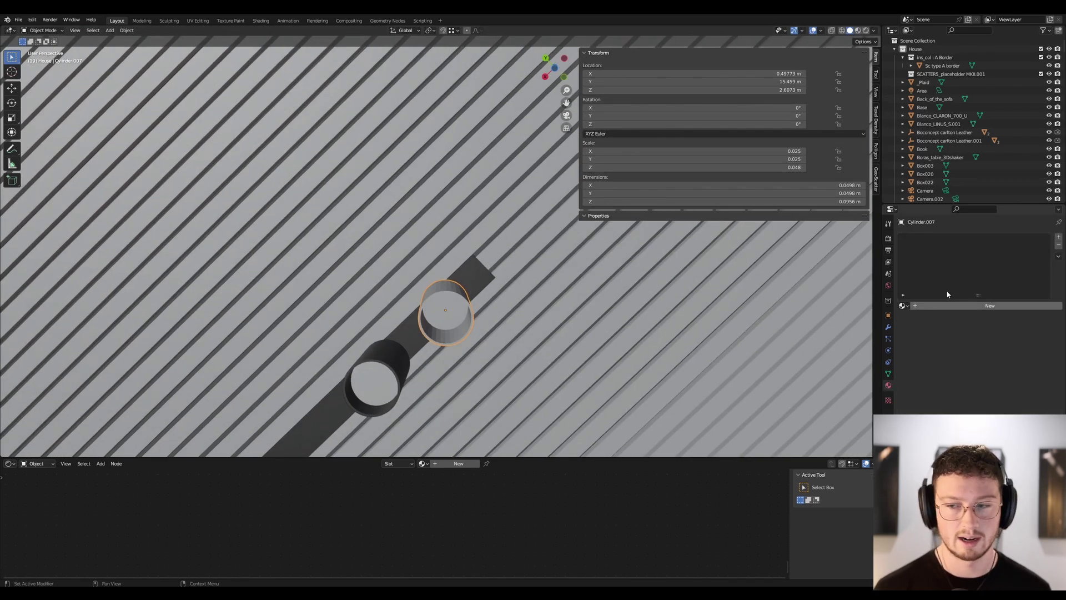
{"action": "left_click", "coordinate": [903, 306]}
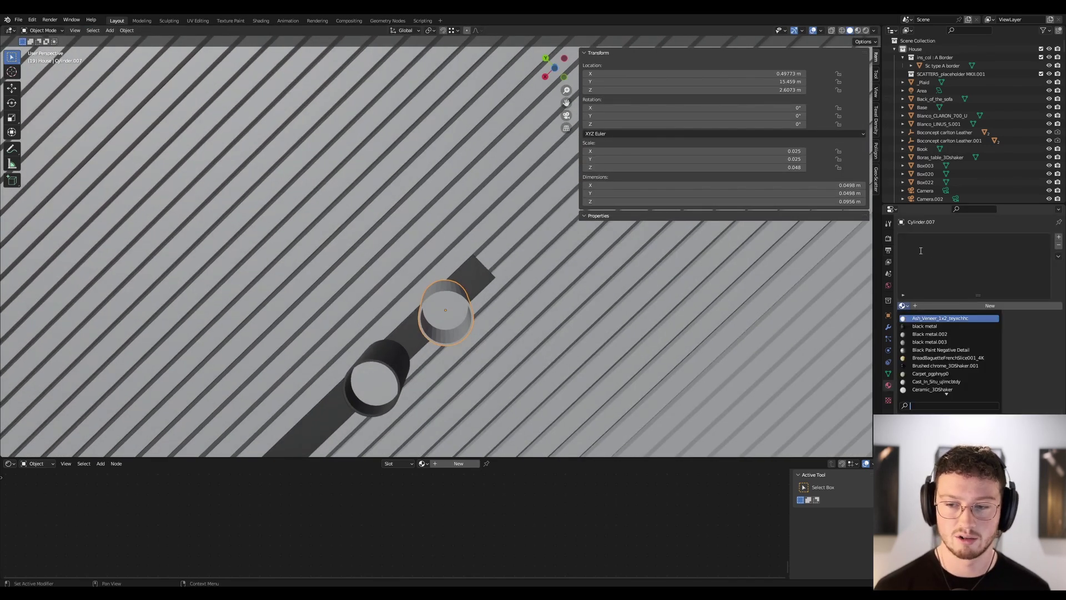
{"action": "left_click", "coordinate": [921, 327]}
{"action": "left_click", "coordinate": [1059, 236]}
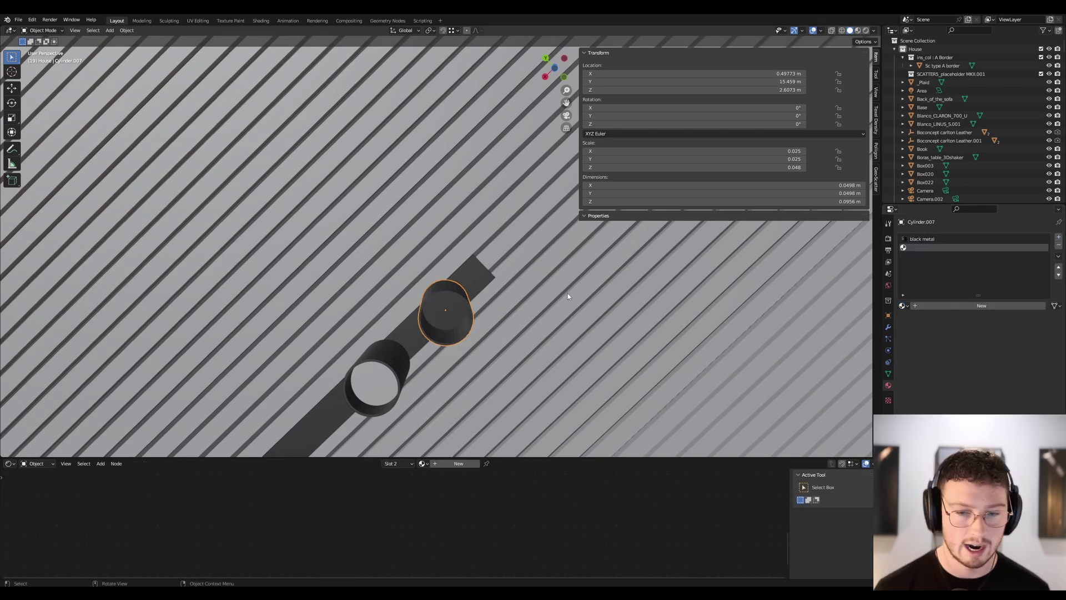
Step: Put the "Light Dining" material in the second slot and assign it to the recessed inner face
{"action": "key", "text": "Tab"}
{"action": "left_click", "coordinate": [457, 306]}
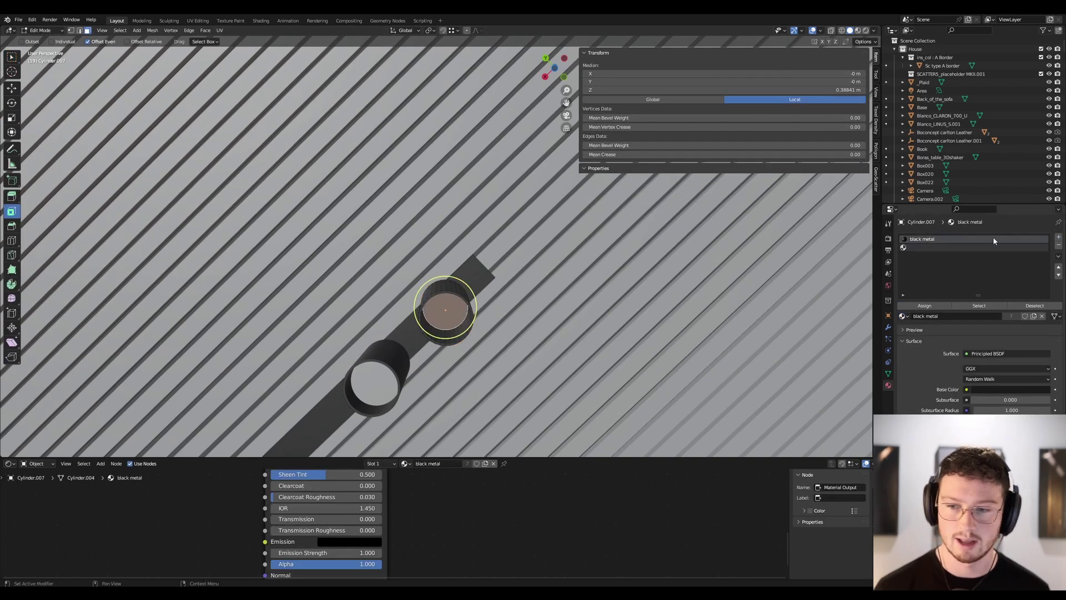
{"action": "left_click", "coordinate": [911, 248]}
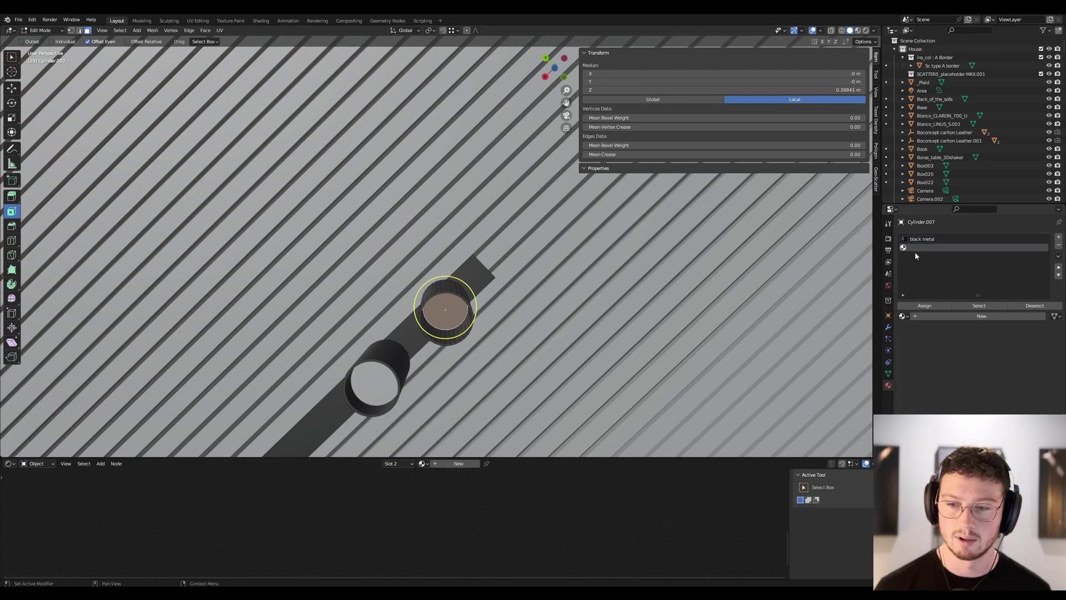
{"action": "left_click", "coordinate": [904, 316]}
{"action": "type", "text": "li"}
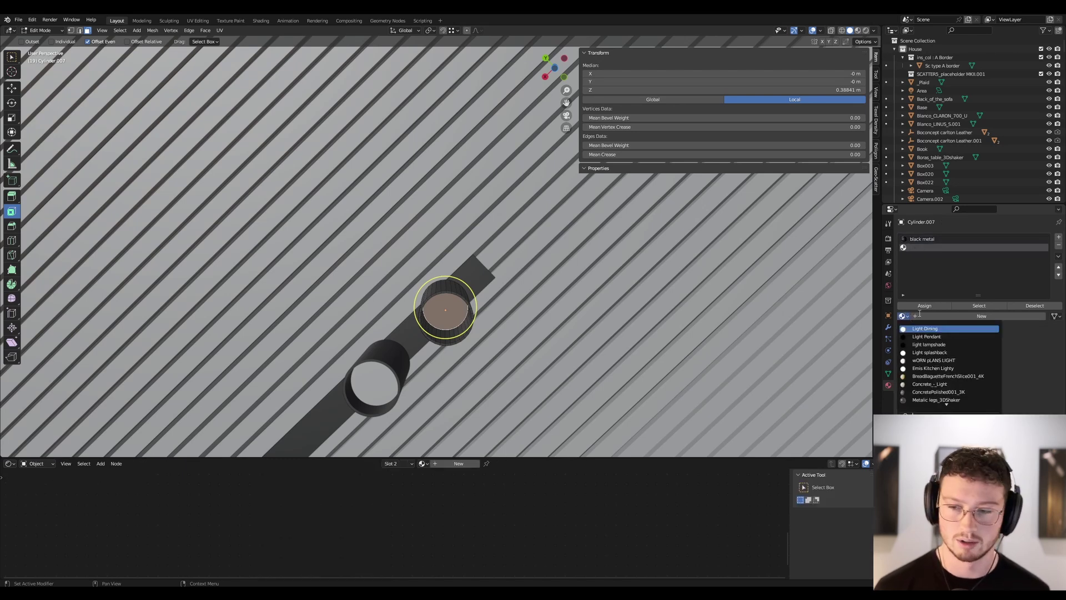
{"action": "left_click", "coordinate": [933, 328]}
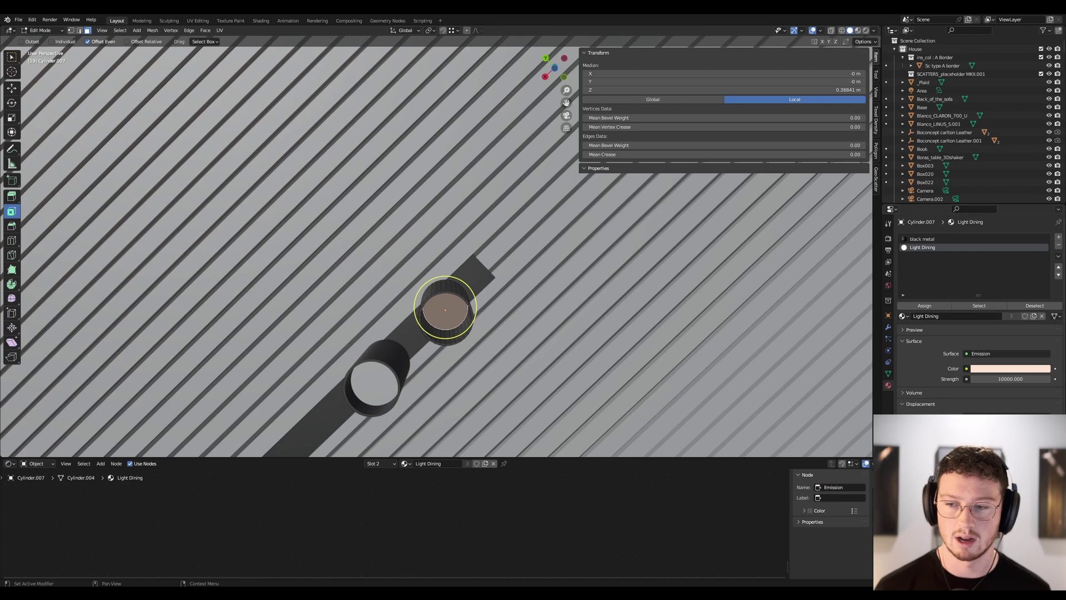
{"action": "key", "text": "Tab"}
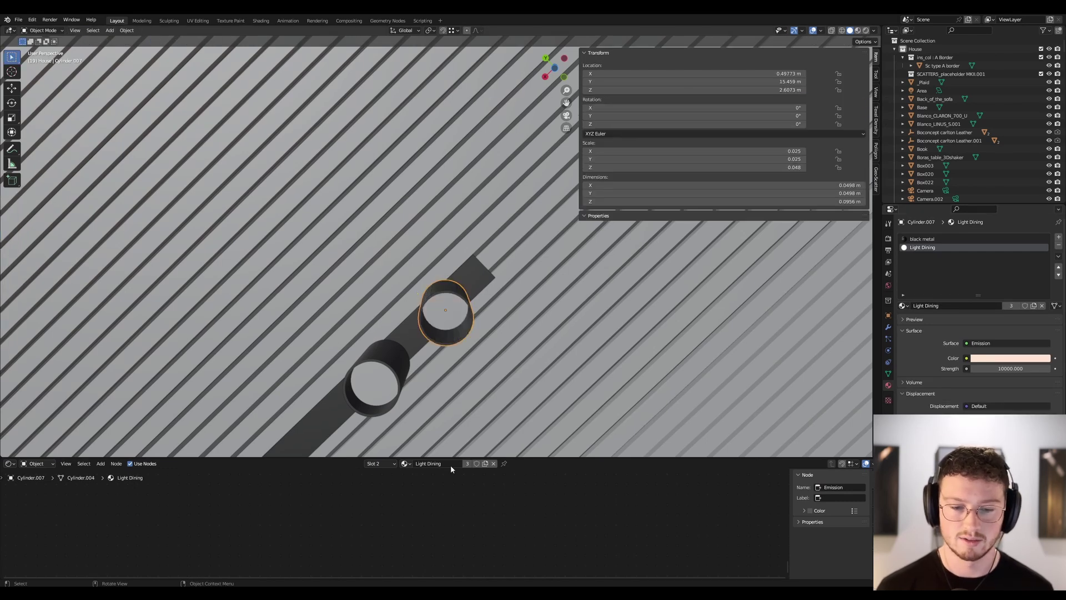
Step: Enlarge the shader editor and examine the Emission node's color and strength in the Light Dining material
{"action": "left_click_drag", "start_coordinate": [497, 456], "coordinate": [498, 276]}
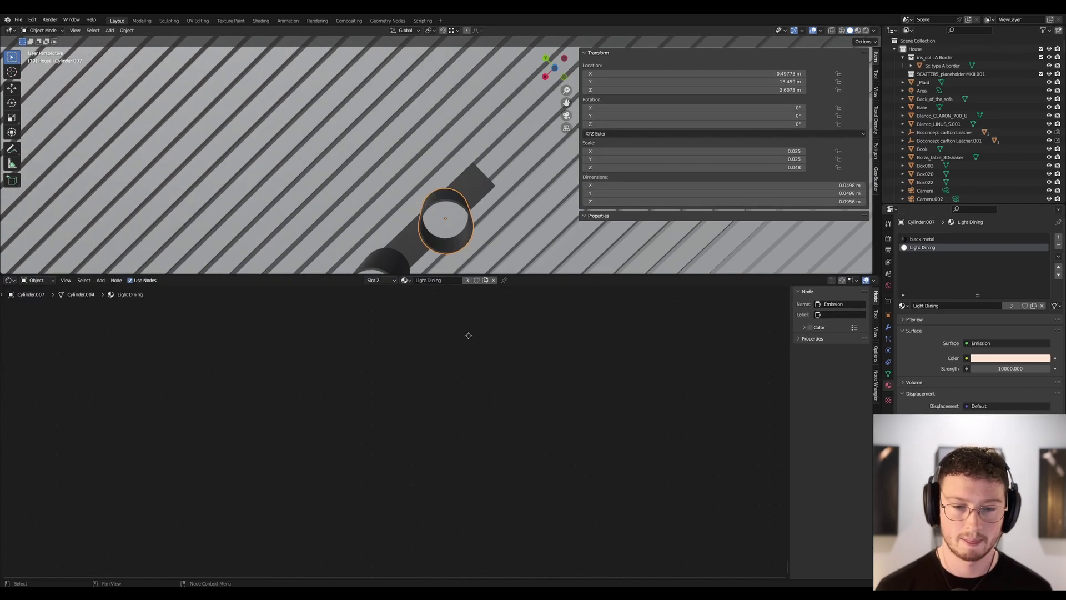
{"action": "key", "text": "Home"}
{"action": "key", "text": "Home"}
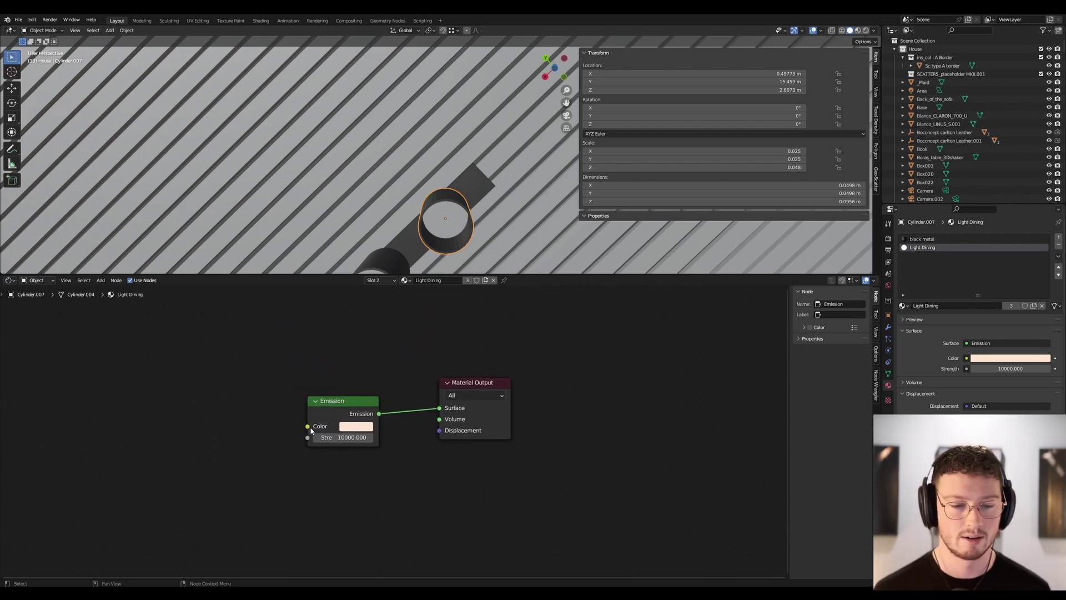
{"action": "left_click", "coordinate": [341, 438]}
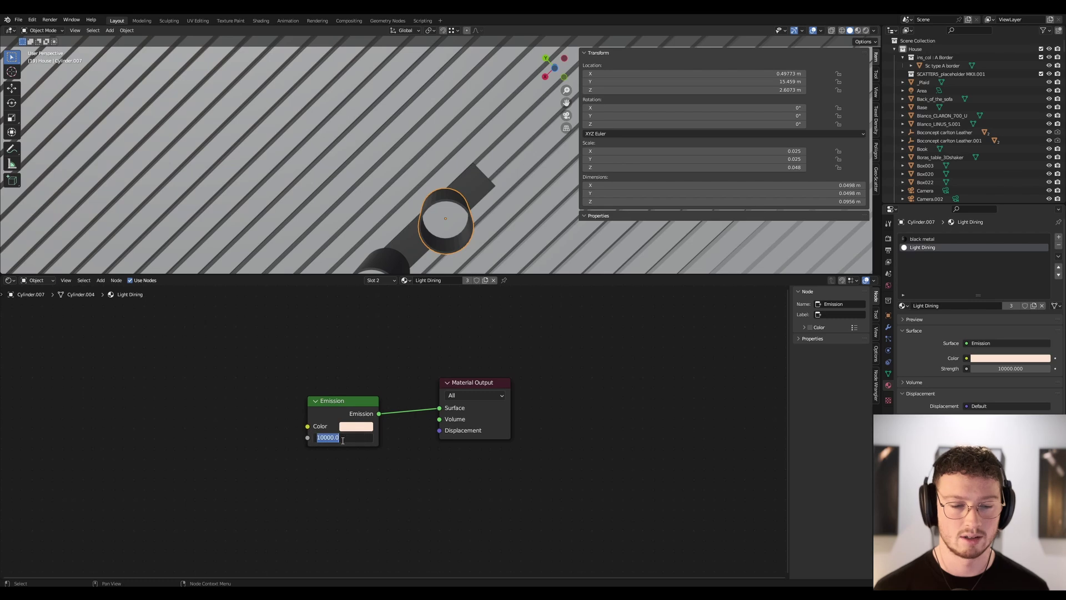
{"action": "key", "text": "Return"}
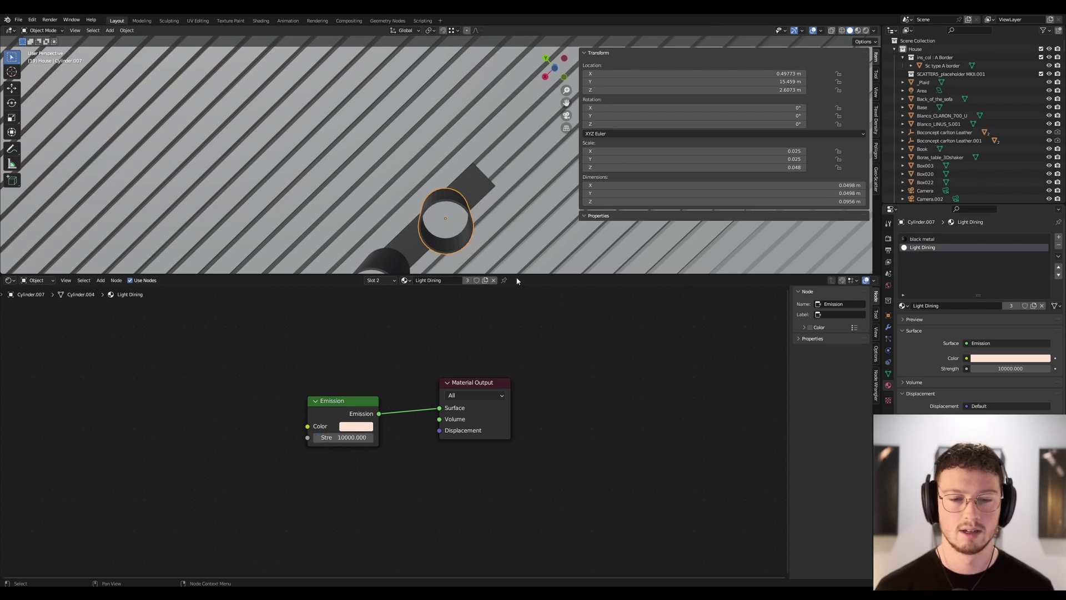
Step: Shrink the shader editor again and delete the demonstration spotlight cylinder from the ceiling track
{"action": "left_click_drag", "start_coordinate": [517, 274], "coordinate": [516, 414]}
{"action": "middle_click_drag", "start_coordinate": [500, 377], "coordinate": [364, 252]}
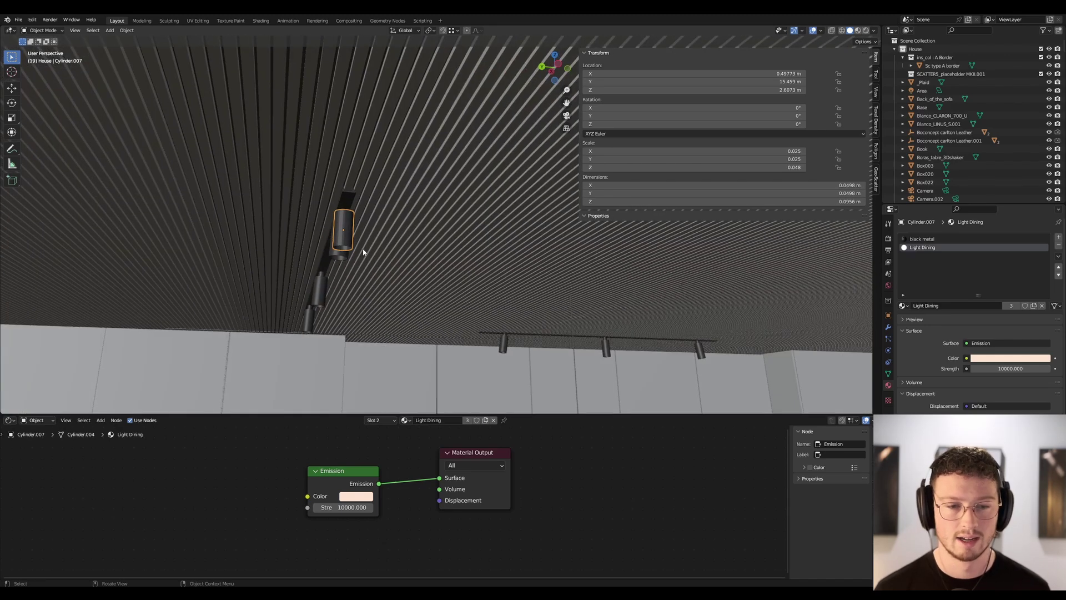
{"action": "scroll", "coordinate": [332, 232], "scroll_direction": "up", "scroll_amount": 3}
{"action": "scroll", "coordinate": [453, 266], "scroll_direction": "down", "scroll_amount": 6}
{"action": "middle_click_drag", "start_coordinate": [452, 267], "coordinate": [306, 257]}
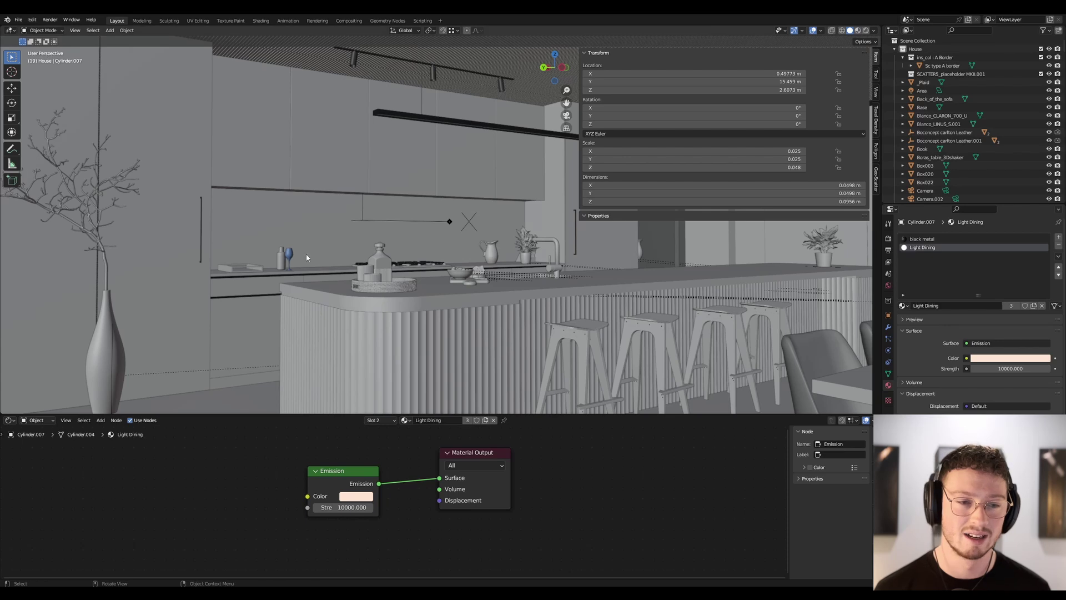
{"action": "scroll", "coordinate": [349, 281], "scroll_direction": "down", "scroll_amount": 3}
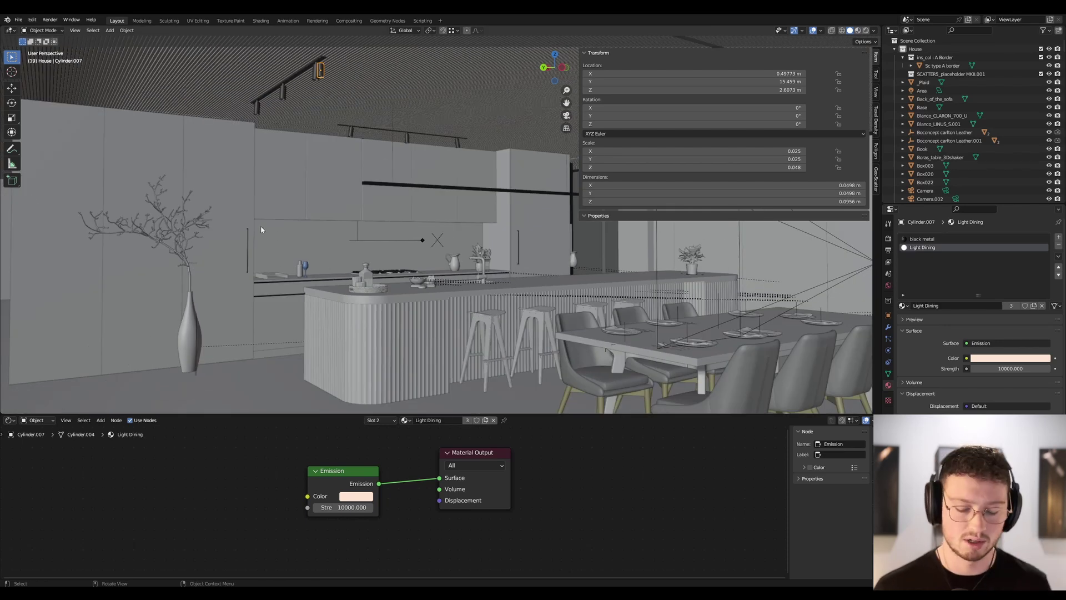
{"action": "key", "text": "Delete"}
Step: Switch to the finished render in the image viewer, examine the ceiling spotlights and linear light, and return to Blender
{"action": "key", "text": "alt+Tab"}
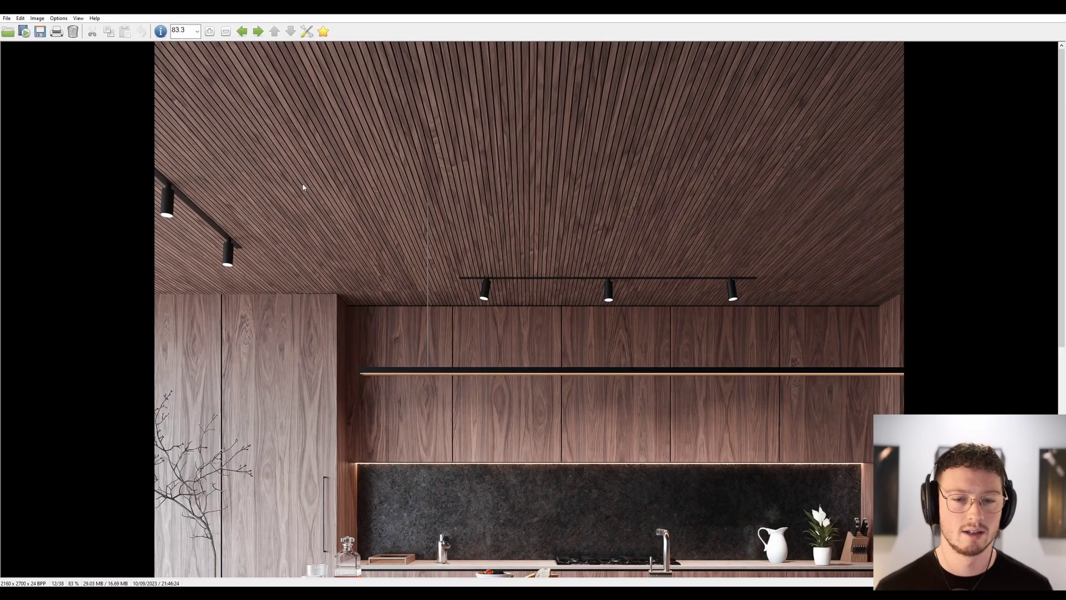
{"action": "scroll", "coordinate": [552, 196], "scroll_direction": "down", "scroll_amount": 3}
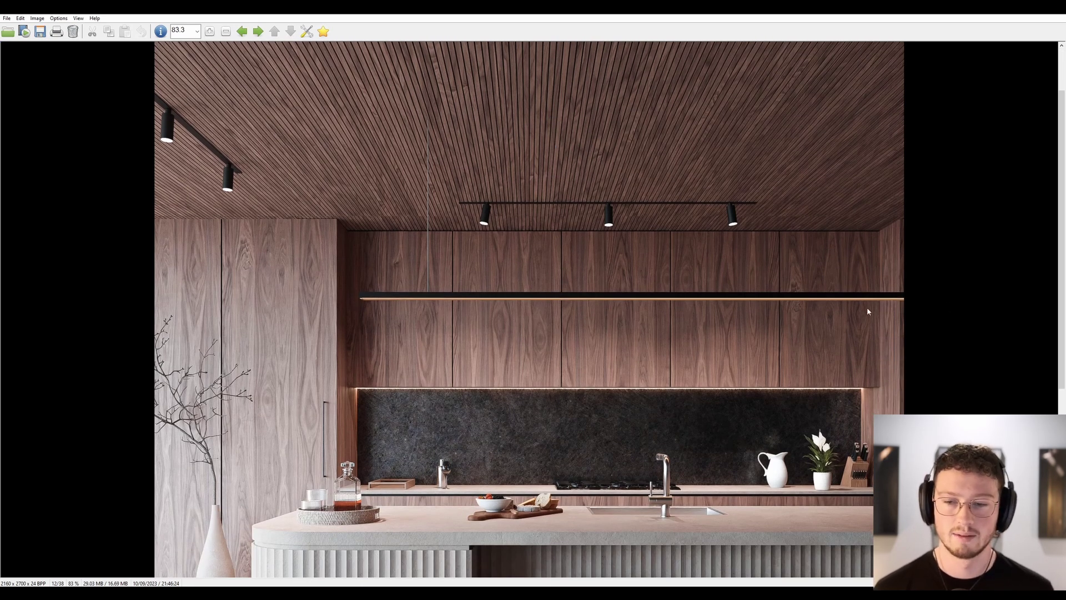
{"action": "key", "text": "alt+Tab"}
Step: Open the hanging linear light in Edit Mode and move its material's Blackbody node closer to the Emission node
{"action": "middle_click_drag", "start_coordinate": [428, 183], "coordinate": [375, 132]}
{"action": "left_click", "coordinate": [443, 193]}
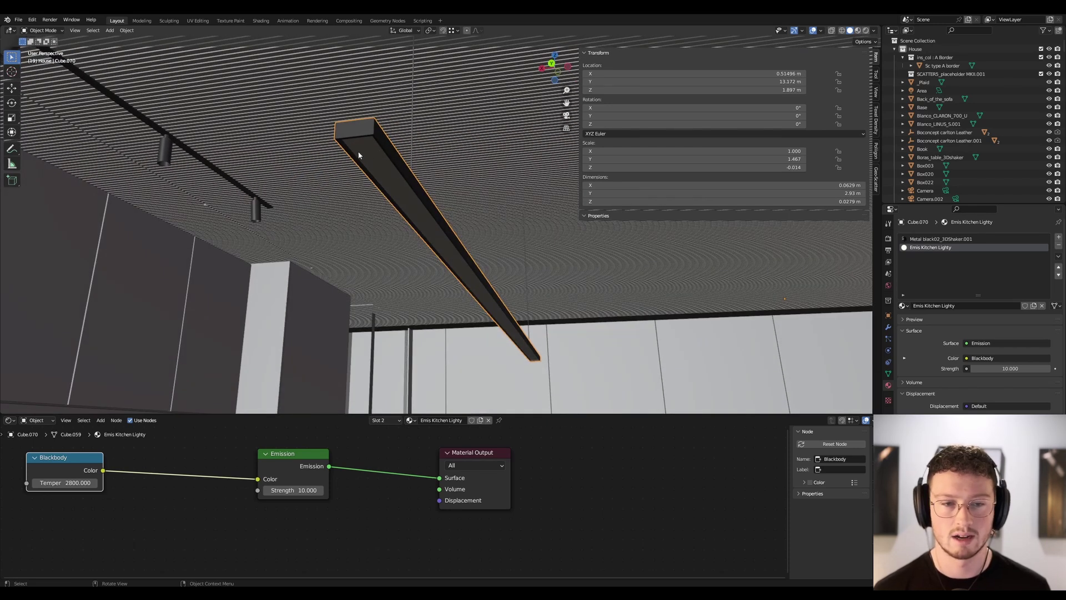
{"action": "key", "text": "Tab"}
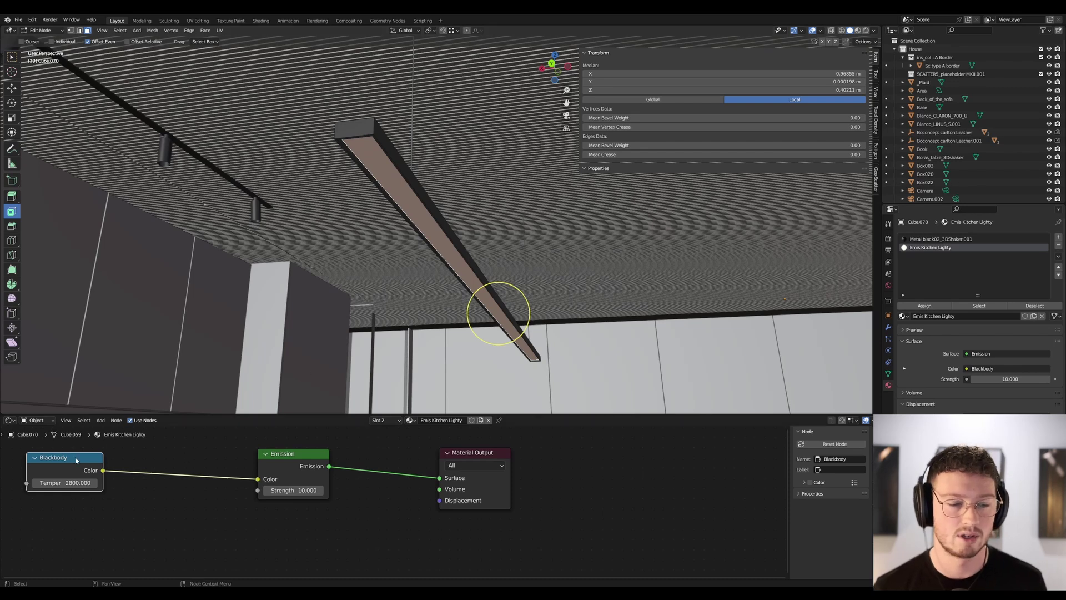
{"action": "left_click_drag", "start_coordinate": [85, 461], "coordinate": [164, 457]}
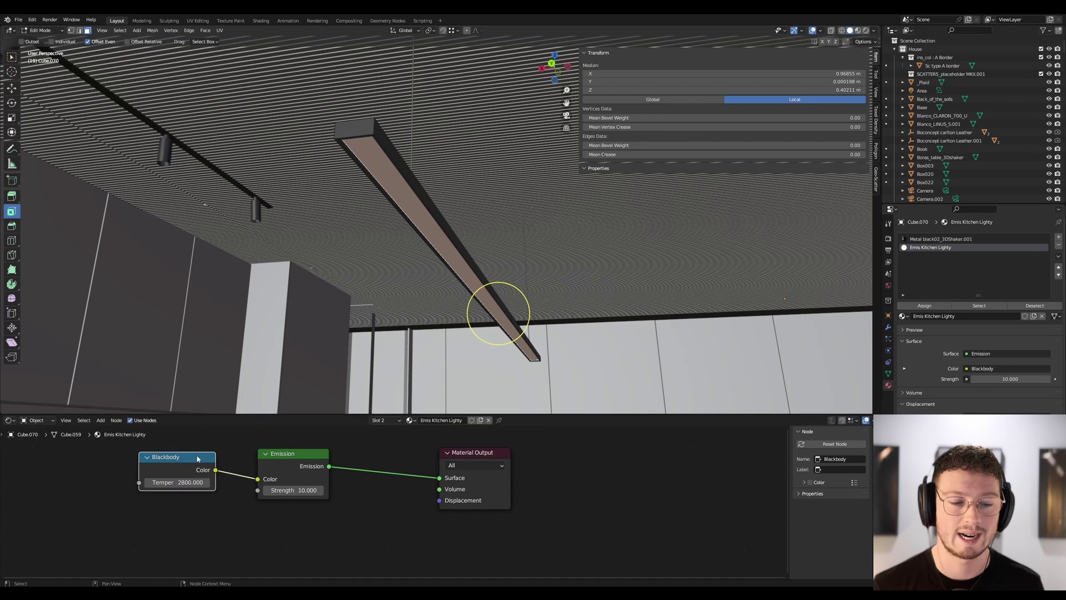
Step: Check the Blackbody node's temperature value without changing it and return the hanging linear light to Object Mode
{"action": "left_click", "coordinate": [181, 485]}
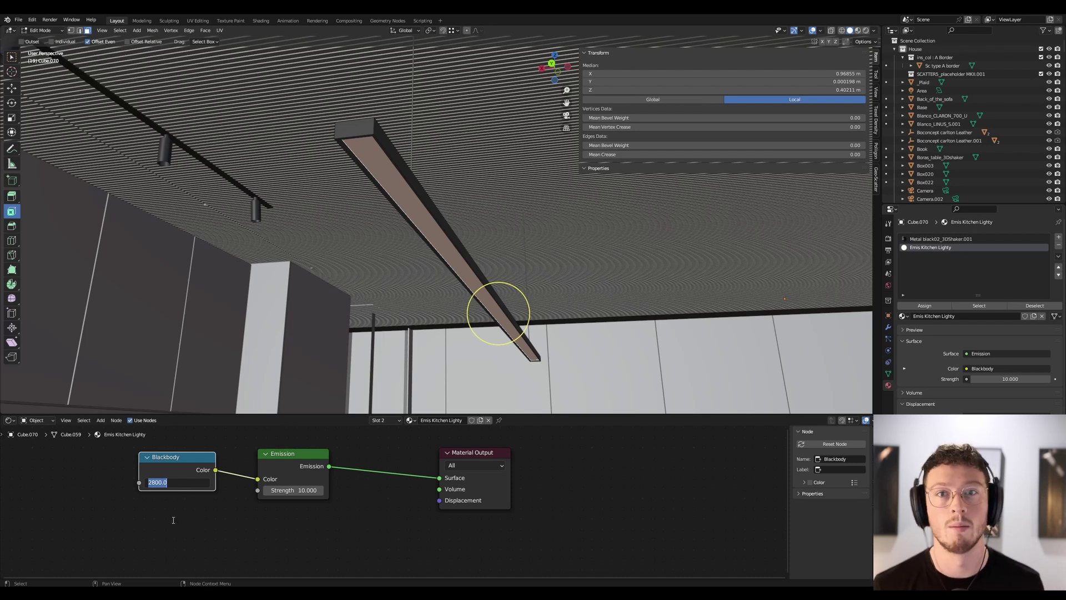
{"action": "key", "text": "Return"}
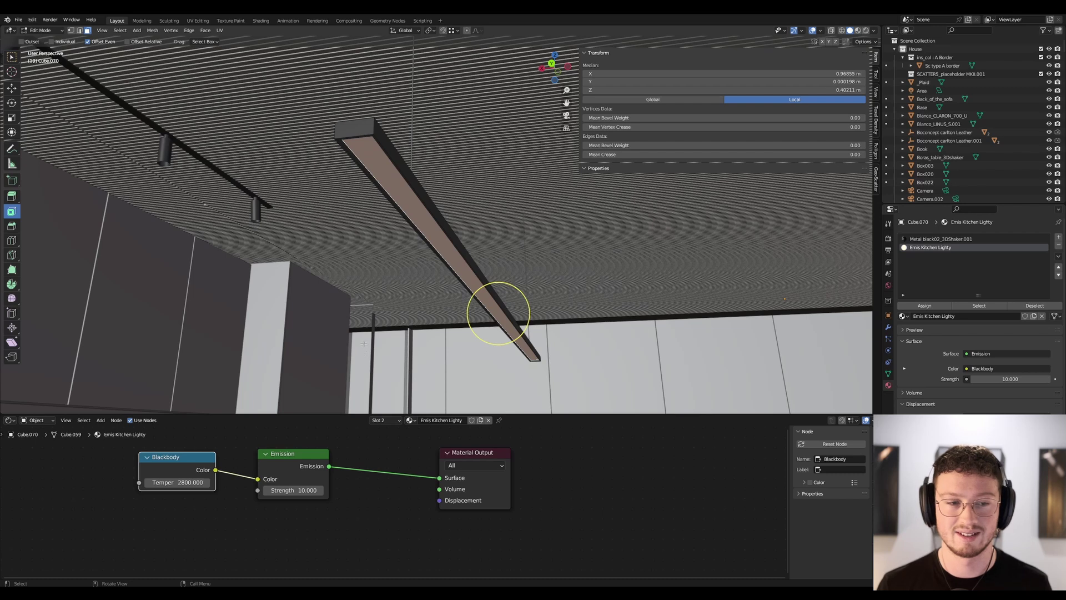
{"action": "key", "text": "Tab"}
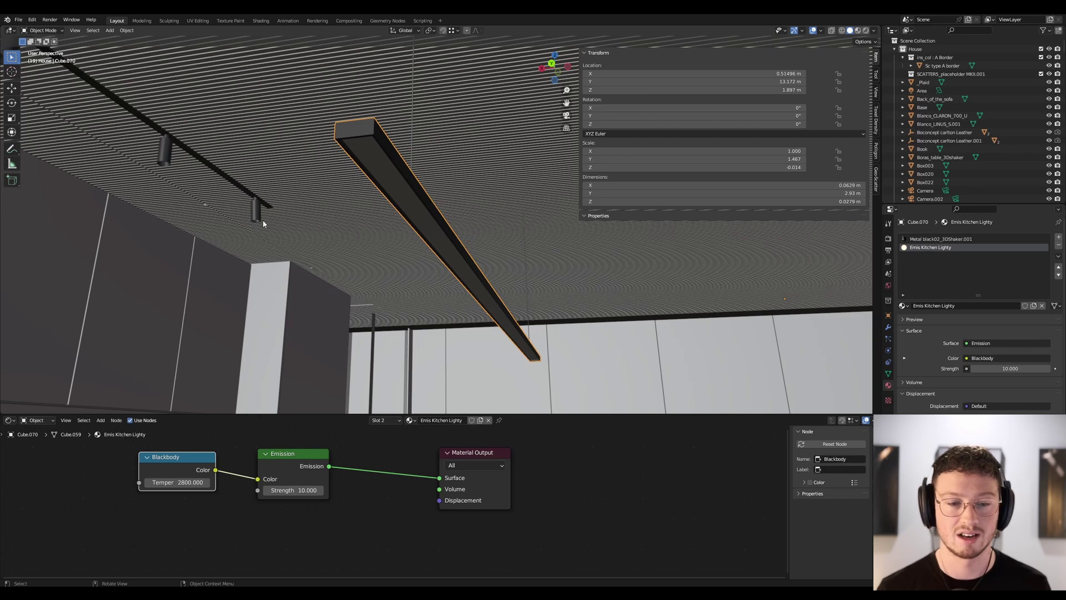
Step: Pull the drawer front and the door front below the cooktop about 0.41 m out of the cabinet along X
{"action": "middle_click_drag", "start_coordinate": [264, 223], "coordinate": [492, 122]}
{"action": "middle_click_drag", "start_coordinate": [281, 167], "coordinate": [556, 247], "text": "shift"}
{"action": "scroll", "coordinate": [428, 135], "scroll_direction": "up", "scroll_amount": 3}
{"action": "middle_click_drag", "start_coordinate": [428, 135], "coordinate": [318, 162]}
{"action": "left_click", "coordinate": [355, 274]}
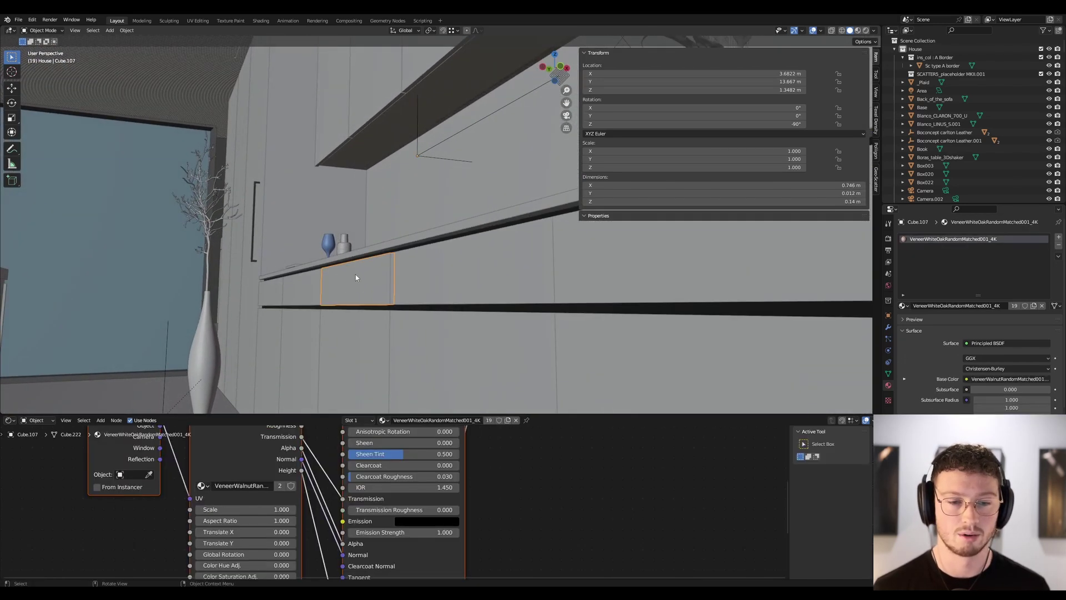
{"action": "middle_click_drag", "start_coordinate": [348, 305], "coordinate": [394, 279]}
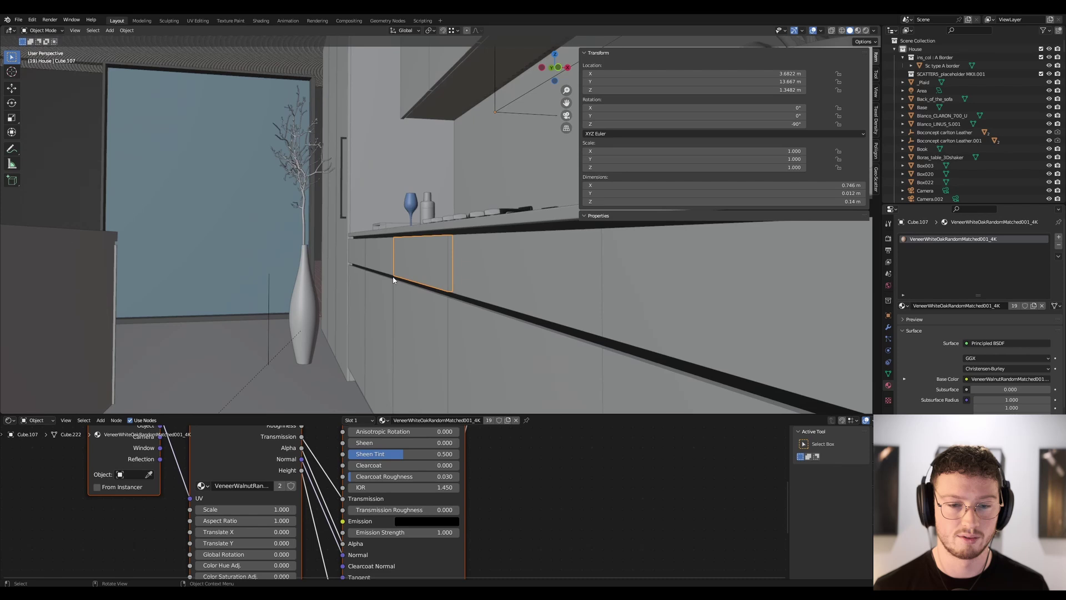
{"action": "left_click", "coordinate": [414, 302]}
{"action": "key", "text": "g"}
{"action": "key", "text": "x"}
{"action": "left_click", "coordinate": [309, 326]}
{"action": "middle_click_drag", "start_coordinate": [309, 326], "coordinate": [434, 277]}
Step: Select the black negative-detail panel behind the cabinet fronts and examine its geometry and material
{"action": "left_click", "coordinate": [395, 225]}
{"action": "key", "text": "Tab"}
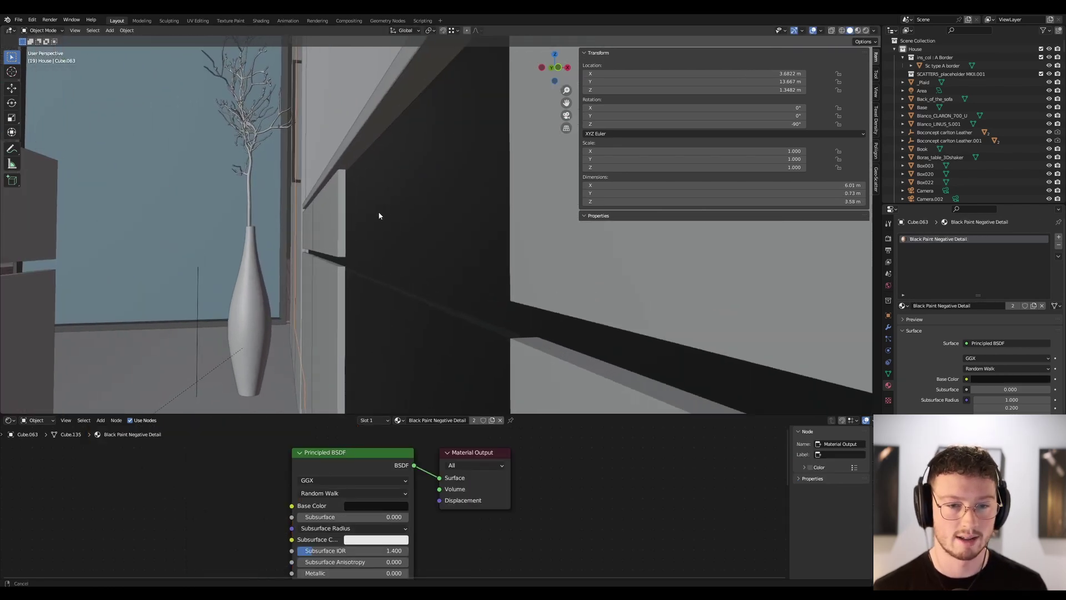
{"action": "middle_click_drag", "start_coordinate": [378, 217], "coordinate": [342, 238]}
{"action": "key", "text": "Tab"}
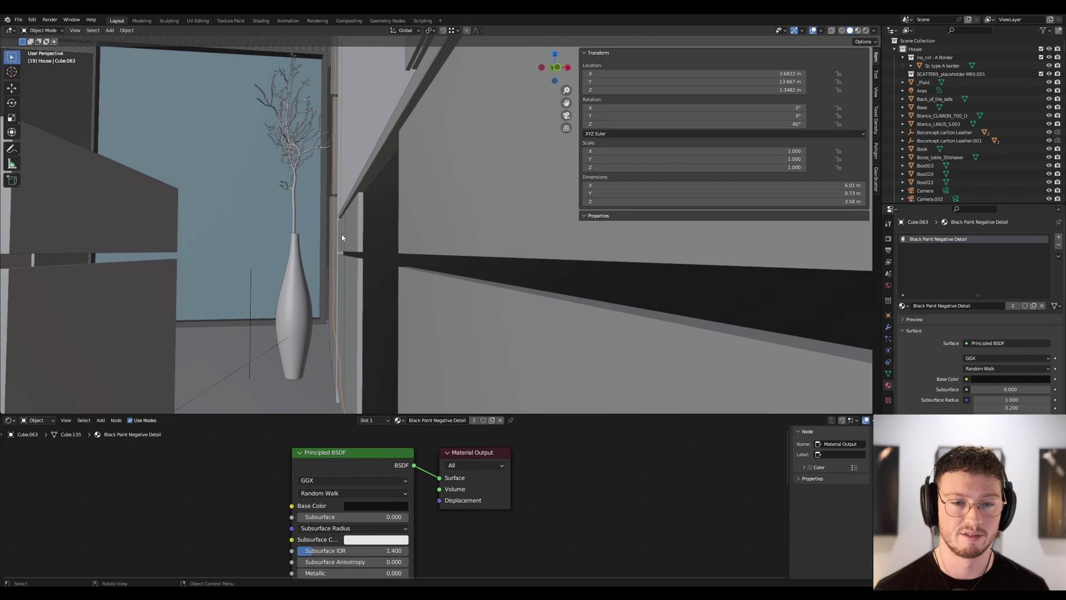
Step: Select the pulled-out drawer and door fronts and move them 0.40852 m along X into the cabinet run
{"action": "left_click", "coordinate": [111, 190]}
{"action": "left_click", "coordinate": [137, 293], "text": "shift"}
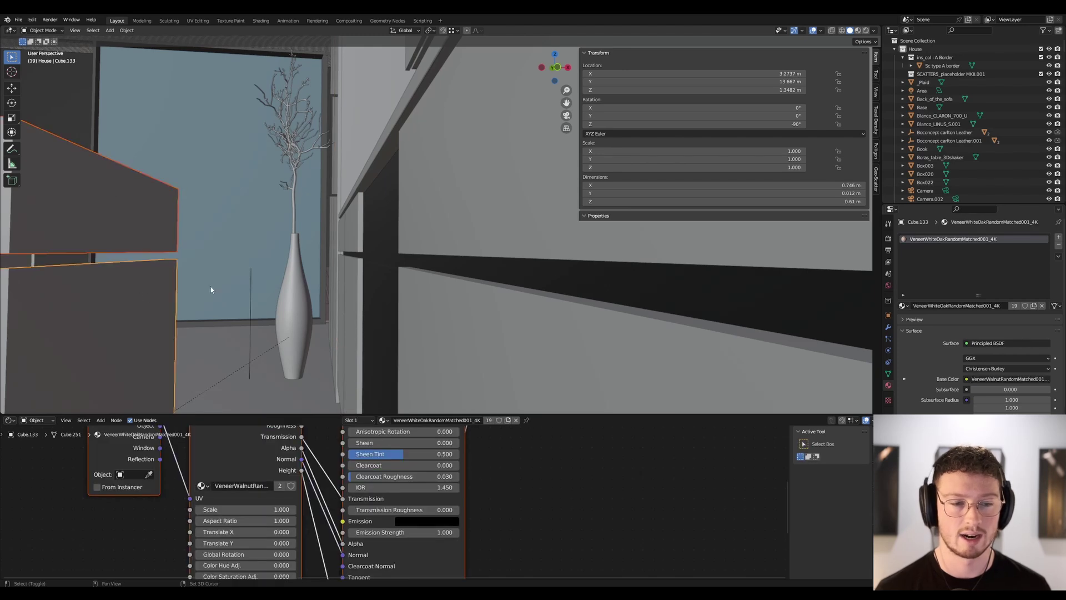
{"action": "key", "text": "g"}
{"action": "key", "text": "x"}
{"action": "left_click", "coordinate": [351, 236]}
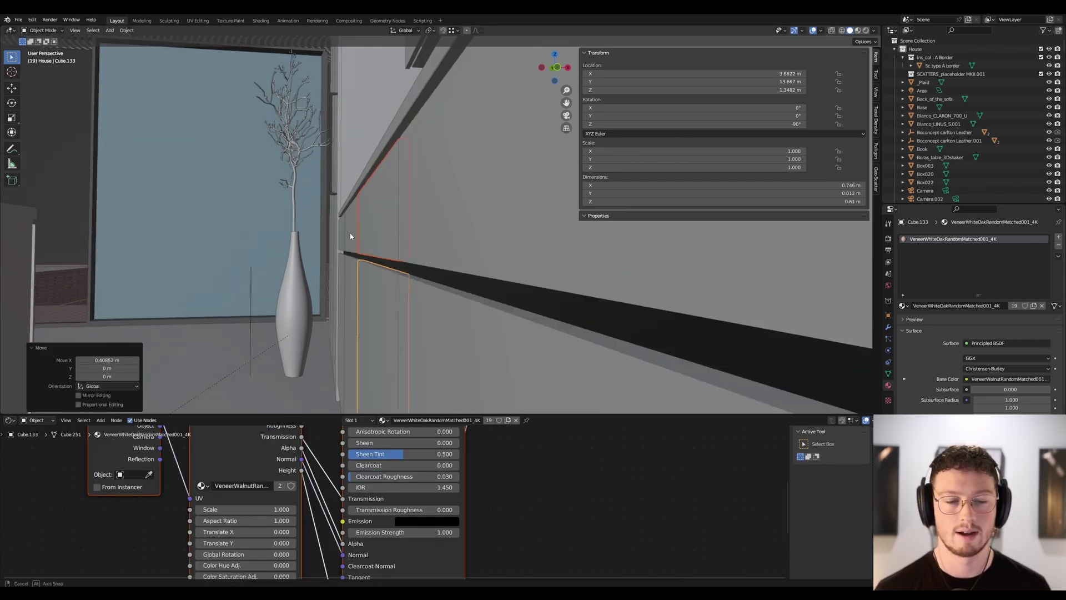
Step: Examine the base cabinet run around the cooktop, including its front panels, dark shadow gaps and plinth at floor level
{"action": "middle_click_drag", "start_coordinate": [350, 236], "coordinate": [506, 245]}
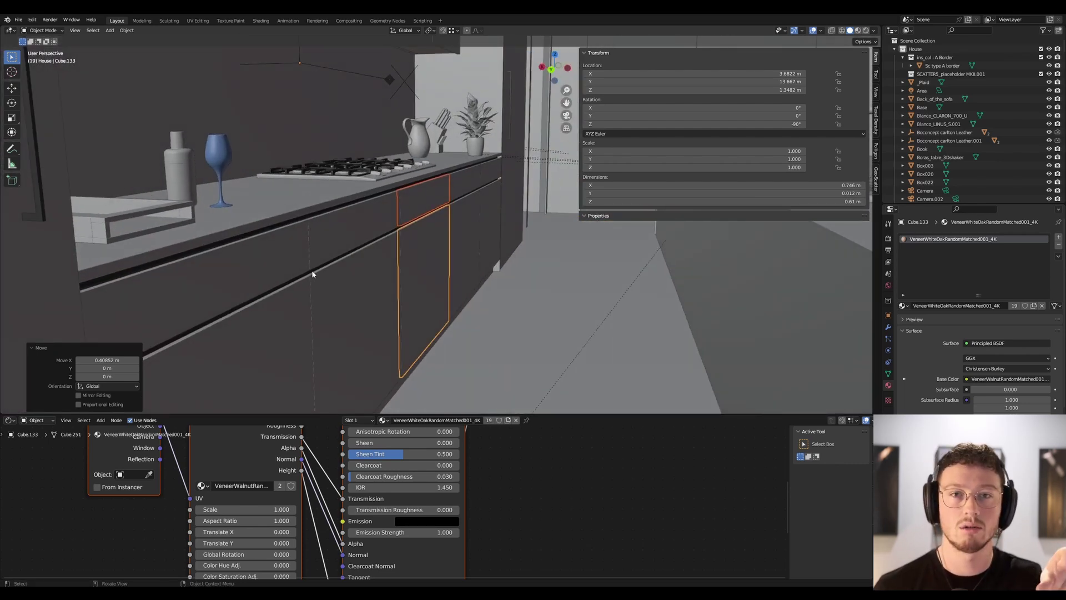
{"action": "scroll", "coordinate": [301, 275], "scroll_direction": "down", "scroll_amount": 3}
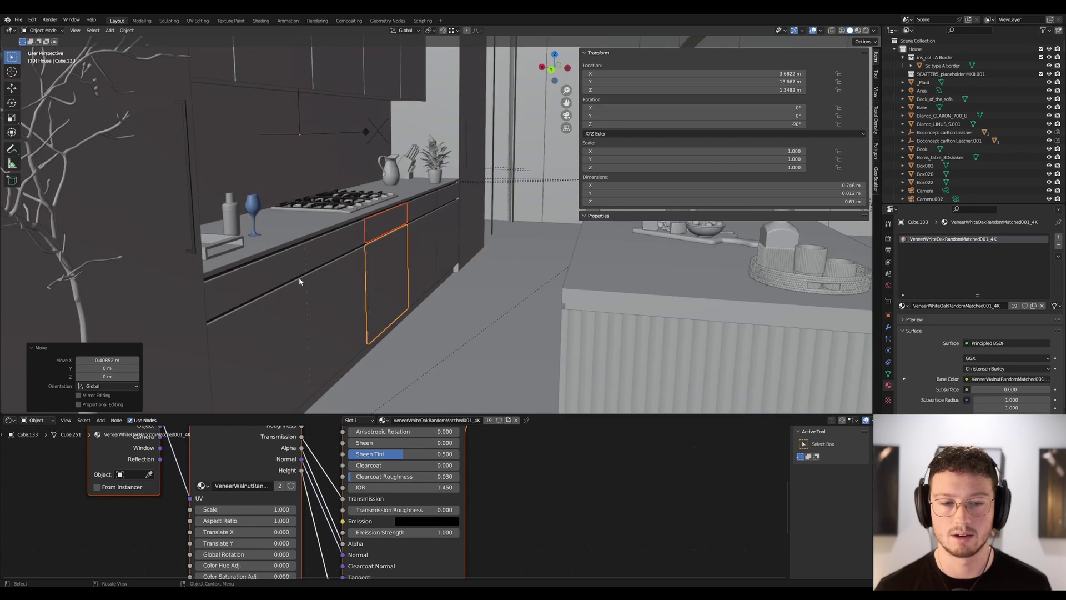
{"action": "scroll", "coordinate": [375, 243], "scroll_direction": "up", "scroll_amount": 2}
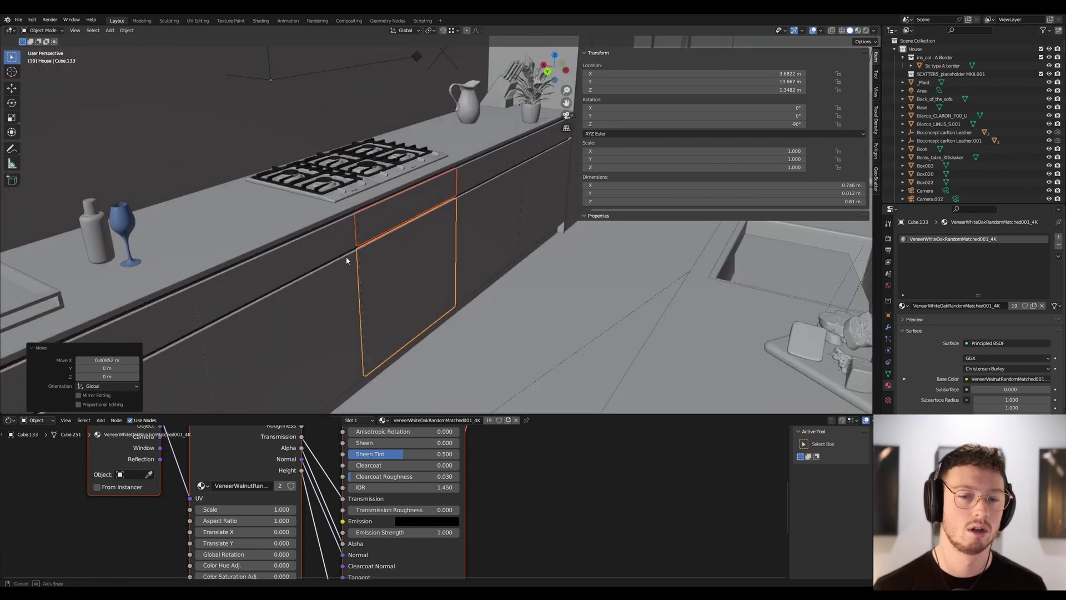
{"action": "mouse_move", "coordinate": [346, 257]}
{"action": "middle_mouse_down"}
{"action": "mouse_move", "coordinate": [249, 246]}
{"action": "mouse_move", "coordinate": [347, 249]}
{"action": "middle_mouse_up"}
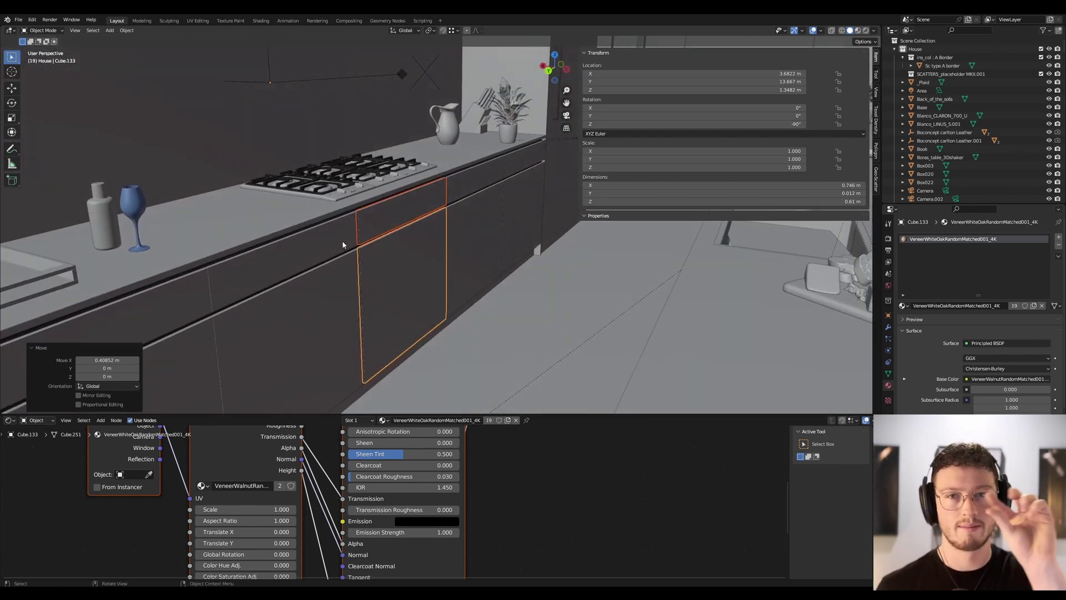
{"action": "scroll", "coordinate": [405, 239], "scroll_direction": "down", "scroll_amount": 3}
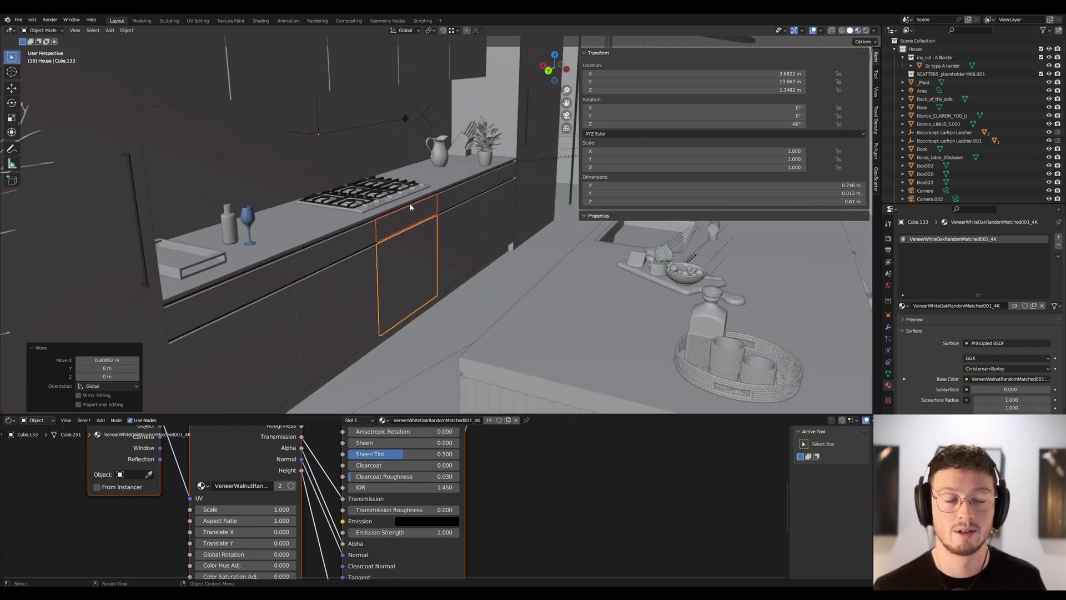
{"action": "middle_click_drag", "start_coordinate": [411, 207], "coordinate": [351, 250]}
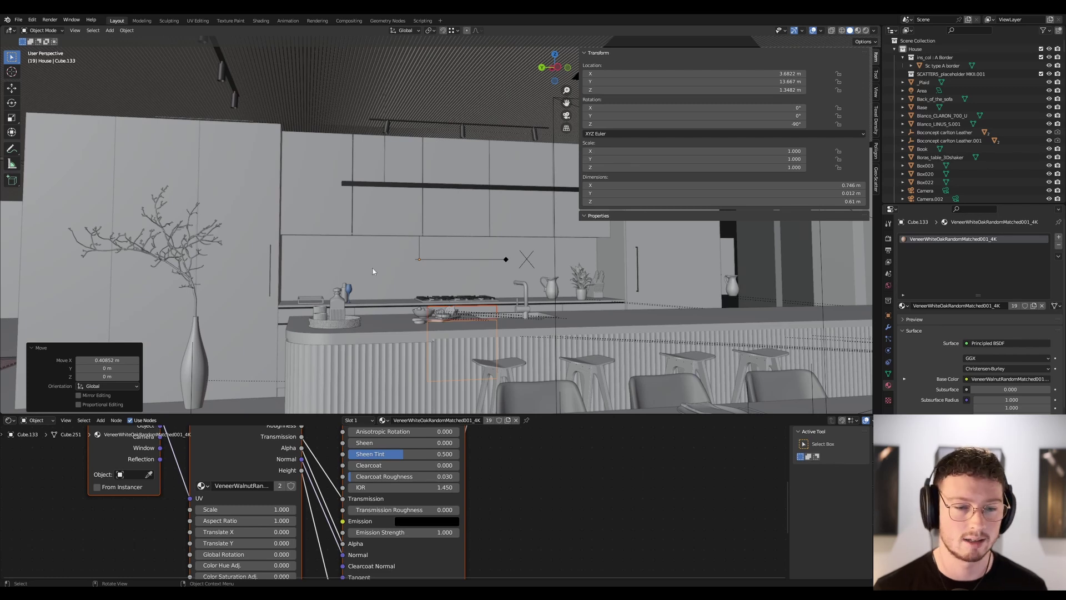
{"action": "middle_click_drag", "start_coordinate": [305, 286], "coordinate": [641, 281]}
{"action": "scroll", "coordinate": [485, 325], "scroll_direction": "up", "scroll_amount": 5}
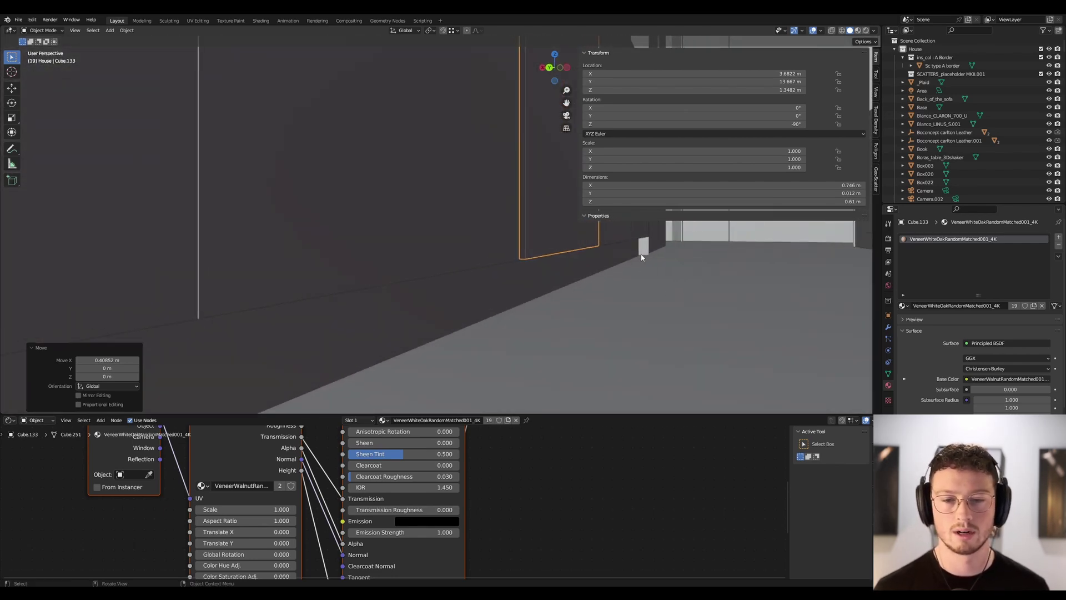
Step: Switch the shader editor from the object material to the World shader and show its complete node tree
{"action": "scroll", "coordinate": [563, 319], "scroll_direction": "down", "scroll_amount": 6}
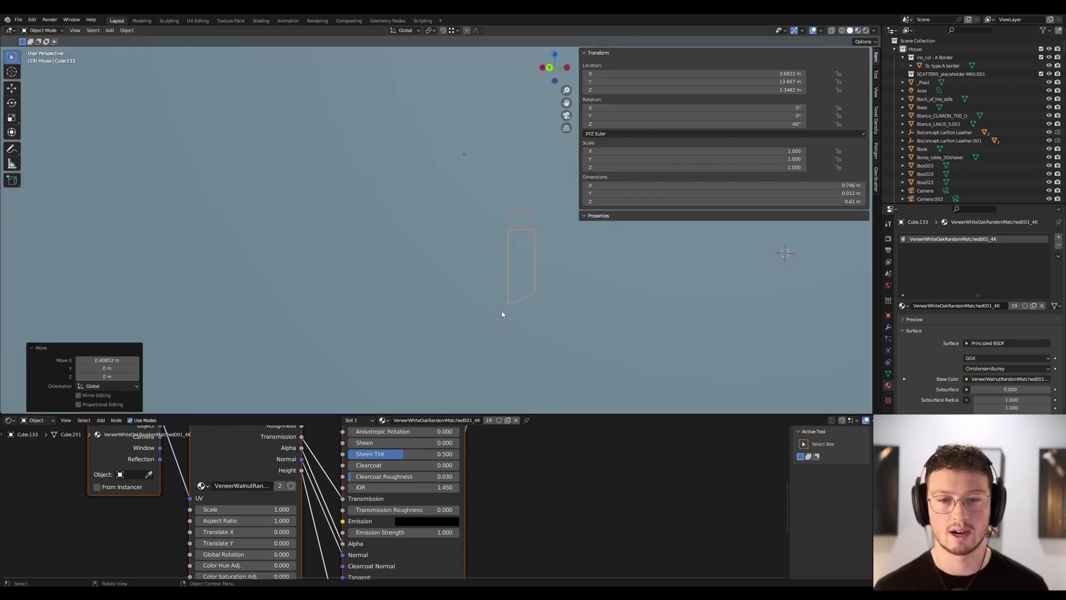
{"action": "scroll", "coordinate": [269, 350], "scroll_direction": "down", "scroll_amount": 5}
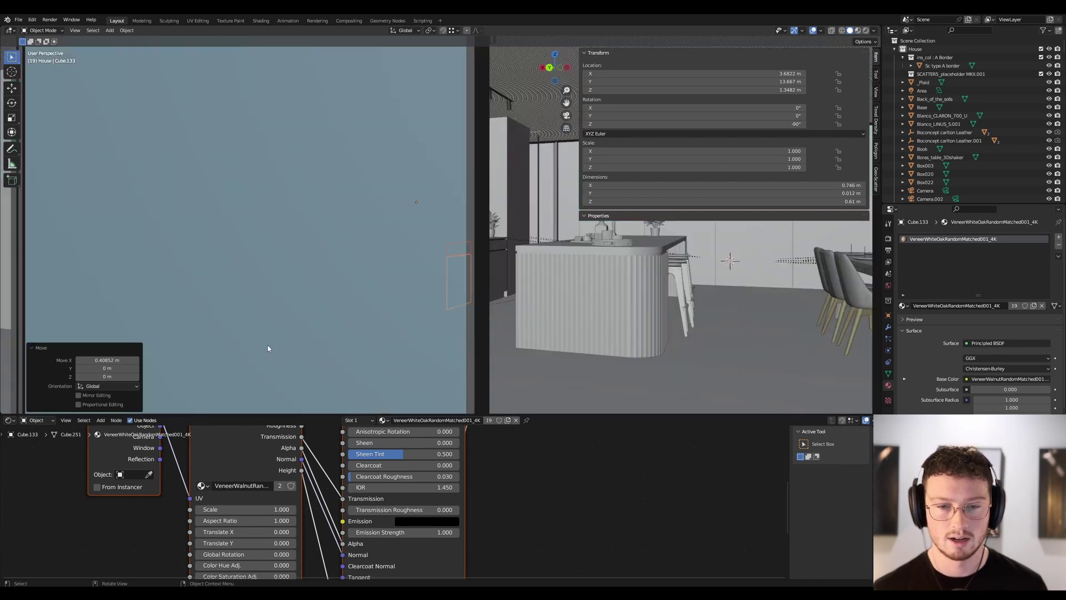
{"action": "middle_click_drag", "start_coordinate": [320, 350], "coordinate": [472, 310]}
{"action": "scroll", "coordinate": [618, 315], "scroll_direction": "down", "scroll_amount": 5}
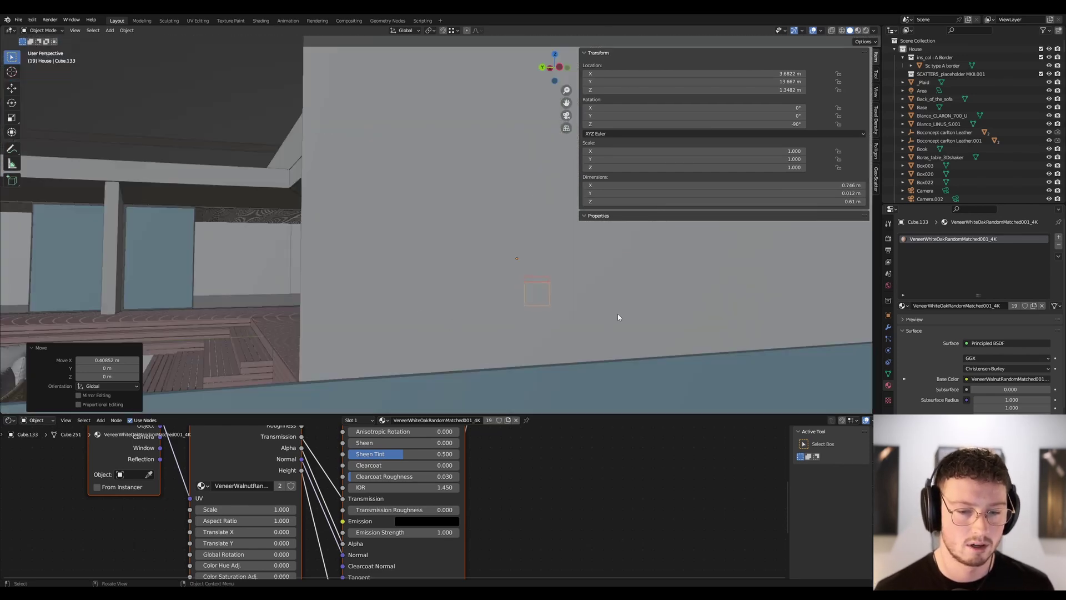
{"action": "scroll", "coordinate": [530, 274], "scroll_direction": "up", "scroll_amount": 6}
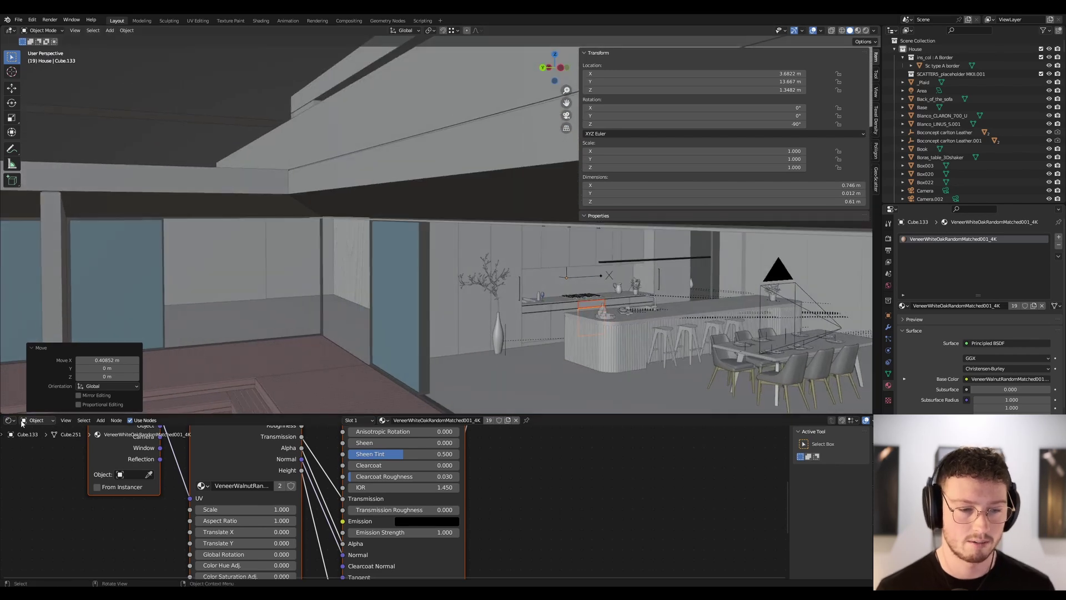
{"action": "left_click", "coordinate": [32, 420]}
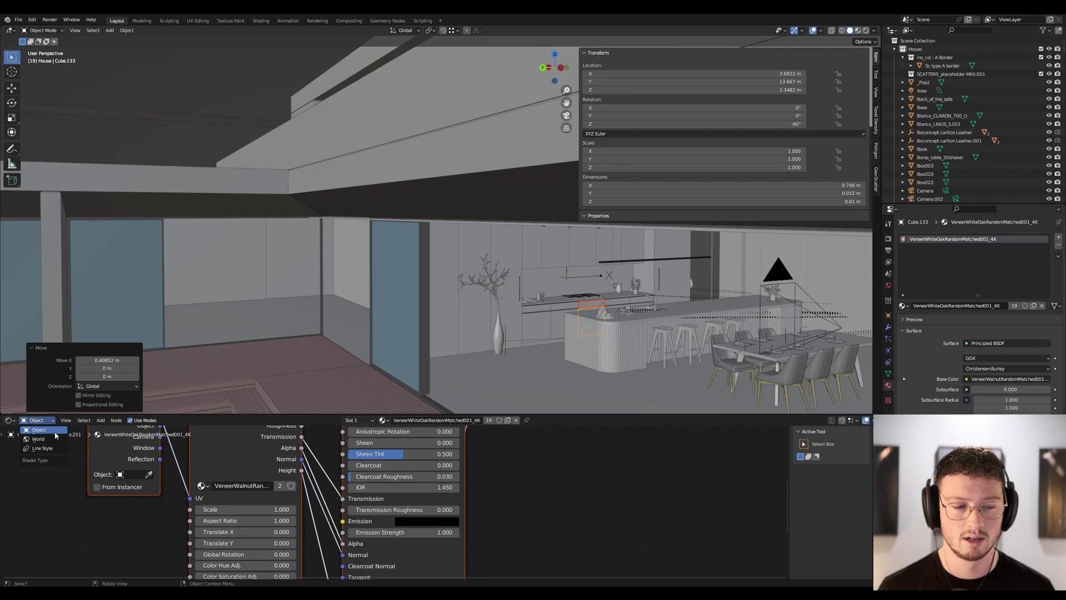
{"action": "left_click", "coordinate": [39, 439]}
{"action": "scroll", "coordinate": [444, 555], "scroll_direction": "down", "scroll_amount": 6}
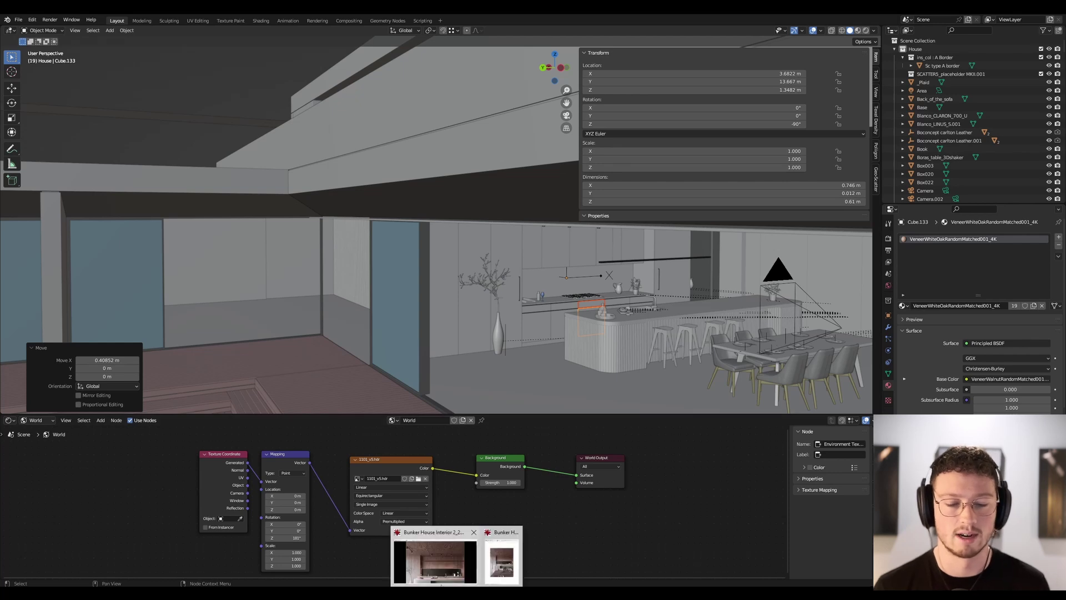
Step: Compare the finished kitchen render in the image viewer with the glazed side of the house scene, and return to Blender
{"action": "left_click", "coordinate": [448, 525]}
{"action": "scroll", "coordinate": [456, 227], "scroll_direction": "down", "scroll_amount": 4, "text": "ctrl"}
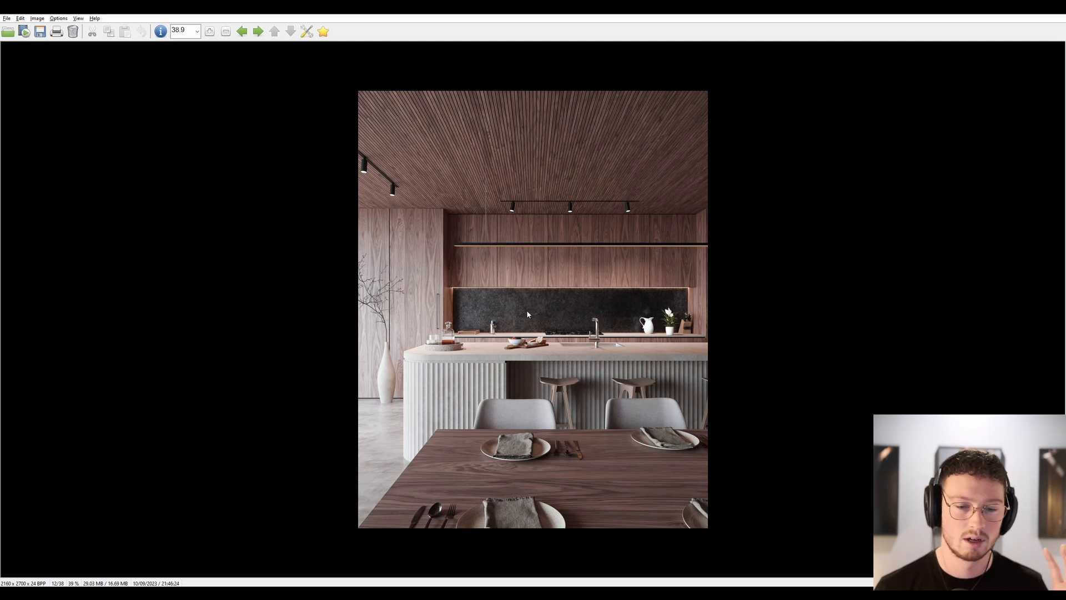
{"action": "key", "text": "alt+Tab"}
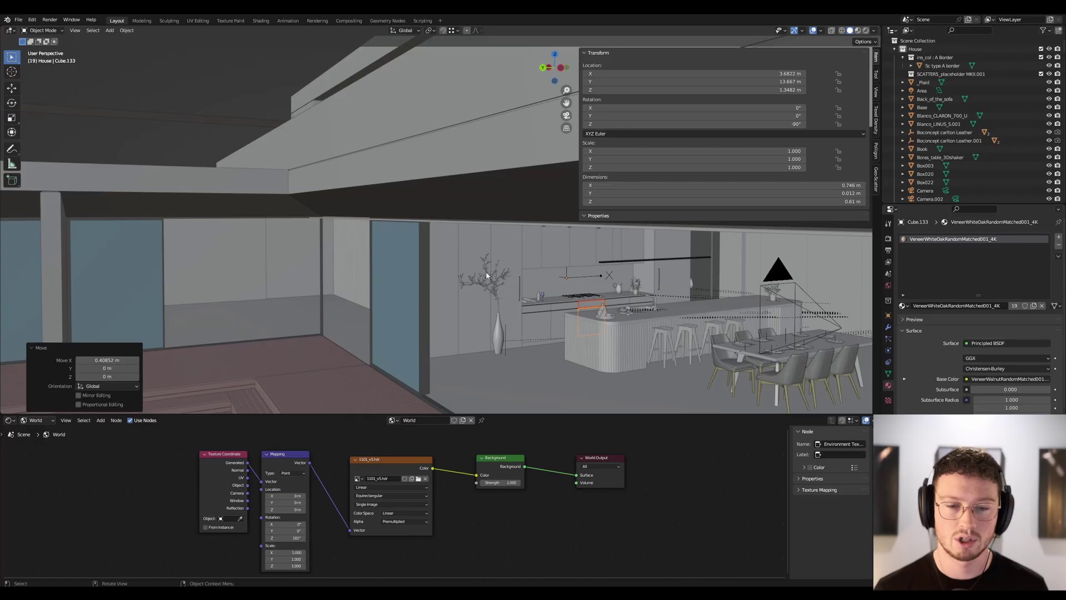
{"action": "middle_click_drag", "start_coordinate": [468, 294], "coordinate": [414, 262]}
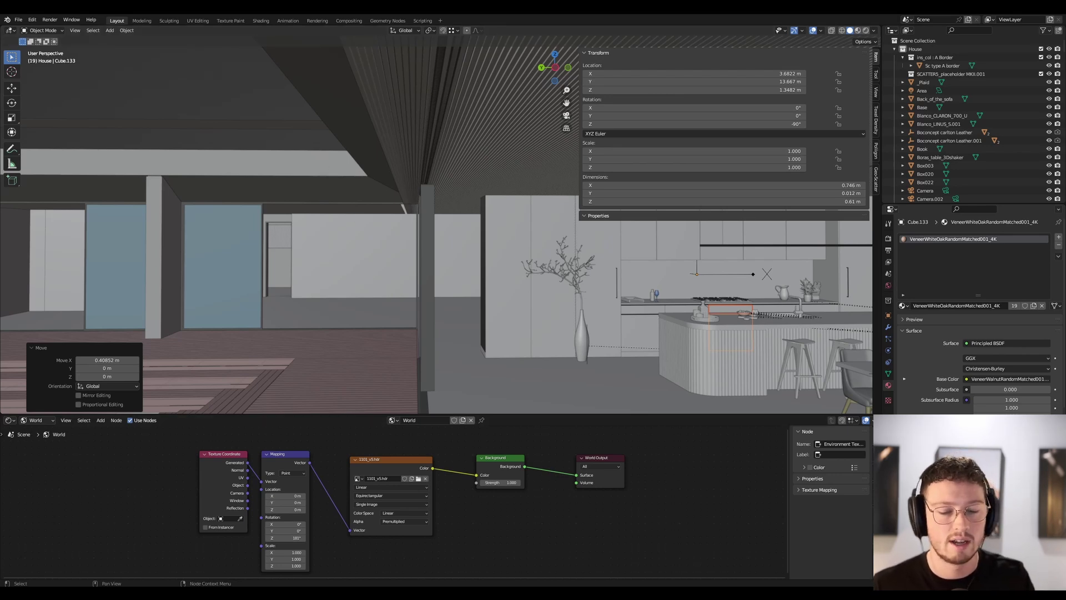
{"action": "mouse_move", "coordinate": [440, 584]}
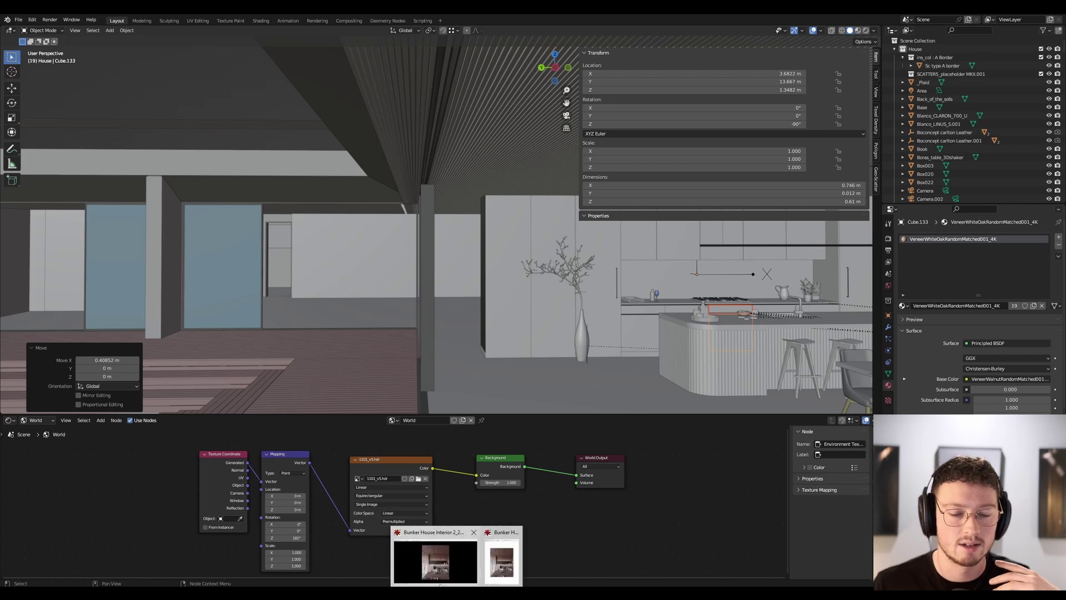
{"action": "left_click", "coordinate": [444, 576]}
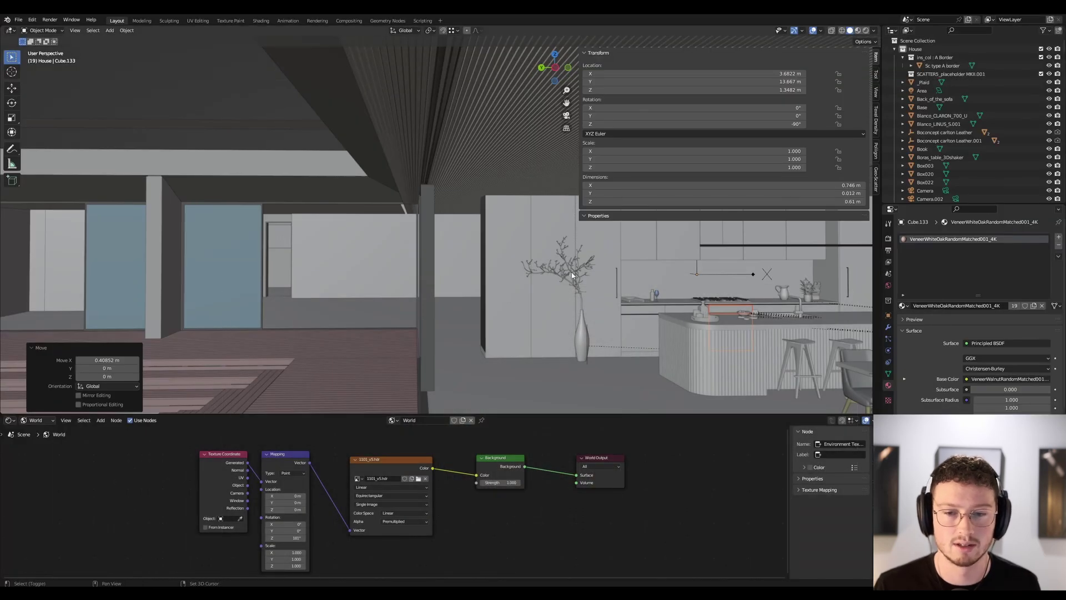
{"action": "middle_click_drag", "start_coordinate": [574, 271], "coordinate": [528, 247], "text": "shift"}
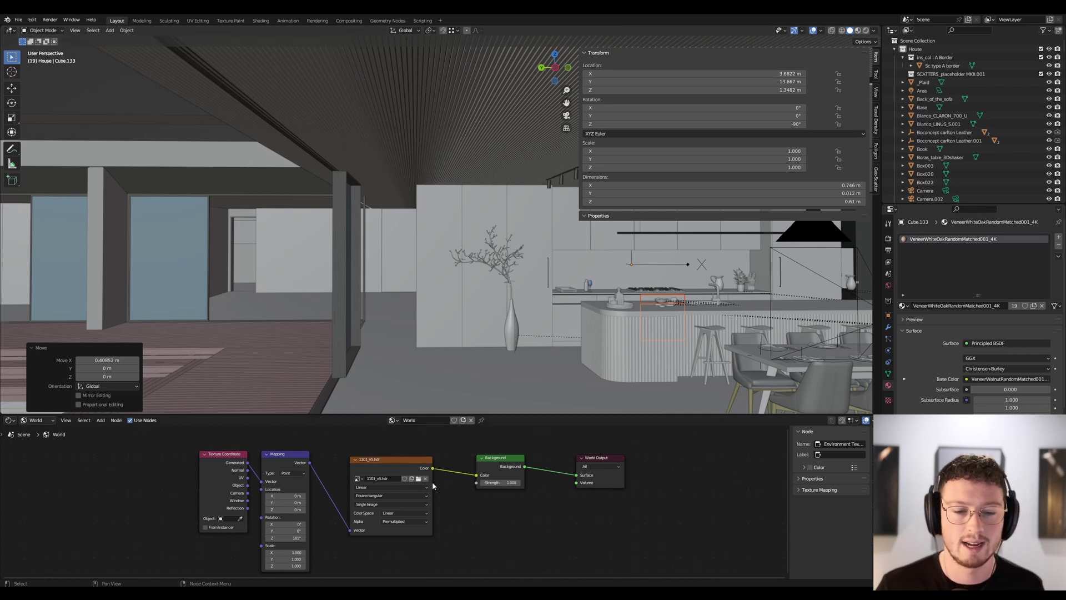
Step: Shift the world's Environment Texture, Background and World Output nodes slightly and select the 1101_v5.hdr texture node
{"action": "left_click", "coordinate": [364, 463]}
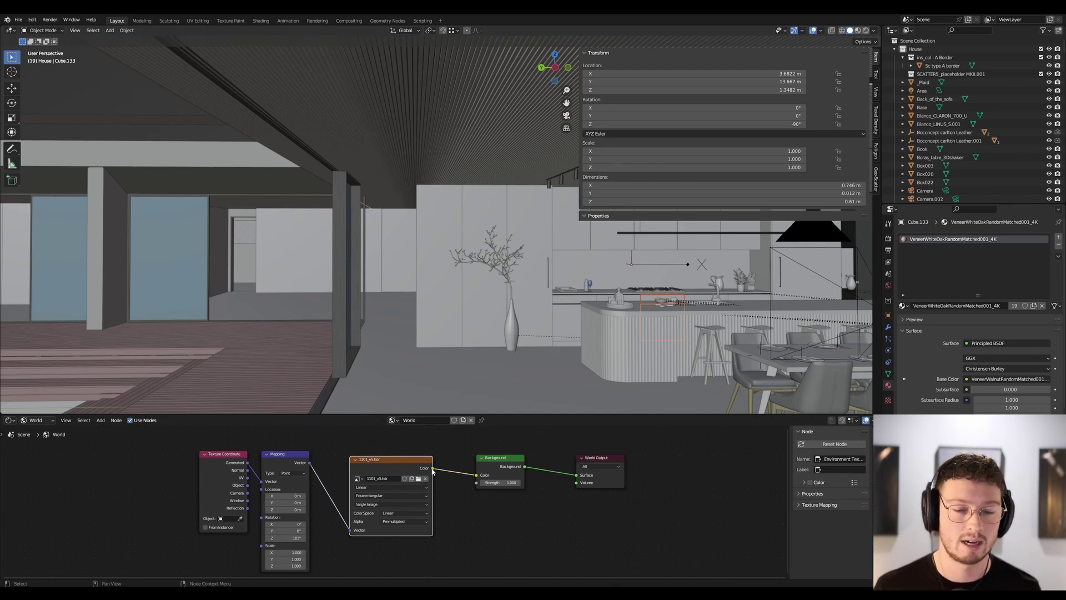
{"action": "left_click_drag", "start_coordinate": [409, 463], "coordinate": [407, 453]}
{"action": "left_click_drag", "start_coordinate": [499, 458], "coordinate": [496, 454]}
{"action": "left_click_drag", "start_coordinate": [597, 458], "coordinate": [588, 453]}
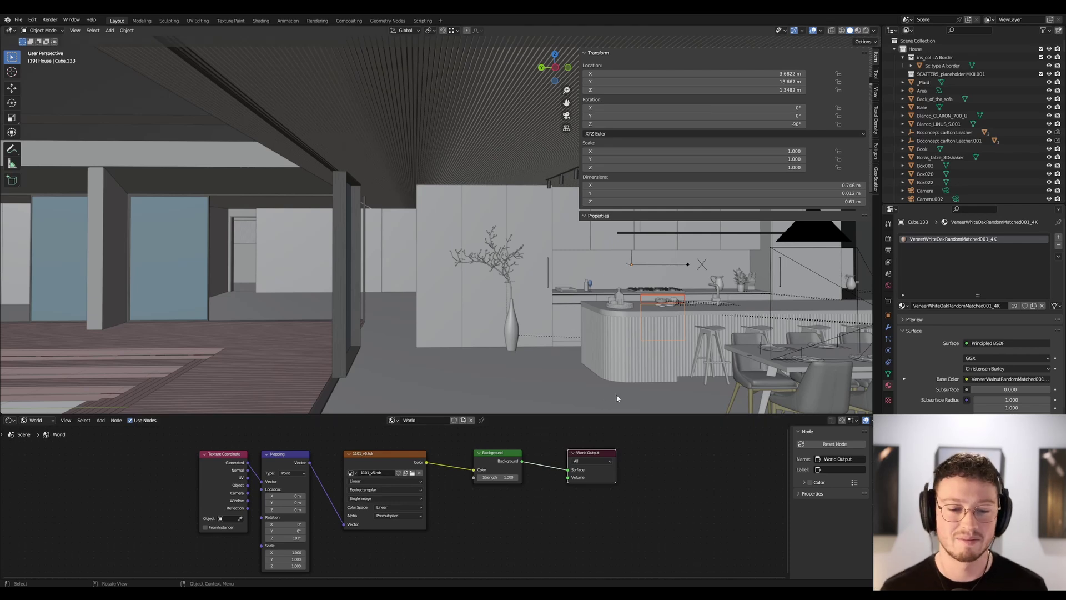
{"action": "left_click", "coordinate": [384, 459]}
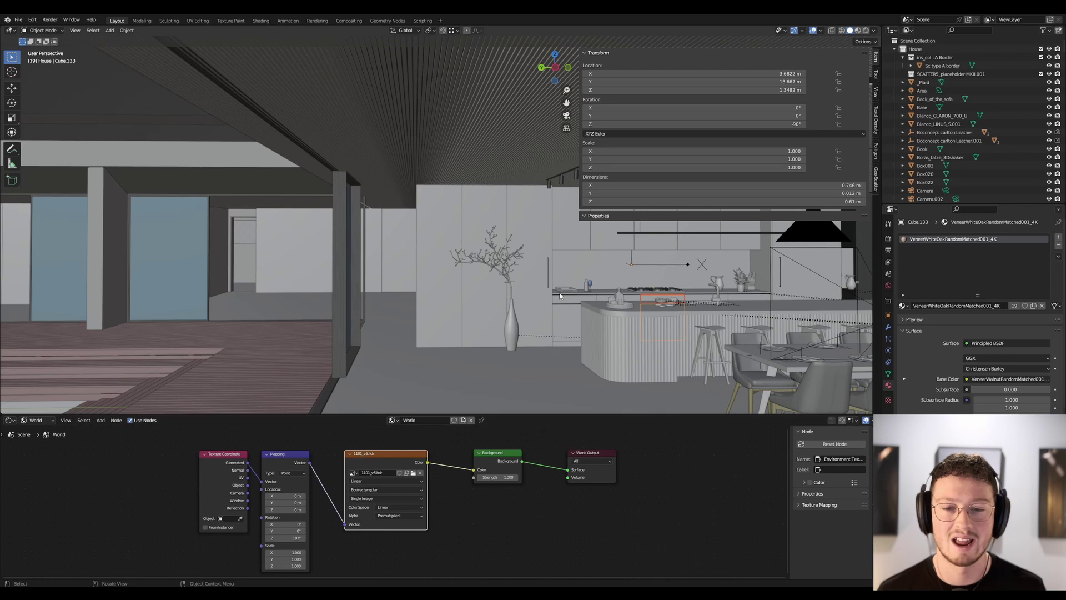
Step: Select the thin stainless-steel cable suspending the linear light and examine it and the ceiling line above the tall cabinets
{"action": "scroll", "coordinate": [515, 275], "scroll_direction": "up", "scroll_amount": 5}
{"action": "middle_click_drag", "start_coordinate": [514, 272], "coordinate": [415, 189]}
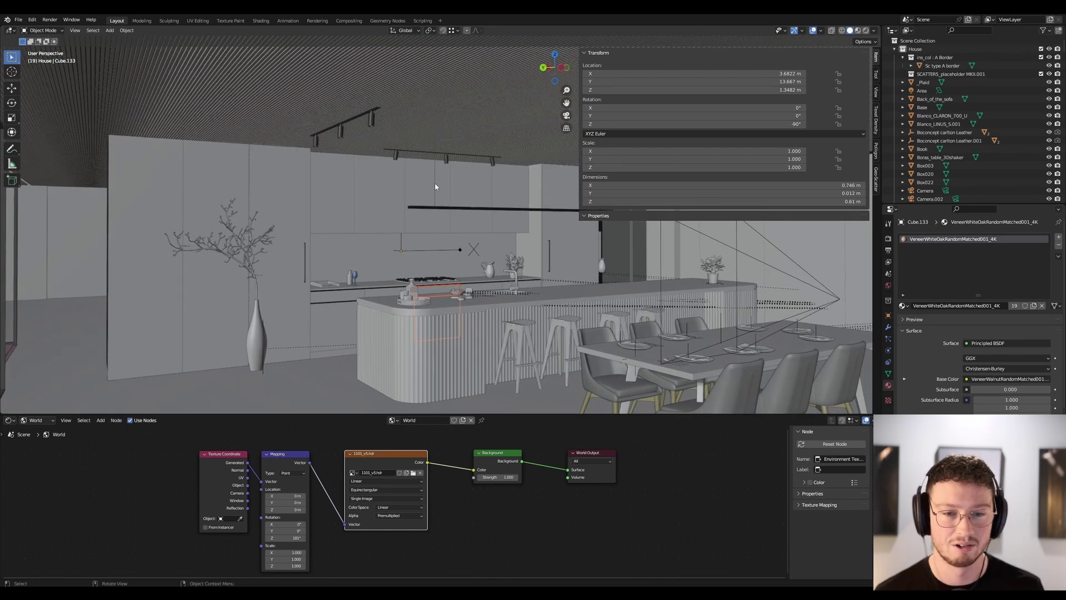
{"action": "left_click", "coordinate": [435, 185]}
{"action": "scroll", "coordinate": [435, 189], "scroll_direction": "up", "scroll_amount": 4}
{"action": "scroll", "coordinate": [437, 233], "scroll_direction": "up", "scroll_amount": 2}
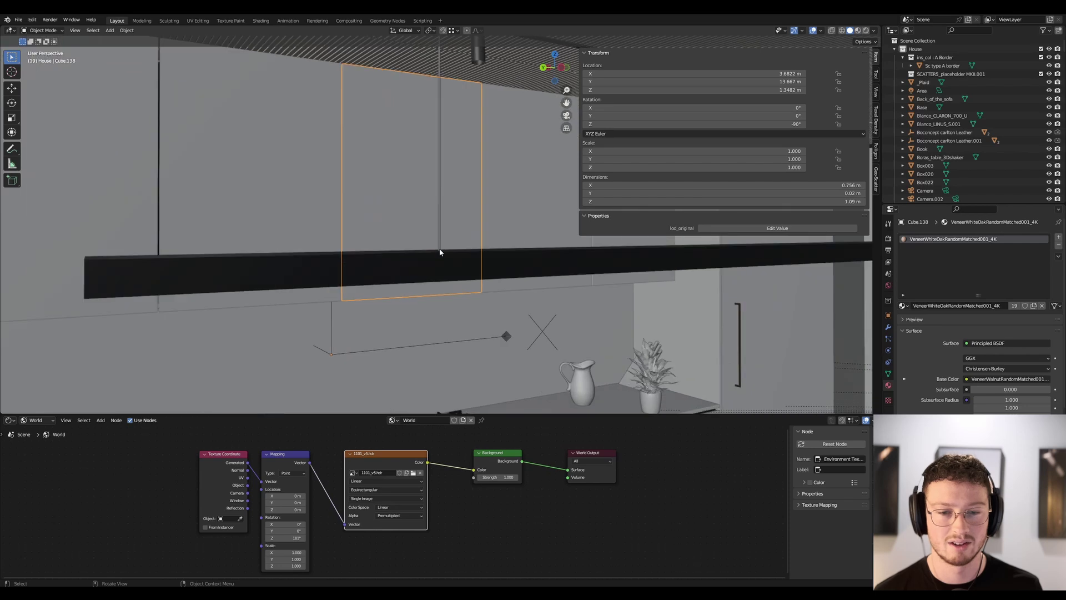
{"action": "left_click", "coordinate": [440, 245]}
{"action": "middle_click_drag", "start_coordinate": [440, 245], "coordinate": [430, 141]}
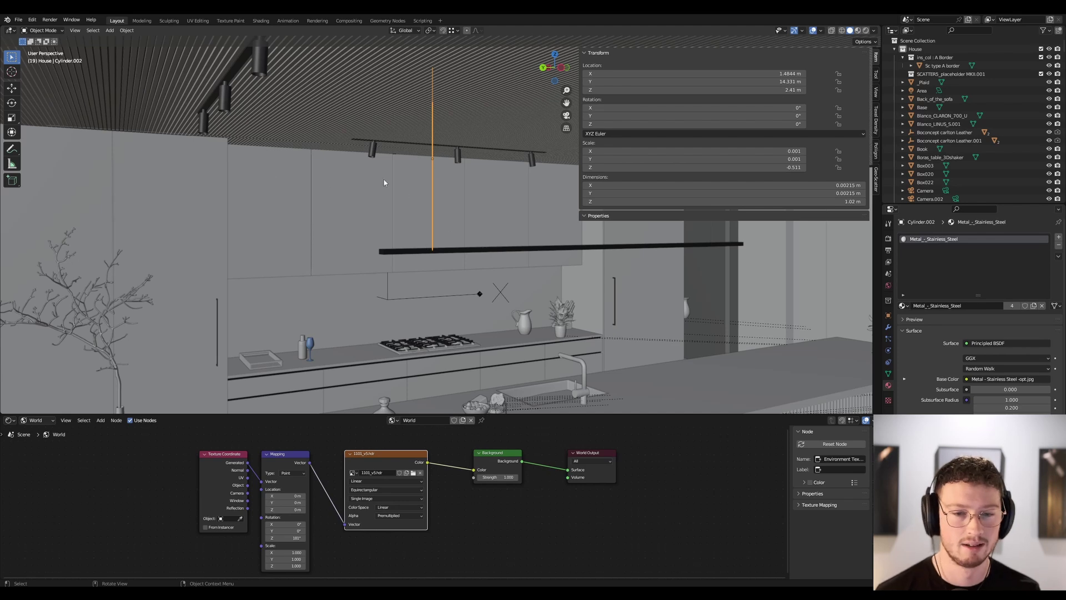
{"action": "mouse_move", "coordinate": [385, 178]}
{"action": "middle_mouse_down", "text": "shift"}
{"action": "mouse_move", "coordinate": [470, 164]}
{"action": "mouse_move", "coordinate": [390, 150]}
{"action": "mouse_move", "coordinate": [394, 173]}
{"action": "middle_mouse_up", "text": "shift"}
{"action": "scroll", "coordinate": [303, 147], "scroll_direction": "up", "scroll_amount": 4}
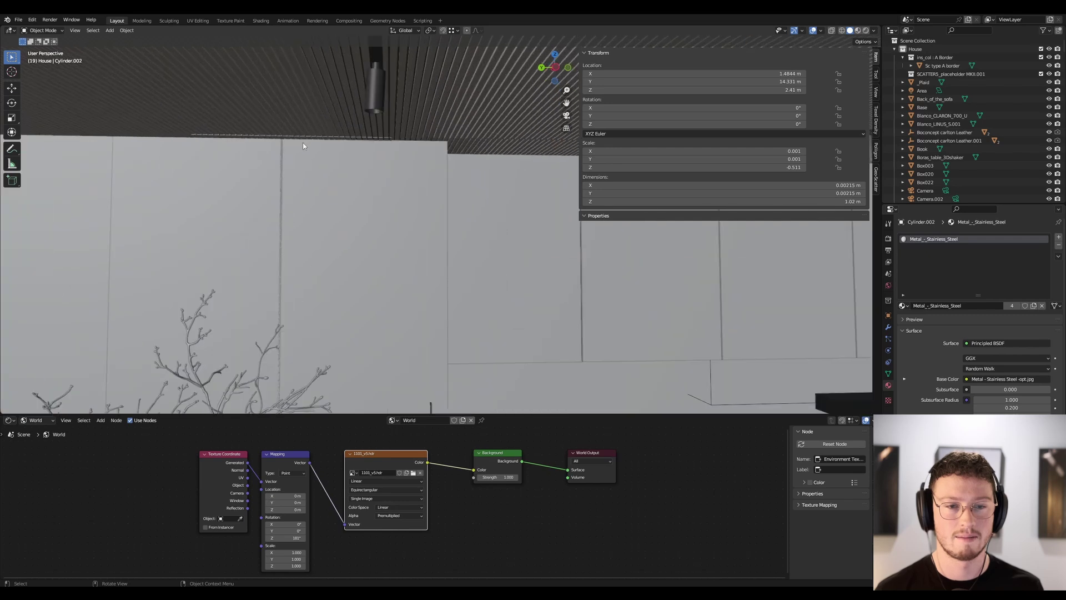
Step: Examine the finished kitchen render in the image viewer, from the slatted ceiling and cabinet tops to the island, and return to Blender
{"action": "key", "text": "alt+Tab"}
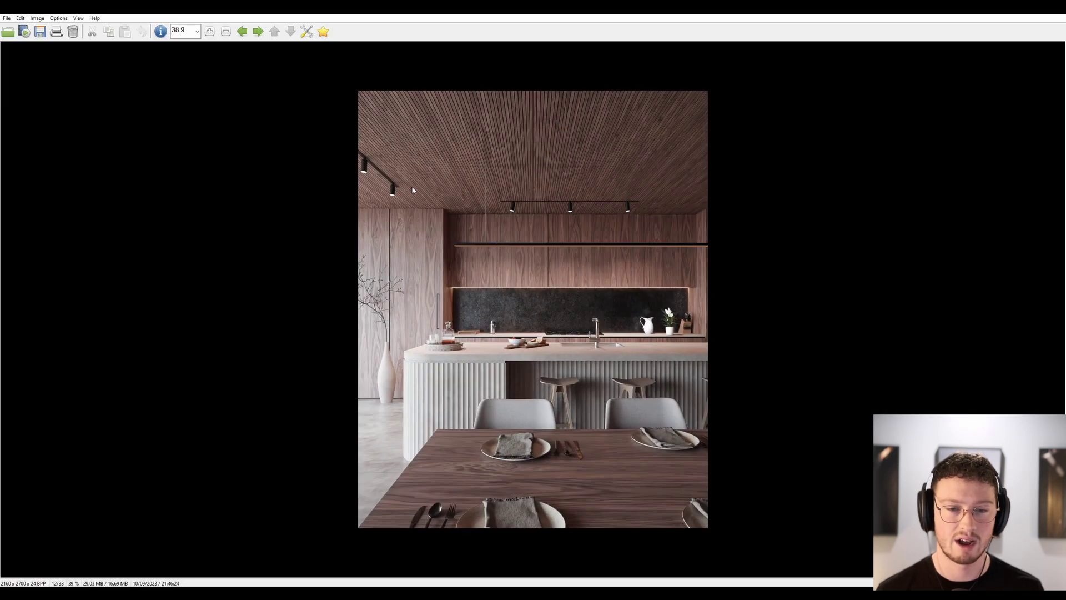
{"action": "scroll", "coordinate": [411, 239], "scroll_direction": "up", "scroll_amount": 2}
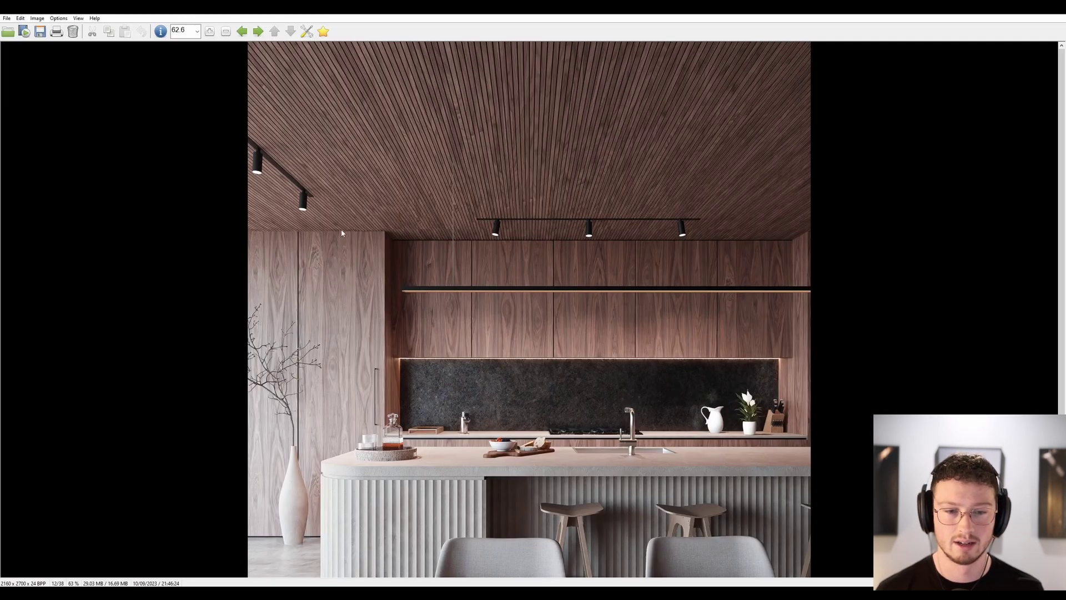
{"action": "scroll", "coordinate": [281, 315], "scroll_direction": "up", "scroll_amount": 2}
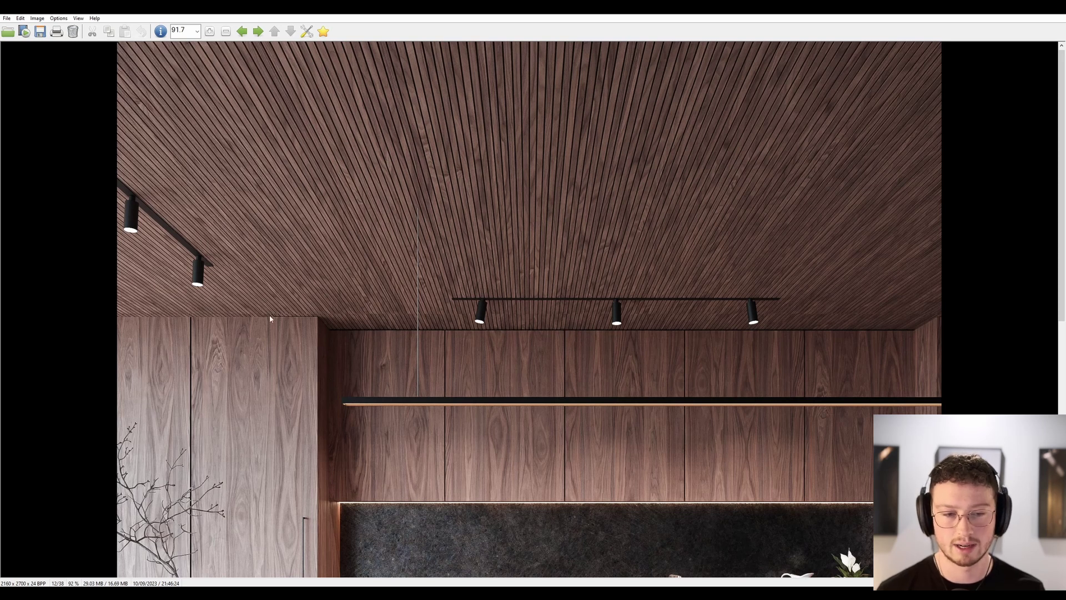
{"action": "scroll", "coordinate": [311, 315], "scroll_direction": "down", "scroll_amount": 2}
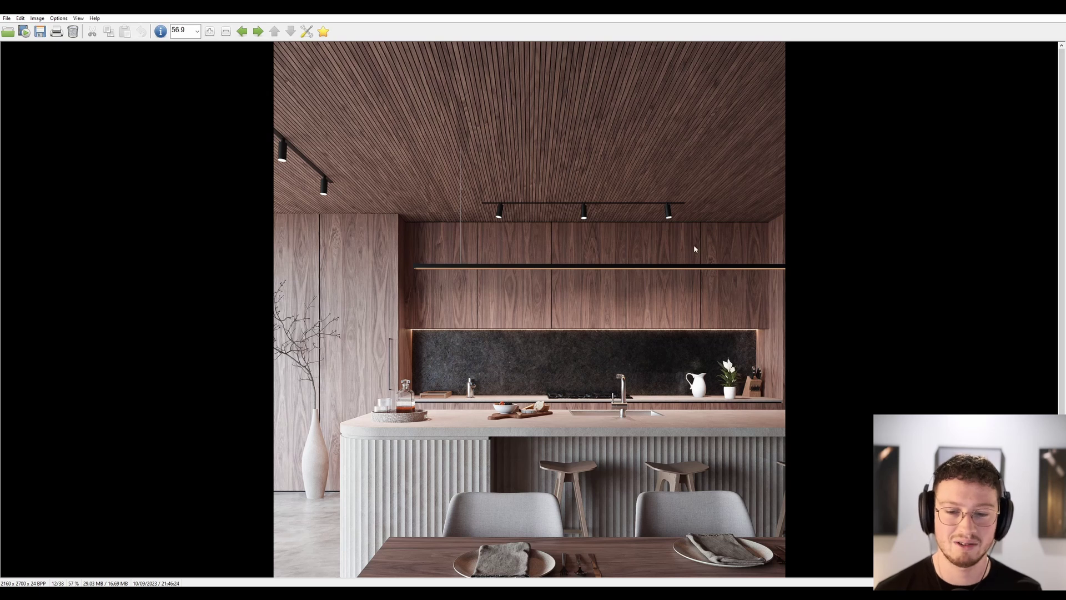
{"action": "scroll", "coordinate": [687, 296], "scroll_direction": "down", "scroll_amount": 1}
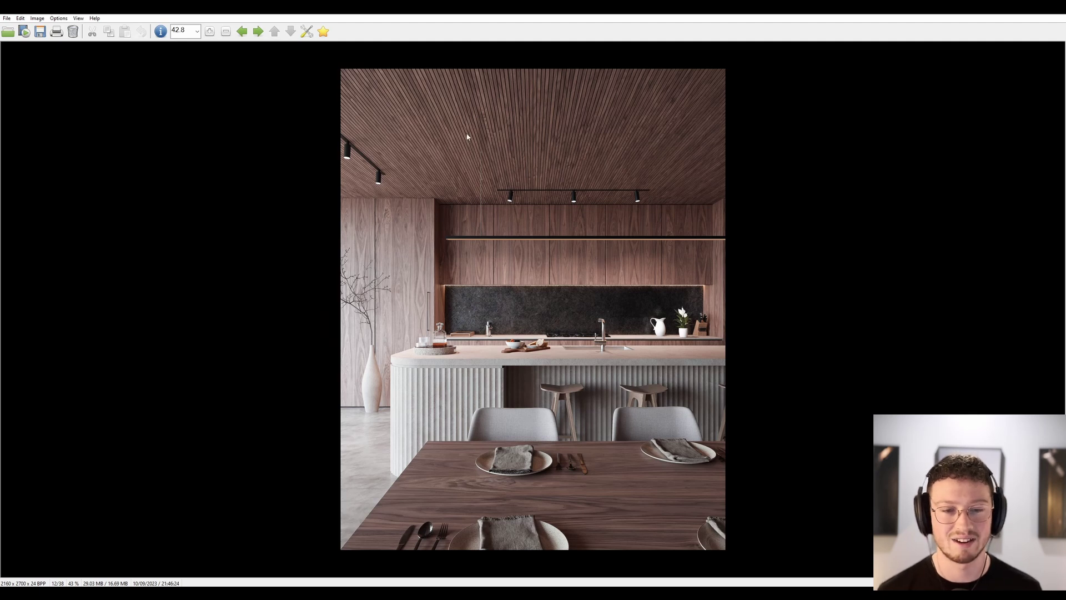
{"action": "scroll", "coordinate": [489, 333], "scroll_direction": "up", "scroll_amount": 3}
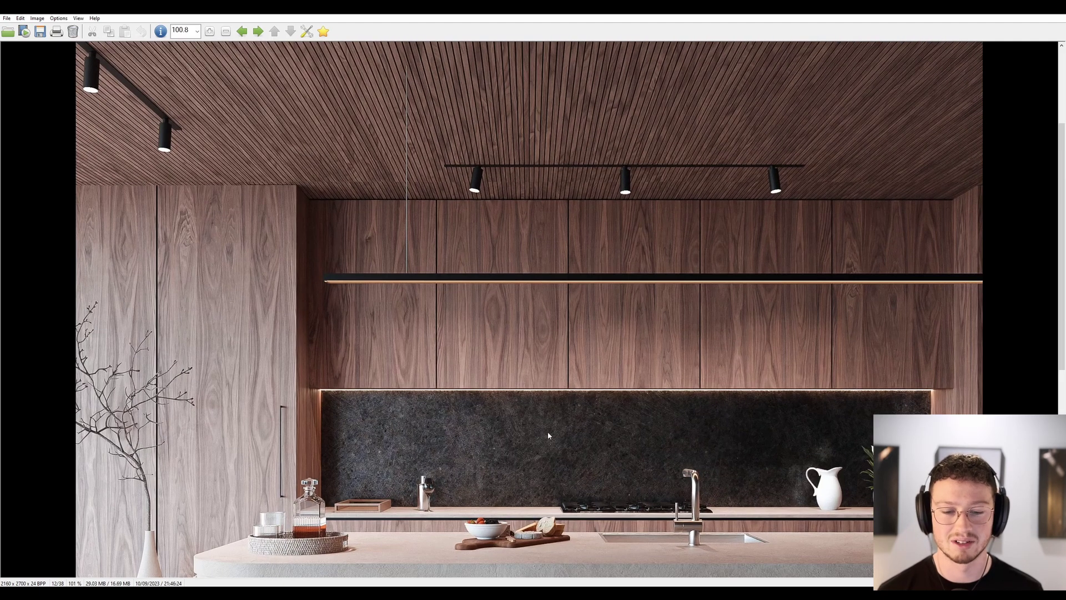
{"action": "scroll", "coordinate": [548, 435], "scroll_direction": "up", "scroll_amount": 1}
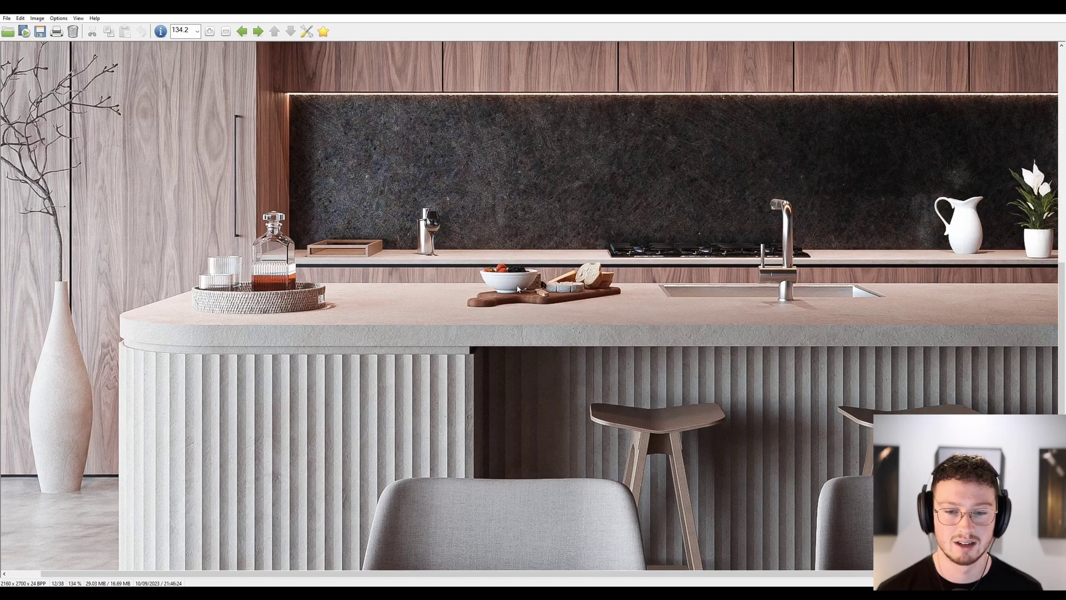
{"action": "scroll", "coordinate": [519, 292], "scroll_direction": "up", "scroll_amount": 1}
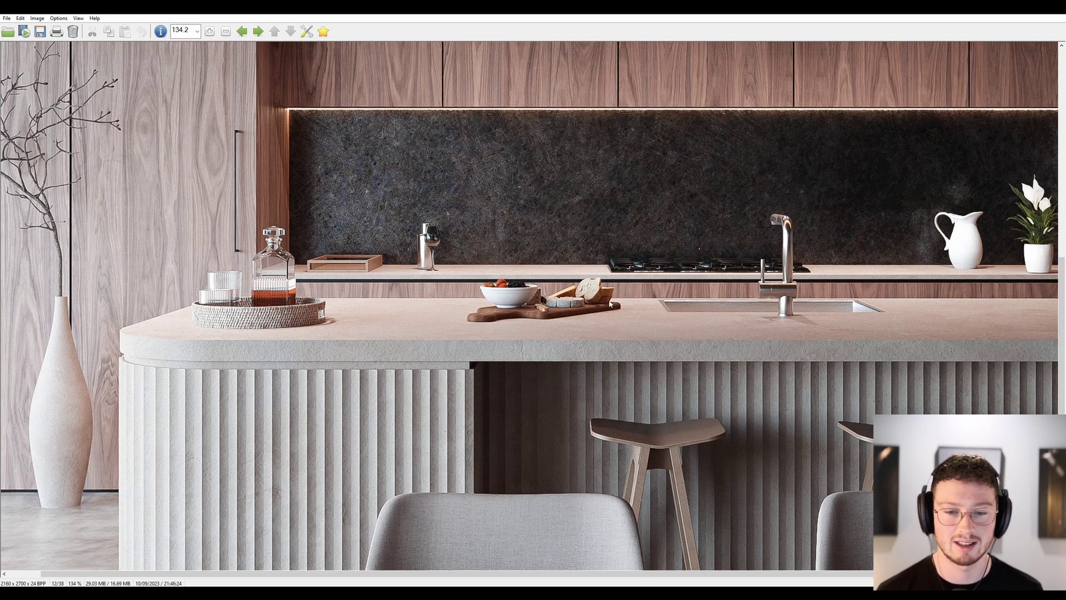
{"action": "scroll", "coordinate": [460, 304], "scroll_direction": "down", "scroll_amount": 6}
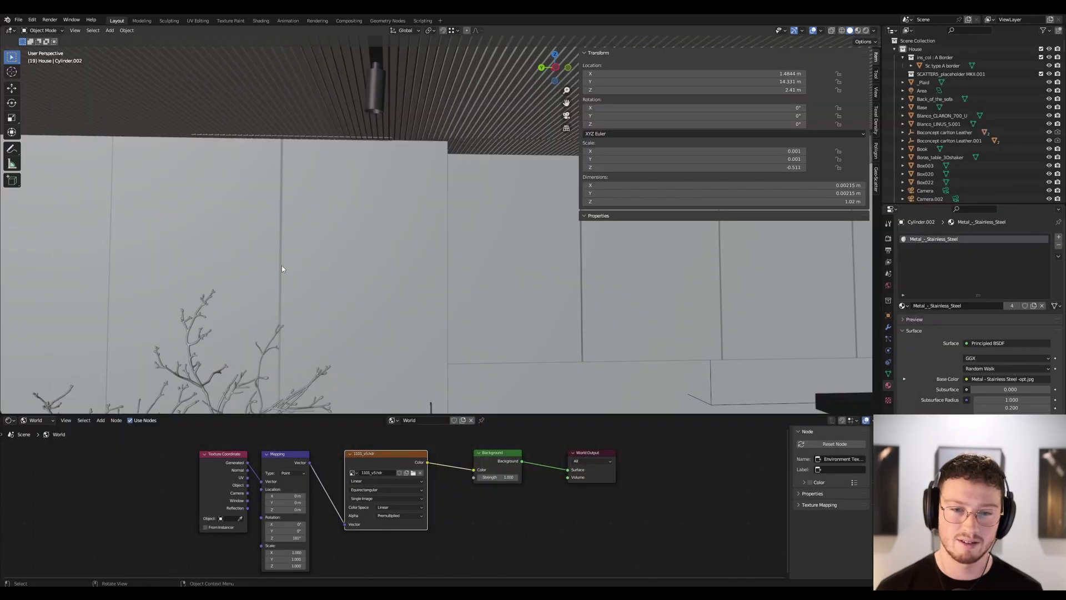
Step: Select the slatted wooden ceiling object above the kitchen and bring its slats into view from below
{"action": "scroll", "coordinate": [399, 228], "scroll_direction": "down", "scroll_amount": 5}
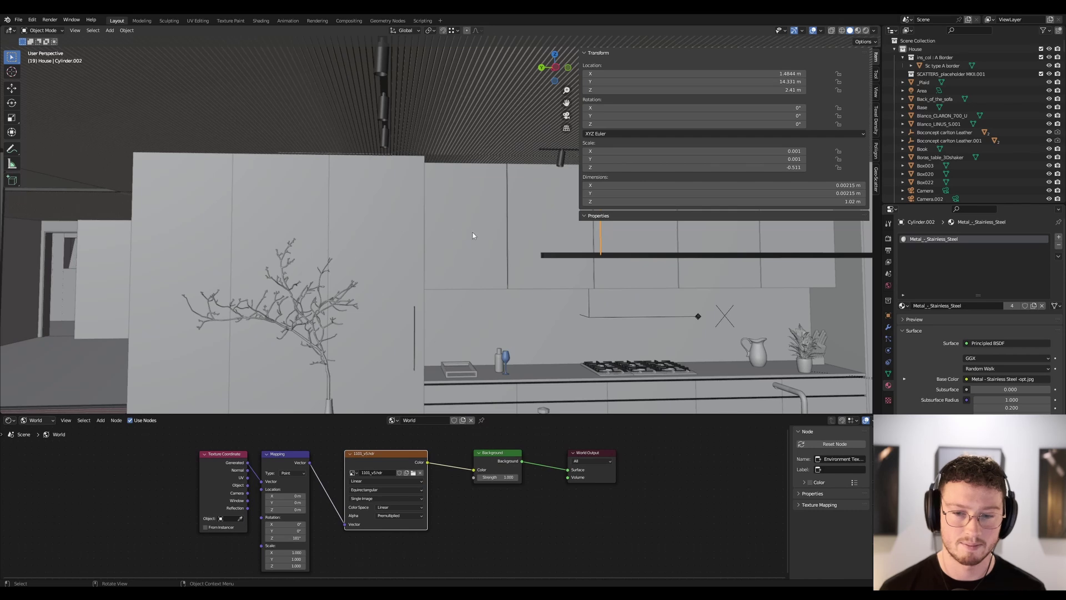
{"action": "middle_click_drag", "start_coordinate": [473, 235], "coordinate": [147, 257]}
{"action": "scroll", "coordinate": [418, 256], "scroll_direction": "up", "scroll_amount": 4}
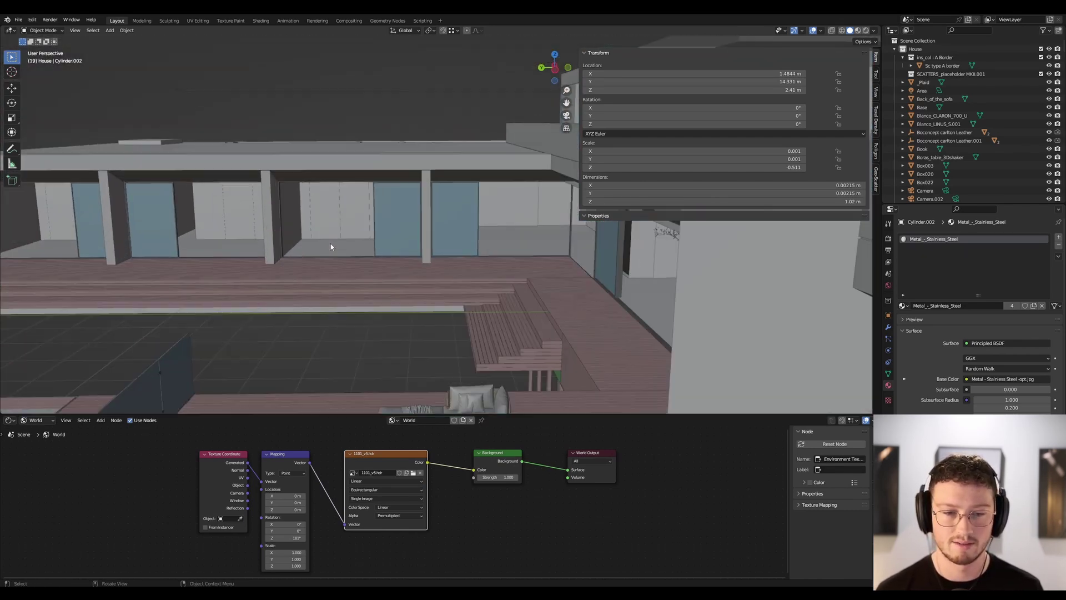
{"action": "scroll", "coordinate": [331, 246], "scroll_direction": "up", "scroll_amount": 3}
{"action": "middle_click_drag", "start_coordinate": [719, 282], "coordinate": [459, 180]}
{"action": "left_click", "coordinate": [463, 103]}
{"action": "middle_click_drag", "start_coordinate": [463, 104], "coordinate": [414, 299]}
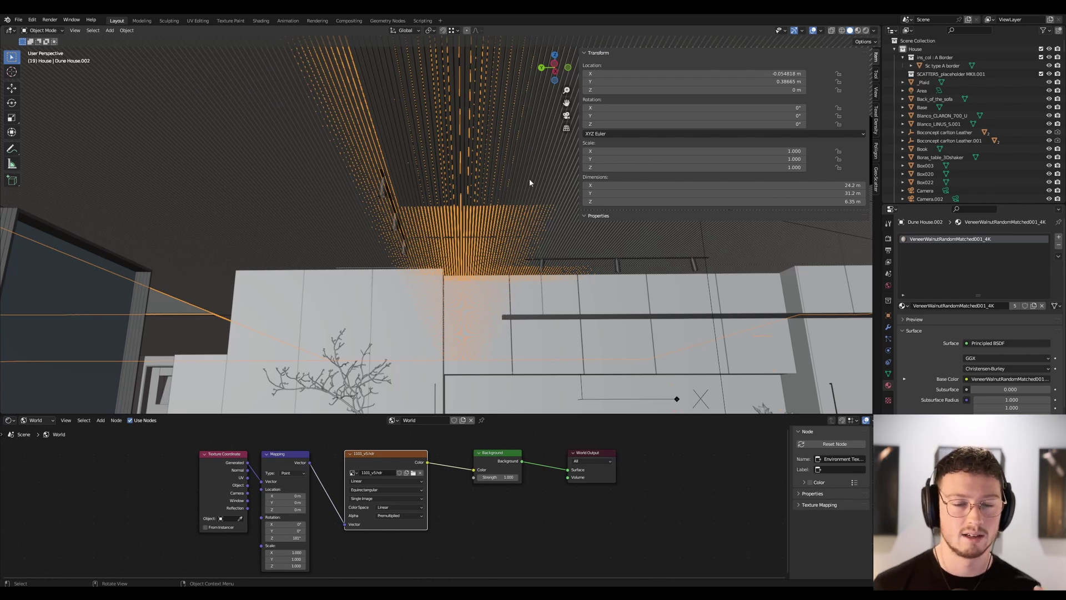
Step: Switch the shader editor from World to Object and enlarge it to show the whole VeneerWalnutRandomMatched001_4K material tree
{"action": "left_click", "coordinate": [36, 420]}
{"action": "left_click", "coordinate": [40, 433]}
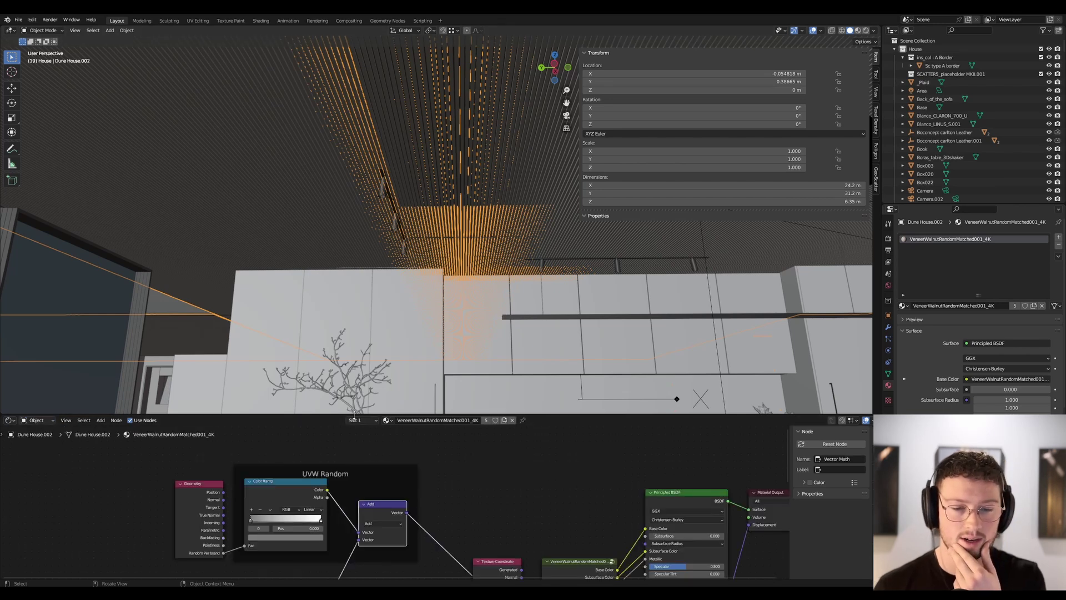
{"action": "left_click_drag", "start_coordinate": [354, 414], "coordinate": [354, 129]}
{"action": "middle_click_drag", "start_coordinate": [586, 350], "coordinate": [455, 241]}
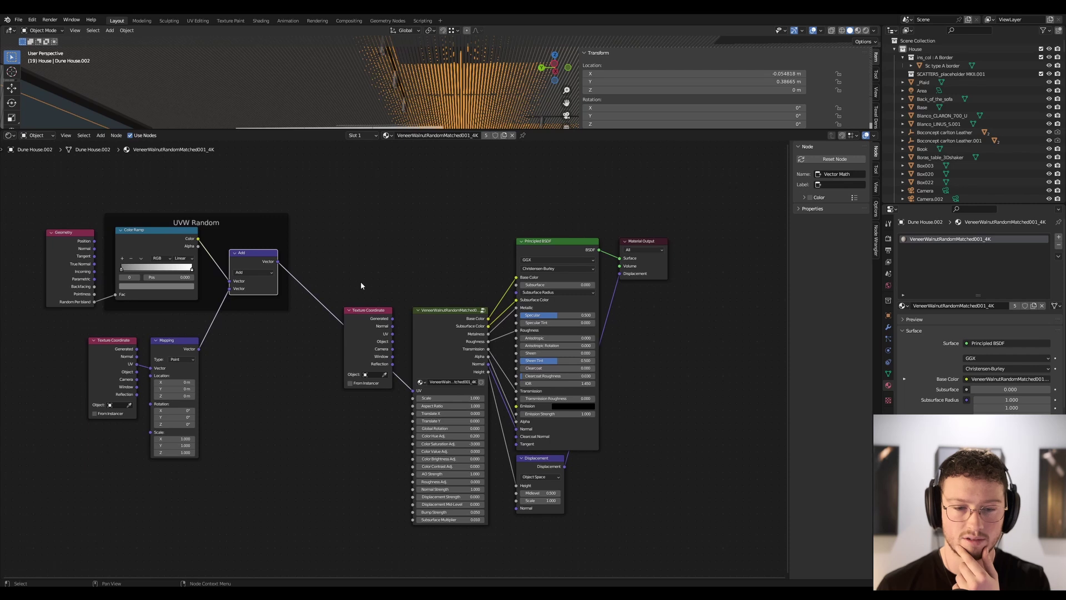
Step: Spread out the walnut material by repositioning the unconnected Texture Coordinate, the veneer group, and the Principled BSDF with the Displacement node
{"action": "left_click_drag", "start_coordinate": [369, 309], "coordinate": [377, 207]}
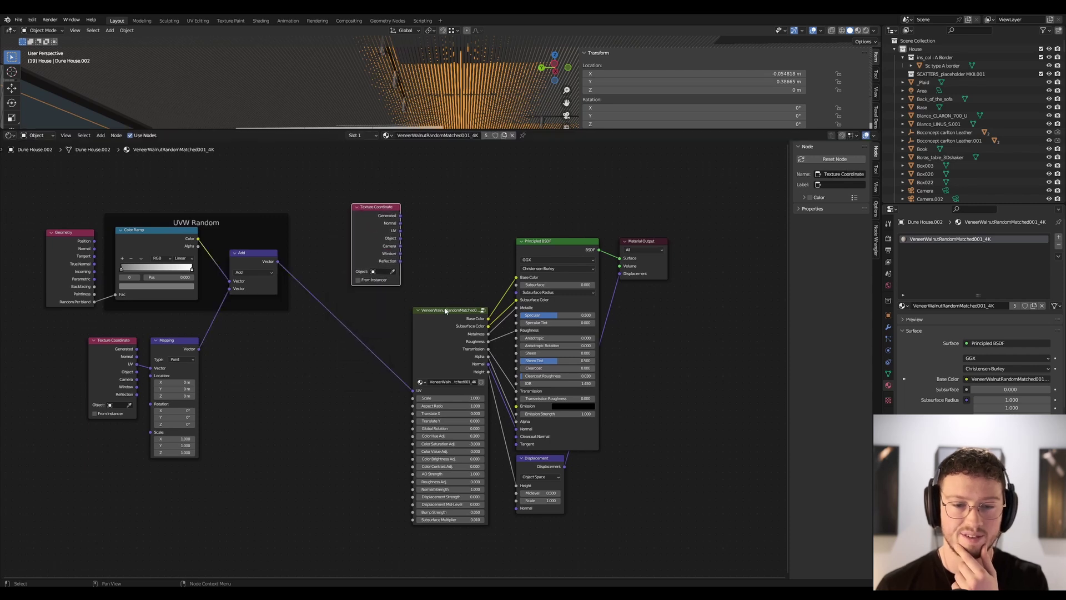
{"action": "left_click_drag", "start_coordinate": [443, 308], "coordinate": [392, 304]}
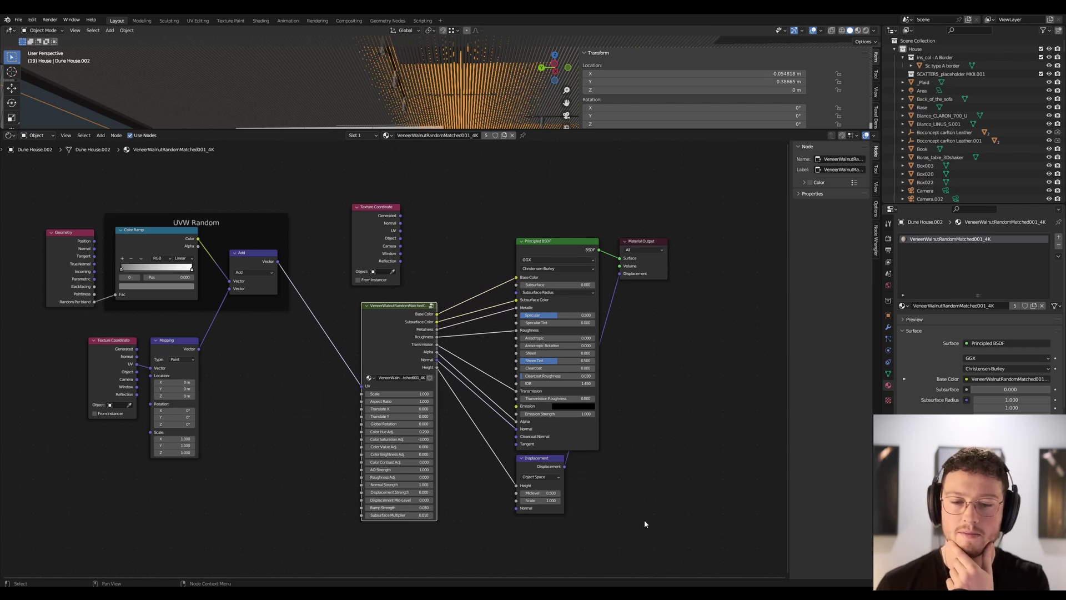
{"action": "left_click_drag", "start_coordinate": [646, 524], "coordinate": [544, 408]}
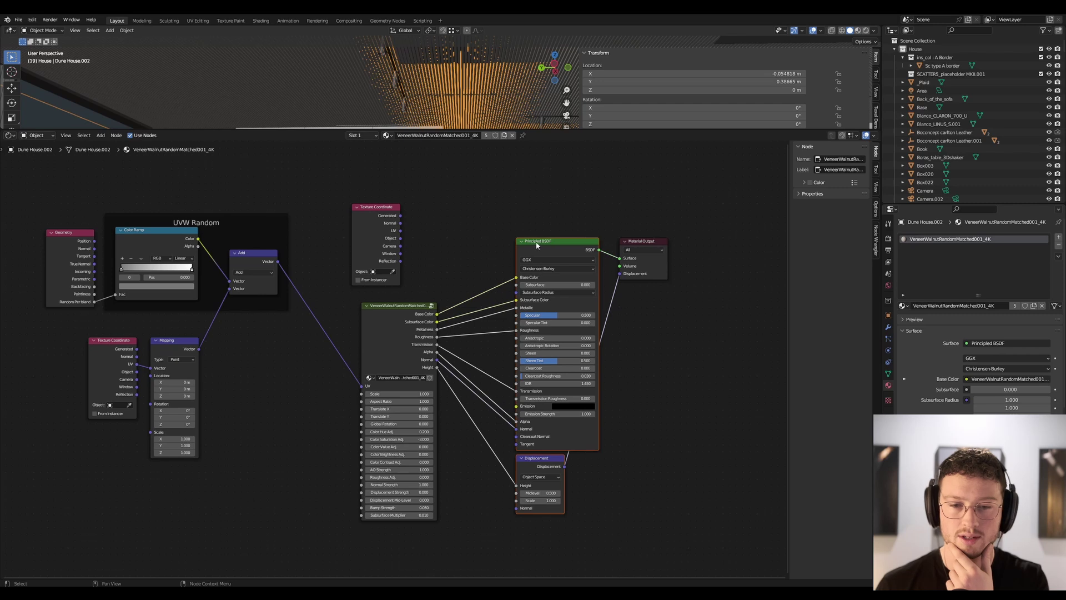
{"action": "left_click_drag", "start_coordinate": [537, 245], "coordinate": [513, 302]}
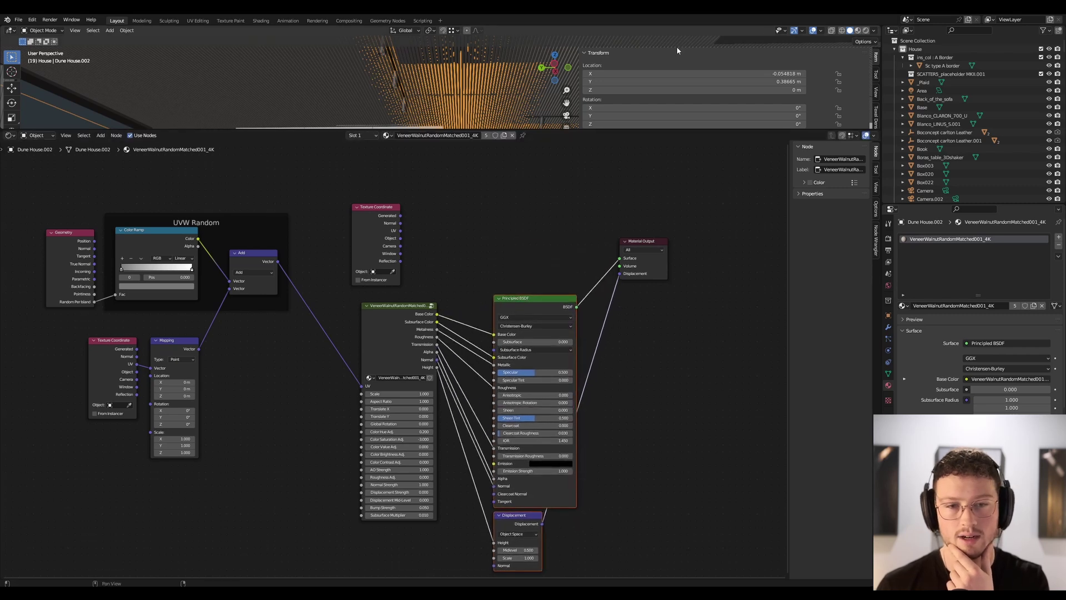
Step: Give the 3D viewport more height and show the owned materials under My Assets in the Poliigon add-on
{"action": "left_click_drag", "start_coordinate": [852, 129], "coordinate": [851, 240]}
{"action": "left_click", "coordinate": [876, 150]}
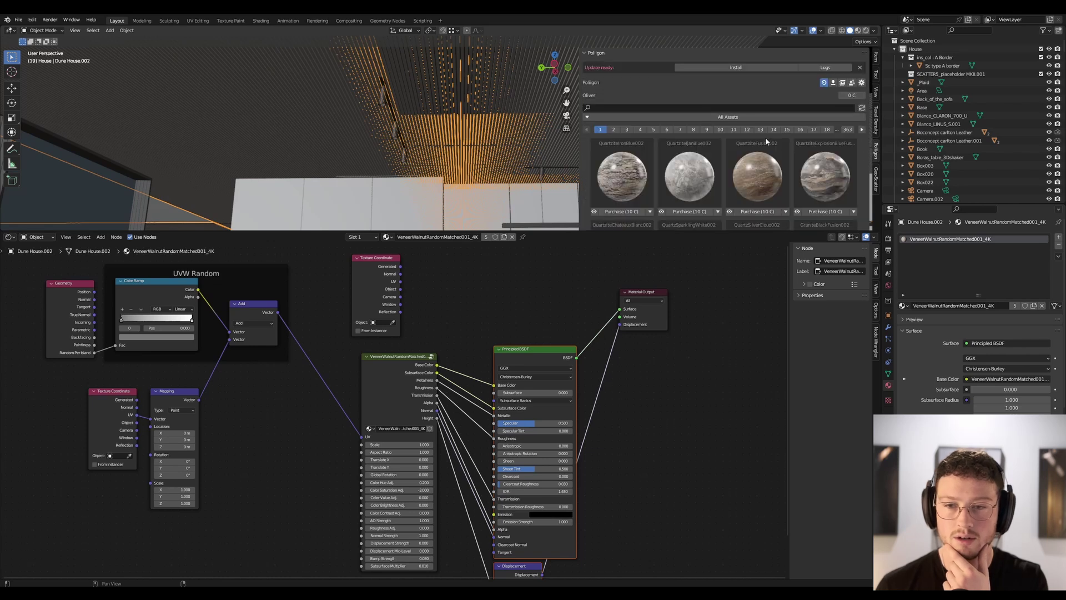
{"action": "left_click", "coordinate": [833, 83]}
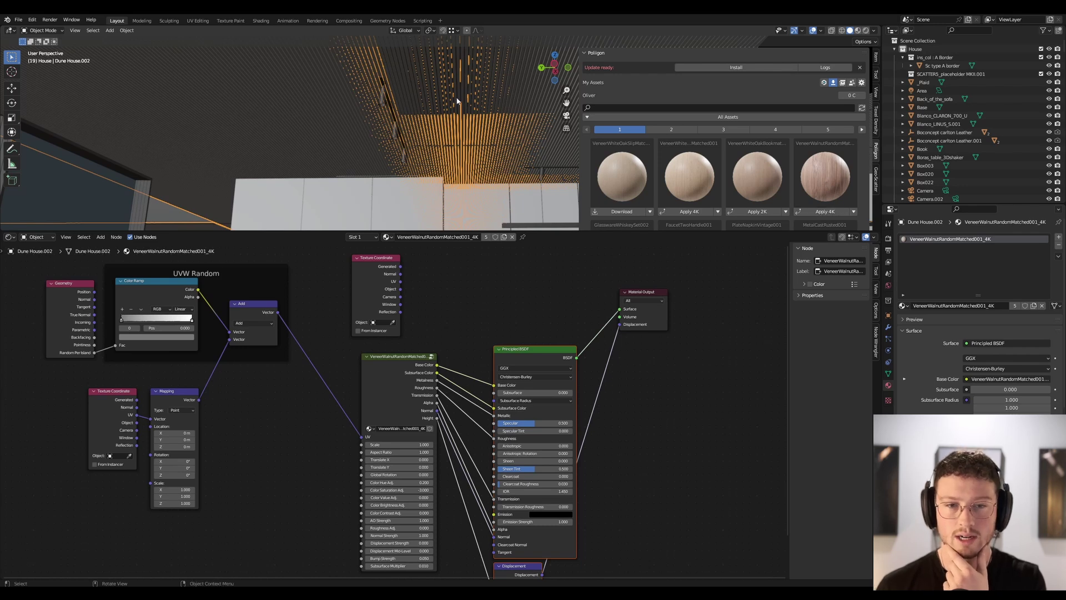
Step: Move the veneer group node lower and shift the UVW Random frame with its Geometry, Texture Coordinate and Mapping nodes slightly closer to it
{"action": "left_click_drag", "start_coordinate": [391, 365], "coordinate": [421, 415]}
{"action": "middle_click_drag", "start_coordinate": [527, 320], "coordinate": [651, 347]}
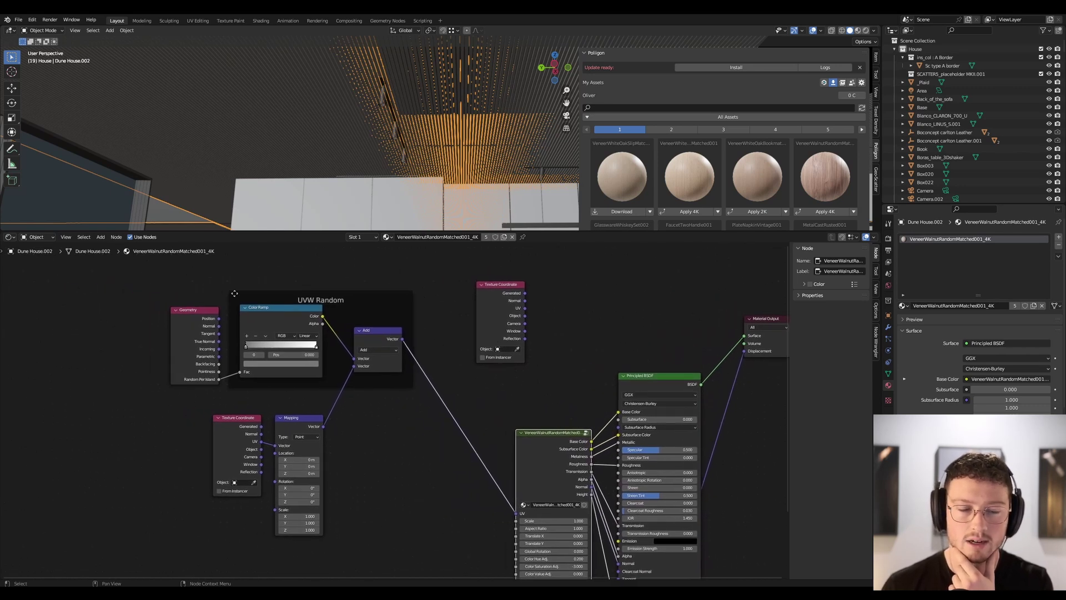
{"action": "left_click_drag", "start_coordinate": [433, 488], "coordinate": [190, 300]}
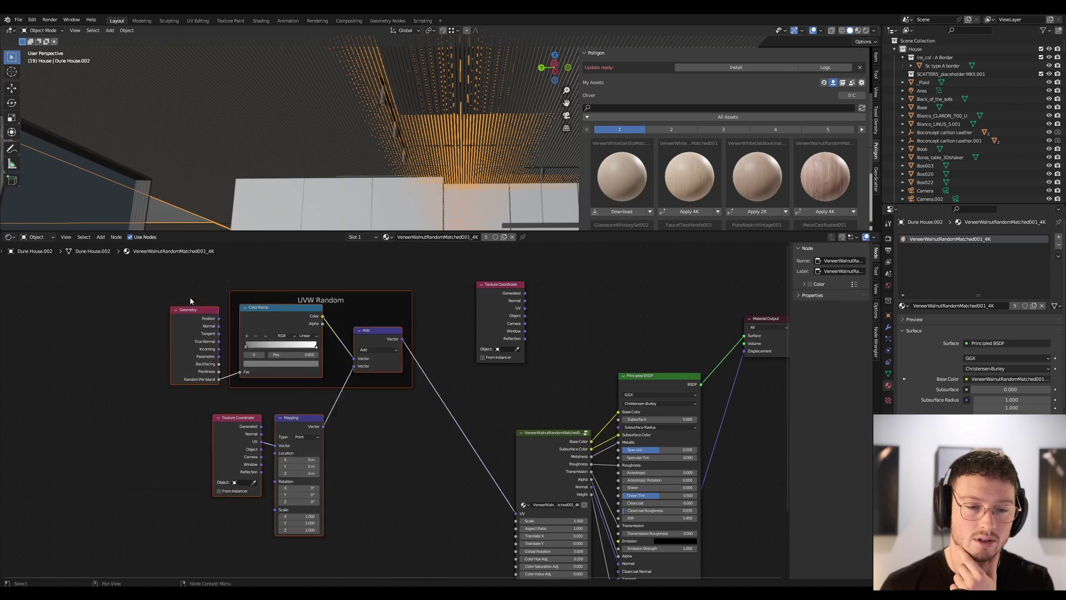
{"action": "left_click_drag", "start_coordinate": [274, 312], "coordinate": [298, 322]}
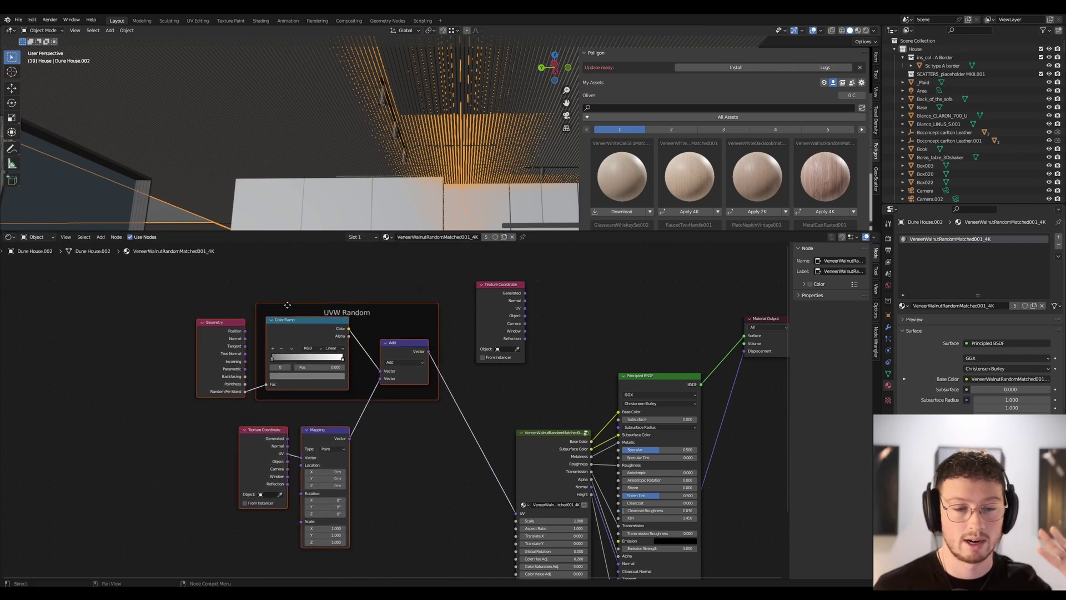
{"action": "left_click", "coordinate": [448, 448]}
Step: Examine the UVW Random setup up close and nudge the Geometry node that feeds the Color Ramp slightly upward
{"action": "scroll", "coordinate": [359, 333], "scroll_direction": "up", "scroll_amount": 3}
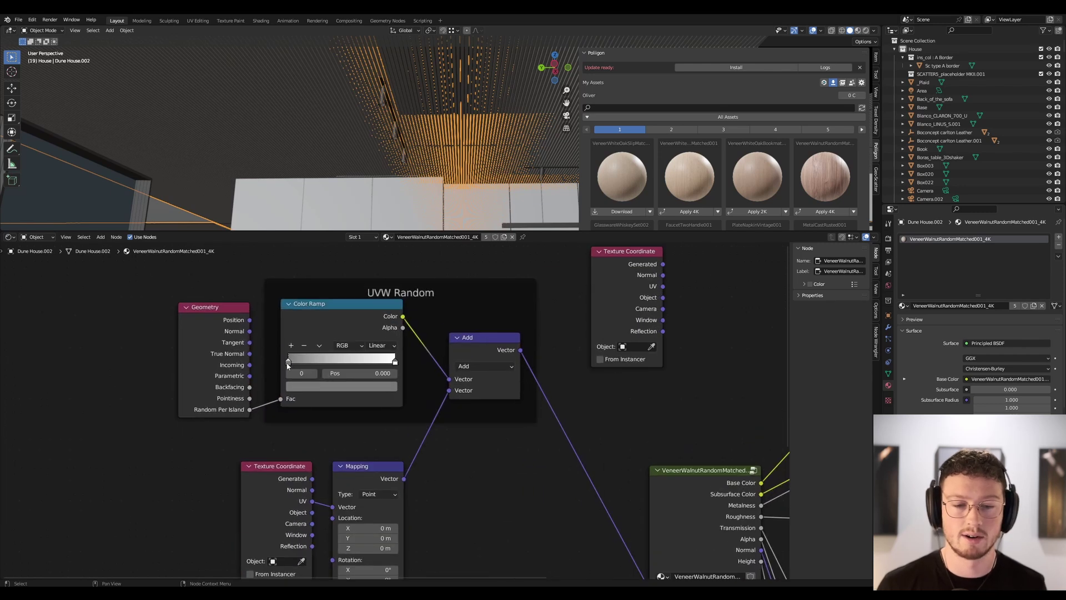
{"action": "scroll", "coordinate": [359, 333], "scroll_direction": "down", "scroll_amount": 2}
{"action": "middle_click_drag", "start_coordinate": [436, 350], "coordinate": [438, 341]}
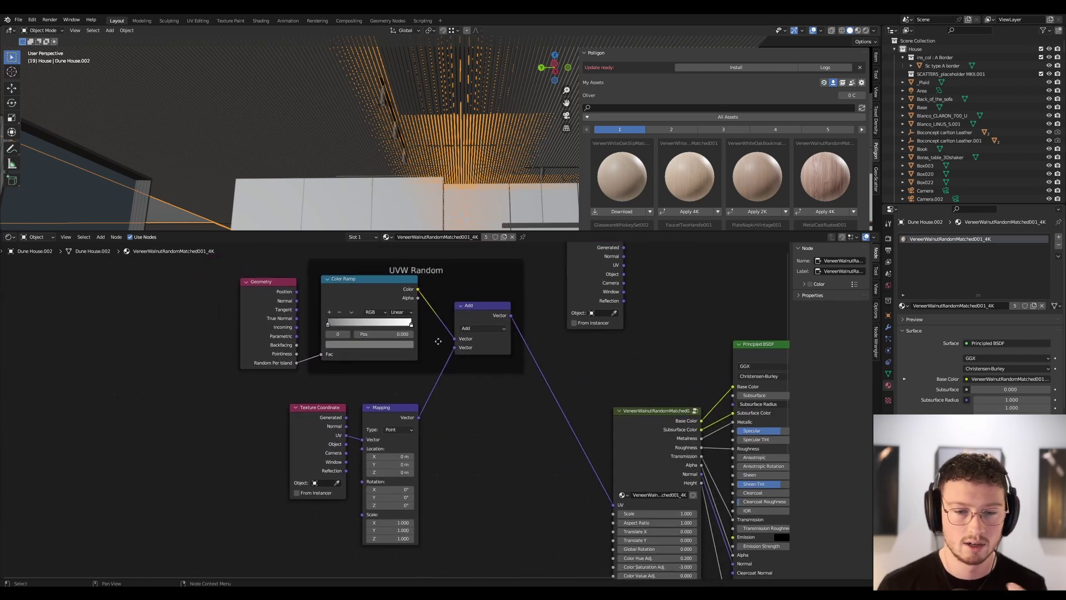
{"action": "scroll", "coordinate": [248, 284], "scroll_direction": "up", "scroll_amount": 2}
{"action": "middle_click_drag", "start_coordinate": [247, 285], "coordinate": [267, 299]}
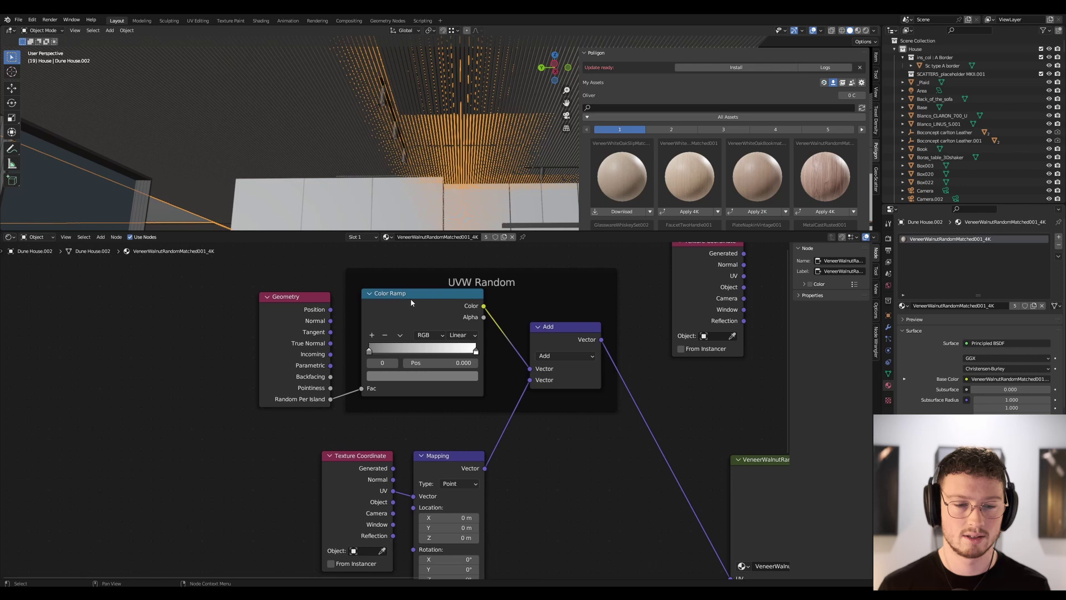
{"action": "left_click", "coordinate": [309, 299]}
{"action": "left_click_drag", "start_coordinate": [307, 302], "coordinate": [301, 286]}
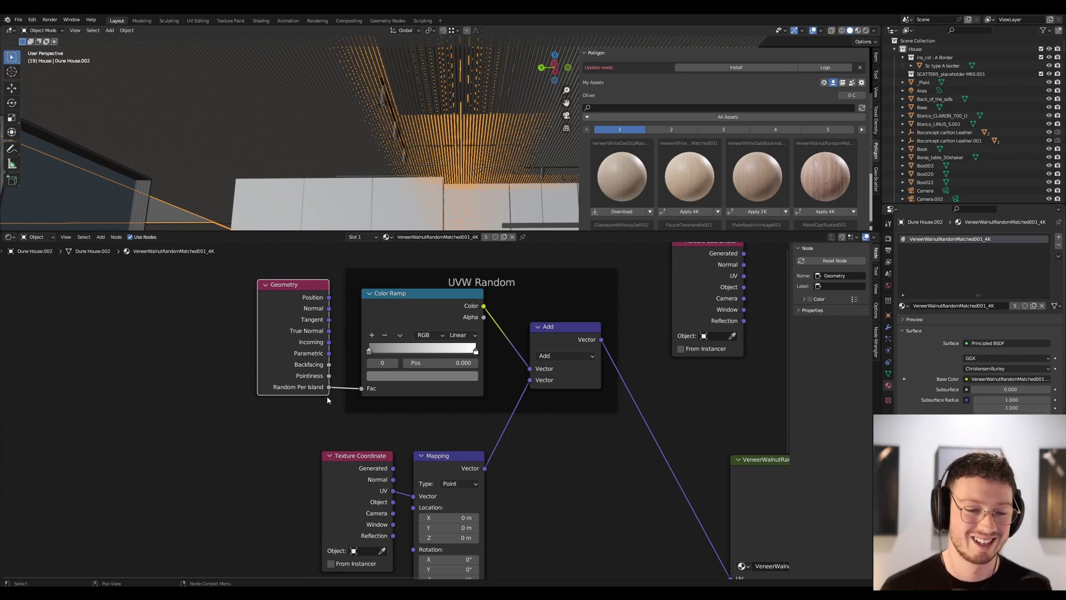
{"action": "left_click", "coordinate": [286, 396]}
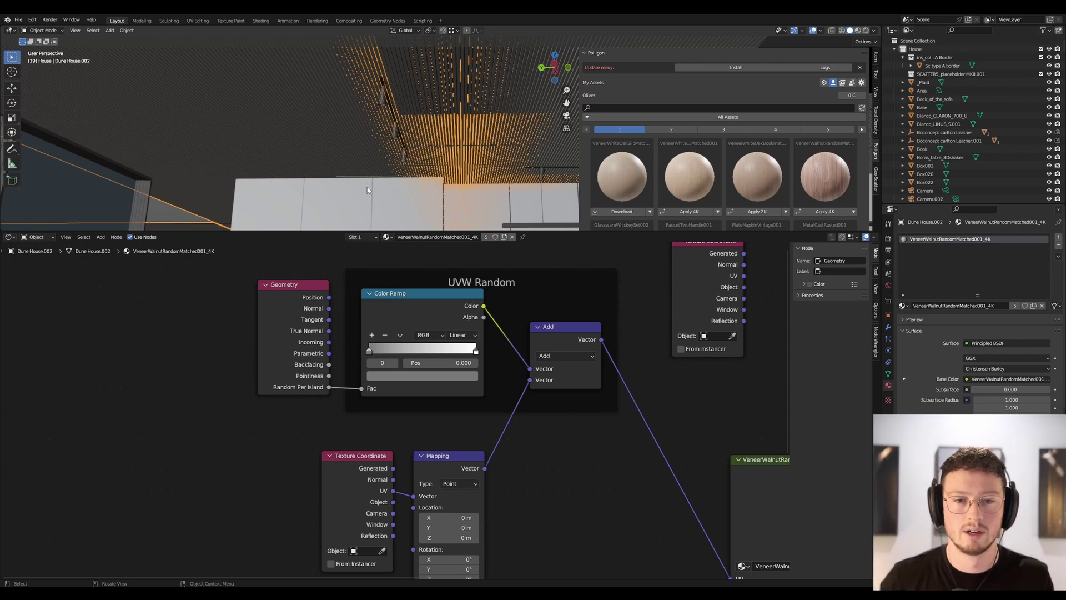
Step: Check the wood grain variation across the ceiling slats in the finished render in the image viewer and return to Blender
{"action": "key", "text": "alt+Tab"}
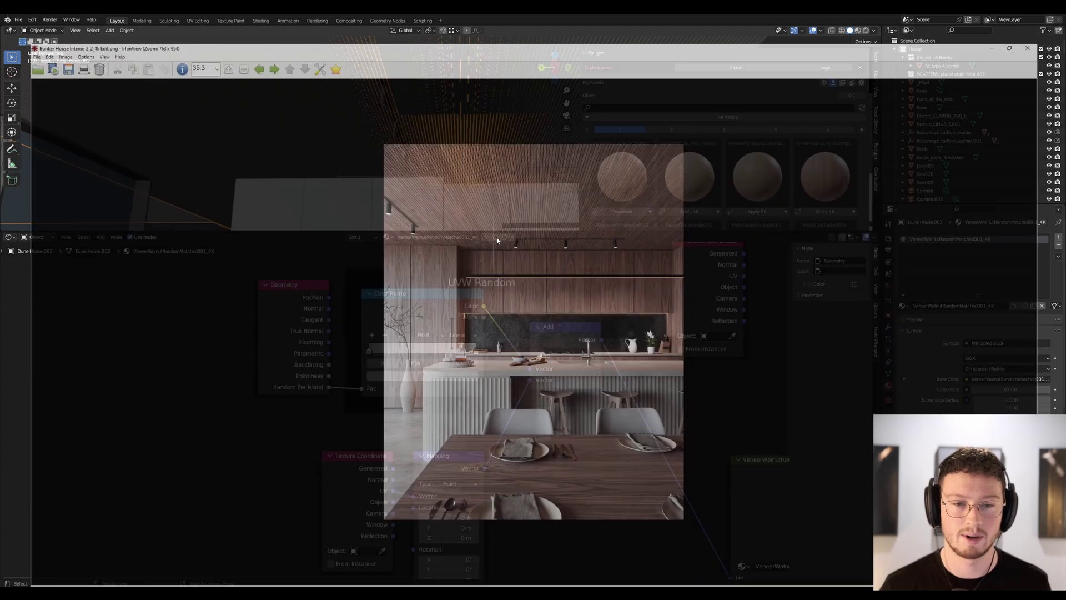
{"action": "scroll", "coordinate": [584, 96], "scroll_direction": "up", "scroll_amount": 3}
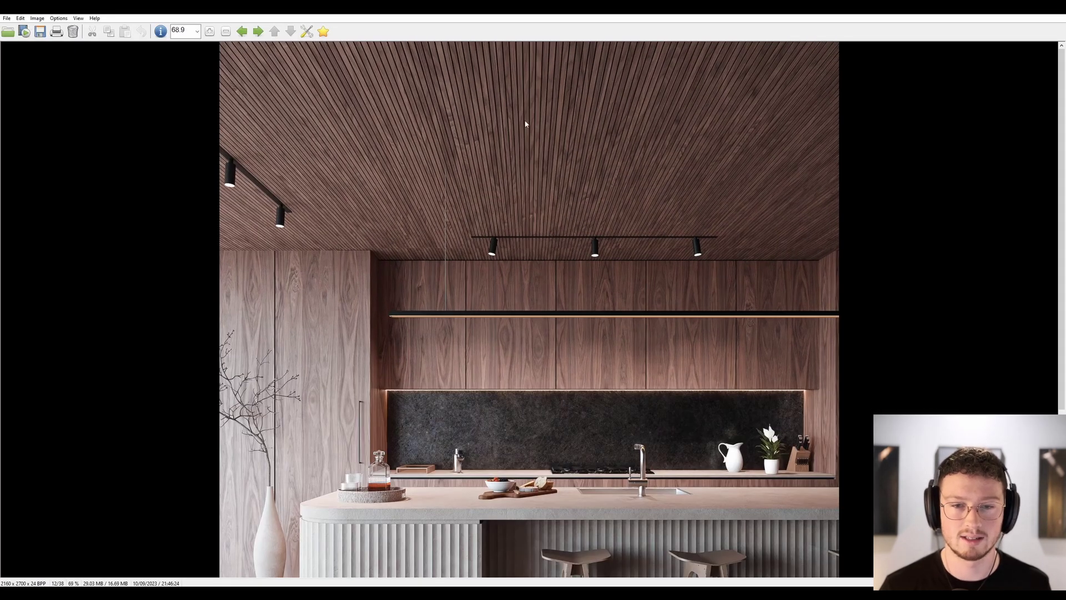
{"action": "key", "text": "alt+Tab"}
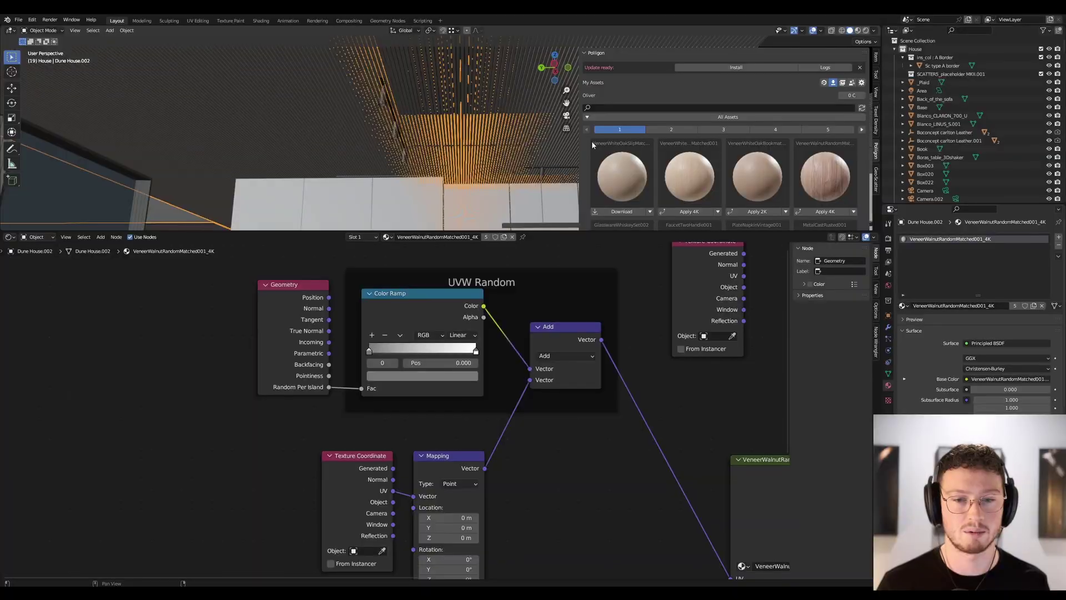
Step: Shift the Geometry and Color Ramp nodes slightly and select the UVW Random frame around the Color Ramp and Add nodes
{"action": "left_click_drag", "start_coordinate": [300, 291], "coordinate": [302, 318]}
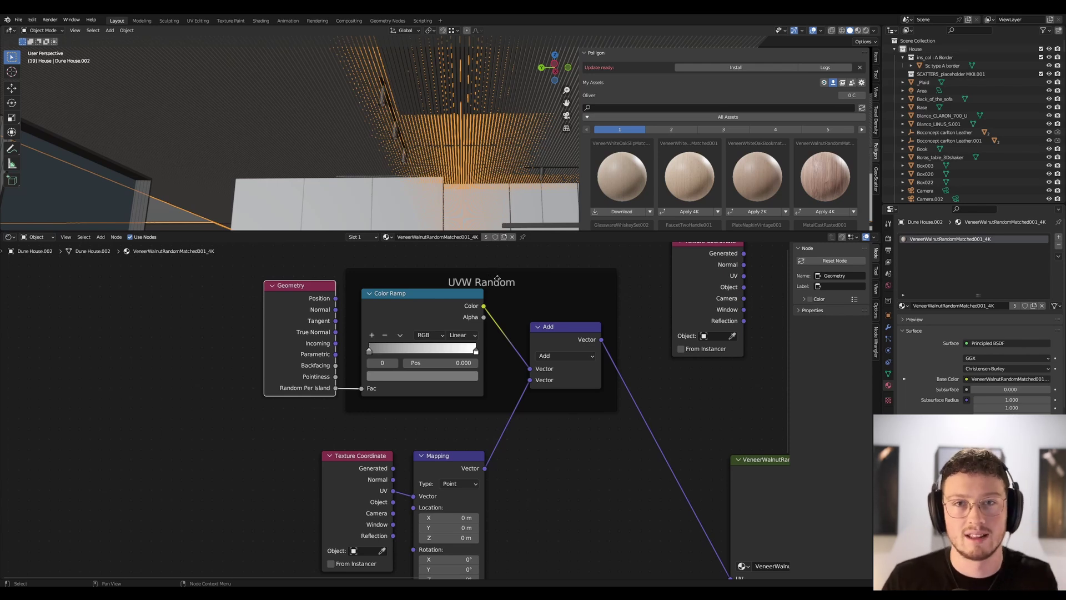
{"action": "scroll", "coordinate": [351, 383], "scroll_direction": "up", "scroll_amount": 1}
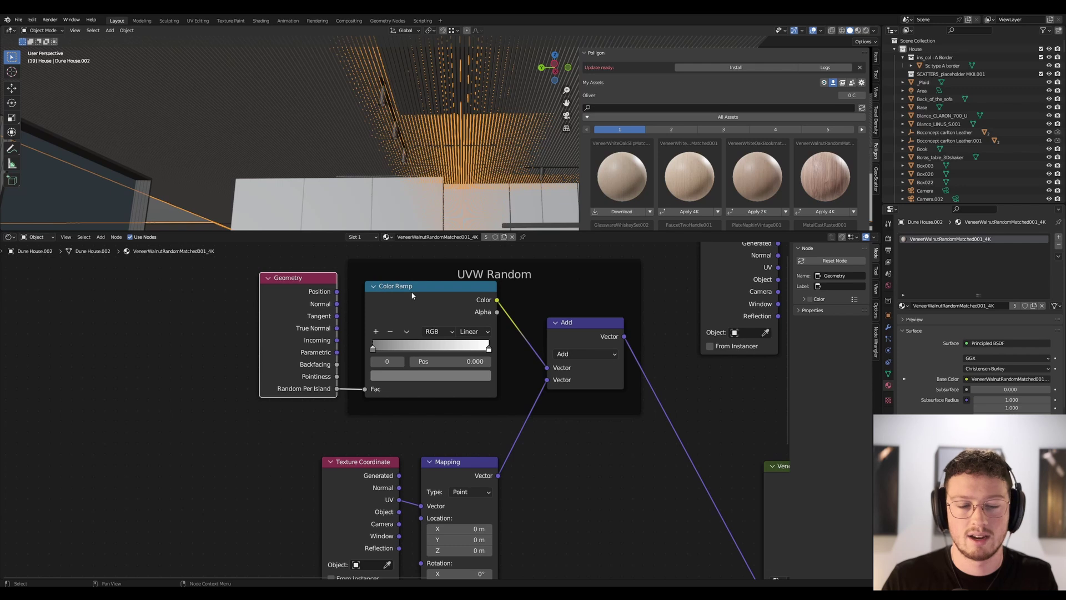
{"action": "left_click_drag", "start_coordinate": [405, 290], "coordinate": [409, 290]}
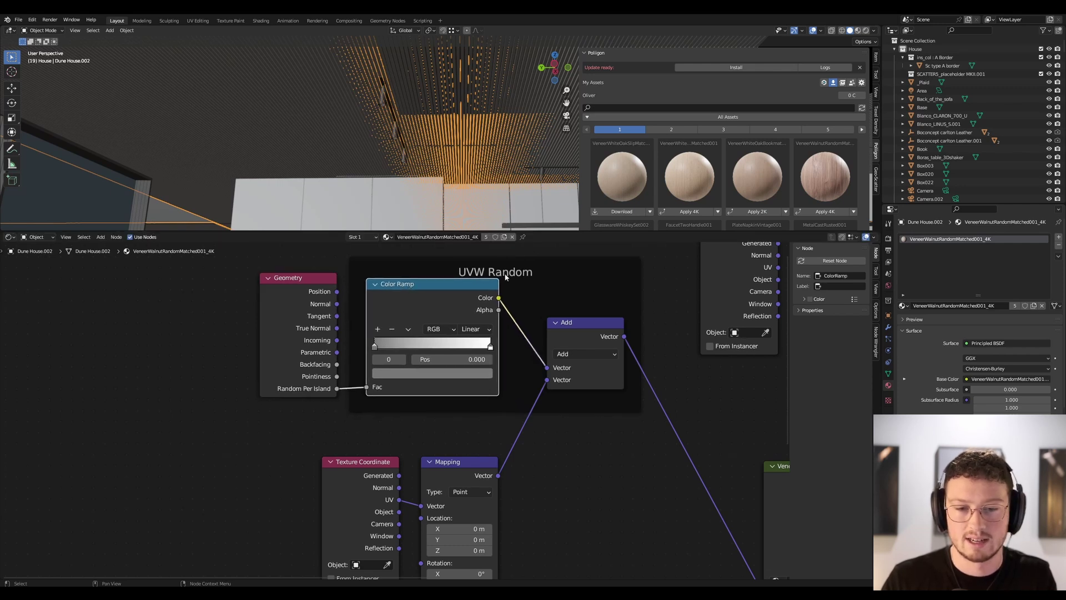
{"action": "left_click", "coordinate": [495, 267]}
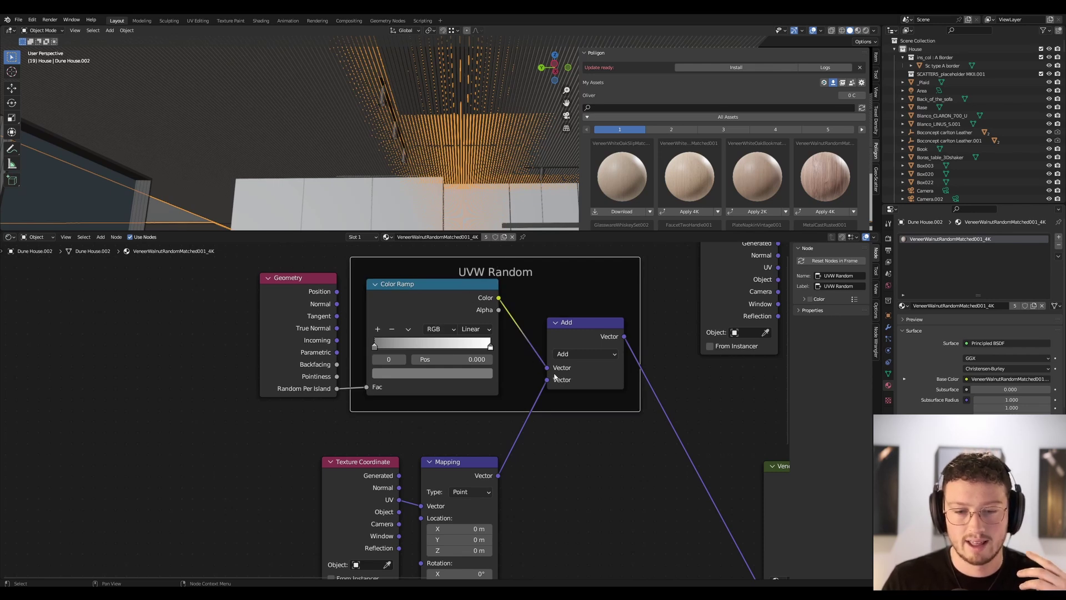
Step: Move the lower Texture Coordinate and Mapping nodes slightly closer to the UVW Random frame and clear the node selection
{"action": "scroll", "coordinate": [488, 383], "scroll_direction": "down", "scroll_amount": 2}
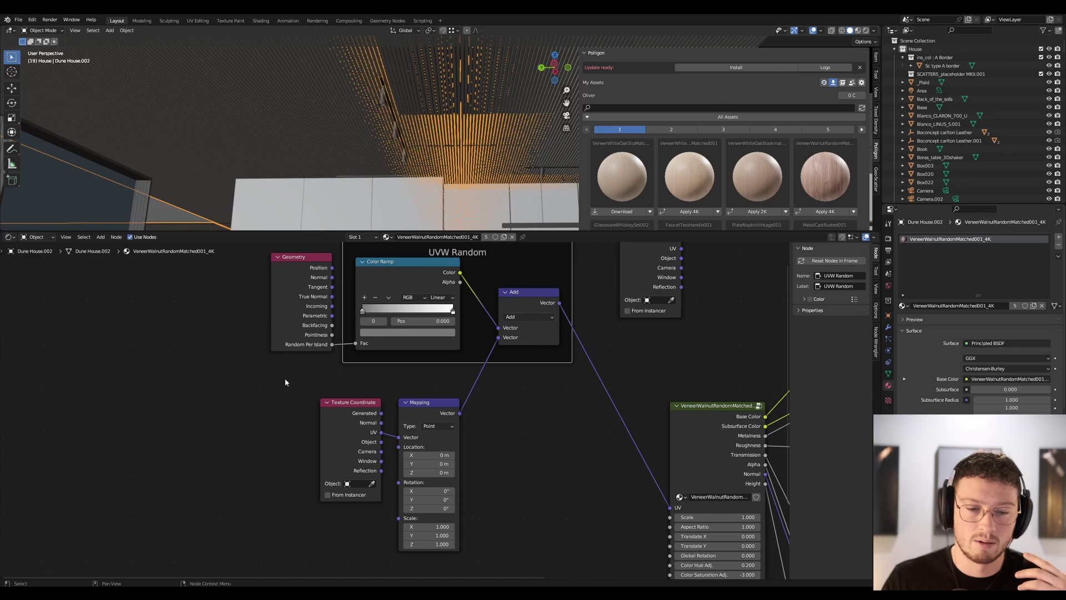
{"action": "left_click_drag", "start_coordinate": [463, 433], "coordinate": [285, 379]}
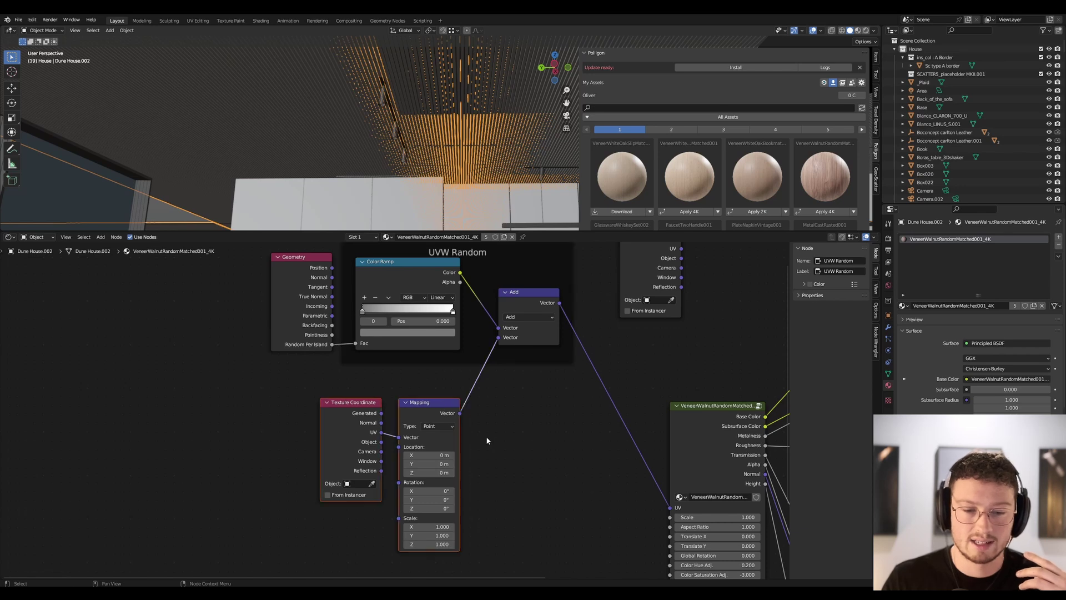
{"action": "key", "text": "g"}
{"action": "left_click", "coordinate": [376, 417]}
{"action": "middle_click_drag", "start_coordinate": [582, 356], "coordinate": [526, 328]}
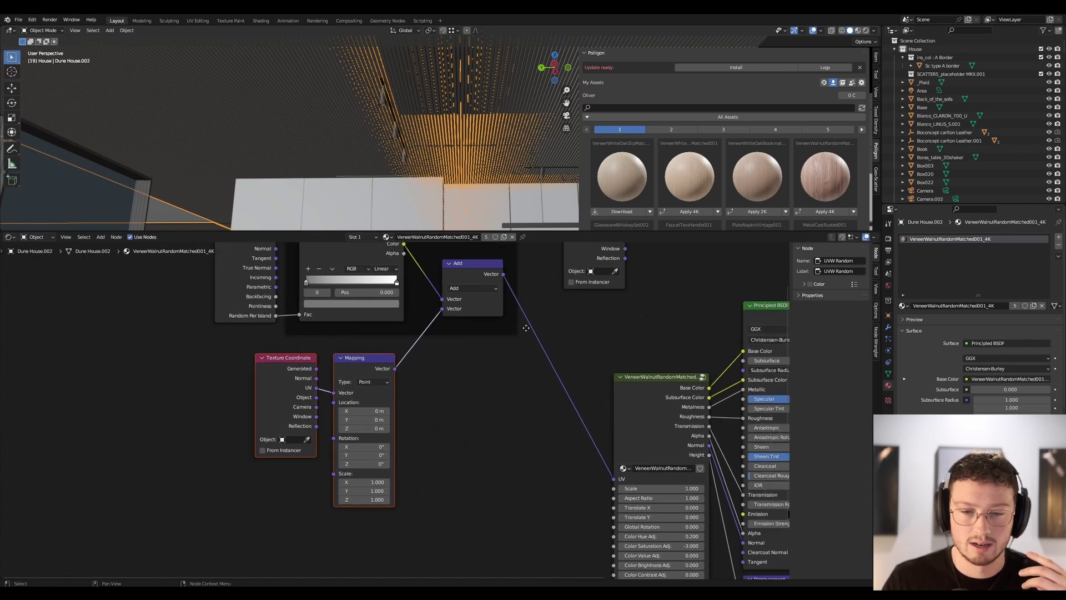
{"action": "scroll", "coordinate": [528, 333], "scroll_direction": "down", "scroll_amount": 1}
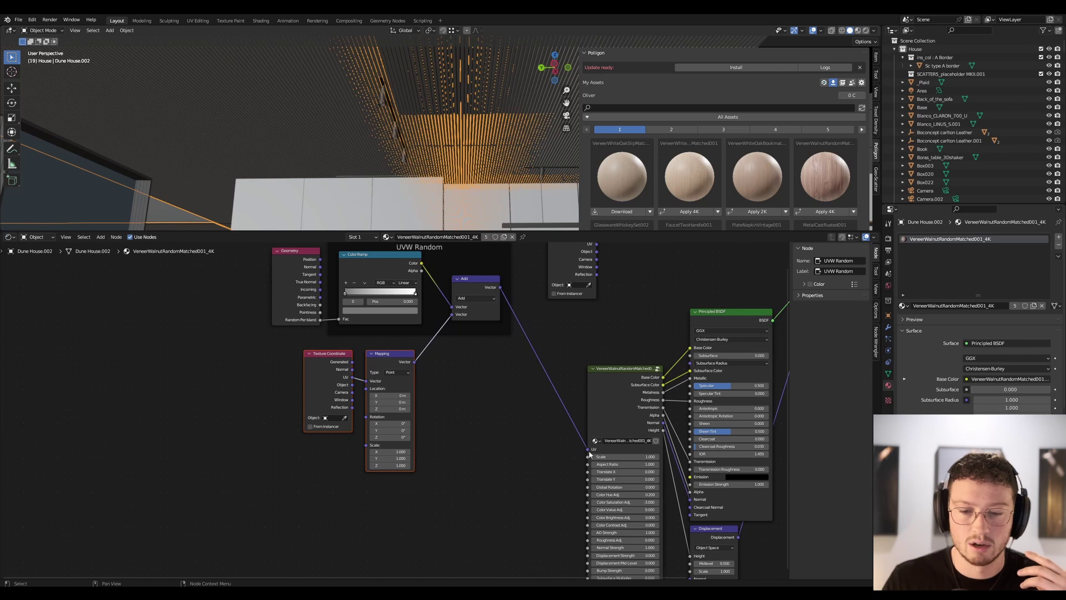
{"action": "scroll", "coordinate": [493, 427], "scroll_direction": "up", "scroll_amount": 3}
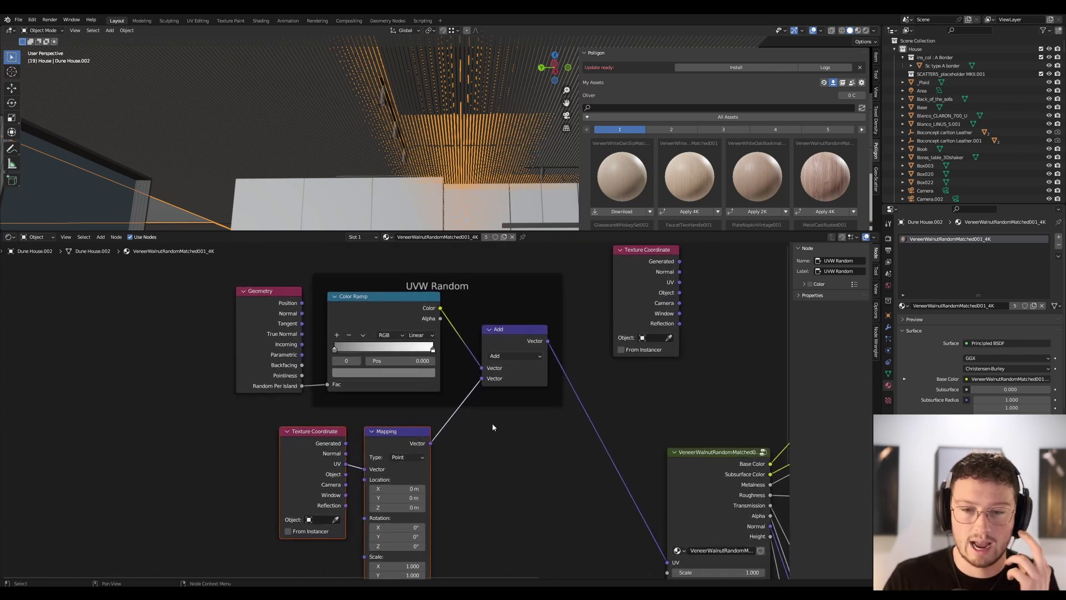
{"action": "left_click", "coordinate": [493, 426]}
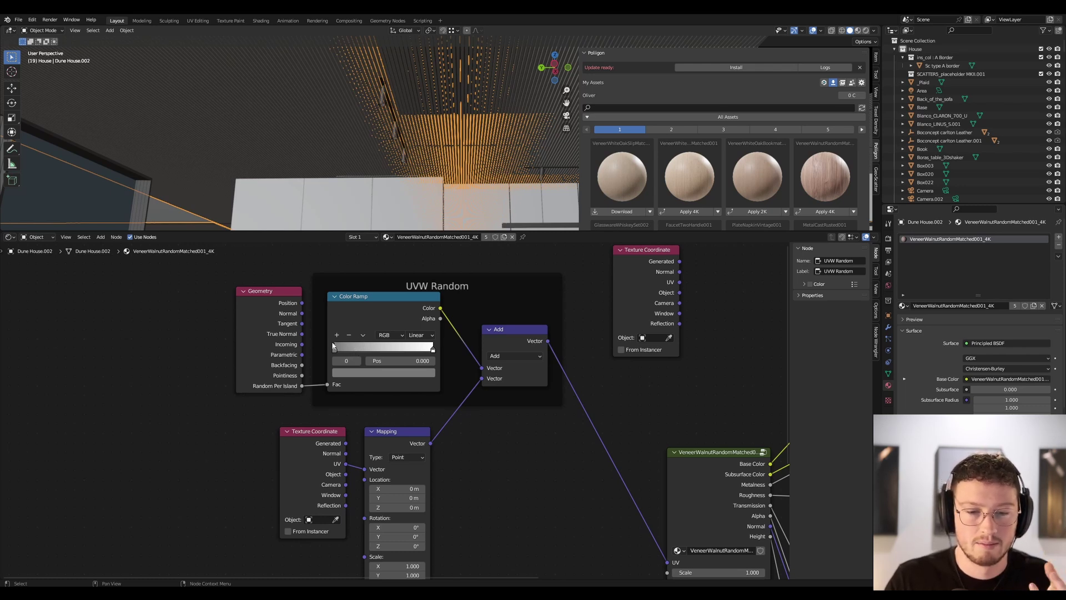
Step: Inspect the Color Ramp's end stop up close and undo the stop selection
{"action": "scroll", "coordinate": [333, 345], "scroll_direction": "up", "scroll_amount": 4}
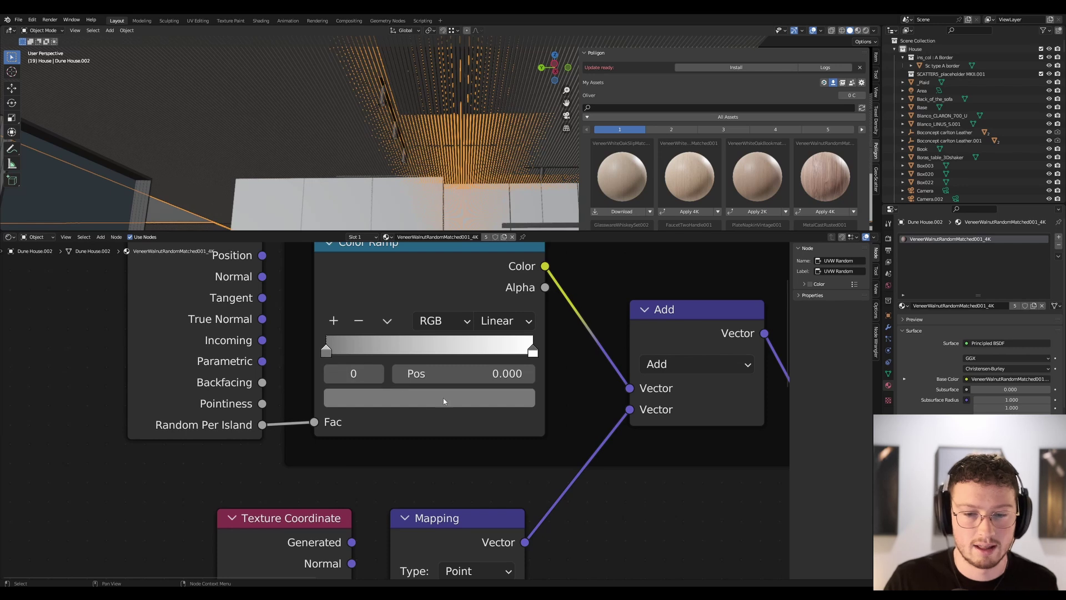
{"action": "left_click", "coordinate": [533, 352]}
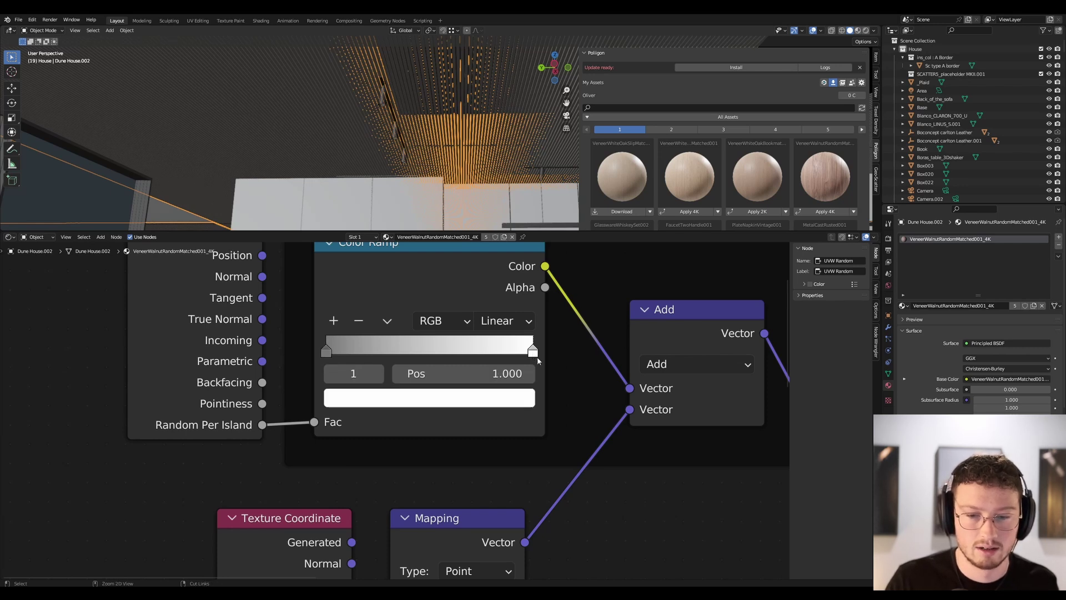
{"action": "key", "text": "ctrl+z"}
{"action": "scroll", "coordinate": [360, 343], "scroll_direction": "down", "scroll_amount": 8}
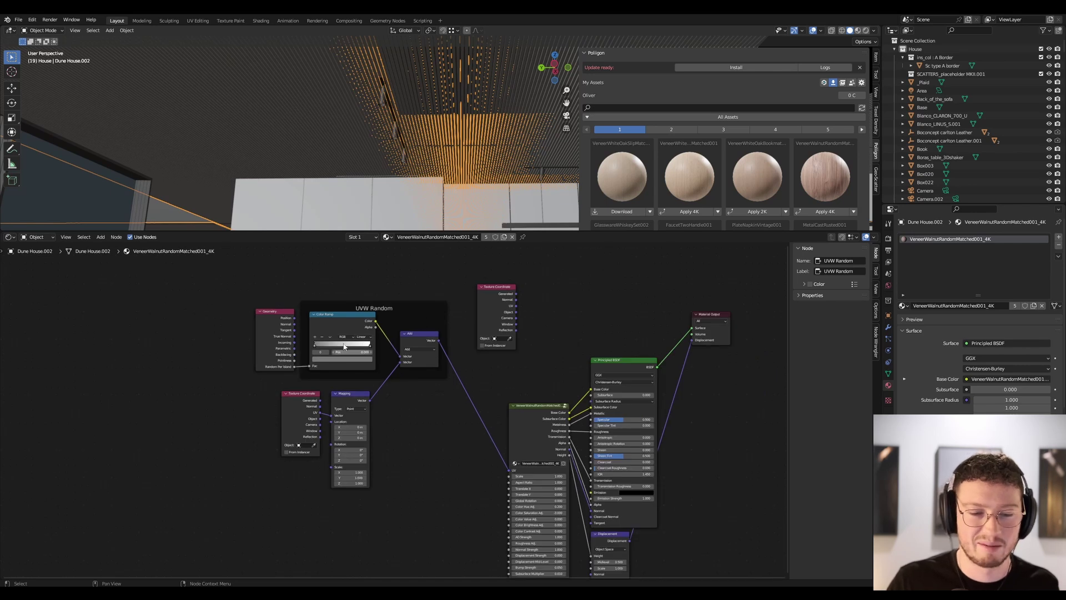
Step: Select the UVW Random frame together with its input nodes, and the Add, Geometry and Color Ramp nodes individually, to review the setup
{"action": "left_click_drag", "start_coordinate": [209, 275], "coordinate": [464, 496]}
{"action": "scroll", "coordinate": [293, 303], "scroll_direction": "up", "scroll_amount": 2}
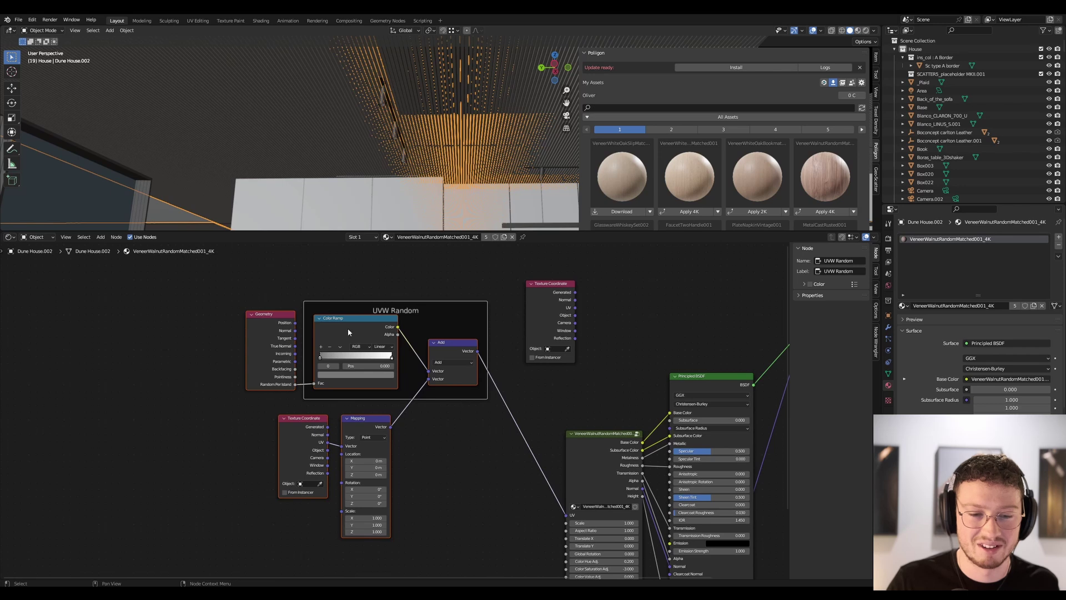
{"action": "scroll", "coordinate": [352, 397], "scroll_direction": "up", "scroll_amount": 1}
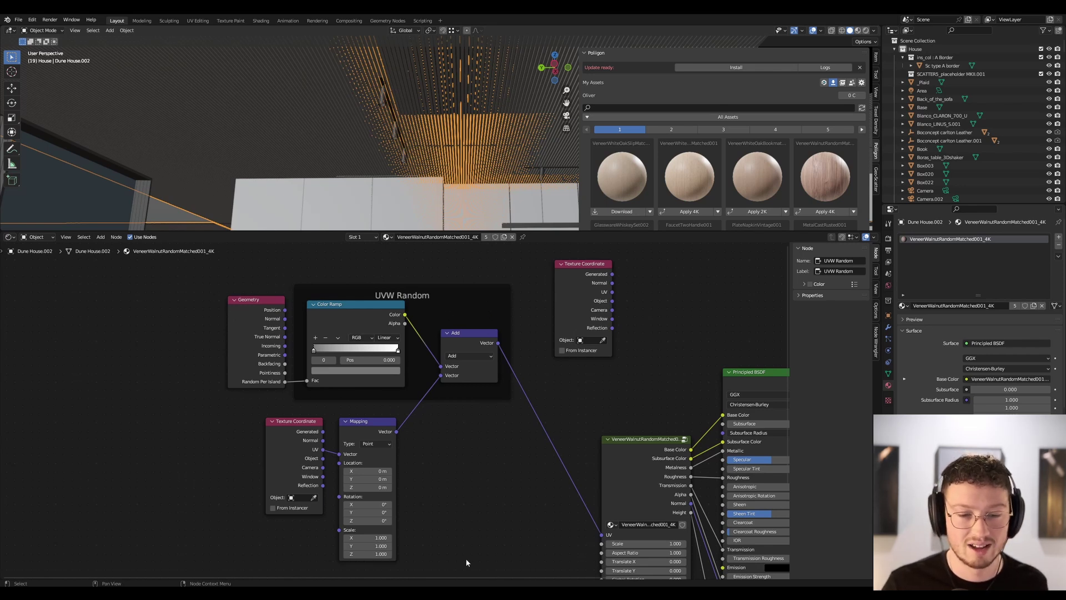
{"action": "left_click", "coordinate": [470, 334]}
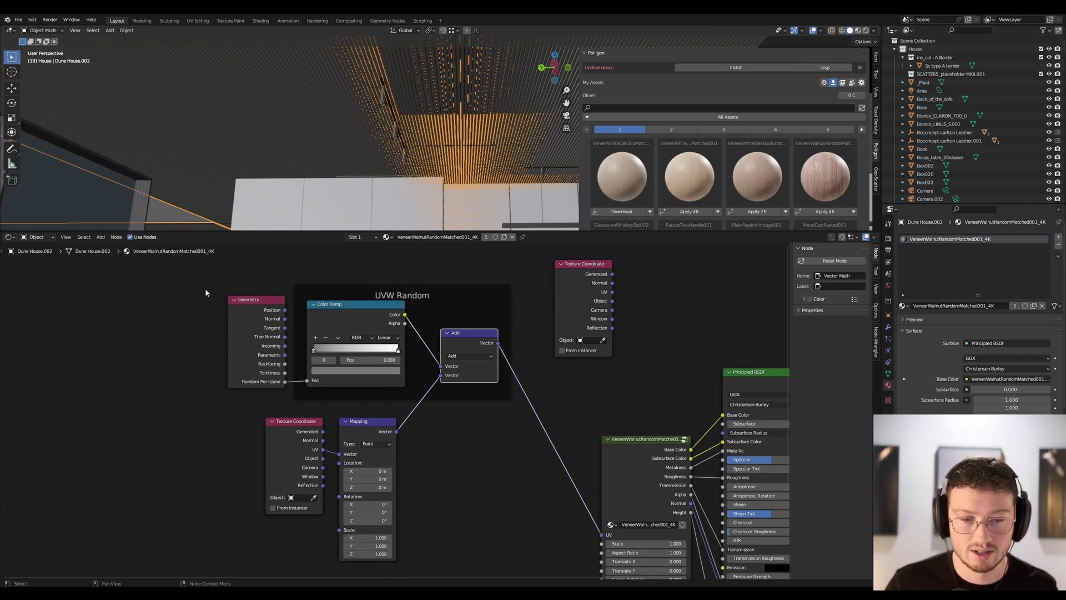
{"action": "left_click", "coordinate": [251, 305]}
{"action": "left_click", "coordinate": [343, 308]}
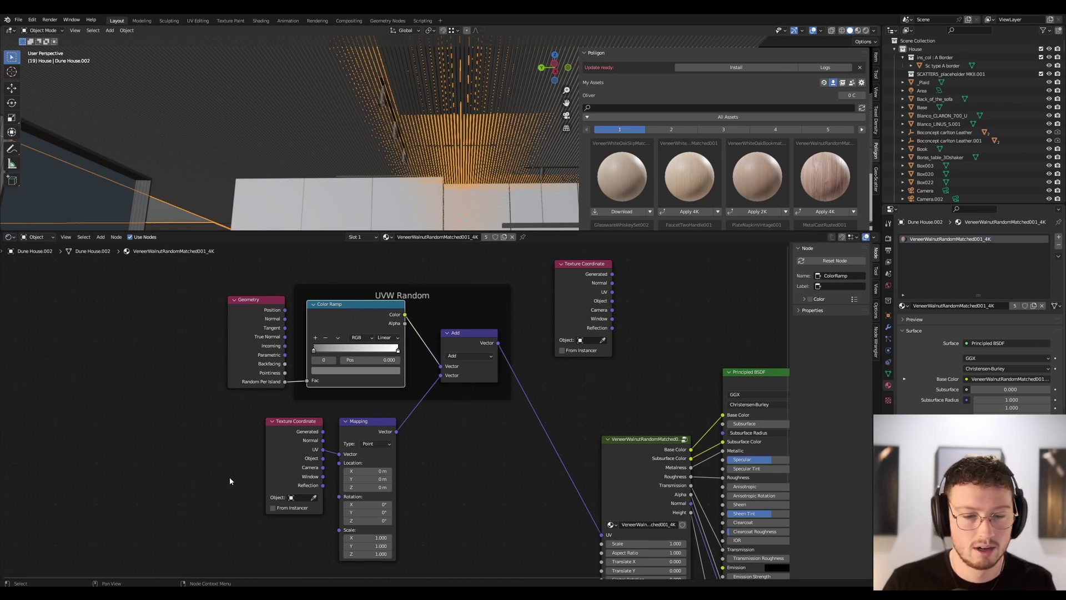
Step: Shift the connected Texture Coordinate and Mapping nodes sideways so that they sit closer beneath the Add node
{"action": "left_click_drag", "start_coordinate": [247, 449], "coordinate": [425, 560]}
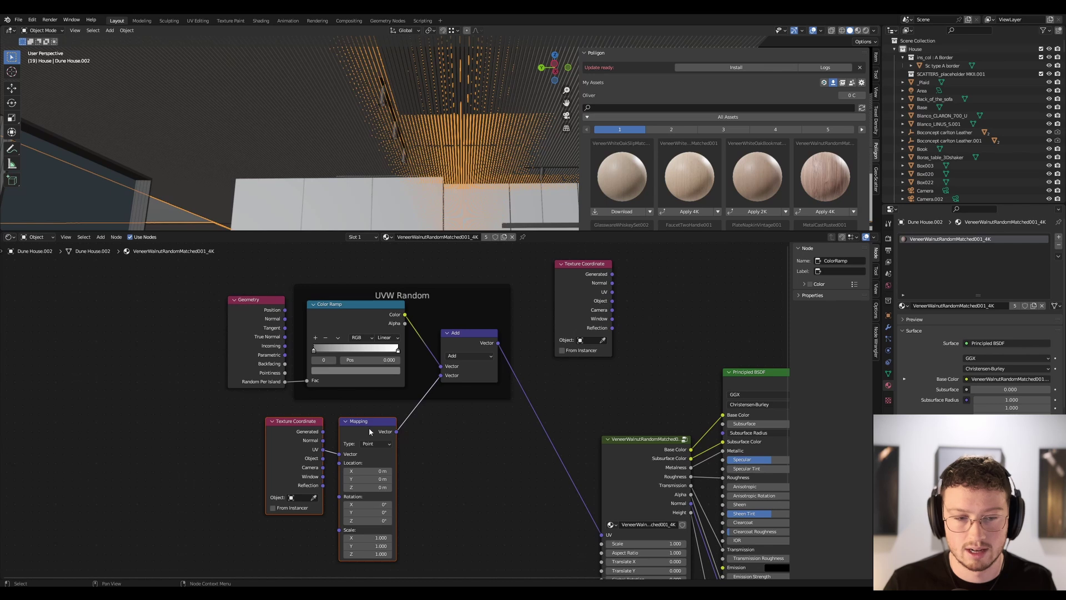
{"action": "key", "text": "g"}
{"action": "left_click", "coordinate": [373, 423]}
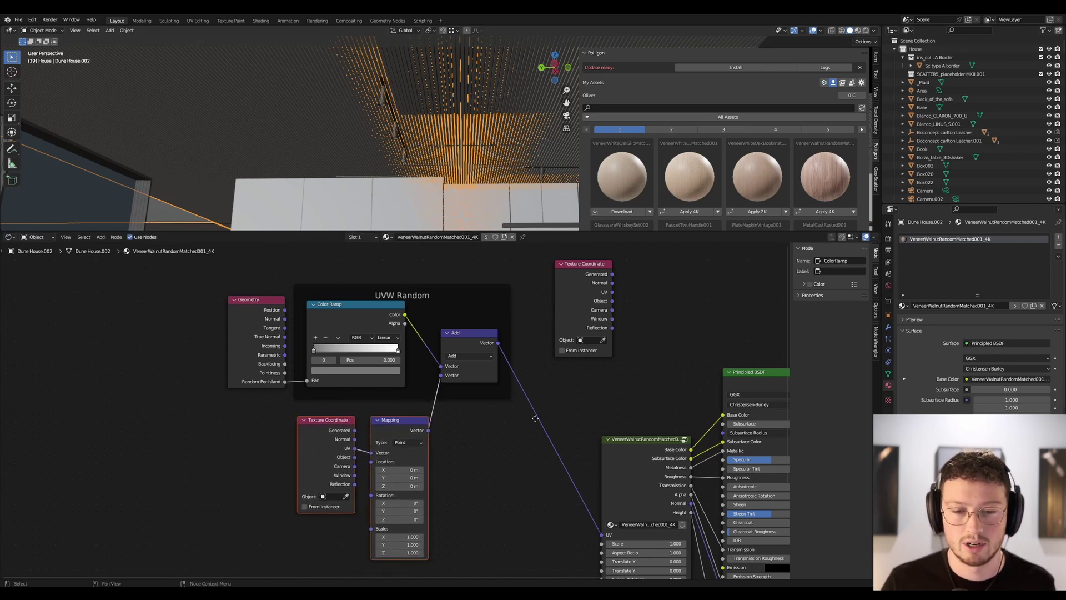
Step: Move the veneer group node up beside the Principled BSDF and select the UVW Random frame with the whole node tree in view
{"action": "middle_click_drag", "start_coordinate": [534, 418], "coordinate": [381, 334]}
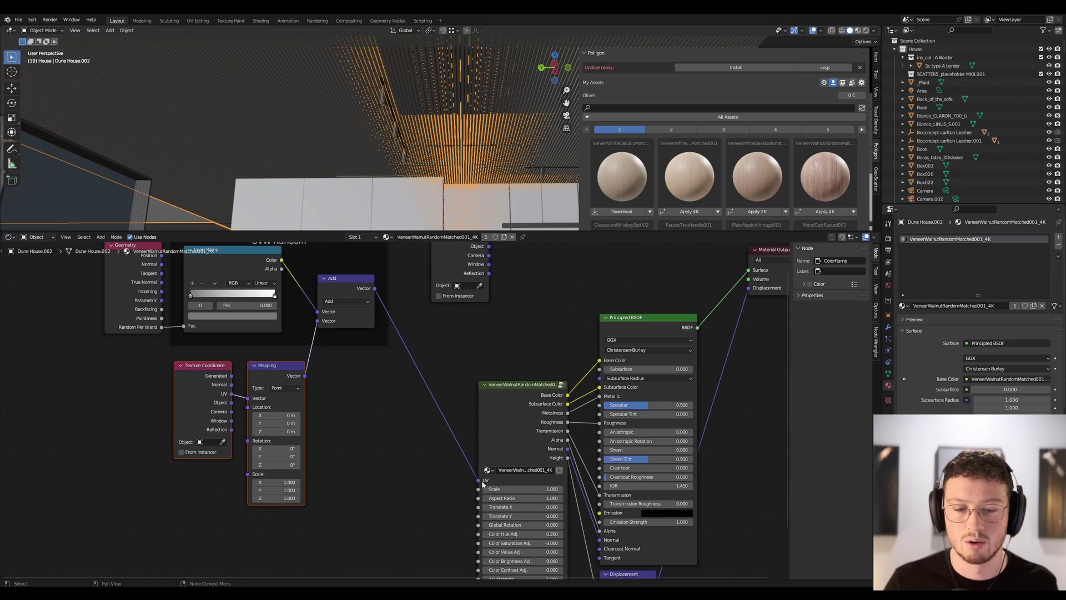
{"action": "left_click_drag", "start_coordinate": [502, 382], "coordinate": [495, 347]}
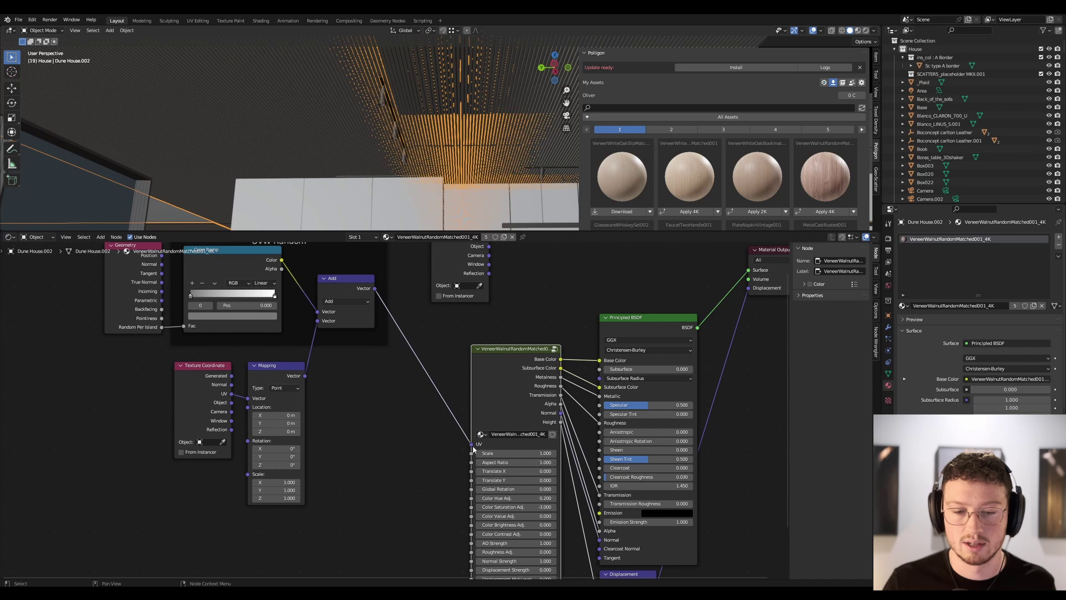
{"action": "key", "text": "Home"}
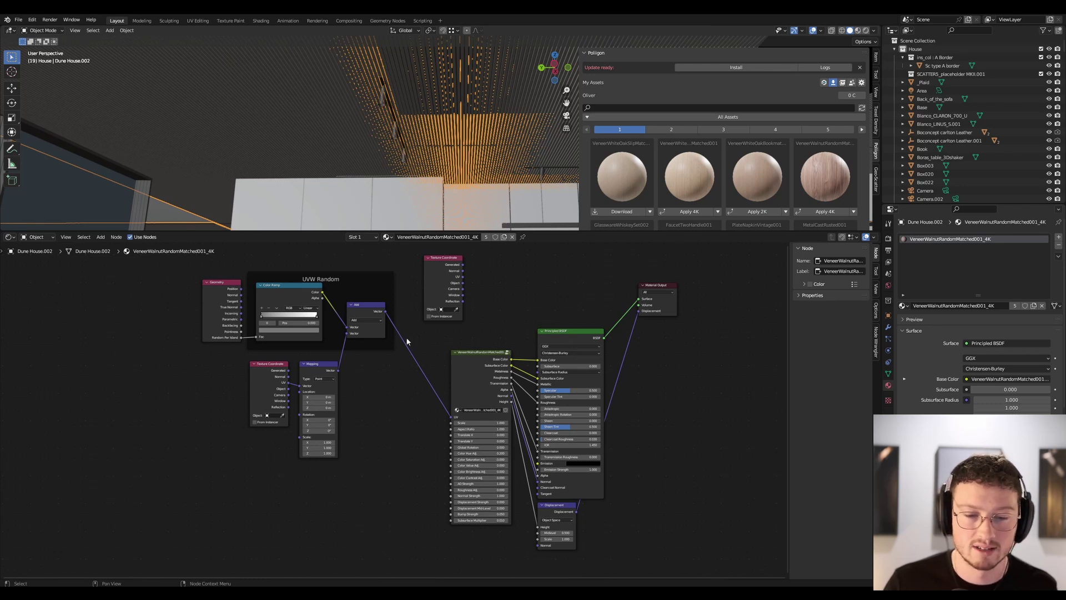
{"action": "left_click", "coordinate": [387, 313]}
{"action": "mouse_move", "coordinate": [386, 311]}
{"action": "left_mouse_down"}
{"action": "mouse_move", "coordinate": [417, 392]}
{"action": "mouse_move", "coordinate": [411, 444]}
{"action": "mouse_move", "coordinate": [435, 494]}
{"action": "mouse_move", "coordinate": [438, 542]}
{"action": "mouse_move", "coordinate": [389, 314]}
{"action": "mouse_move", "coordinate": [399, 322]}
{"action": "left_mouse_up"}
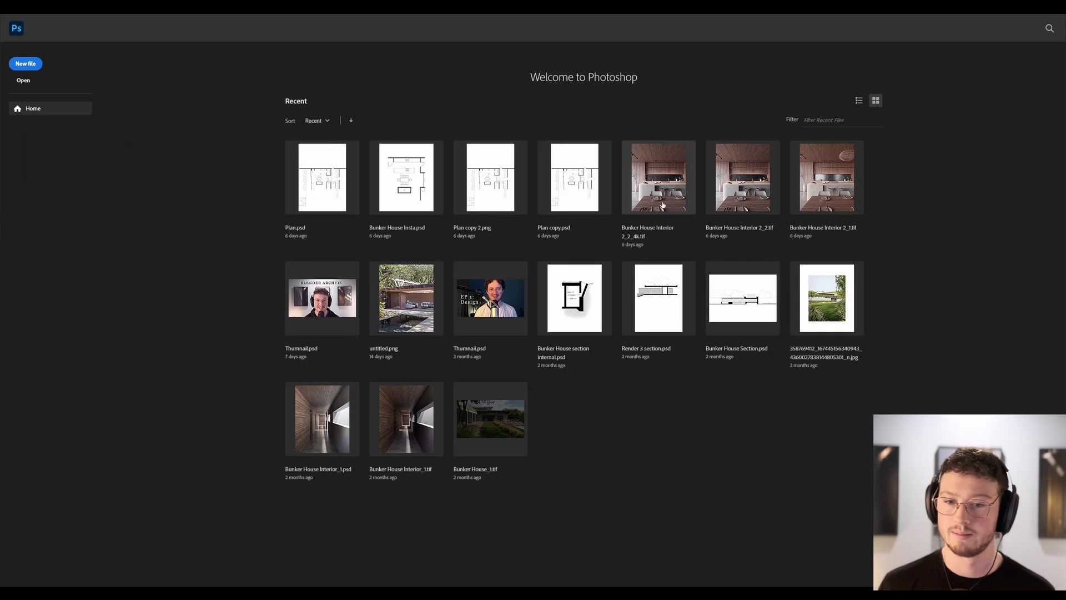
Step: Open Bunker House Interior 2_2_4k.tif in Photoshop and check the smart object contents of Layer 0 and Layer 1, closing each again
{"action": "left_click", "coordinate": [664, 200]}
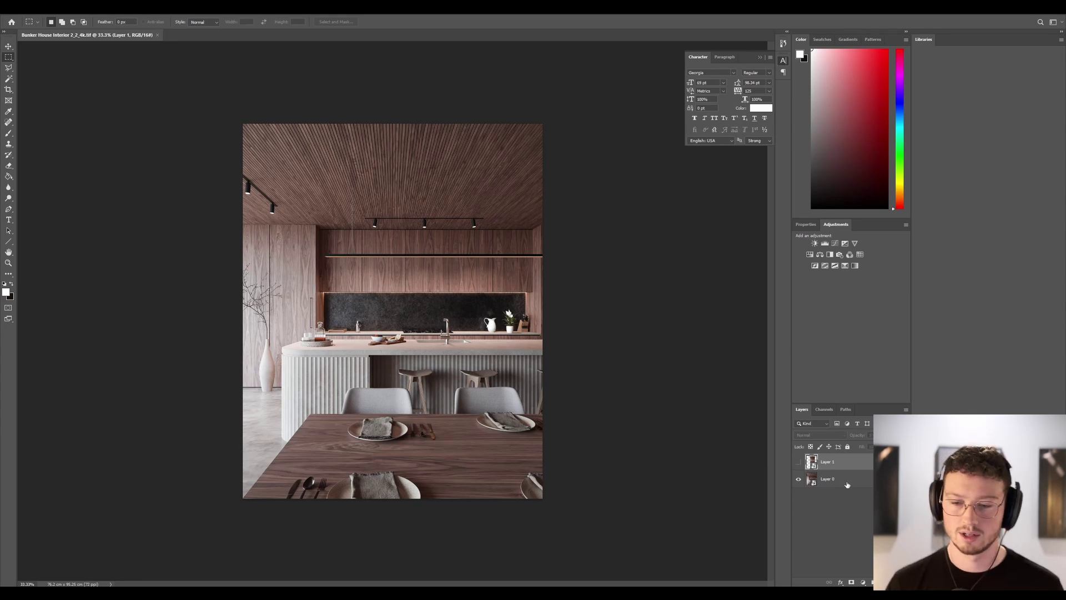
{"action": "left_click", "coordinate": [830, 481]}
{"action": "double_click", "coordinate": [812, 481]}
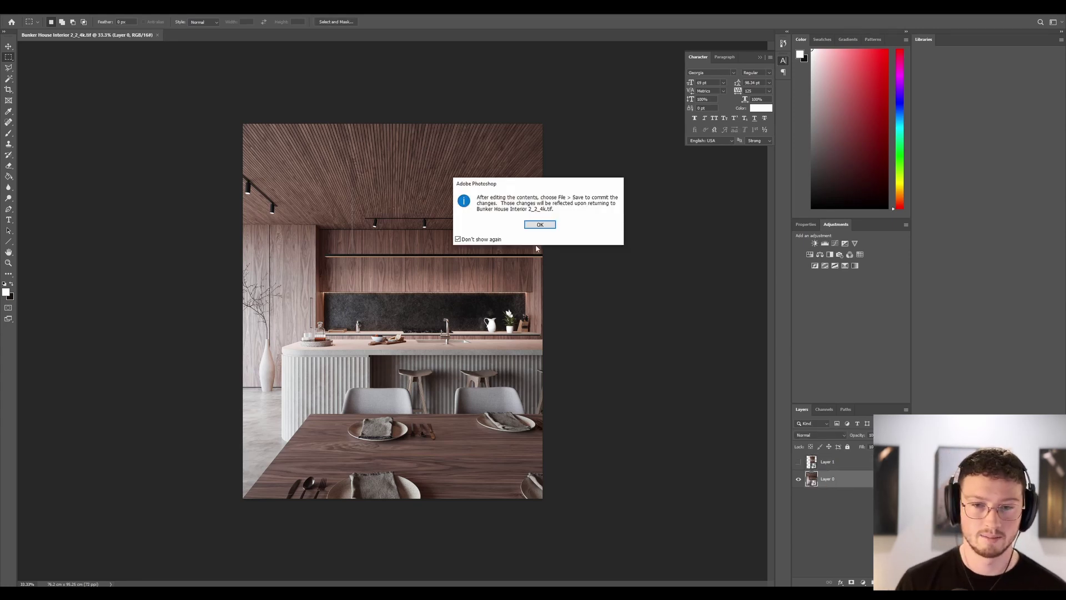
{"action": "left_click", "coordinate": [540, 224]}
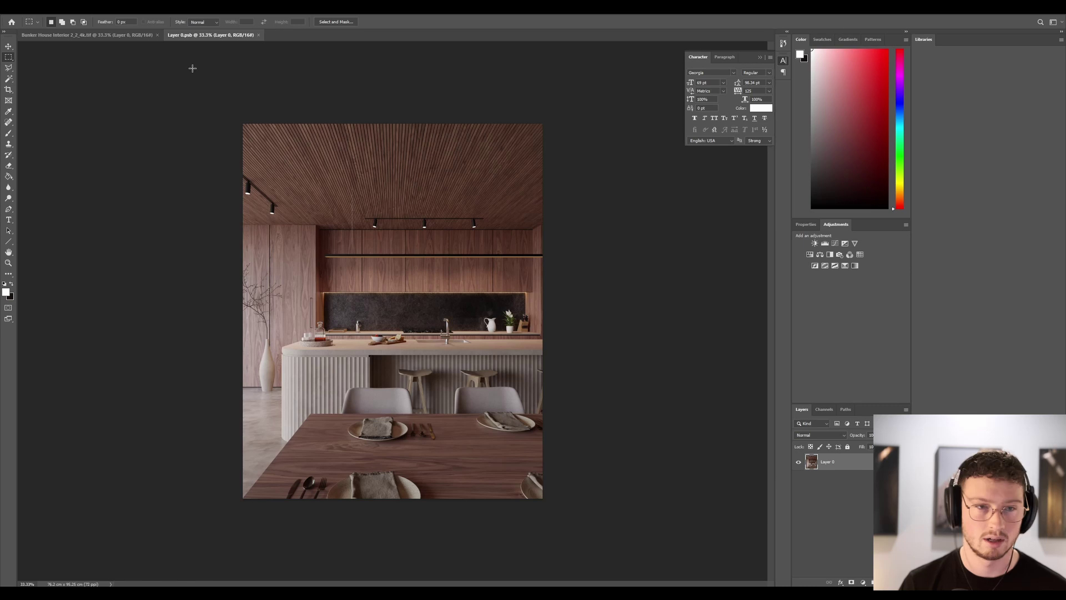
{"action": "left_click", "coordinate": [259, 35]}
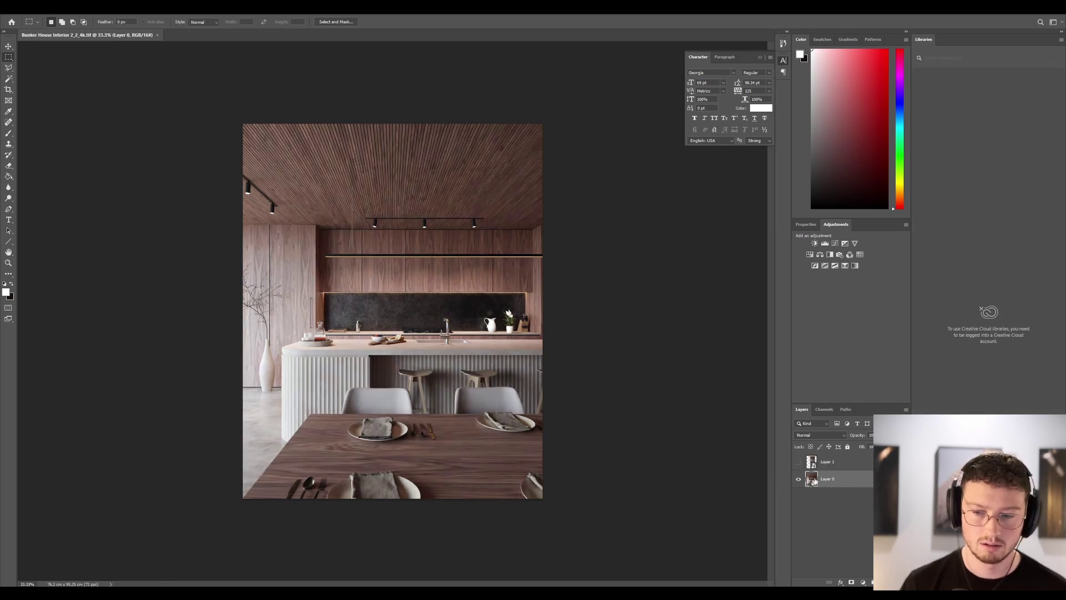
{"action": "double_click", "coordinate": [810, 461]}
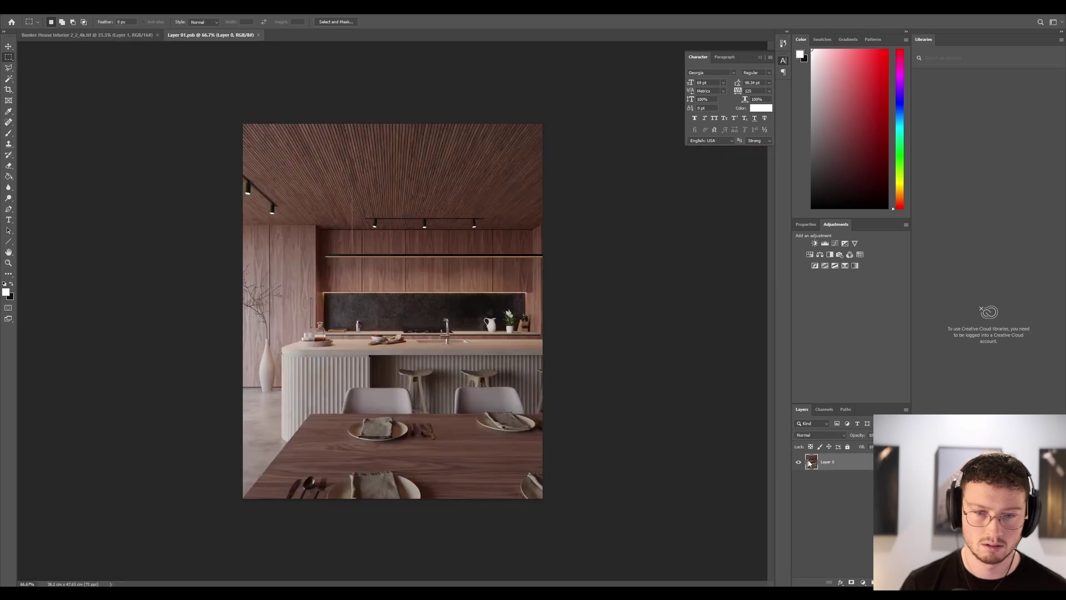
{"action": "left_click", "coordinate": [259, 35]}
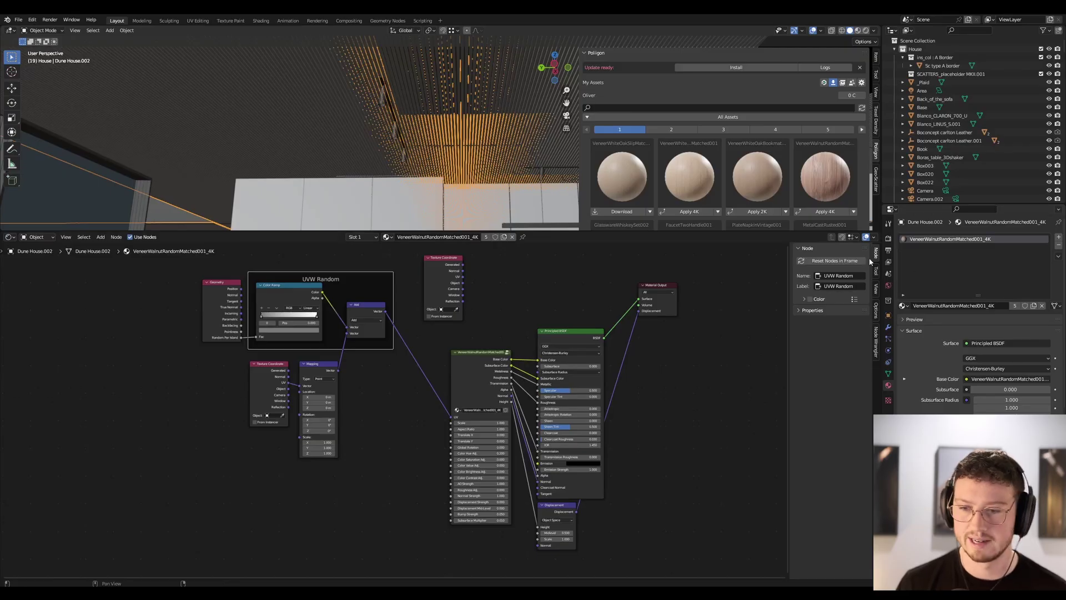
Step: Switch to Blender and review the Cycles sampling and denoising settings, the output resolution and the render performance settings
{"action": "left_click", "coordinate": [889, 239]}
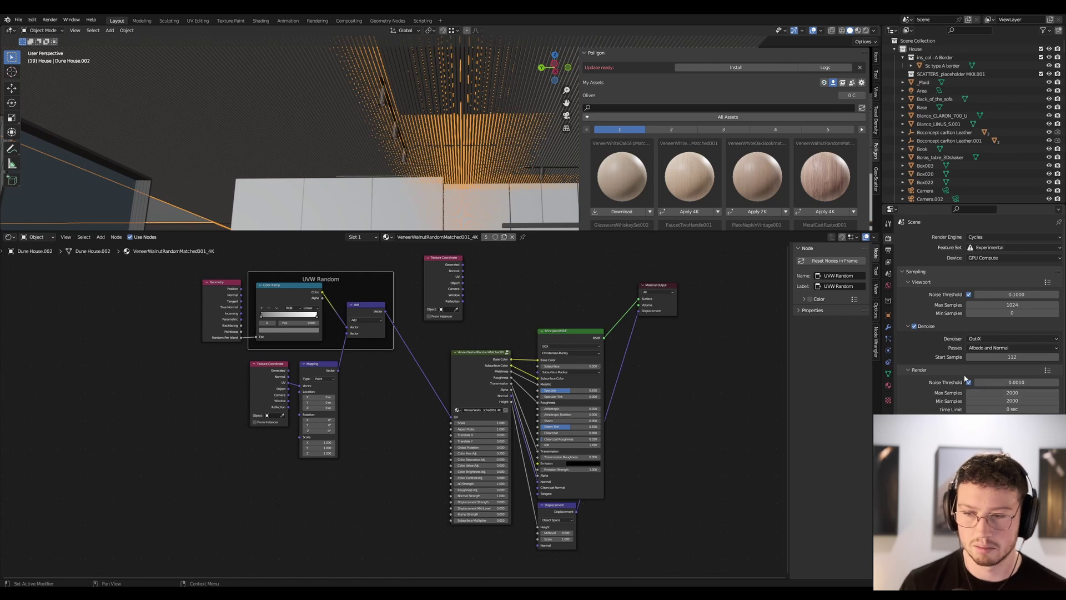
{"action": "left_click", "coordinate": [888, 250]}
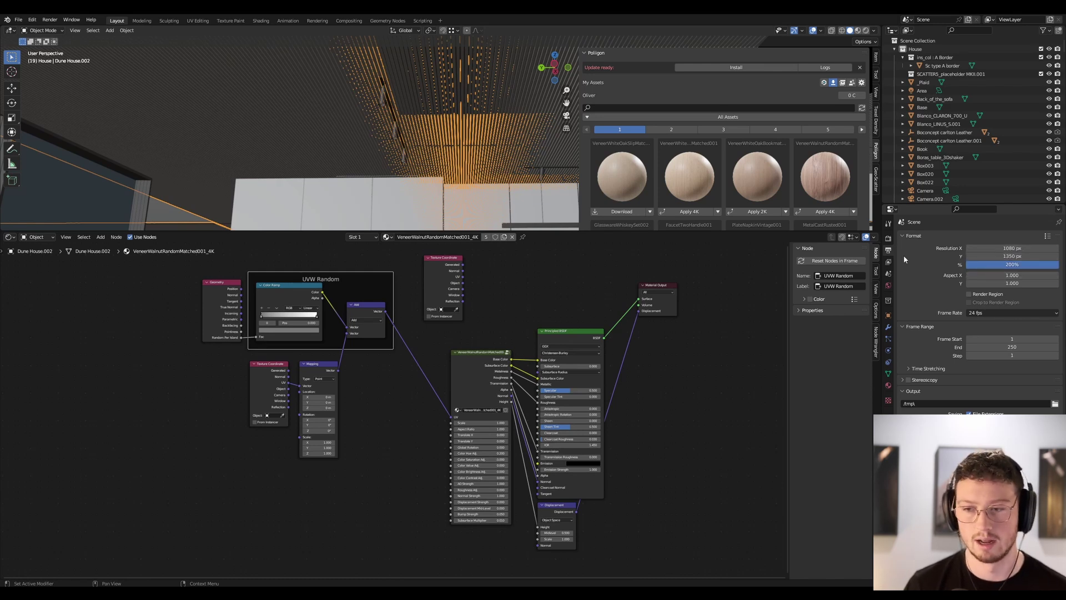
{"action": "left_click", "coordinate": [889, 238]}
{"action": "scroll", "coordinate": [966, 383], "scroll_direction": "down", "scroll_amount": 10}
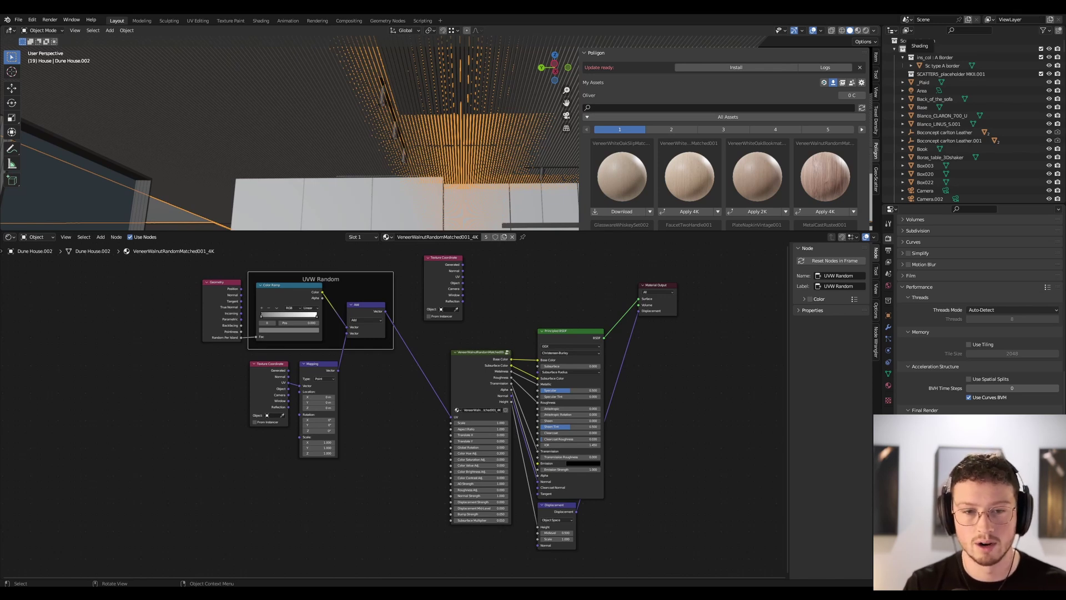
Step: Switch to Photoshop, compare Layer 0's render with its Camera Raw filter off and on, and open the filter's settings
{"action": "left_click", "coordinate": [1026, 7]}
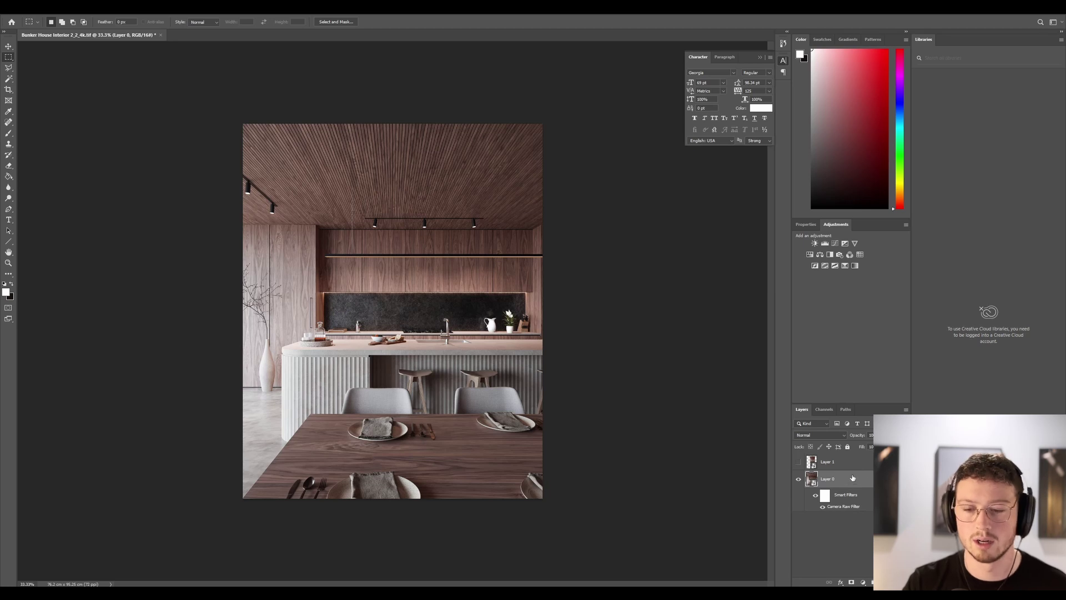
{"action": "scroll", "coordinate": [384, 226], "scroll_direction": "up", "scroll_amount": 8, "text": "alt"}
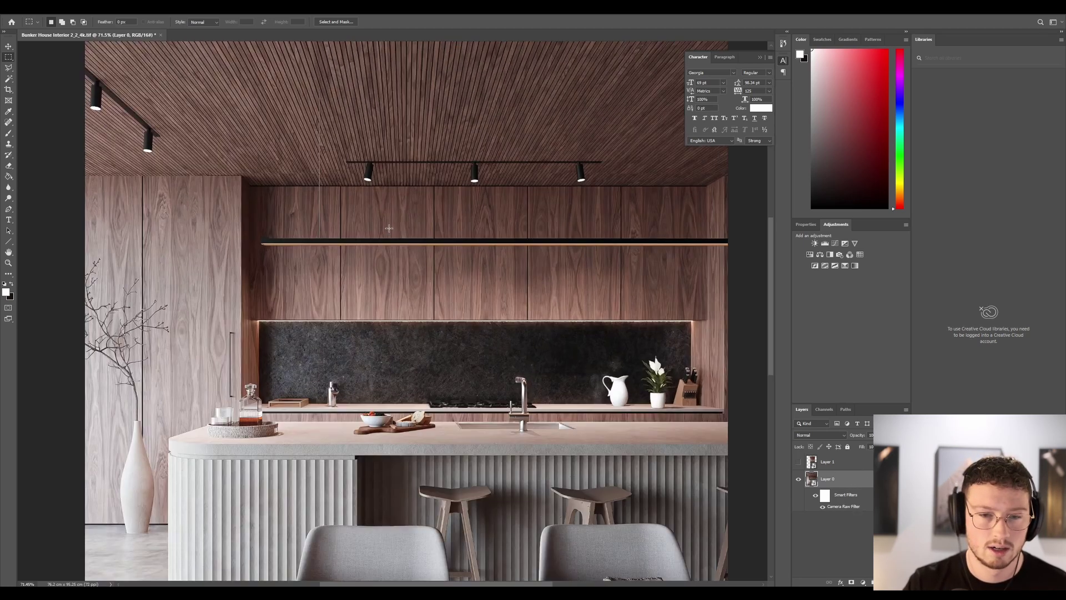
{"action": "scroll", "coordinate": [443, 246], "scroll_direction": "down", "scroll_amount": 9, "text": "alt"}
{"action": "scroll", "coordinate": [473, 295], "scroll_direction": "up", "scroll_amount": 5, "text": "alt"}
{"action": "scroll", "coordinate": [646, 406], "scroll_direction": "down", "scroll_amount": 2, "text": "alt"}
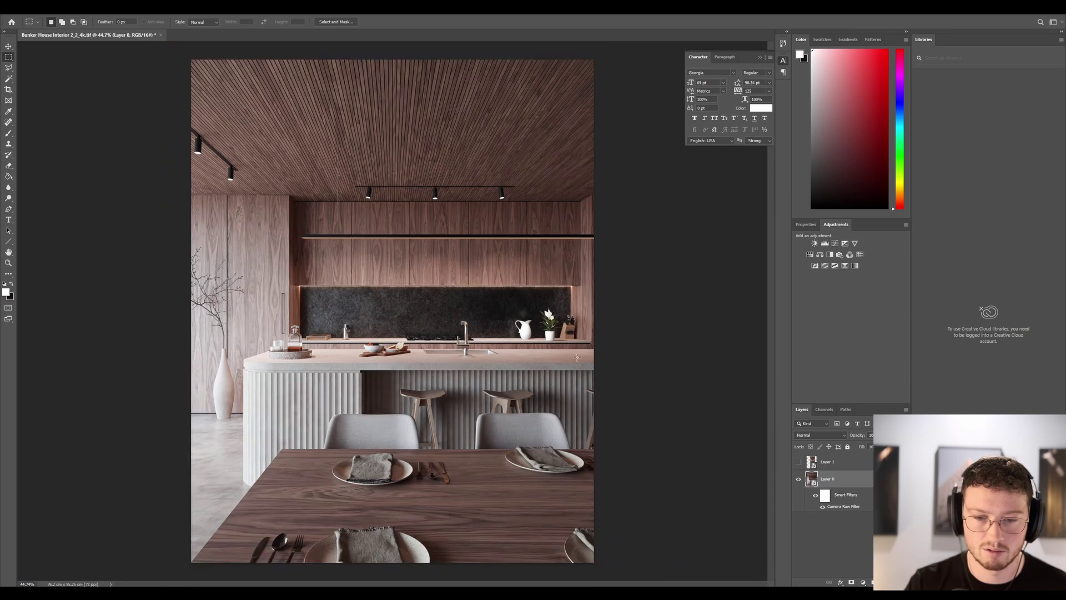
{"action": "left_click", "coordinate": [823, 507]}
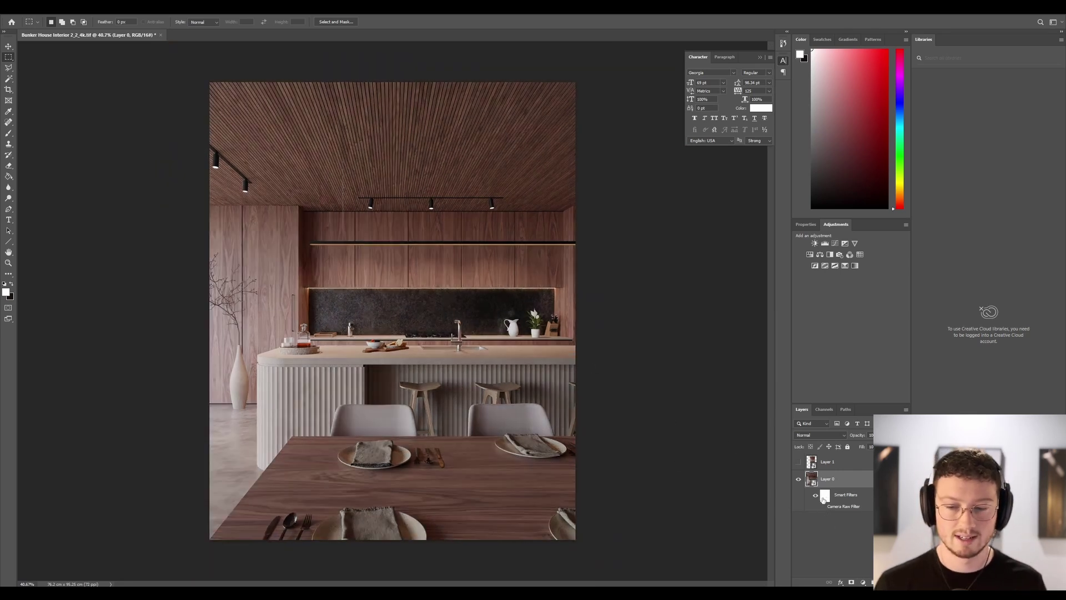
{"action": "scroll", "coordinate": [378, 383], "scroll_direction": "up", "scroll_amount": 1, "text": "alt"}
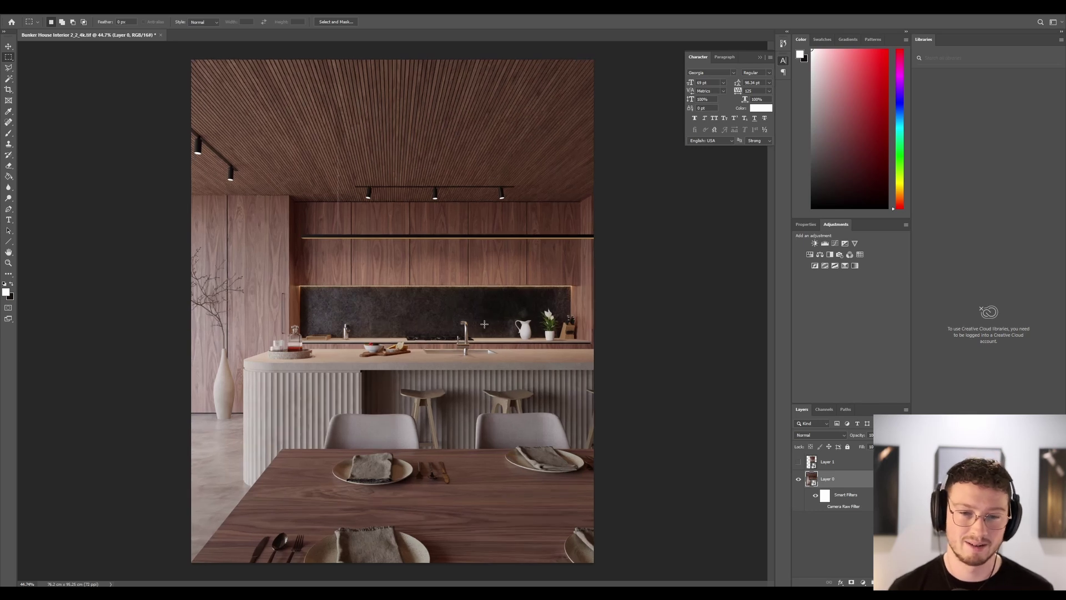
{"action": "left_click", "coordinate": [822, 507]}
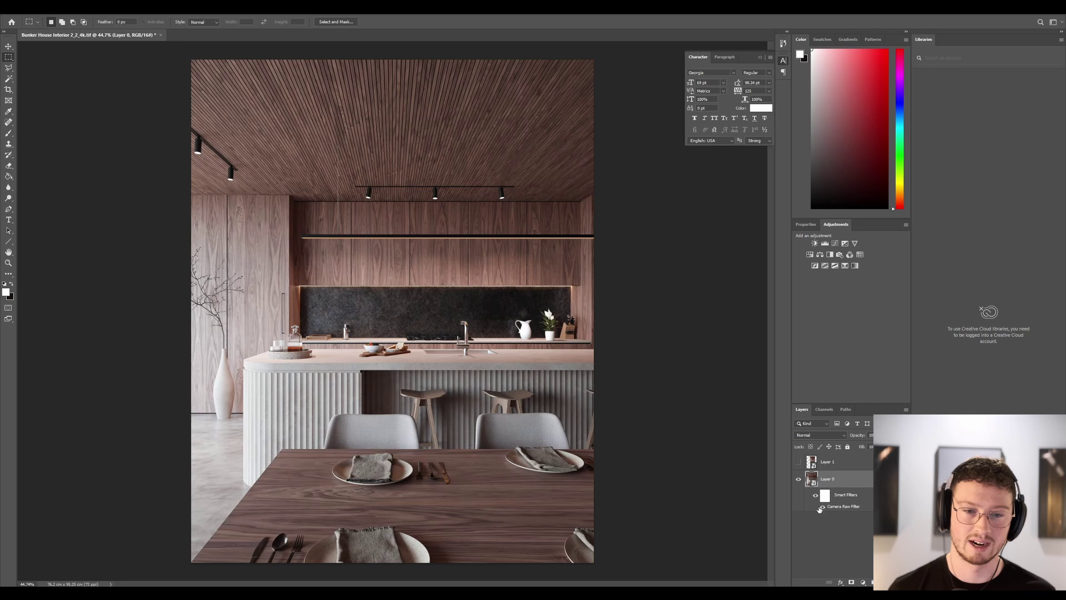
{"action": "double_click", "coordinate": [849, 506]}
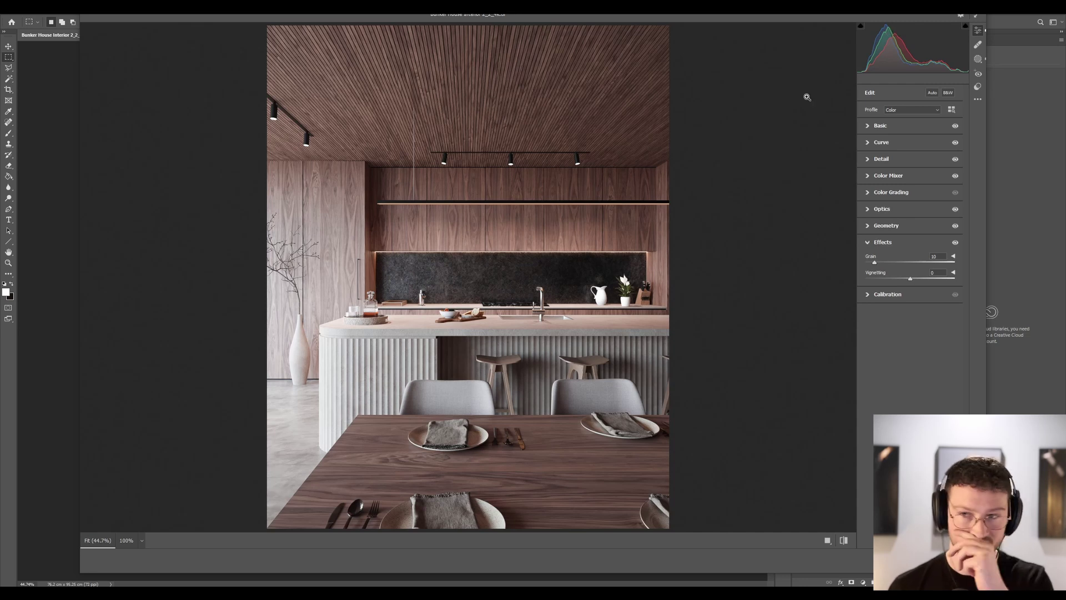
Step: Expand the Basic settings, try a warmer Temperature of +7 on the render, and restore it to -7
{"action": "left_click", "coordinate": [870, 127]}
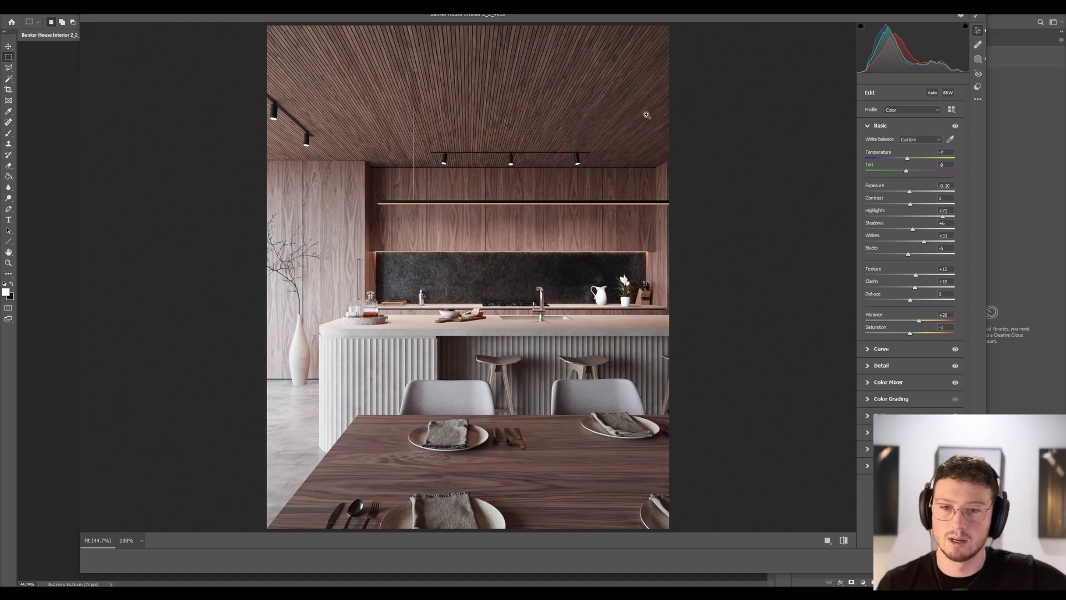
{"action": "scroll", "coordinate": [542, 230], "scroll_direction": "down", "scroll_amount": 2}
{"action": "scroll", "coordinate": [541, 231], "scroll_direction": "down", "scroll_amount": 1}
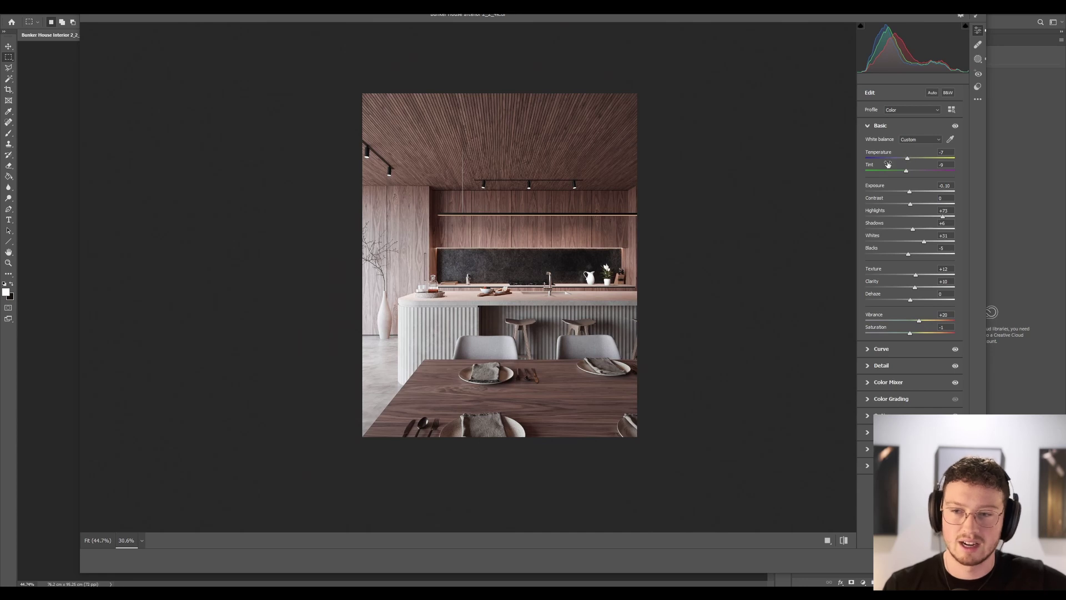
{"action": "mouse_move", "coordinate": [907, 159]}
{"action": "left_mouse_down"}
{"action": "mouse_move", "coordinate": [898, 159]}
{"action": "mouse_move", "coordinate": [912, 159]}
{"action": "left_mouse_up"}
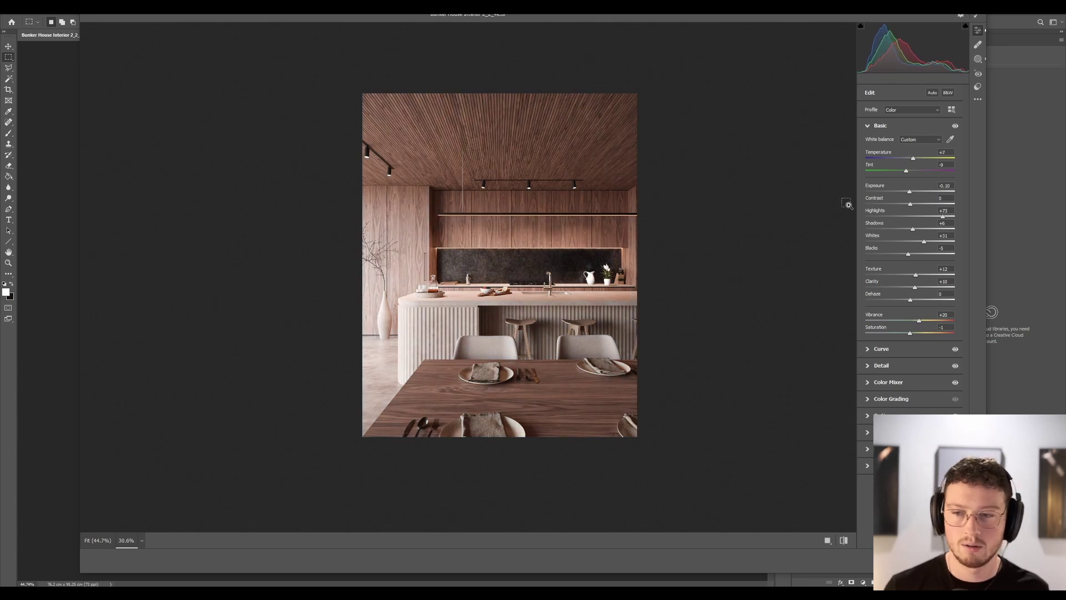
{"action": "type", "text": "-7"}
{"action": "key", "text": "Tab"}
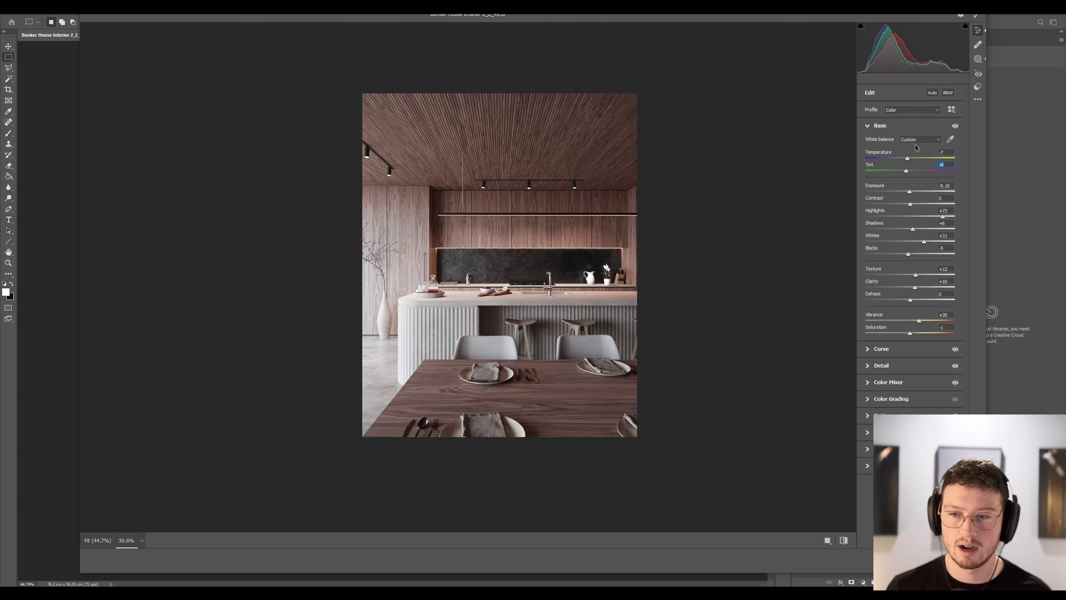
Step: Try sampling the white balance from the fluted front of the kitchen island and revert it
{"action": "left_click", "coordinate": [950, 139]}
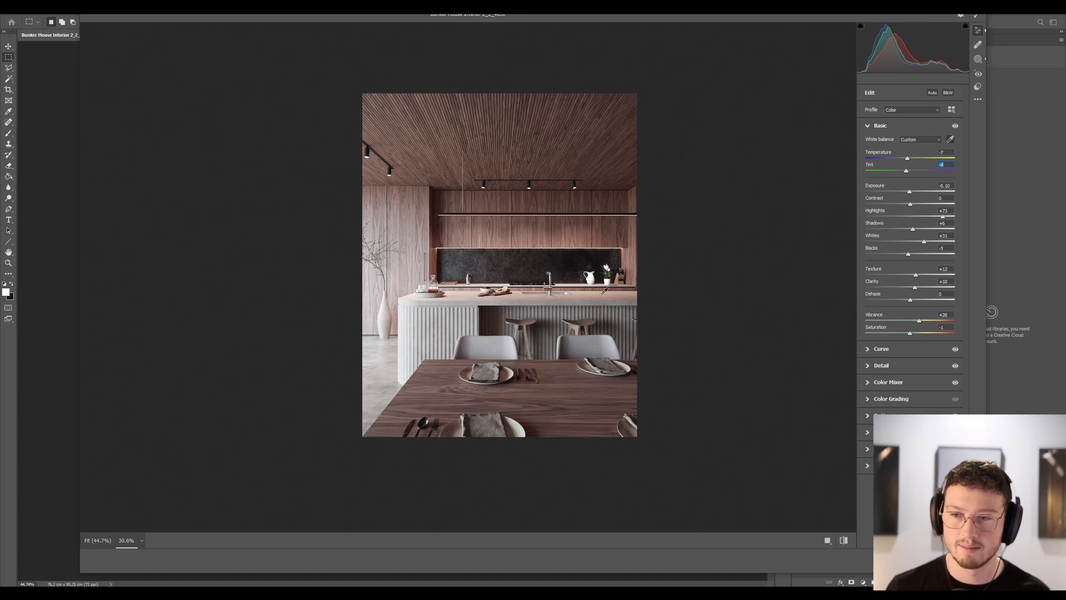
{"action": "left_click_drag", "start_coordinate": [388, 315], "coordinate": [464, 345]}
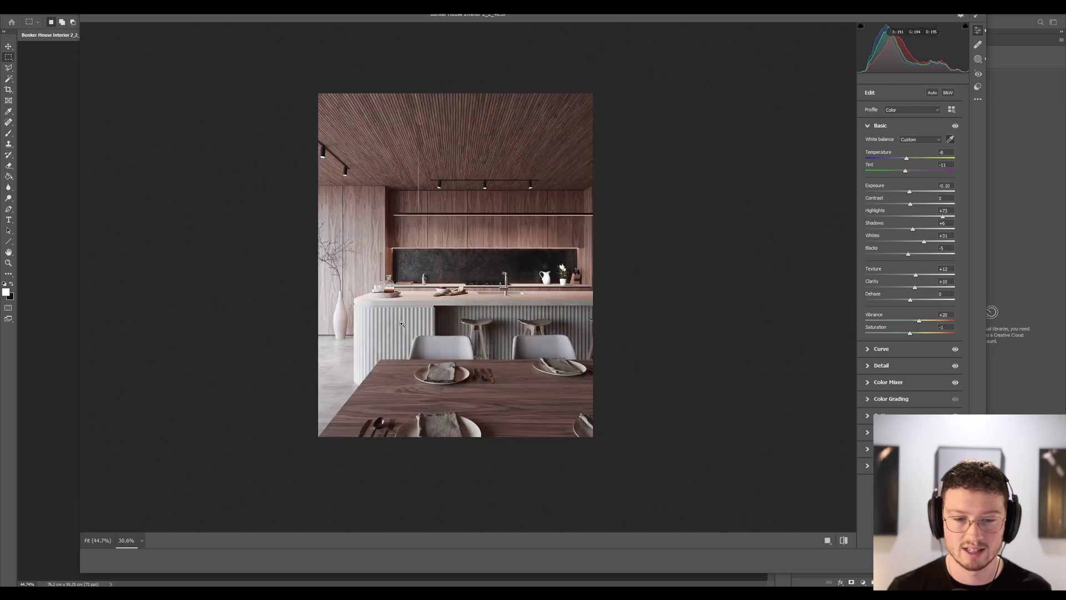
{"action": "key", "text": "ctrl+plus"}
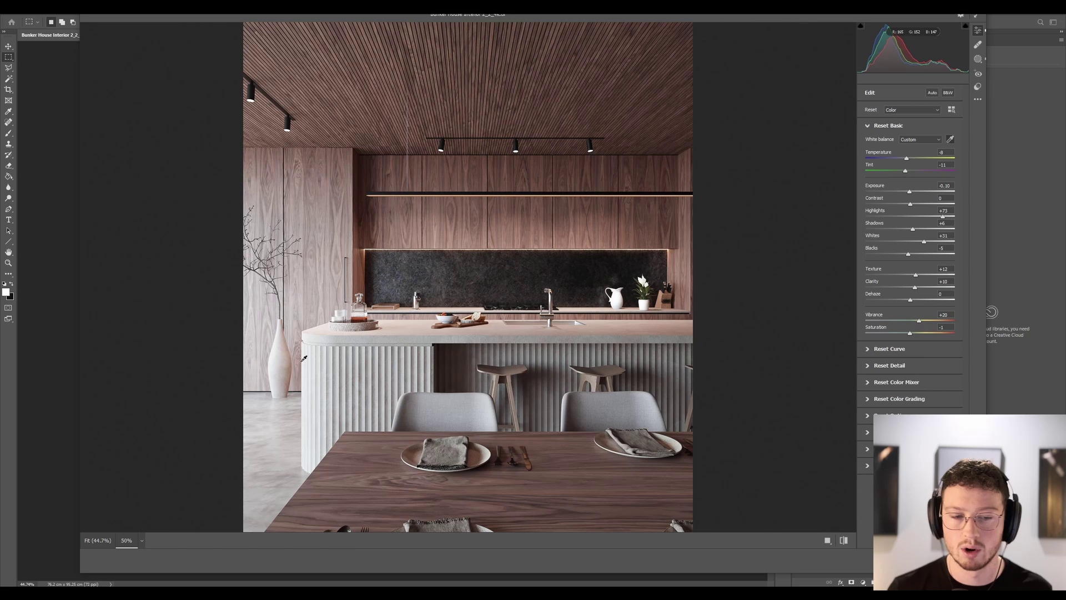
{"action": "scroll", "coordinate": [303, 359], "scroll_direction": "down", "scroll_amount": 3, "text": "alt"}
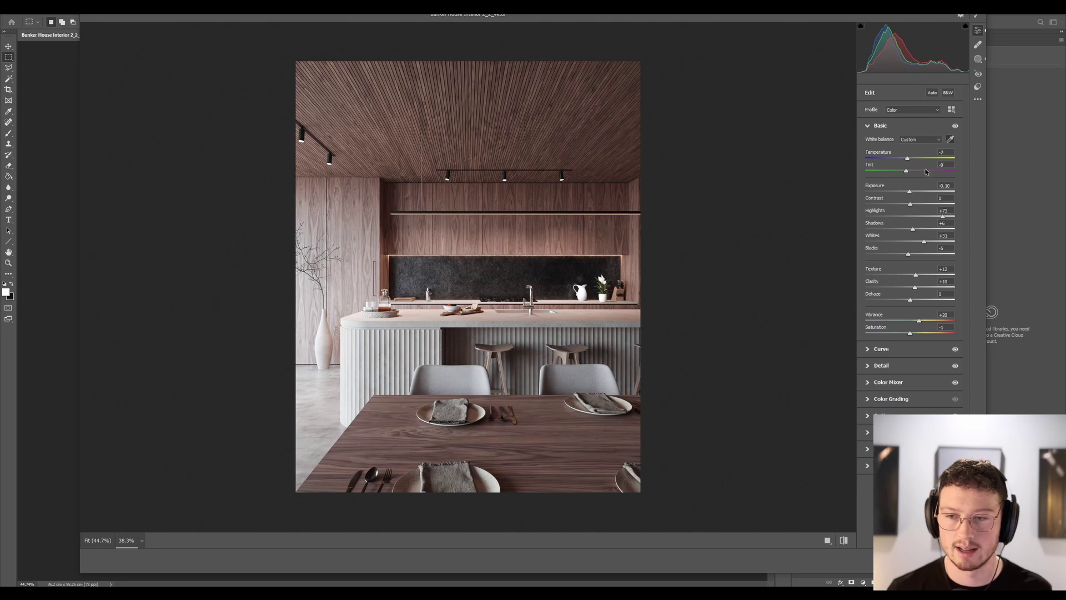
Step: Try lowering the Whites, undo the change, and switch the render to black and white
{"action": "left_click_drag", "start_coordinate": [925, 242], "coordinate": [908, 243]}
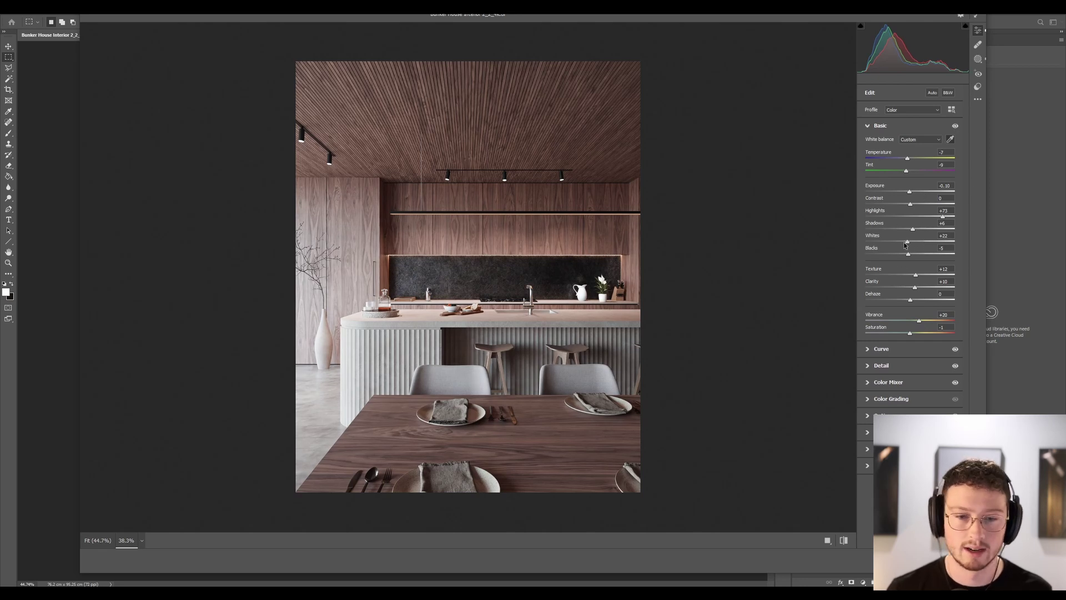
{"action": "key", "text": "ctrl+z"}
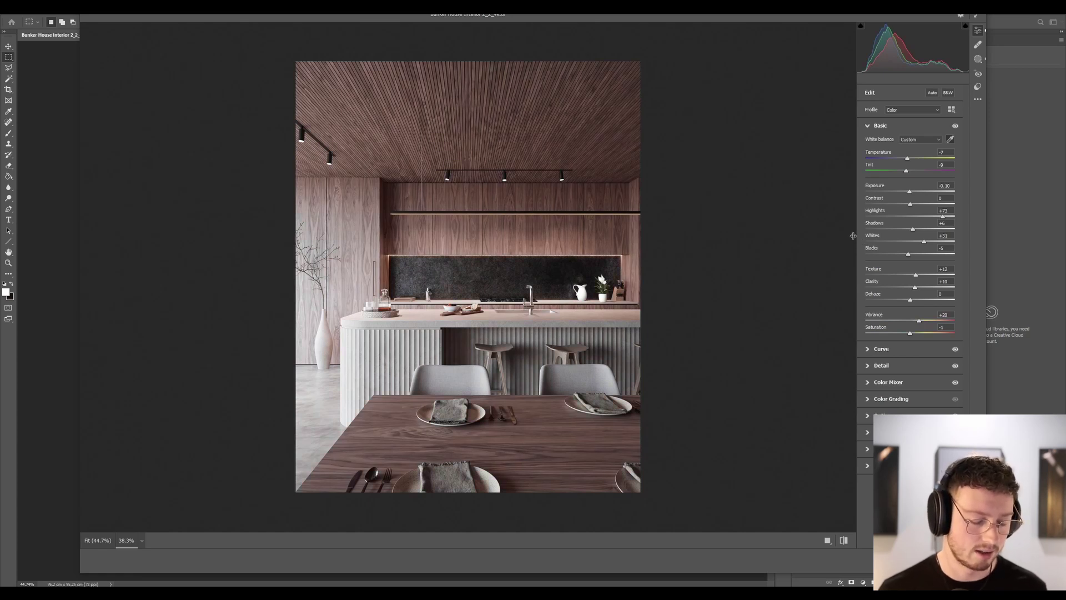
{"action": "key", "text": "v"}
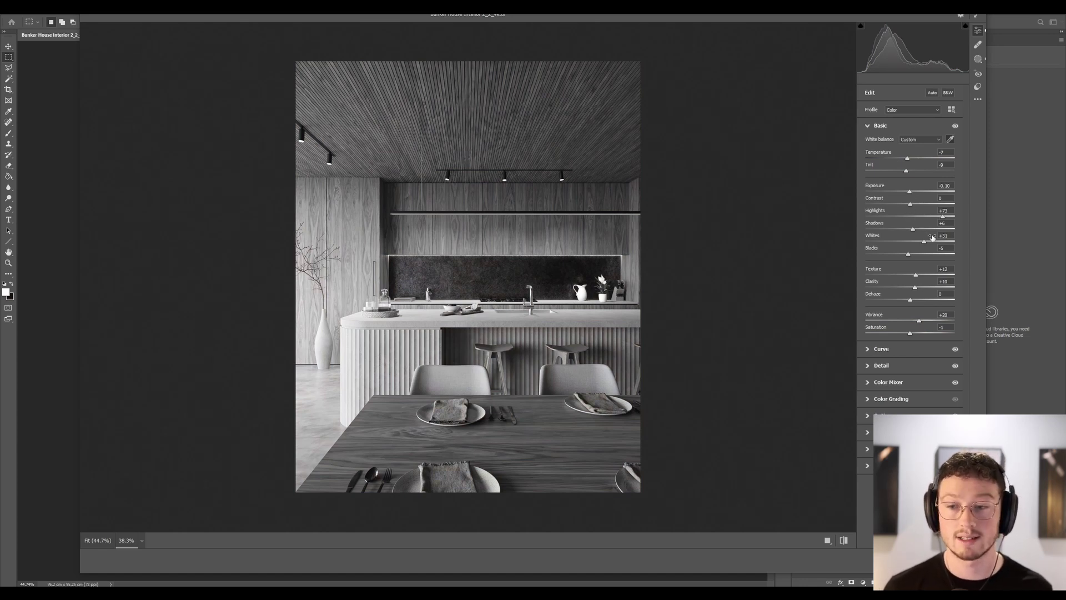
Step: Try a Vibrance of +10 and a Saturation of +100, and undo both changes
{"action": "left_click_drag", "start_coordinate": [883, 229], "coordinate": [909, 257]}
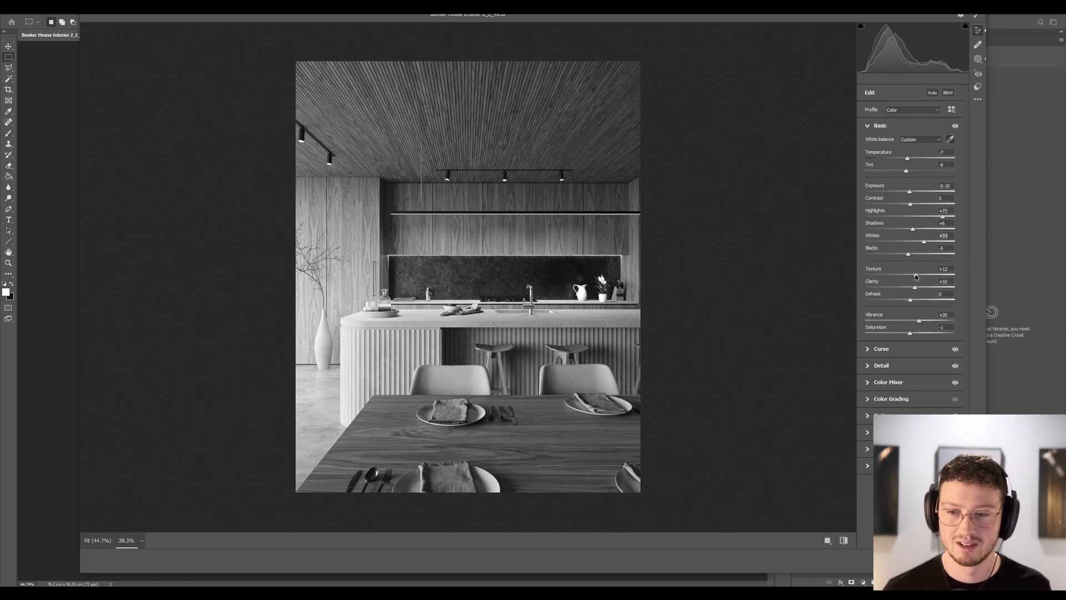
{"action": "left_click_drag", "start_coordinate": [915, 276], "coordinate": [916, 277]}
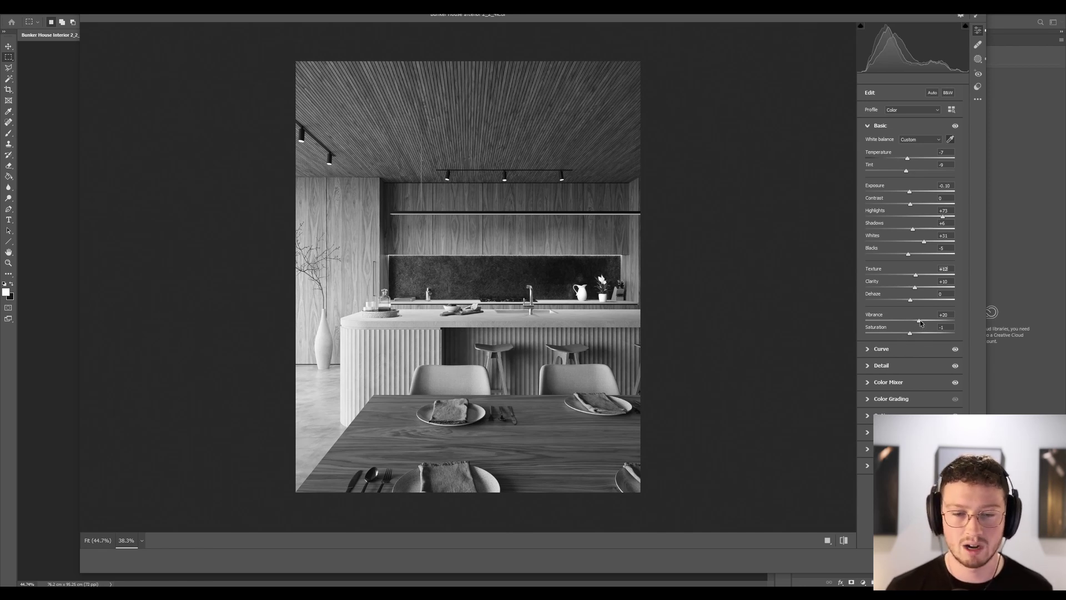
{"action": "left_click_drag", "start_coordinate": [919, 321], "coordinate": [876, 333]}
{"action": "left_click", "coordinate": [942, 333]}
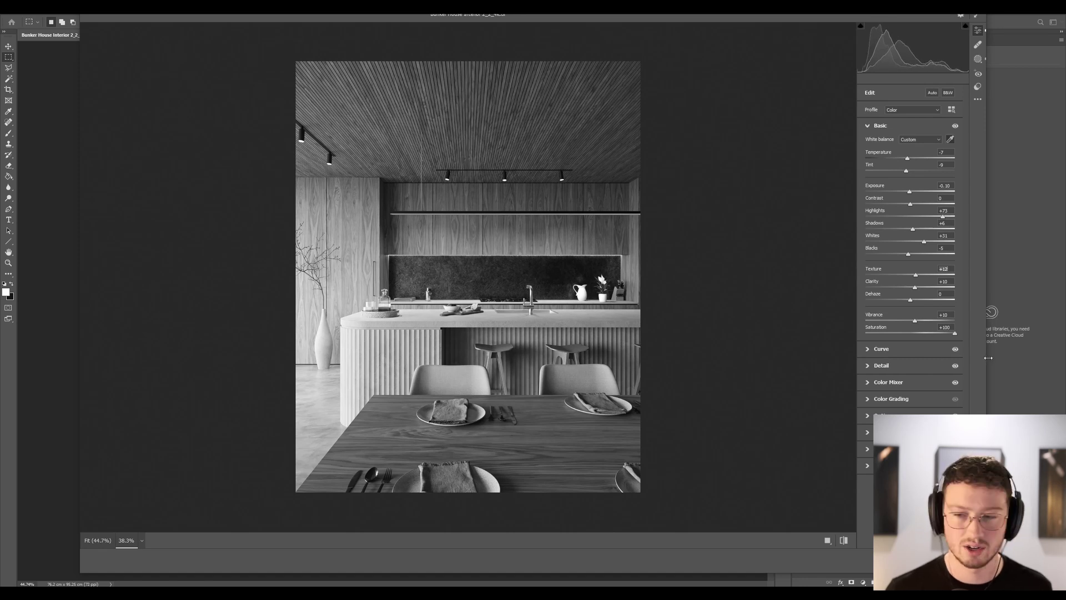
{"action": "key", "text": "ctrl+z"}
{"action": "key", "text": "ctrl+z"}
{"action": "key", "text": "ctrl+z"}
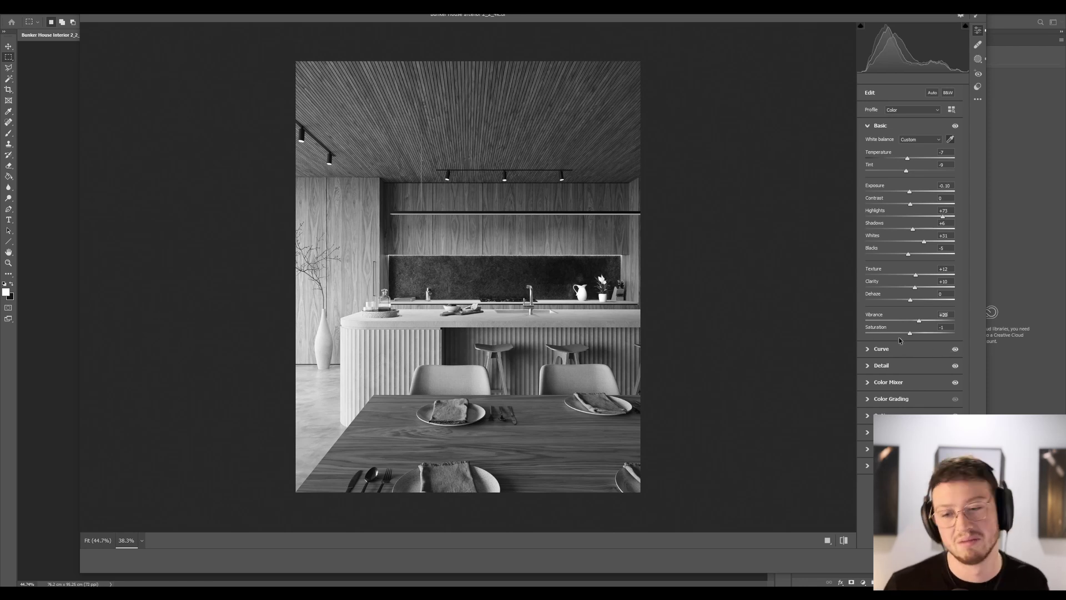
Step: Expand the Curve settings, disable the curve, and compare the render with the Basic adjustments off and on
{"action": "left_click", "coordinate": [880, 349]}
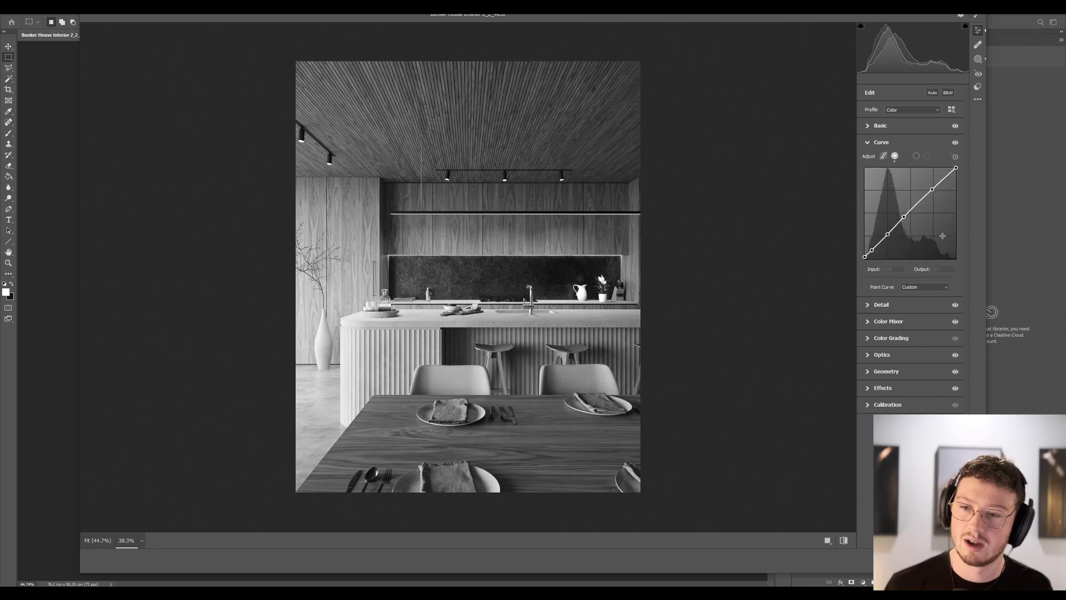
{"action": "left_click", "coordinate": [955, 142]}
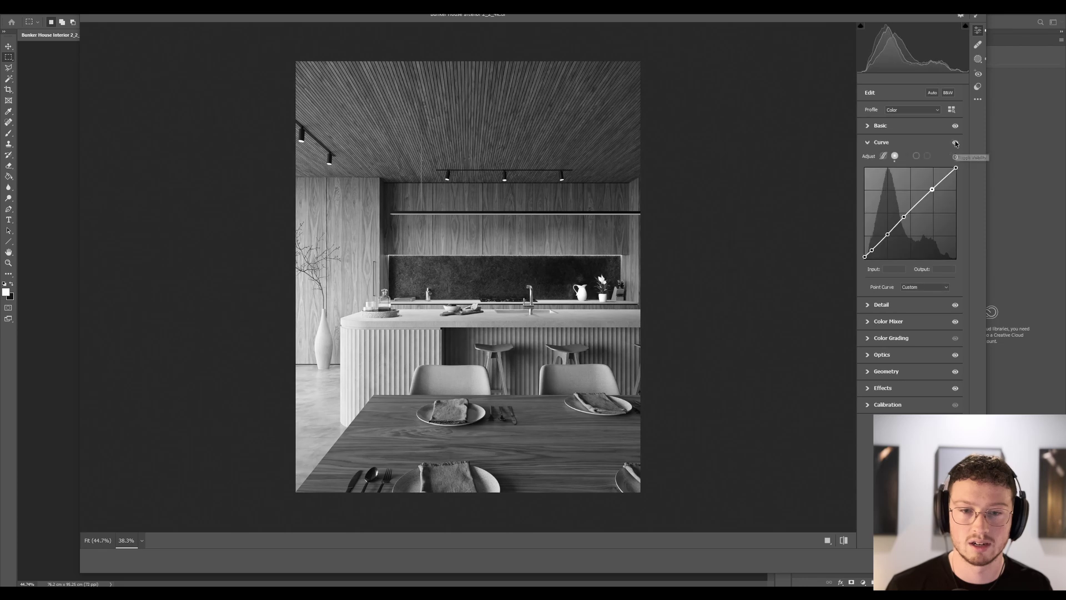
{"action": "left_click", "coordinate": [955, 126]}
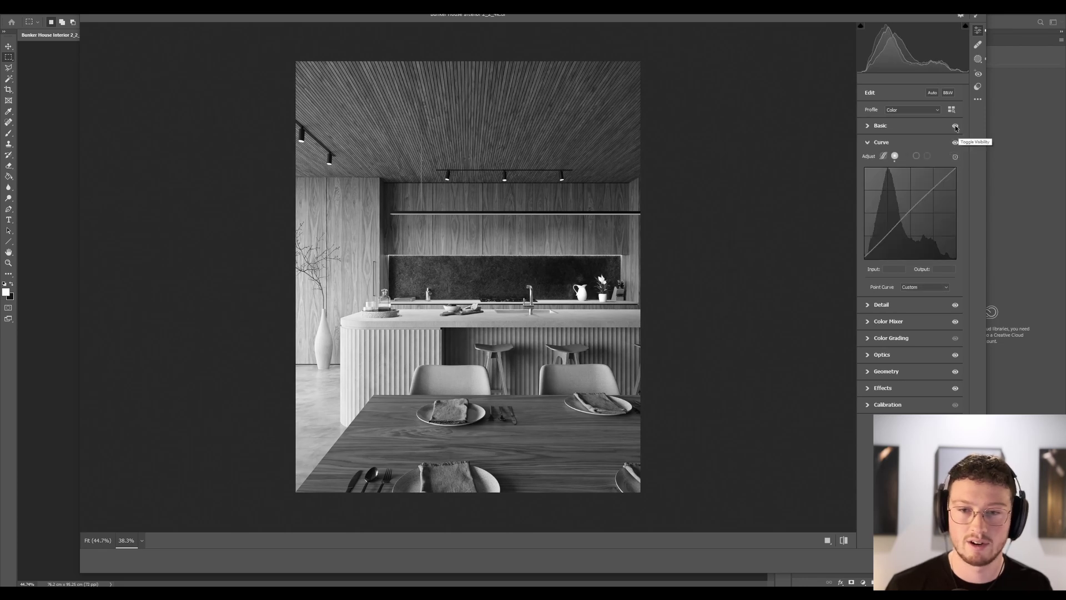
{"action": "left_click", "coordinate": [955, 126]}
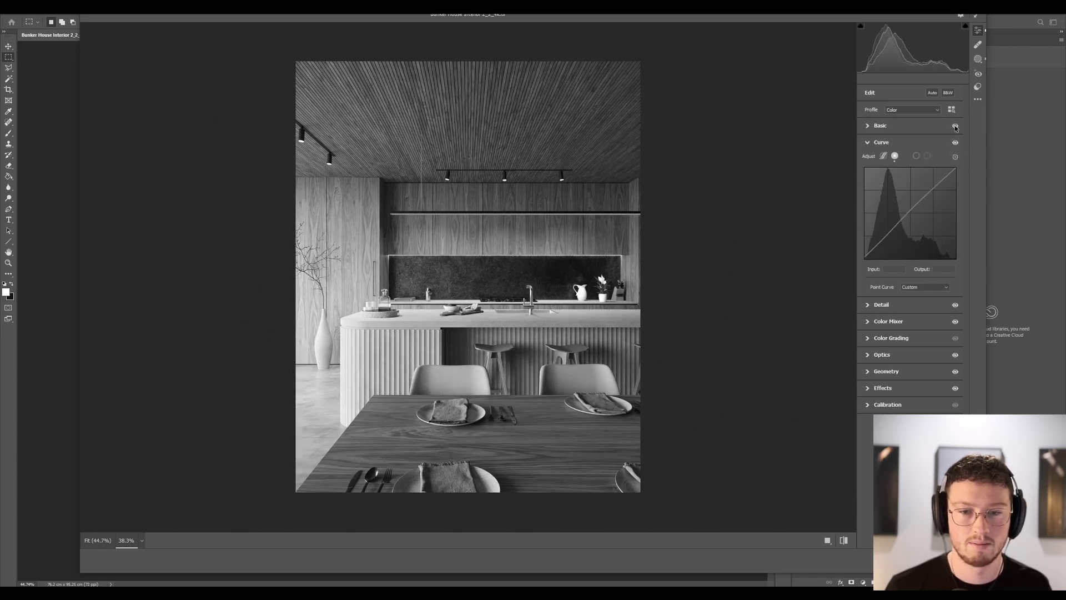
{"action": "left_click", "coordinate": [955, 126]}
{"action": "left_click", "coordinate": [956, 126]}
{"action": "left_click", "coordinate": [955, 126]}
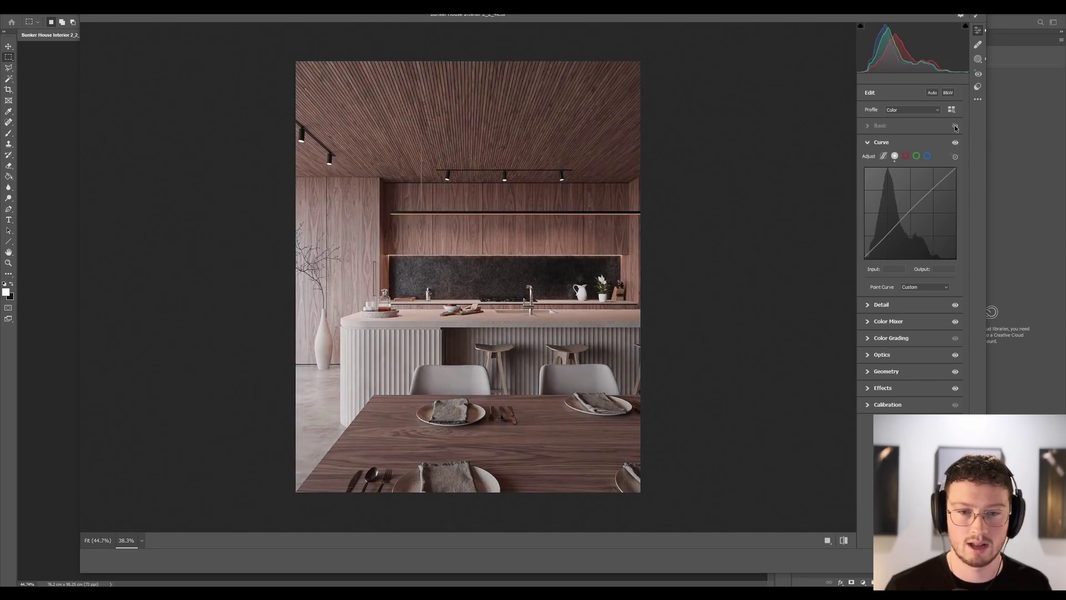
{"action": "left_click", "coordinate": [955, 126]}
{"action": "left_click", "coordinate": [955, 126]}
{"action": "left_click", "coordinate": [956, 126]}
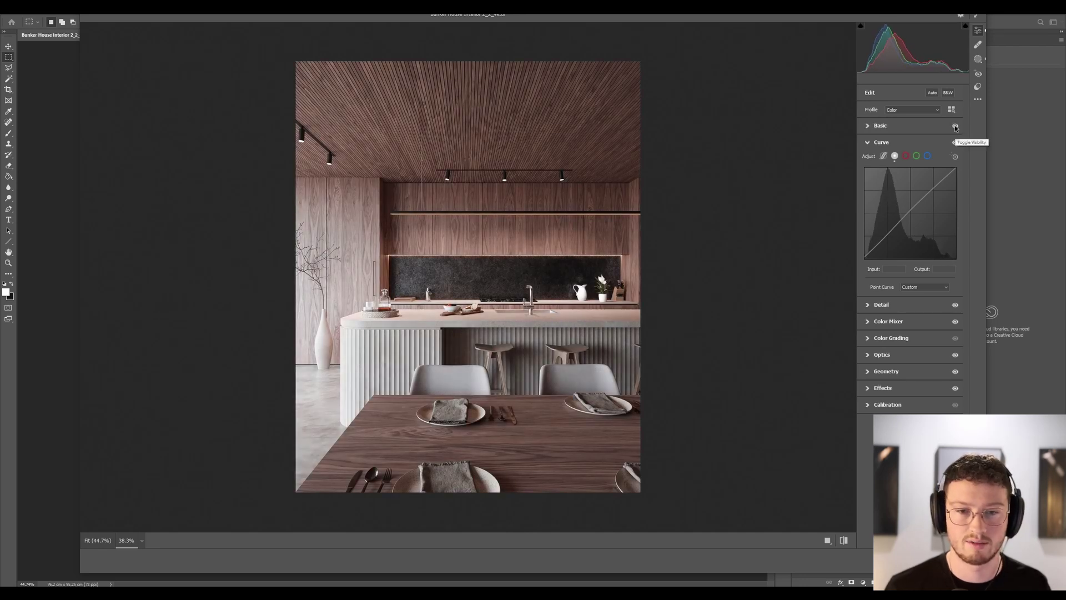
Step: Compare the render with the Curve adjustment switched off and on, leaving it enabled
{"action": "left_click", "coordinate": [956, 143]}
{"action": "left_click", "coordinate": [955, 143]}
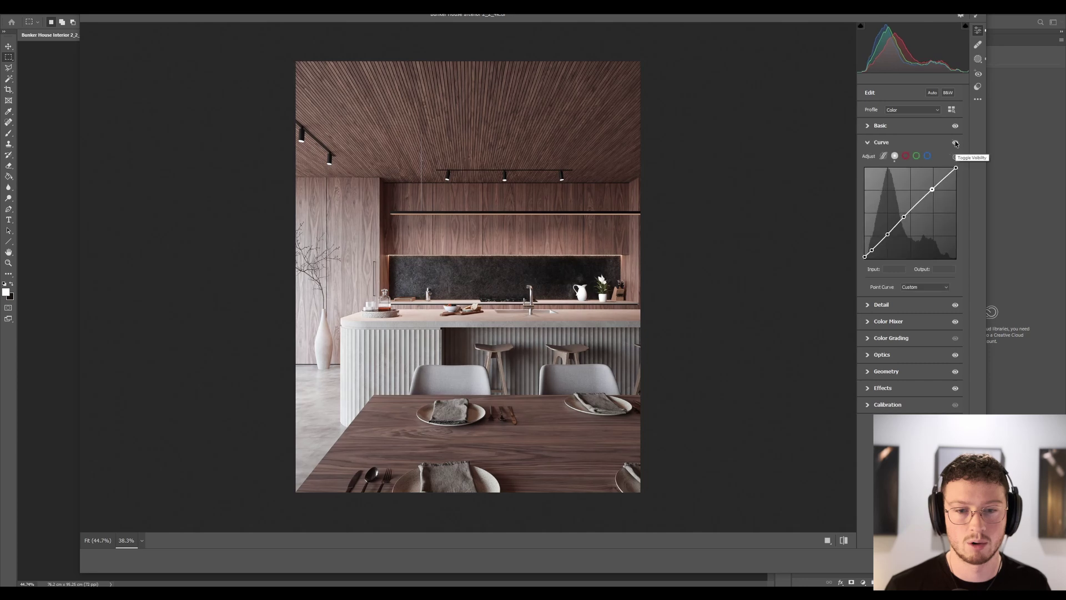
{"action": "left_click", "coordinate": [955, 143]}
{"action": "left_click", "coordinate": [956, 143]}
{"action": "left_click", "coordinate": [956, 143]}
{"action": "left_click", "coordinate": [956, 143]}
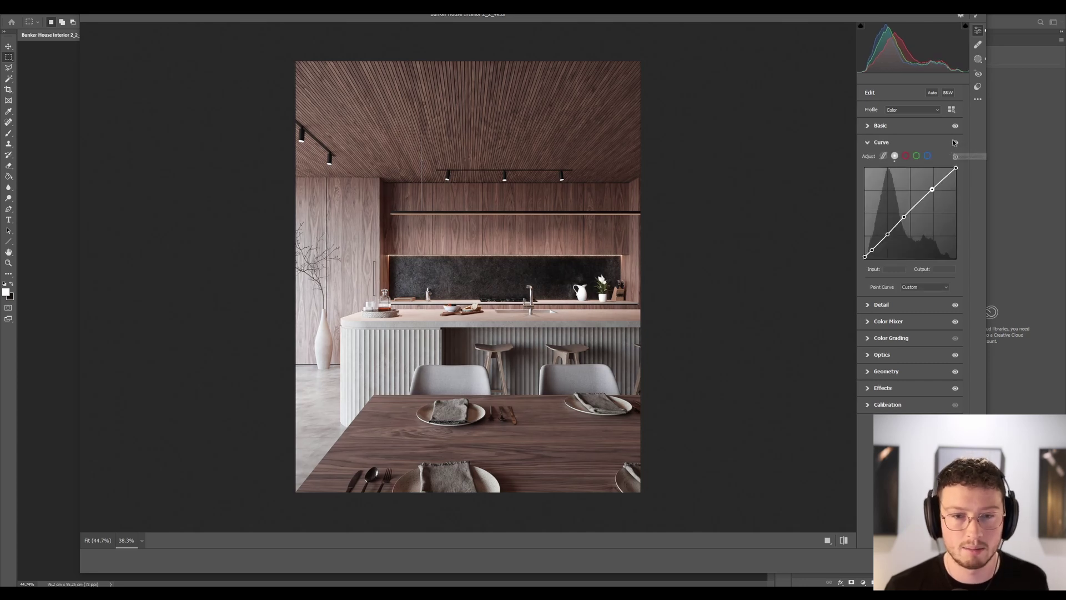
Step: Compare the Detail adjustments off and on, and expand them to review the sharpening and noise reduction
{"action": "left_click", "coordinate": [959, 304]}
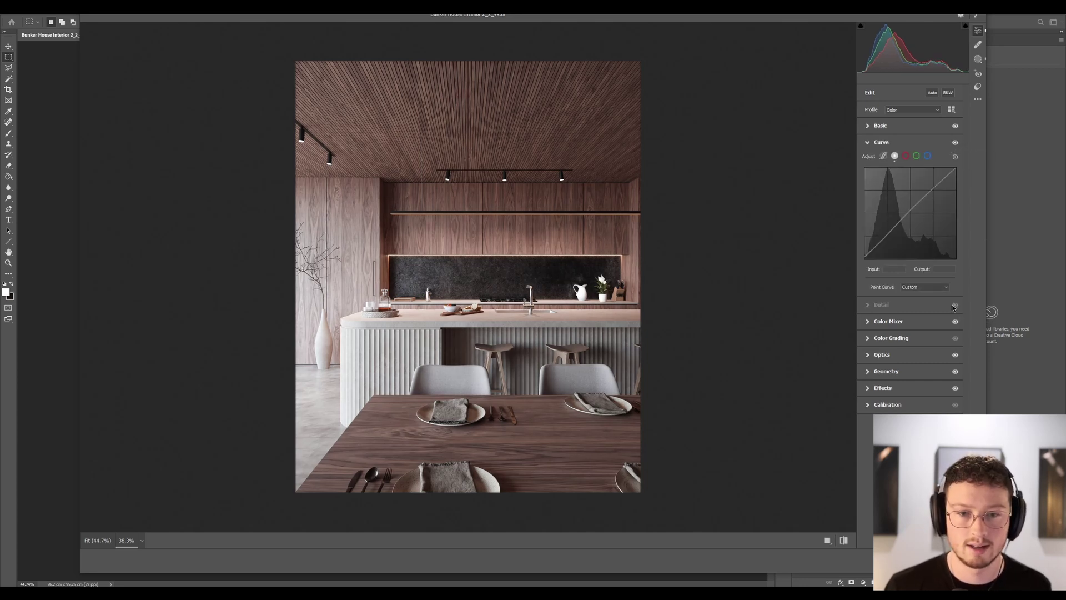
{"action": "left_click", "coordinate": [953, 306]}
{"action": "left_click", "coordinate": [867, 305]}
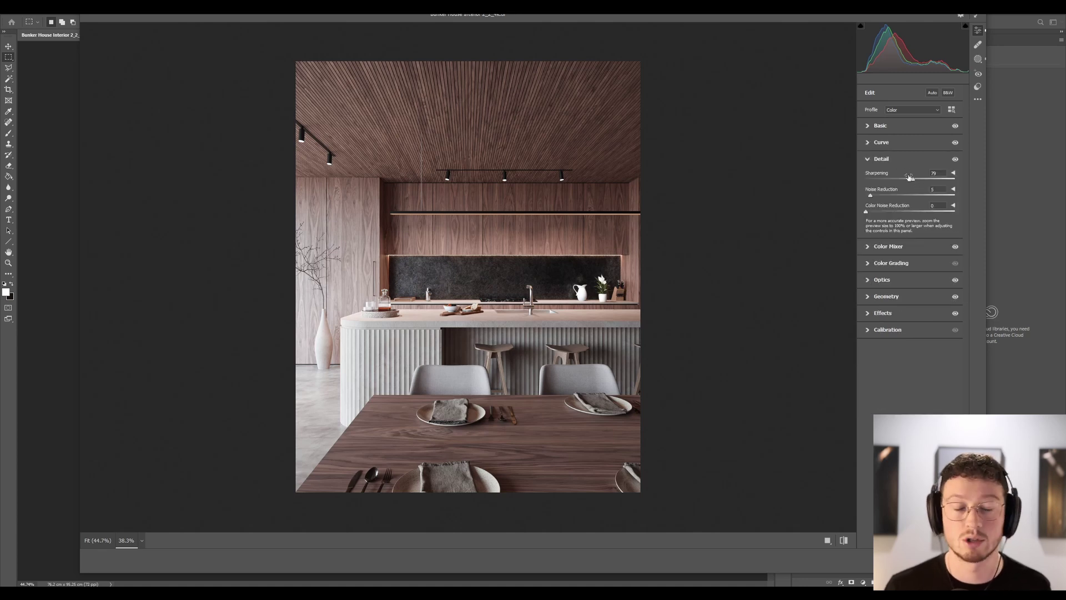
Step: Expand the Color Mixer and compare the render with its HSL adjustments off and on, leaving them enabled
{"action": "left_click", "coordinate": [883, 246]}
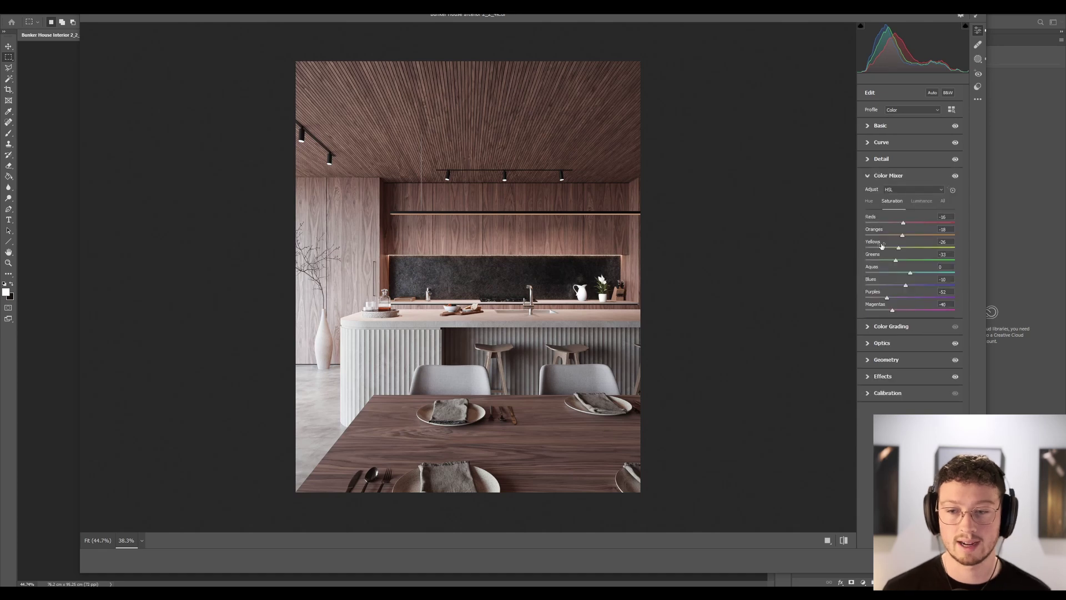
{"action": "left_click", "coordinate": [955, 177]}
{"action": "left_click", "coordinate": [956, 176]}
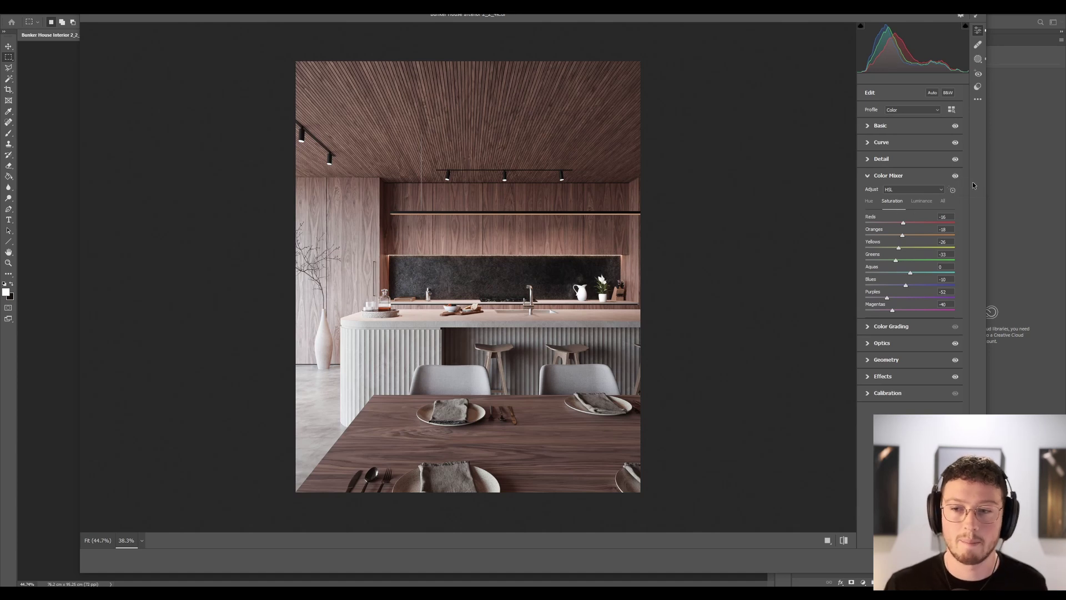
{"action": "left_click", "coordinate": [956, 176]}
{"action": "left_click", "coordinate": [955, 177]}
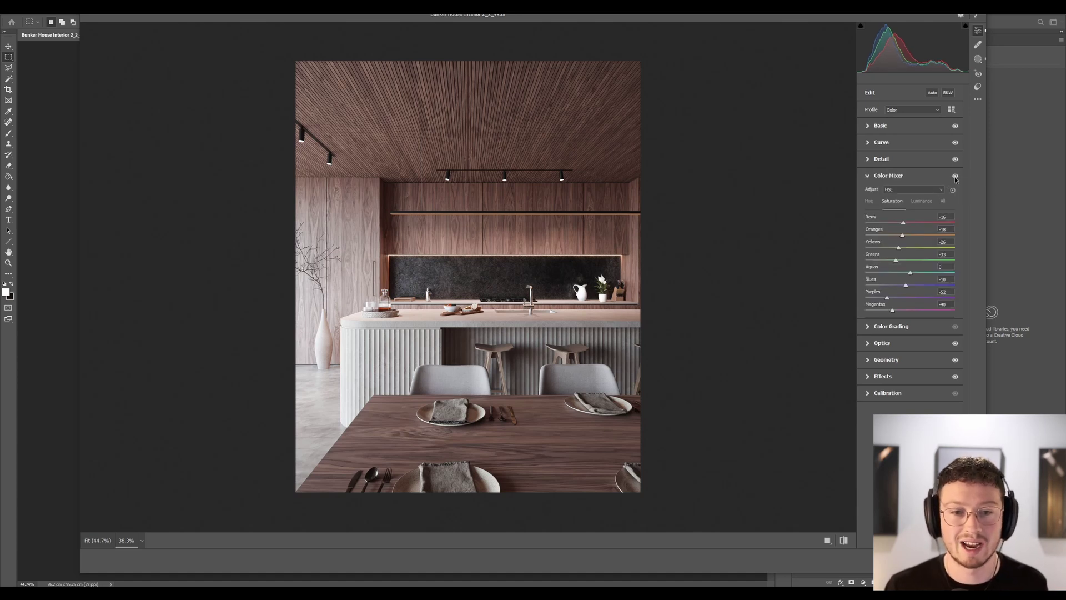
{"action": "left_click", "coordinate": [955, 177]}
{"action": "left_click", "coordinate": [955, 176]}
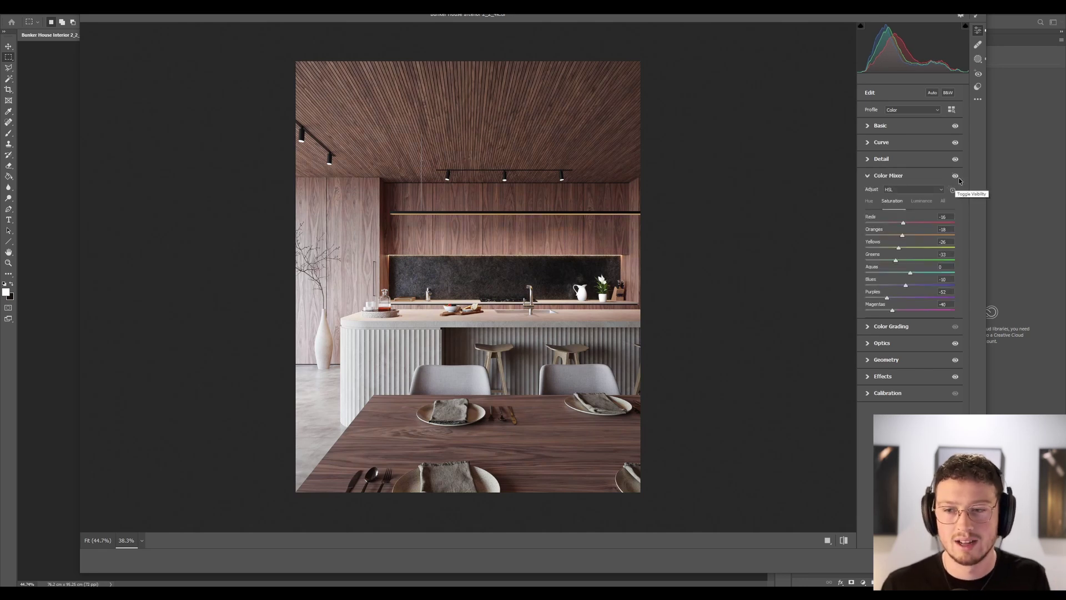
{"action": "left_click", "coordinate": [956, 176]}
{"action": "left_click", "coordinate": [955, 176]}
{"action": "left_click", "coordinate": [955, 176]}
{"action": "left_click", "coordinate": [956, 176]}
{"action": "left_click", "coordinate": [956, 176]}
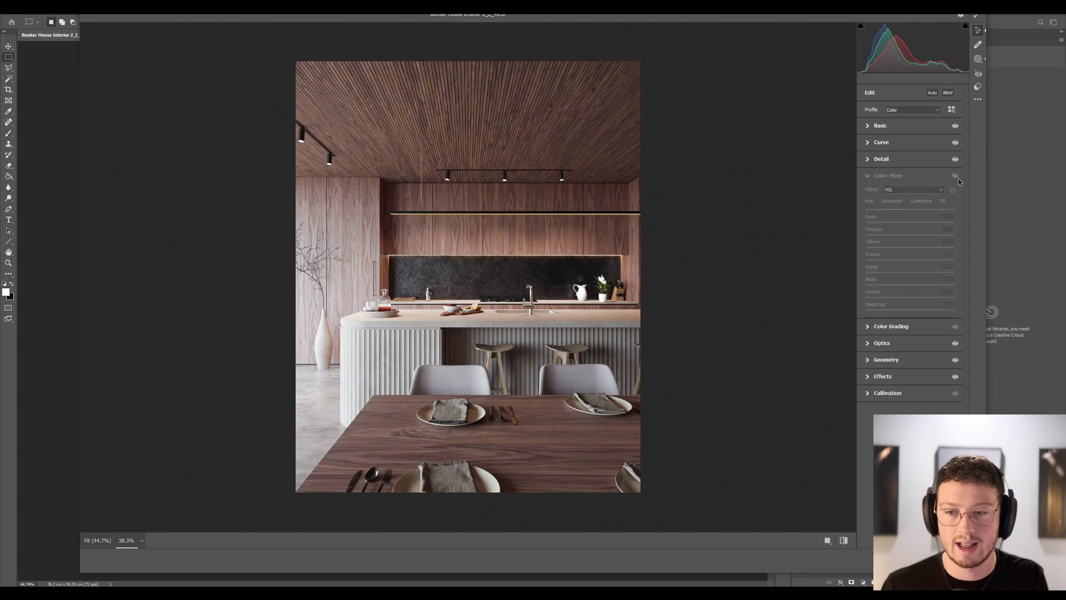
{"action": "left_click", "coordinate": [955, 176]}
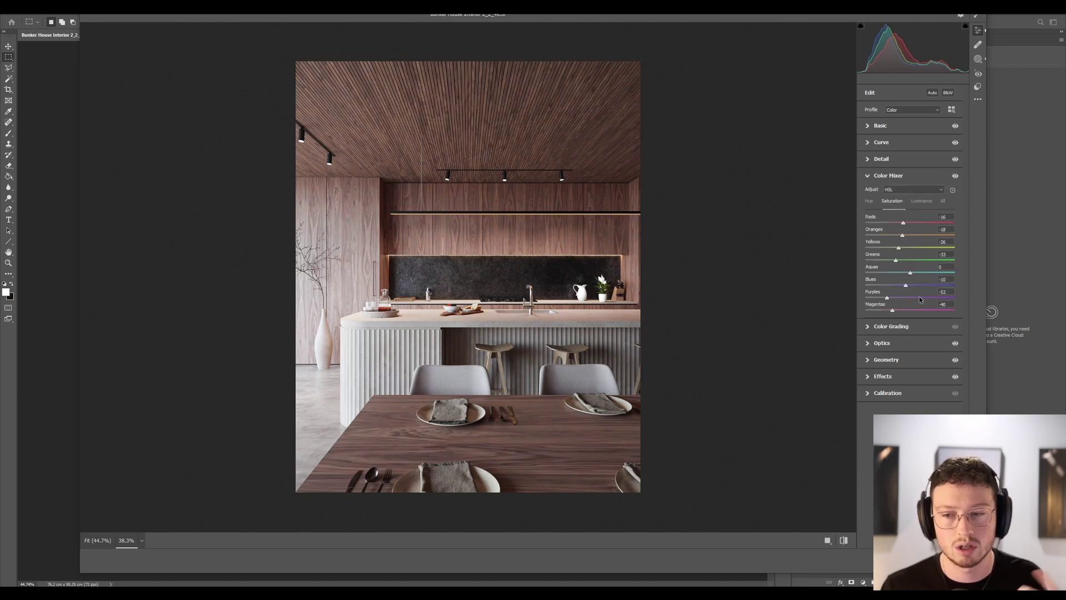
Step: Review the Color Mixer's Hue, Saturation and Luminance values for each colour range
{"action": "left_click", "coordinate": [869, 201]}
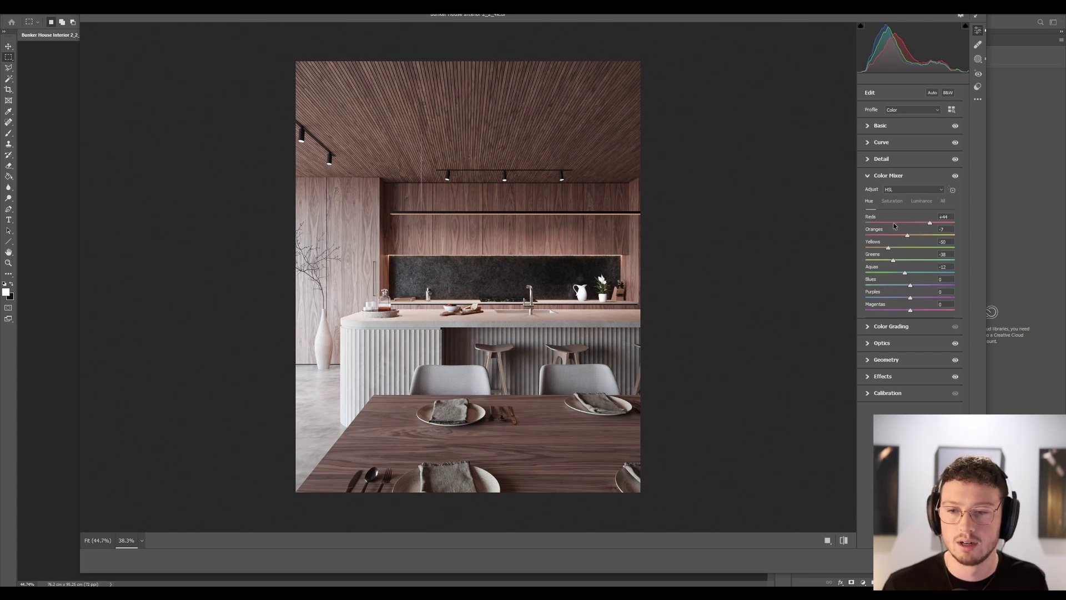
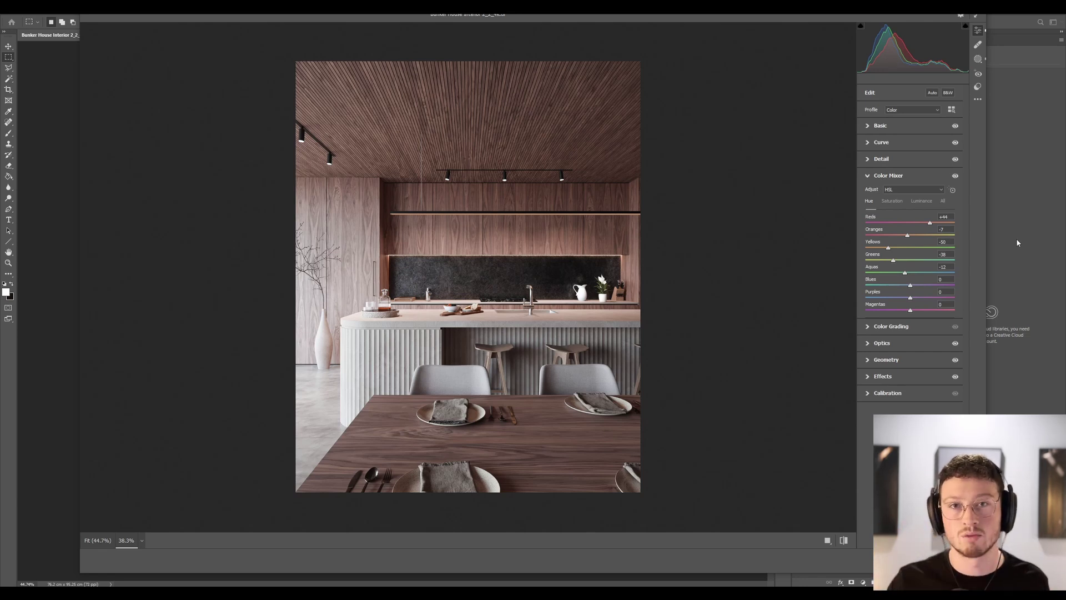
{"action": "left_click", "coordinate": [899, 202]}
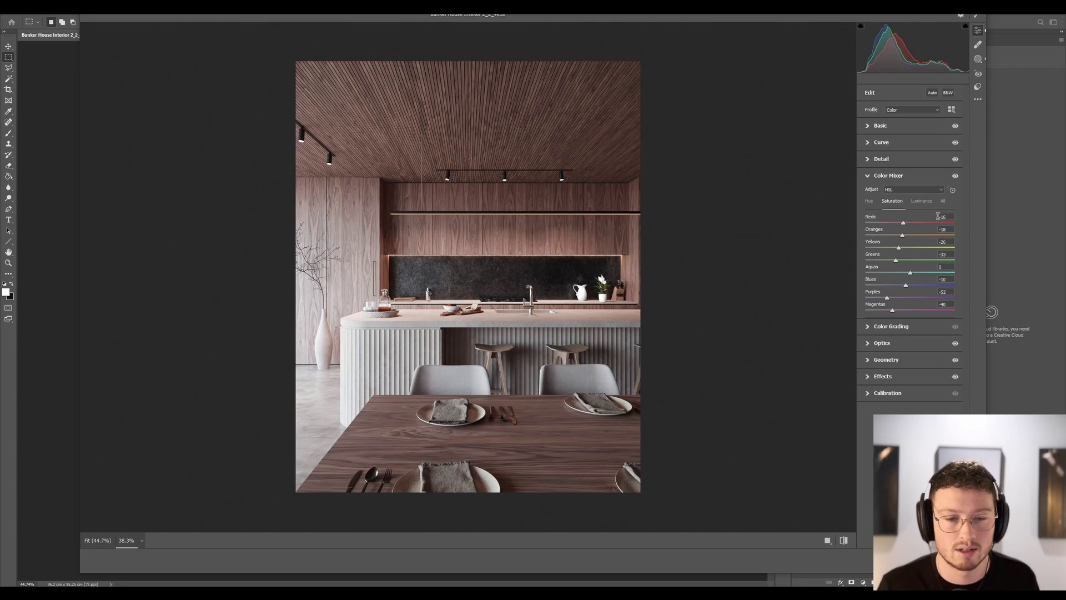
{"action": "left_click", "coordinate": [921, 201]}
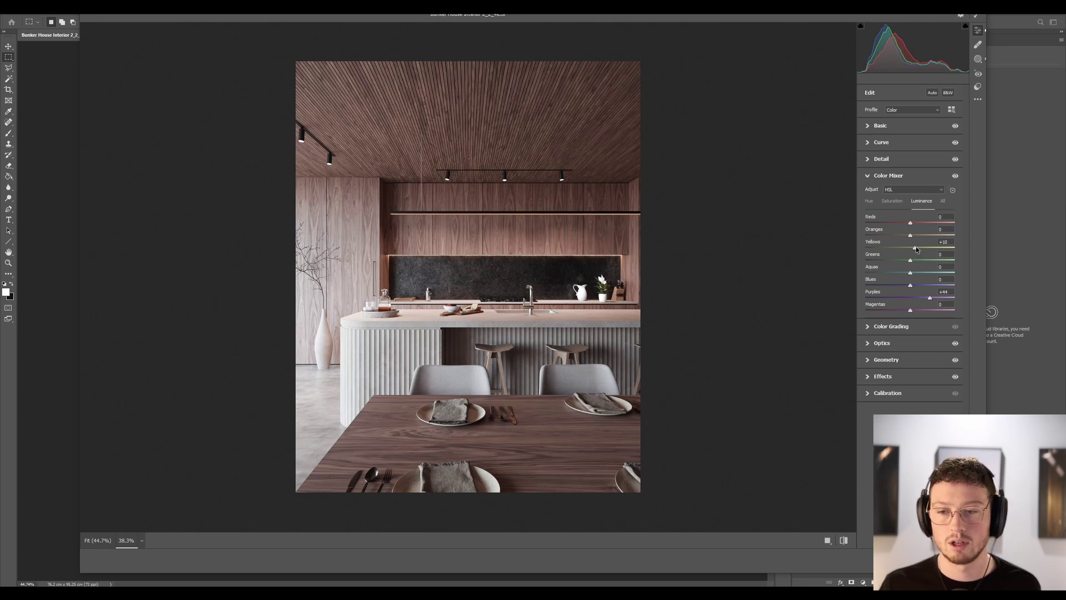
Step: Try extreme luminance values for the Yellows (+100) and Oranges (+100 and -100), undoing each change
{"action": "left_click_drag", "start_coordinate": [915, 248], "coordinate": [615, 236]}
{"action": "key", "text": "ctrl+z"}
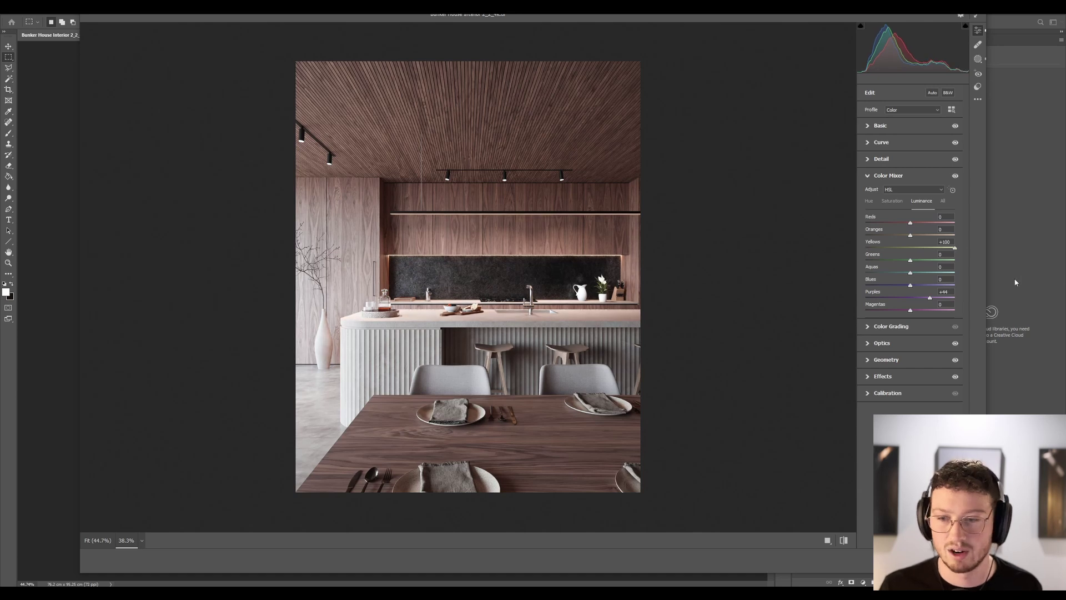
{"action": "left_click_drag", "start_coordinate": [913, 235], "coordinate": [957, 235]}
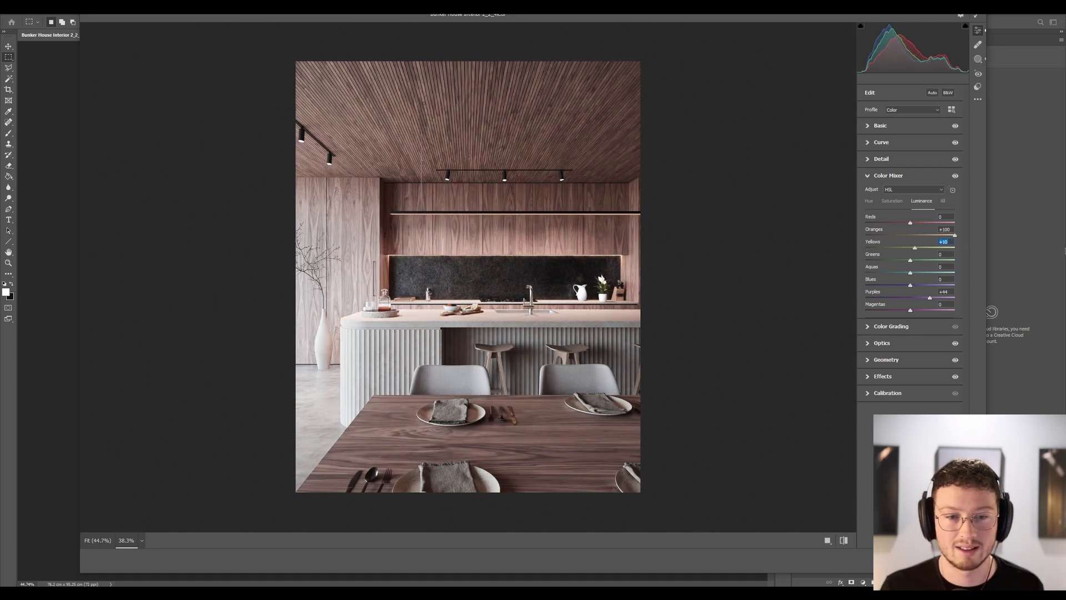
{"action": "key", "text": "p"}
{"action": "key", "text": "p"}
{"action": "key", "text": "p"}
{"action": "key", "text": "p"}
{"action": "key", "text": "p"}
{"action": "key", "text": "p"}
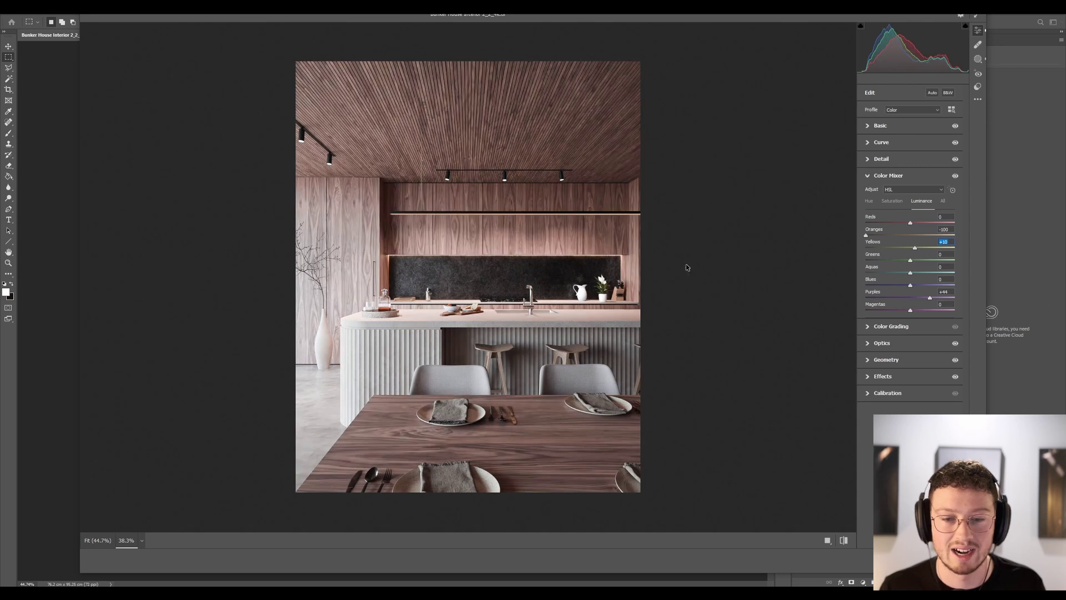
{"action": "key", "text": "ctrl+z"}
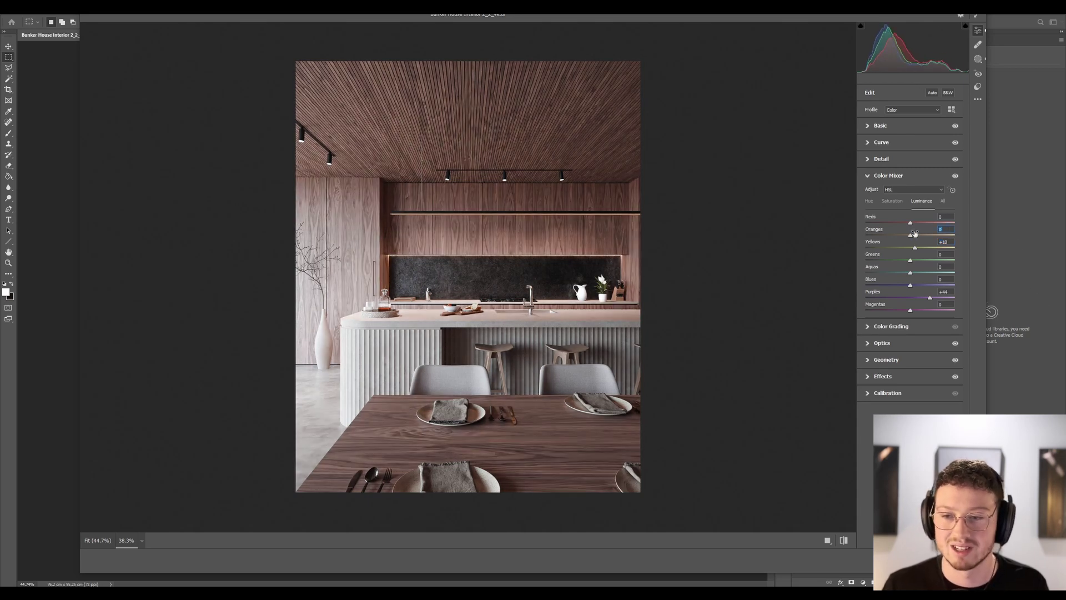
Step: Try extreme luminance values for the Reds, undo the change, and select the Purples luminance value
{"action": "left_click_drag", "start_coordinate": [915, 223], "coordinate": [865, 223]}
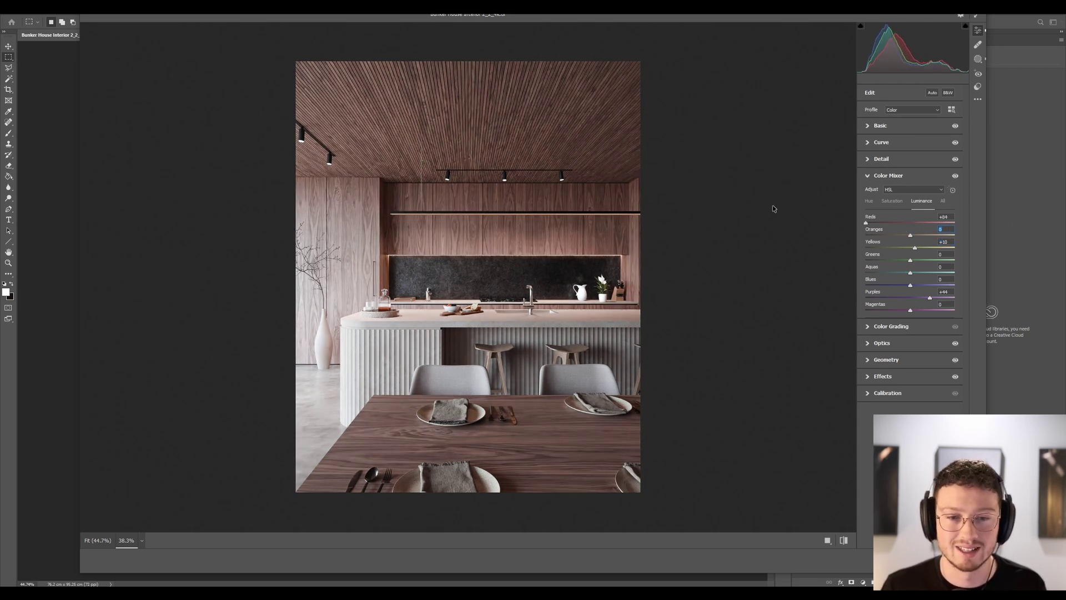
{"action": "key", "text": "ctrl+z"}
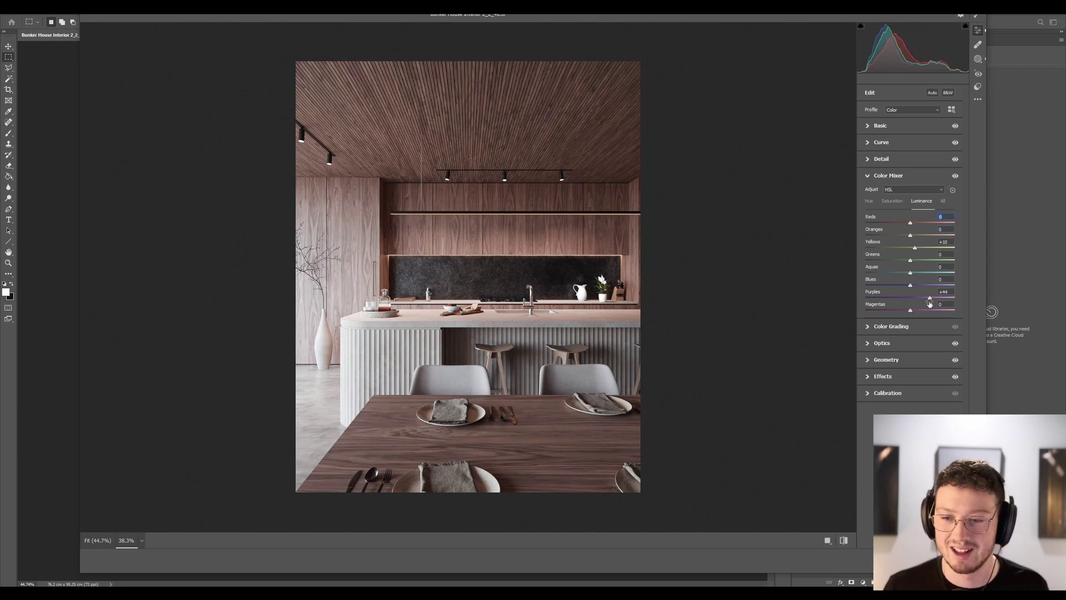
{"action": "left_click", "coordinate": [930, 299]}
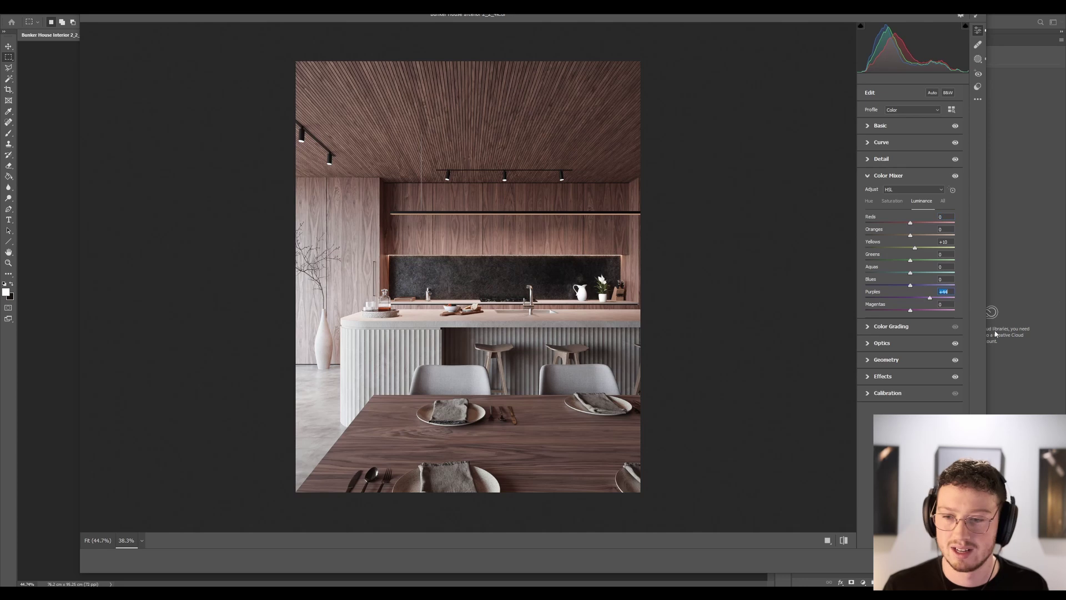
Step: Expand Color Grading and compare the render with the Color Mixer adjustments off and on, leaving them enabled
{"action": "left_click", "coordinate": [900, 332]}
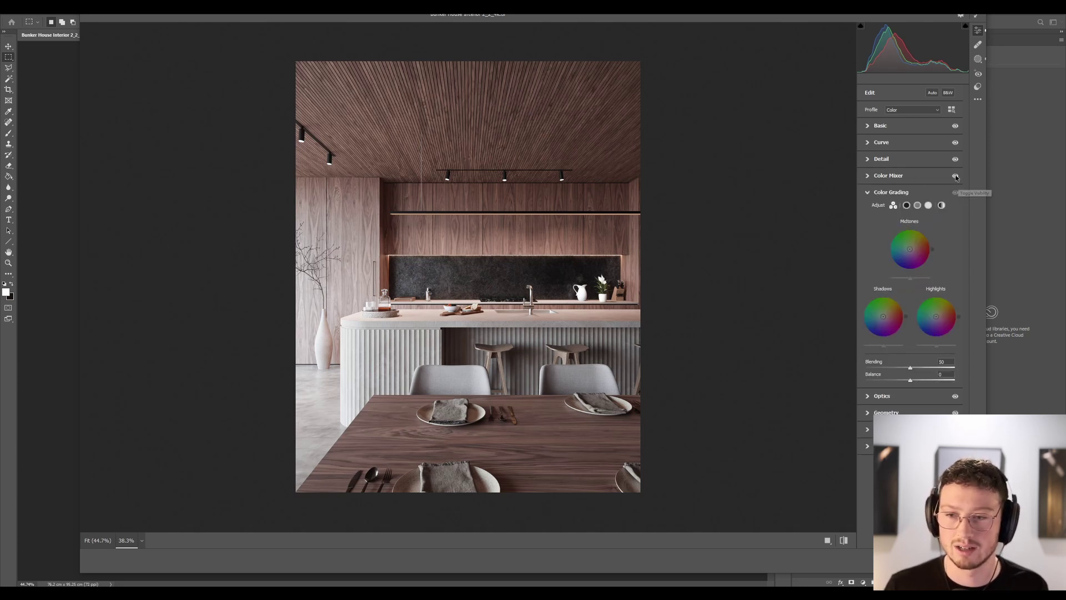
{"action": "left_click", "coordinate": [955, 177]}
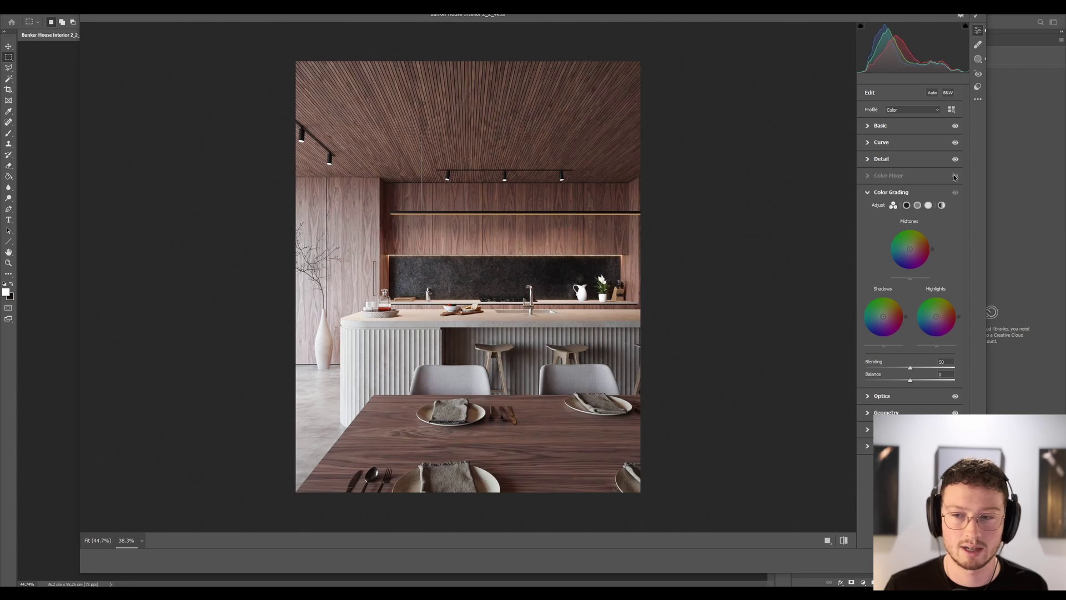
{"action": "left_click", "coordinate": [955, 177]}
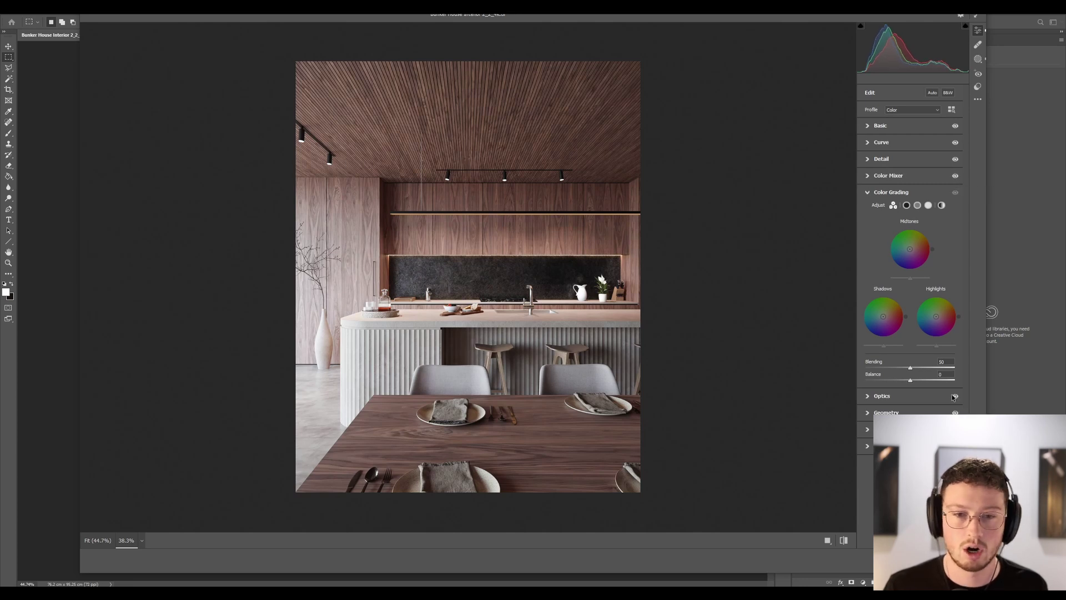
Step: Expand the Optics, Geometry and Effects sections one after another to review their correction, upright, grain and vignetting settings
{"action": "left_click", "coordinate": [922, 396]}
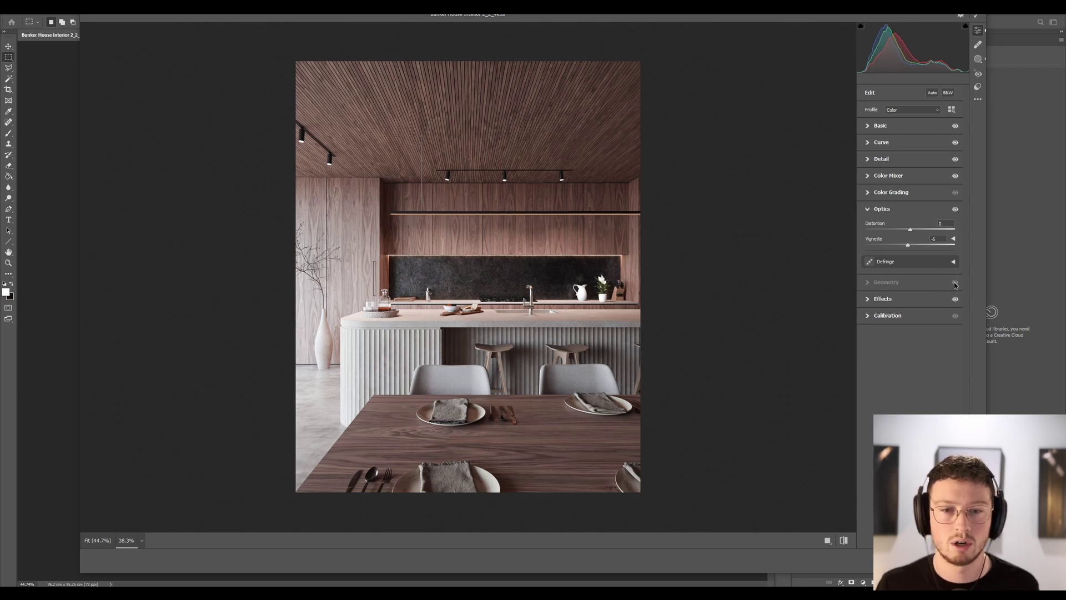
{"action": "left_click", "coordinate": [933, 286]}
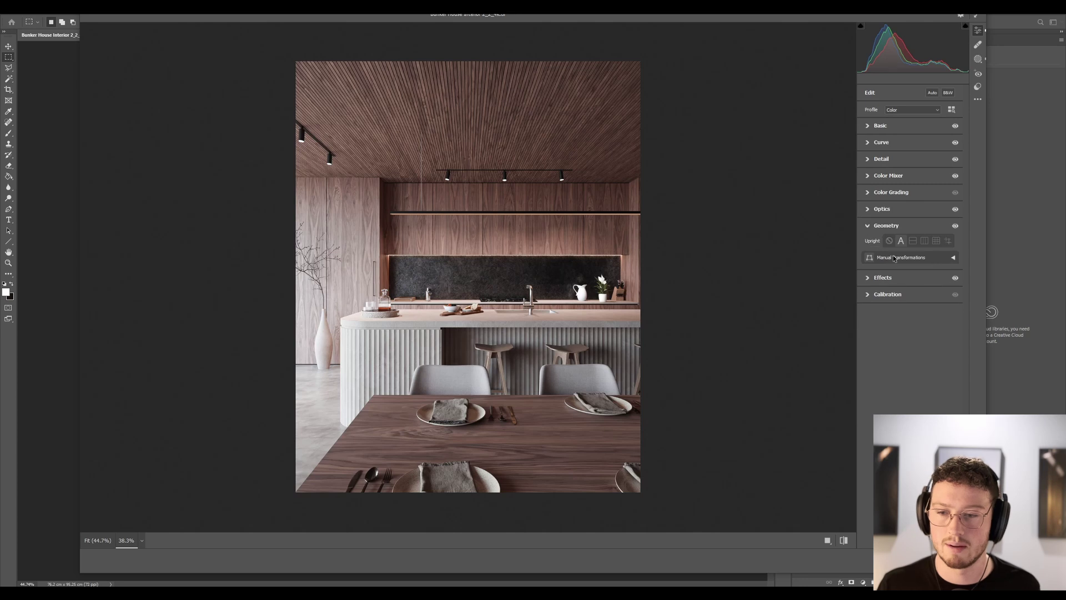
{"action": "left_click", "coordinate": [901, 241]}
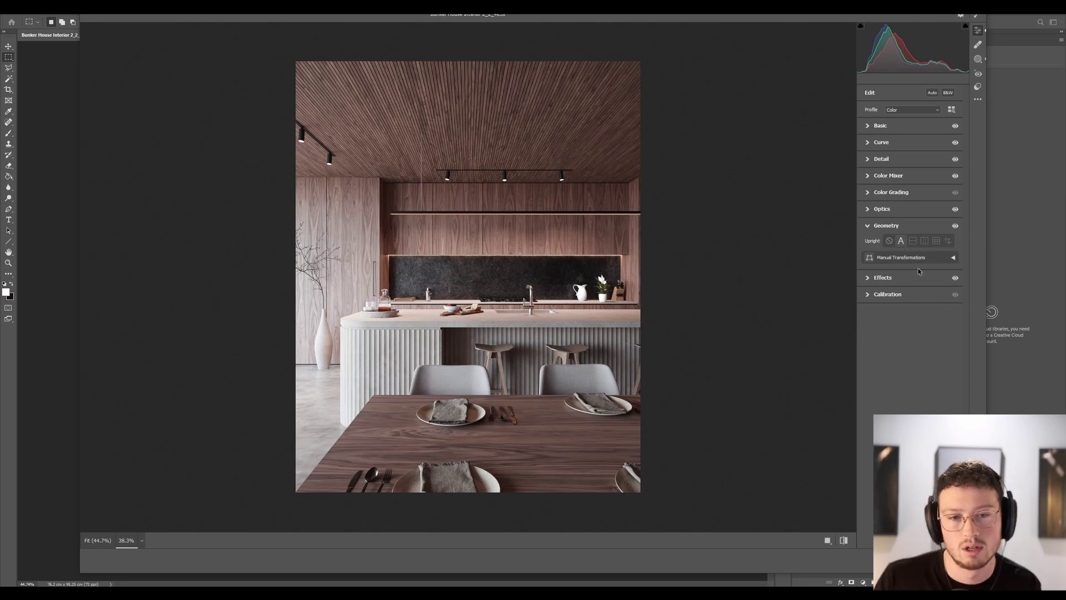
{"action": "left_click", "coordinate": [902, 277]}
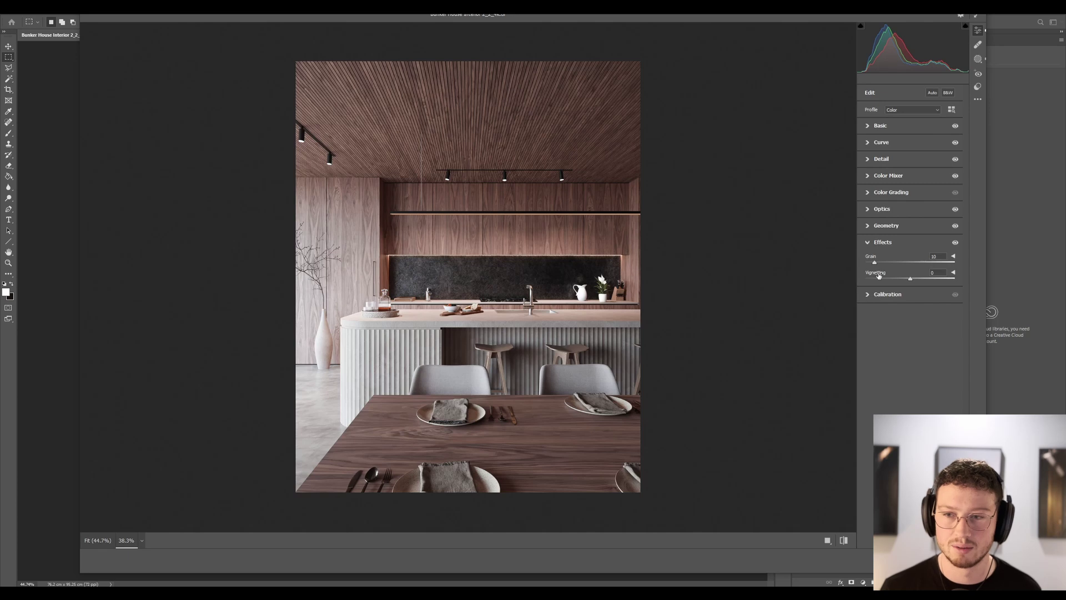
Step: Dismiss Camera Raw without applying changes and compare the render with the Camera Raw smart filter off and on
{"action": "key", "text": "Escape"}
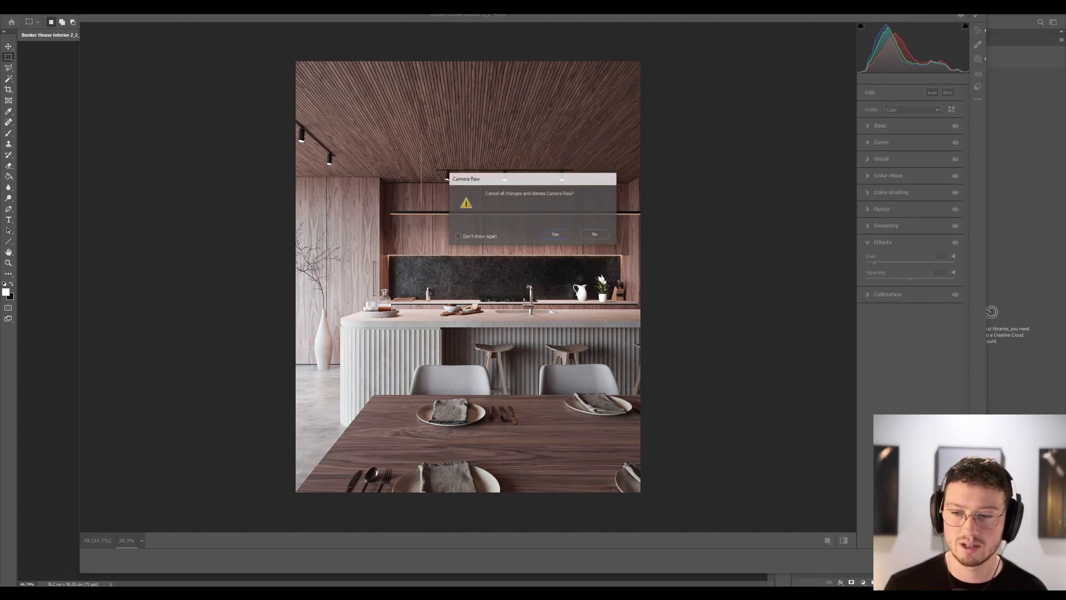
{"action": "left_click", "coordinate": [554, 235]}
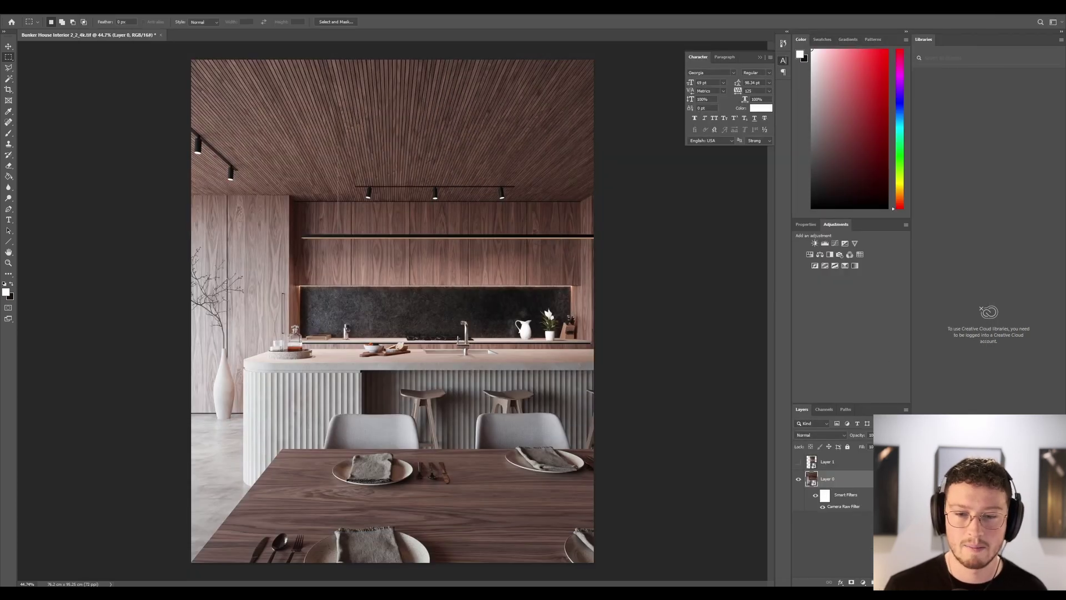
{"action": "left_click", "coordinate": [822, 507]}
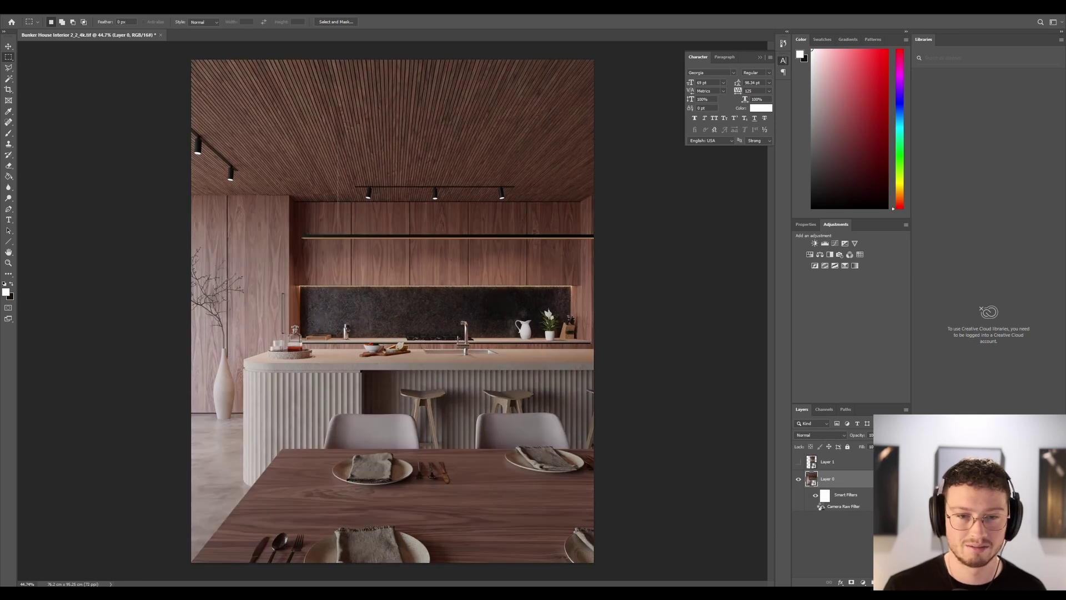
{"action": "left_click", "coordinate": [822, 507]}
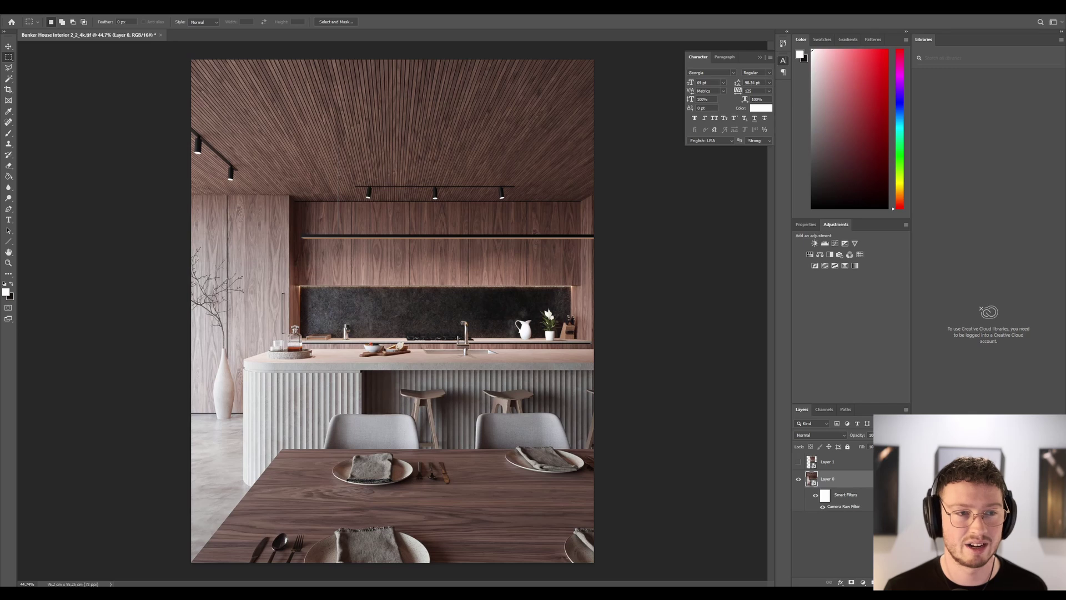
Step: Open the home screen to look over the recent files
{"action": "left_click", "coordinate": [11, 6]}
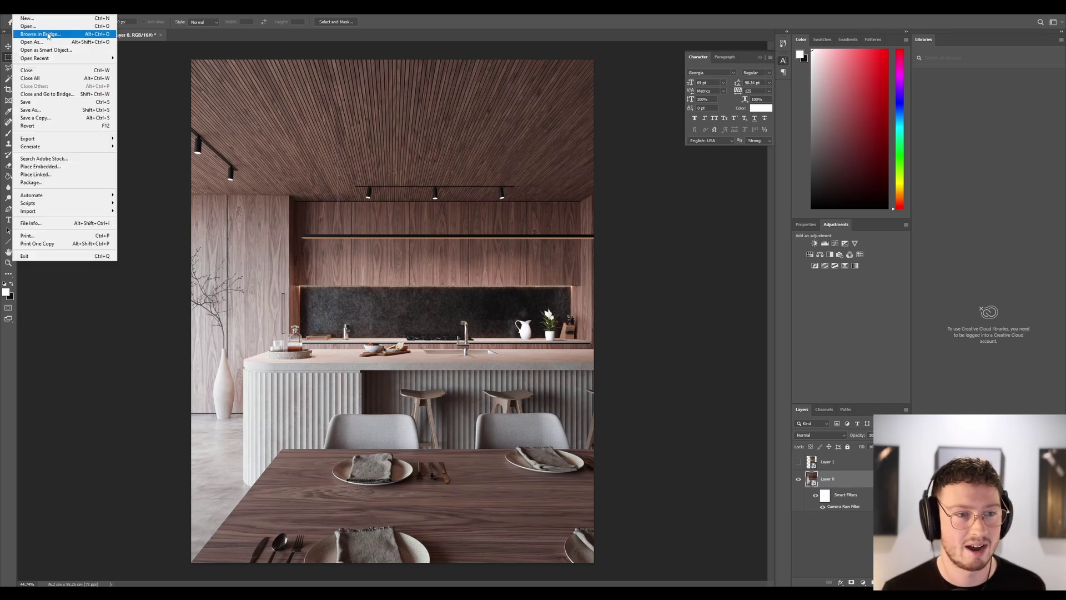
{"action": "left_click", "coordinate": [7, 22]}
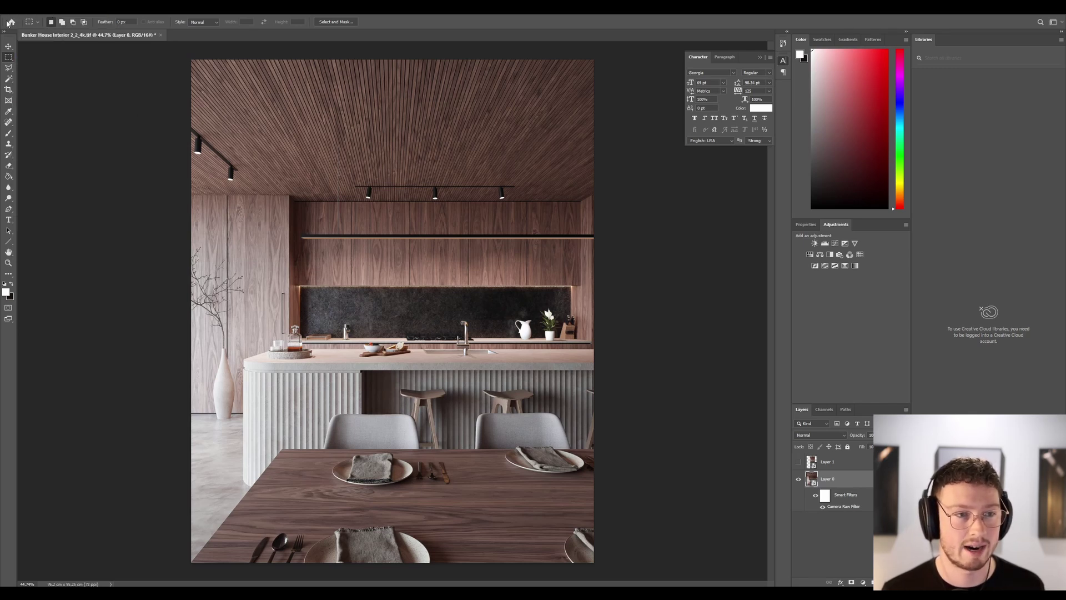
{"action": "left_click", "coordinate": [9, 22]}
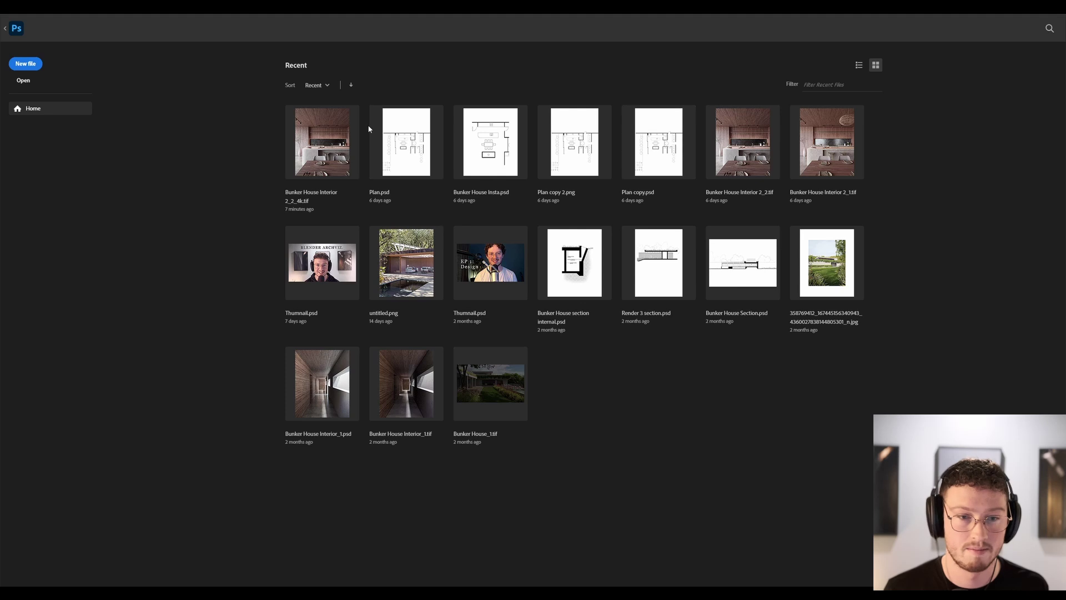
Step: Switch to the image viewer and examine the white-bordered version of the finished kitchen render
{"action": "mouse_move", "coordinate": [171, 593]}
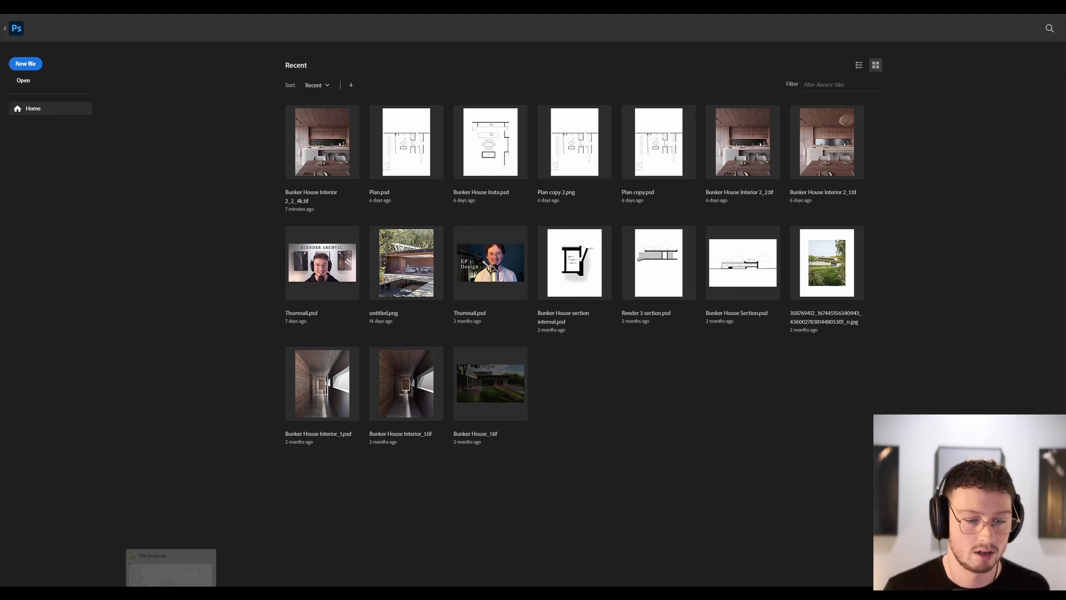
{"action": "mouse_move", "coordinate": [458, 593]}
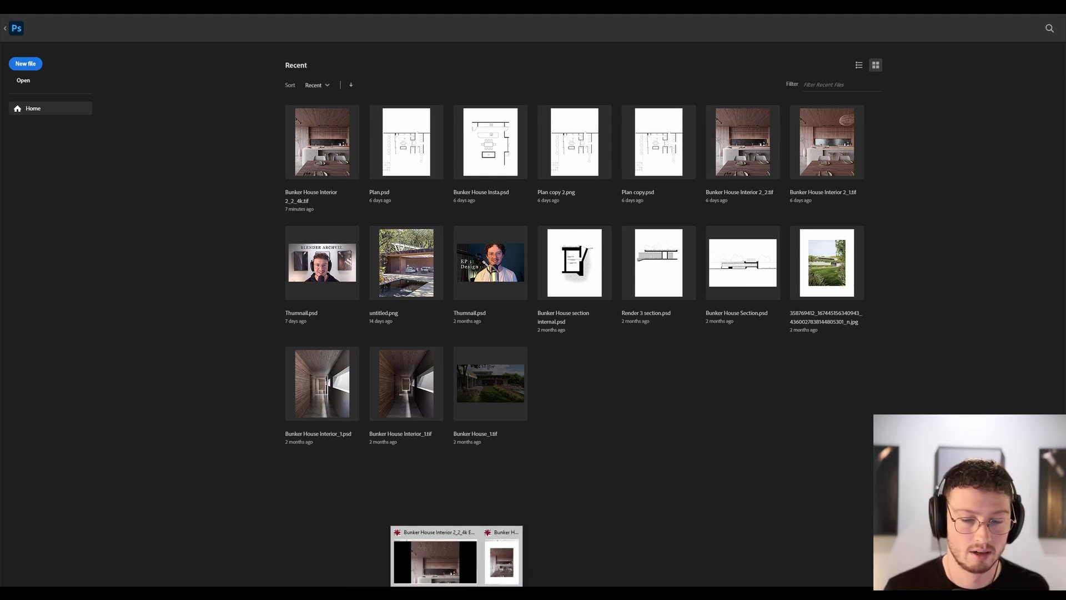
{"action": "left_click", "coordinate": [419, 548]}
{"action": "left_click_drag", "start_coordinate": [207, 14], "coordinate": [498, 14]}
{"action": "scroll", "coordinate": [561, 342], "scroll_direction": "down", "scroll_amount": 1}
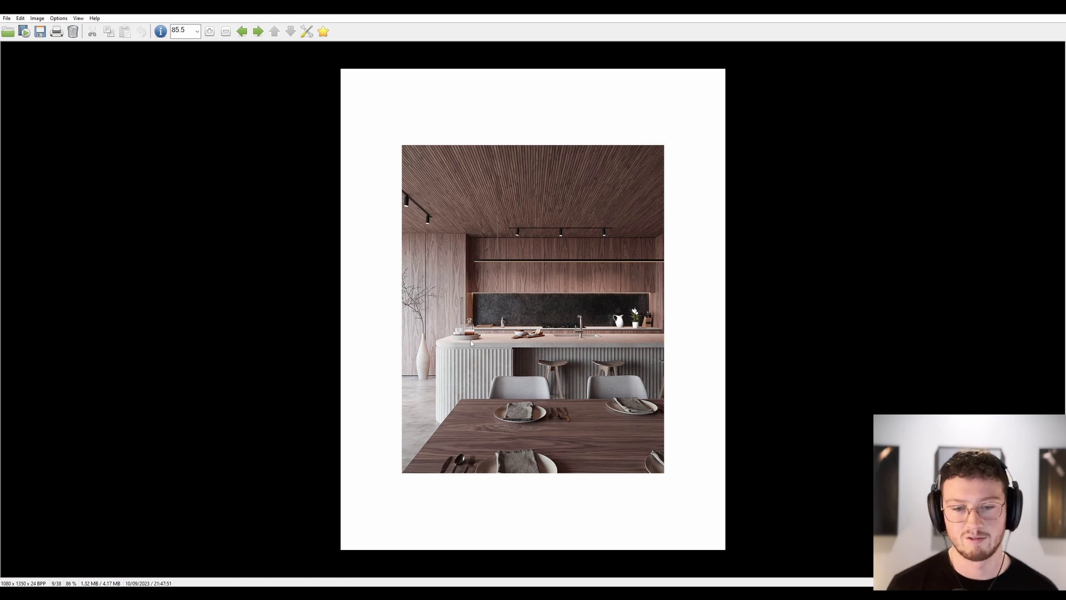
{"action": "scroll", "coordinate": [471, 343], "scroll_direction": "up", "scroll_amount": 4}
{"action": "scroll", "coordinate": [504, 309], "scroll_direction": "down", "scroll_amount": 2}
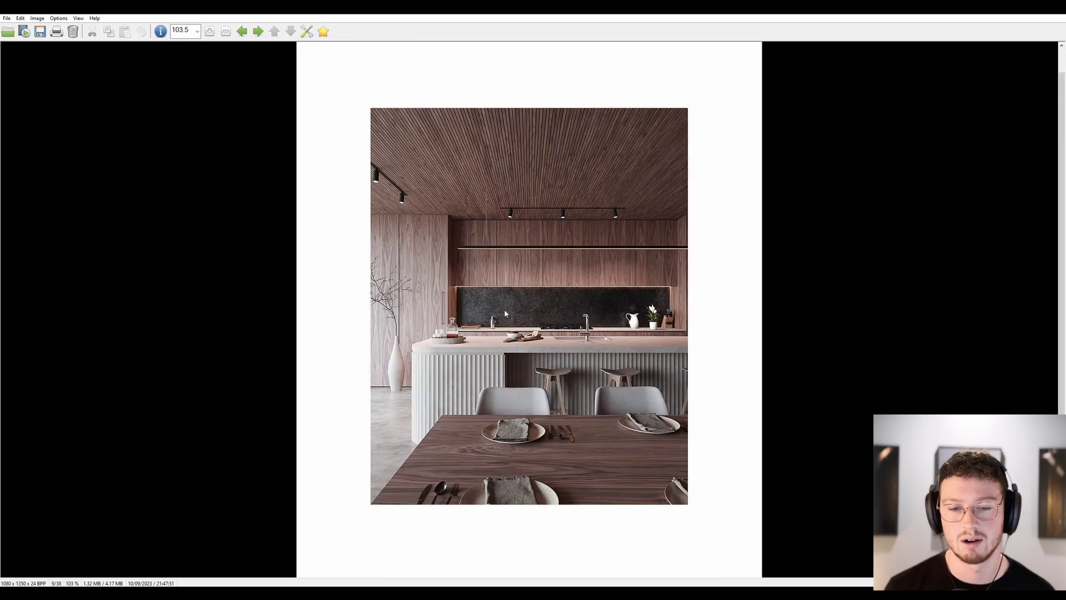
{"action": "scroll", "coordinate": [505, 313], "scroll_direction": "up", "scroll_amount": 1}
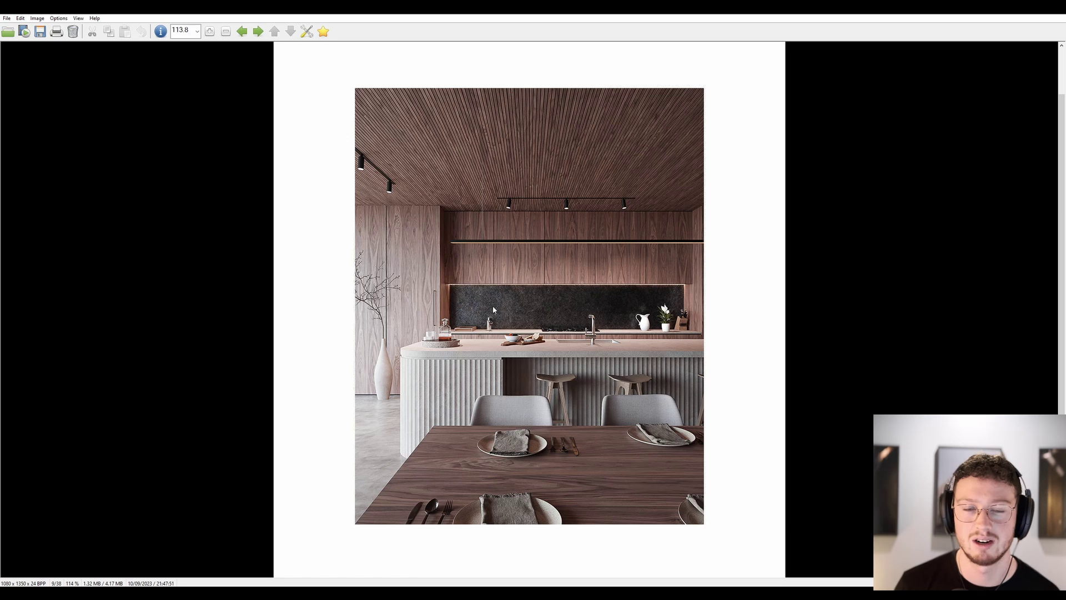
{"action": "scroll", "coordinate": [497, 269], "scroll_direction": "down", "scroll_amount": 1}
{"action": "scroll", "coordinate": [522, 300], "scroll_direction": "up", "scroll_amount": 3}
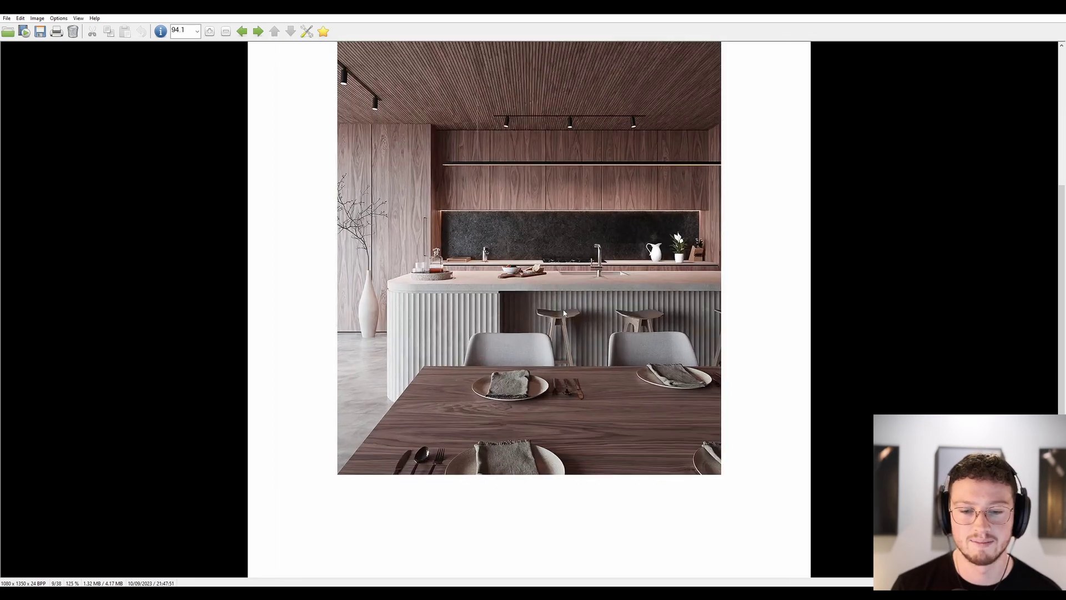
{"action": "scroll", "coordinate": [550, 324], "scroll_direction": "down", "scroll_amount": 5}
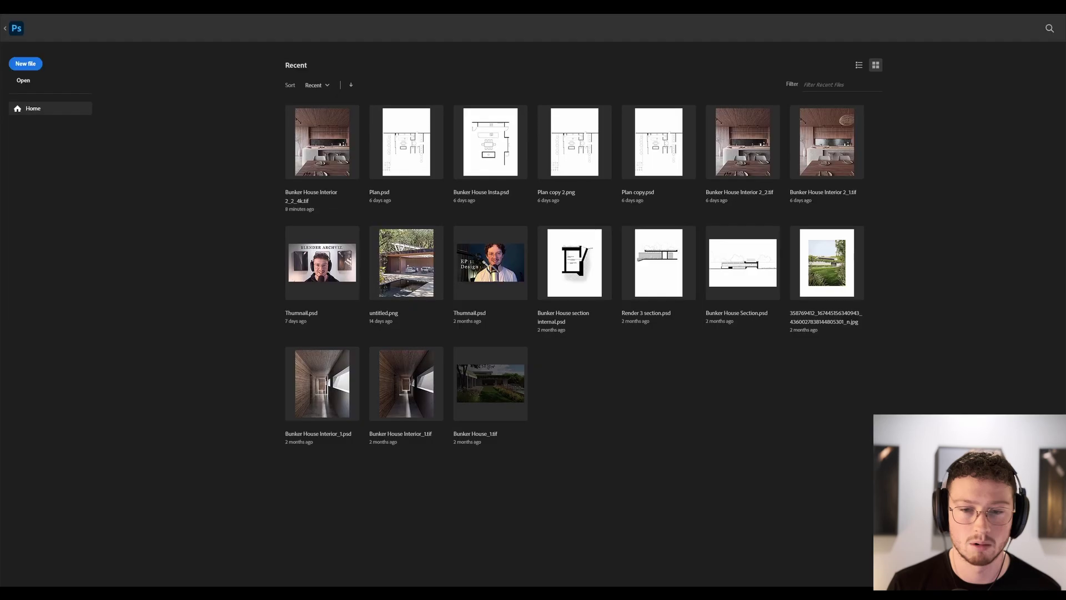
Step: Return to the Bunker House Interior 2_2_4k.tif document in Photoshop and select Layer 0
{"action": "left_click", "coordinate": [4, 29]}
{"action": "left_click", "coordinate": [829, 462]}
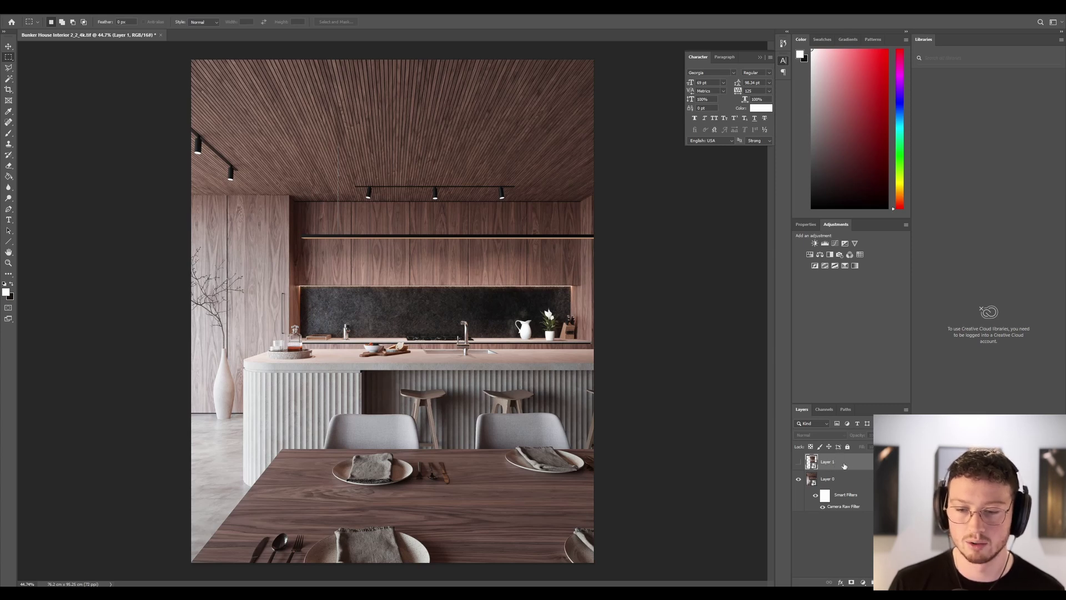
{"action": "left_click", "coordinate": [833, 480]}
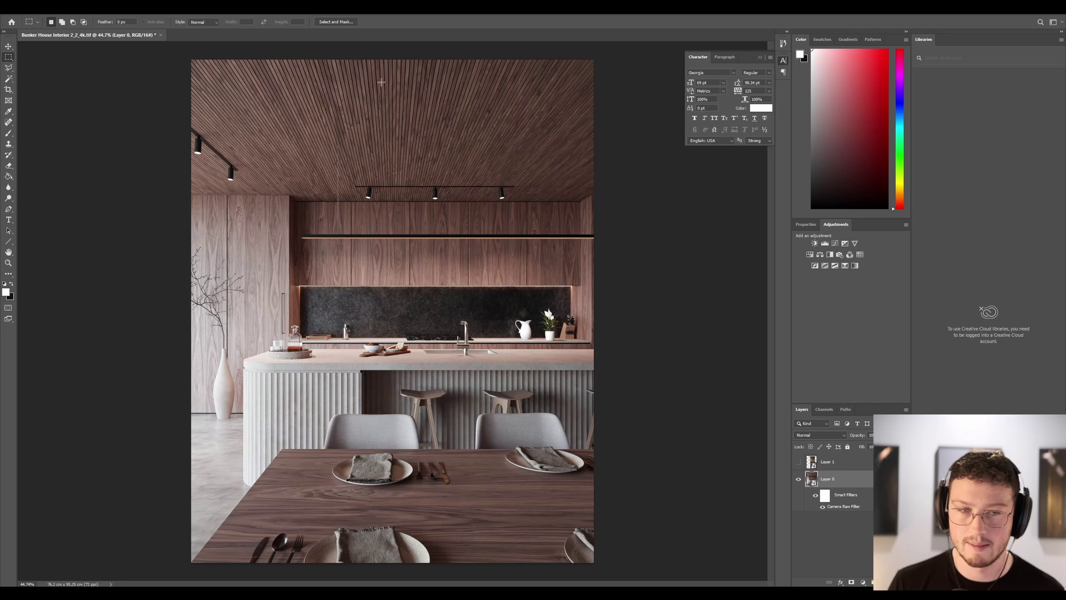
{"action": "left_click", "coordinate": [116, 14]}
{"action": "key", "text": "Escape"}
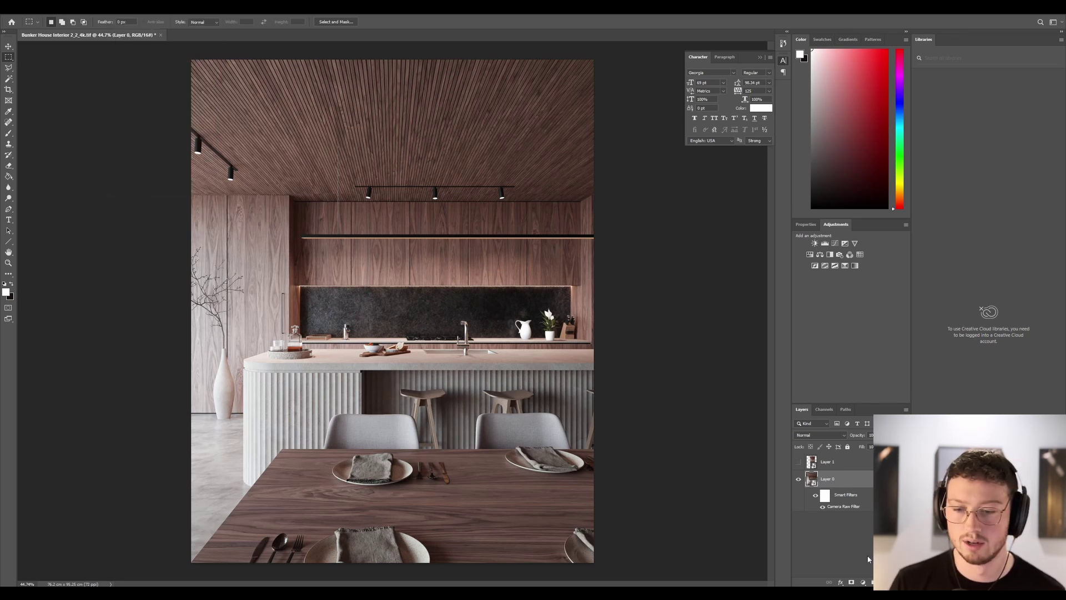
Step: Duplicate Layer 0 within the same document and move the copy above Layer 1
{"action": "right_click", "coordinate": [830, 481]}
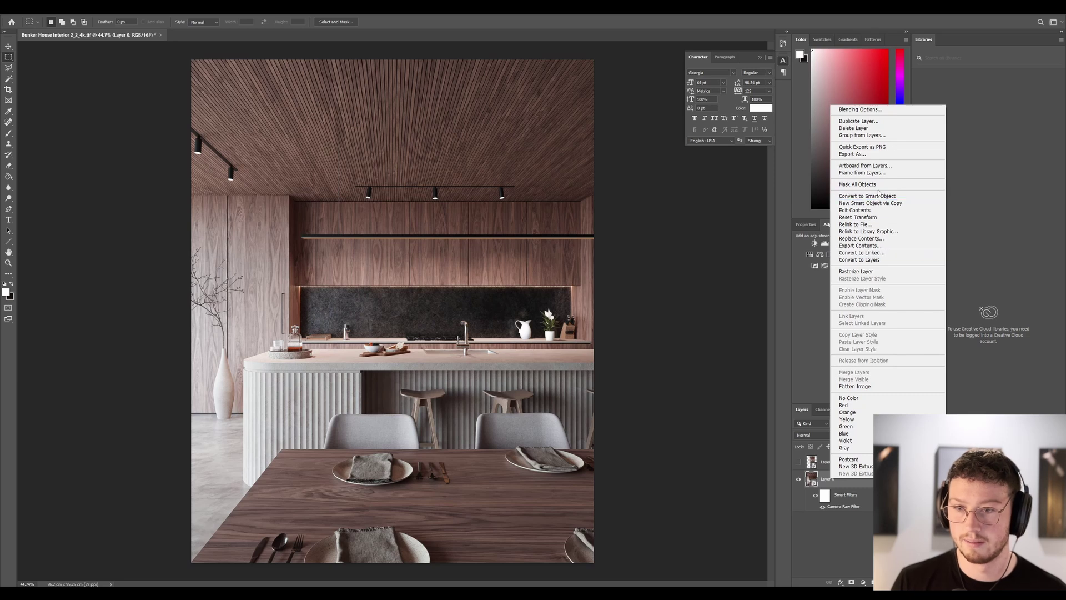
{"action": "left_click", "coordinate": [859, 121]}
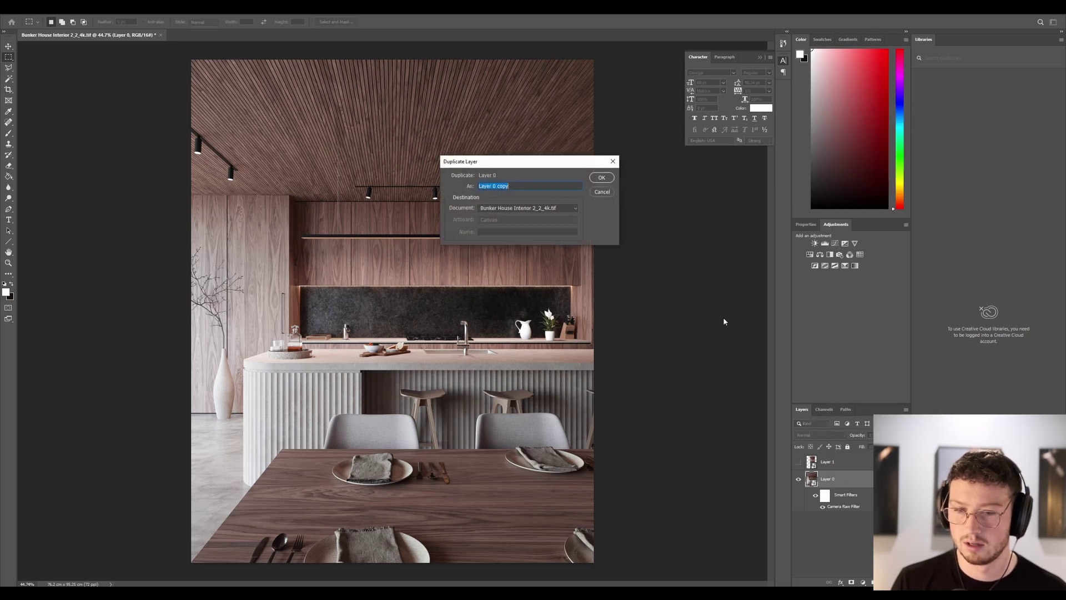
{"action": "left_click", "coordinate": [602, 177]}
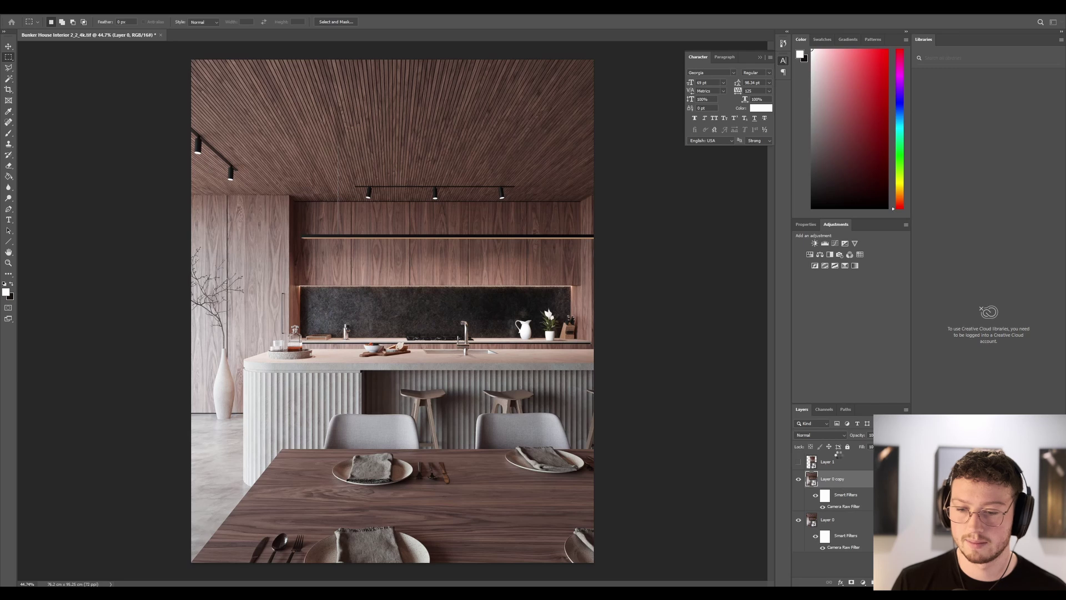
{"action": "left_click_drag", "start_coordinate": [828, 478], "coordinate": [831, 455]}
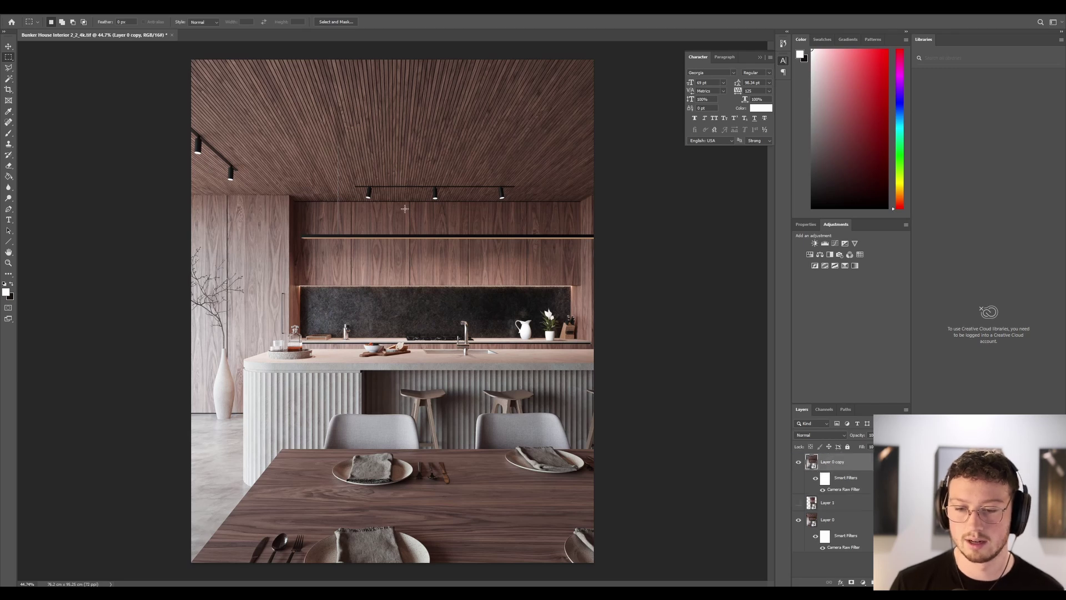
Step: Apply the High Pass filter to the Layer 0 copy
{"action": "left_click", "coordinate": [110, 9]}
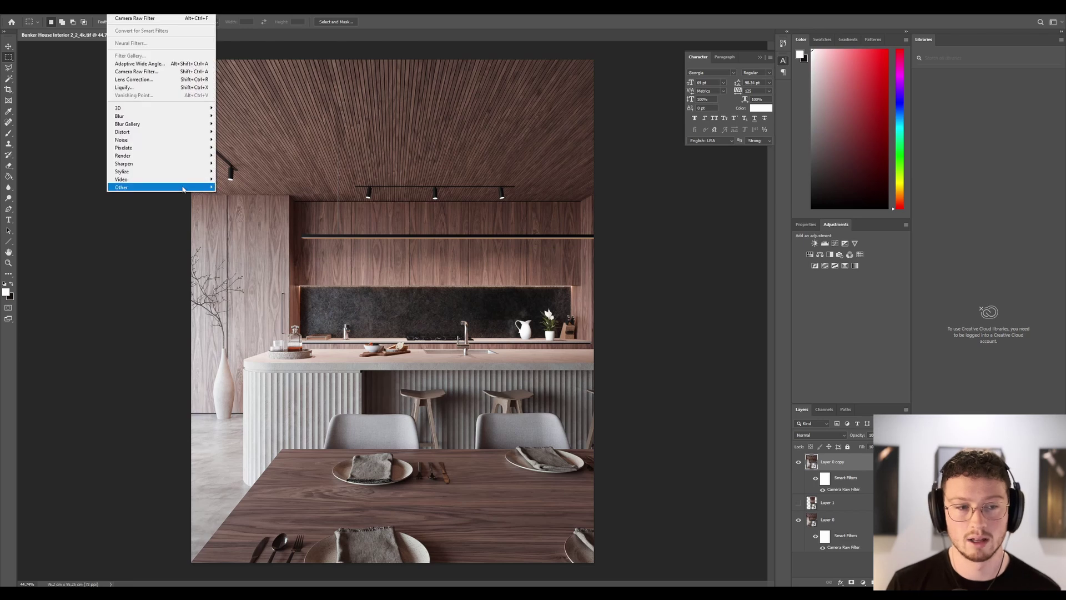
{"action": "mouse_move", "coordinate": [185, 187]}
{"action": "left_click", "coordinate": [234, 195]}
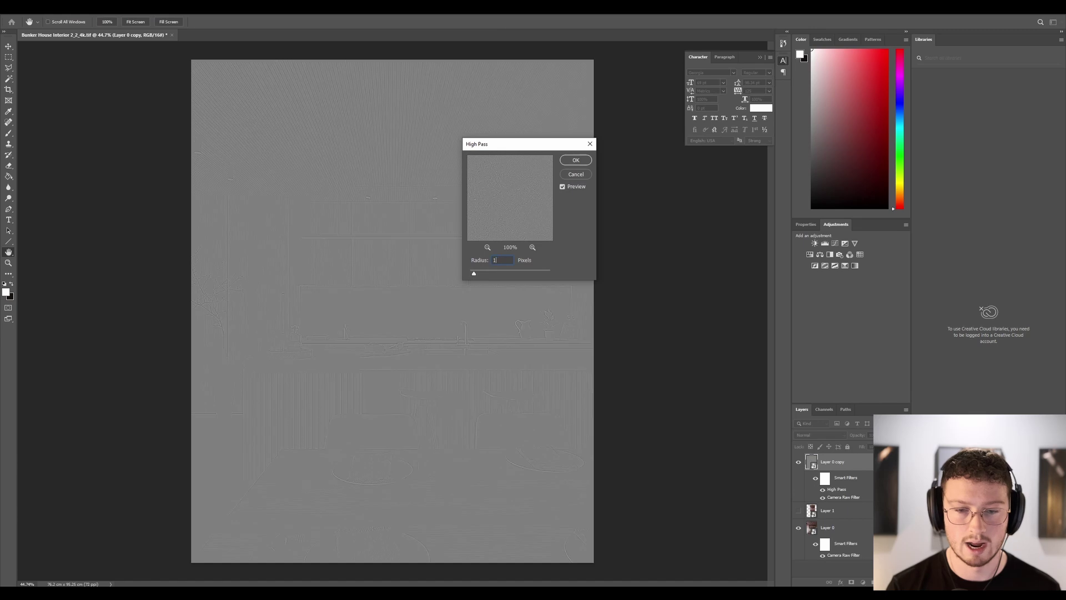
{"action": "key", "text": "Return"}
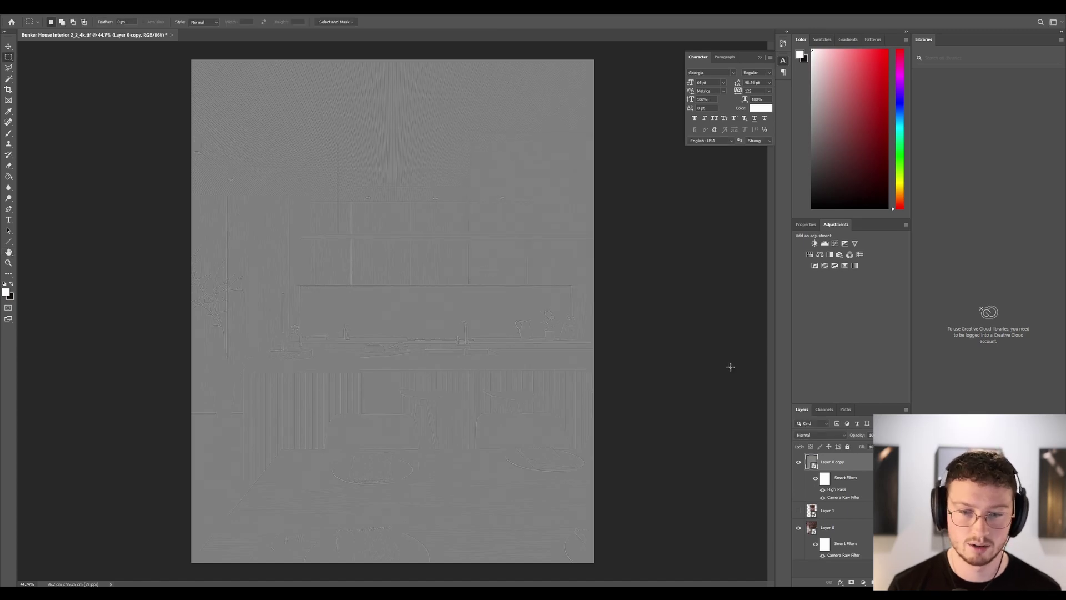
Step: Set the Layer 0 copy's blend mode to Linear Light and adjust its opacity to control the sharpening strength
{"action": "left_click", "coordinate": [823, 439]}
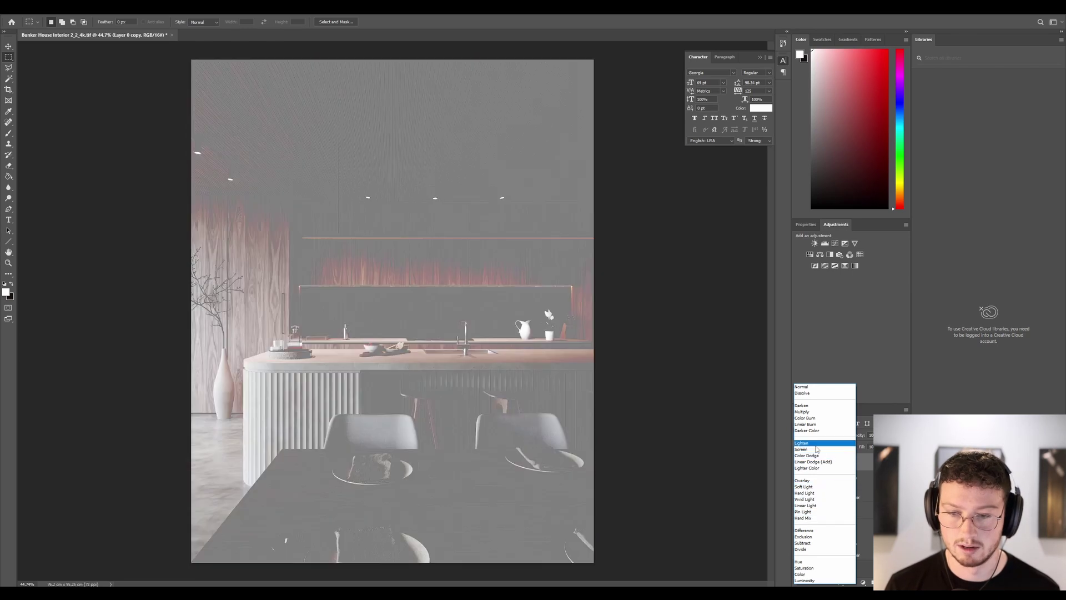
{"action": "left_click", "coordinate": [827, 505]}
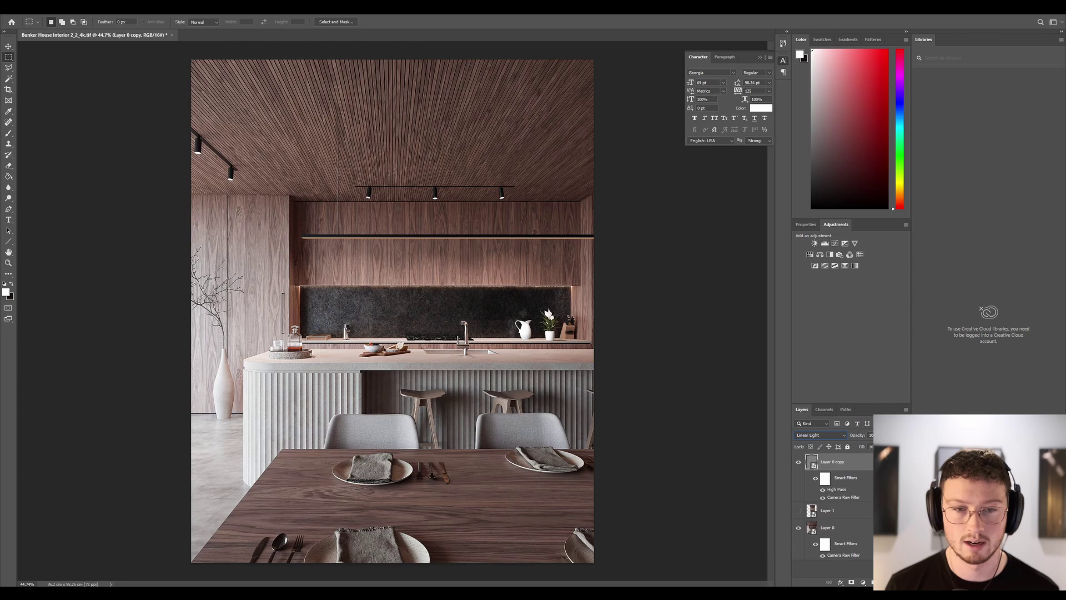
{"action": "left_click_drag", "start_coordinate": [860, 436], "coordinate": [802, 464]}
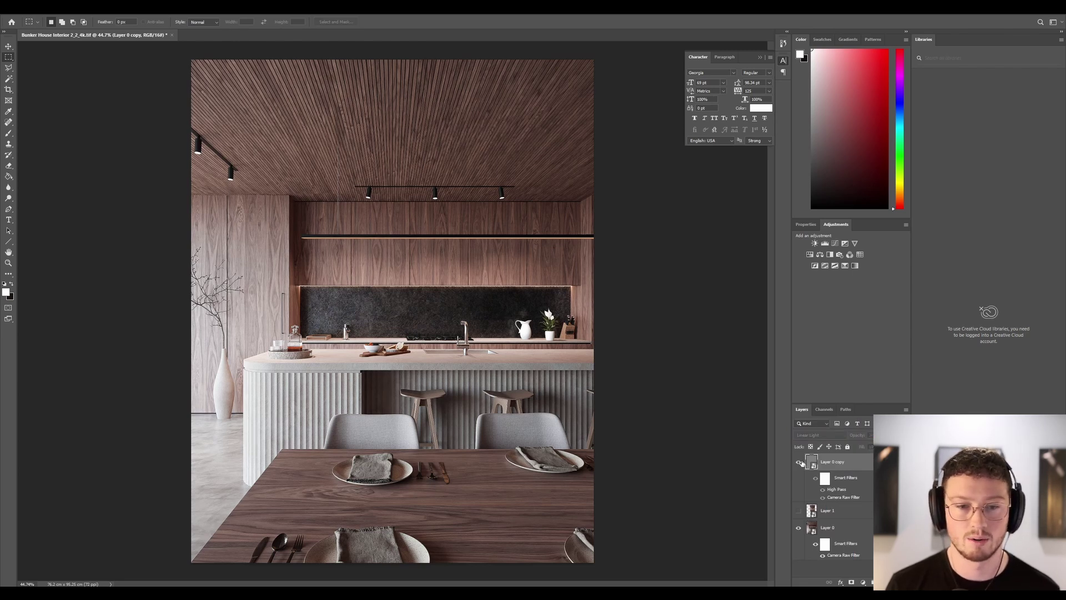
{"action": "scroll", "coordinate": [446, 229], "scroll_direction": "down", "scroll_amount": 1, "text": "alt"}
{"action": "scroll", "coordinate": [445, 229], "scroll_direction": "down", "scroll_amount": 1, "text": "alt"}
{"action": "scroll", "coordinate": [428, 255], "scroll_direction": "up", "scroll_amount": 2, "text": "alt"}
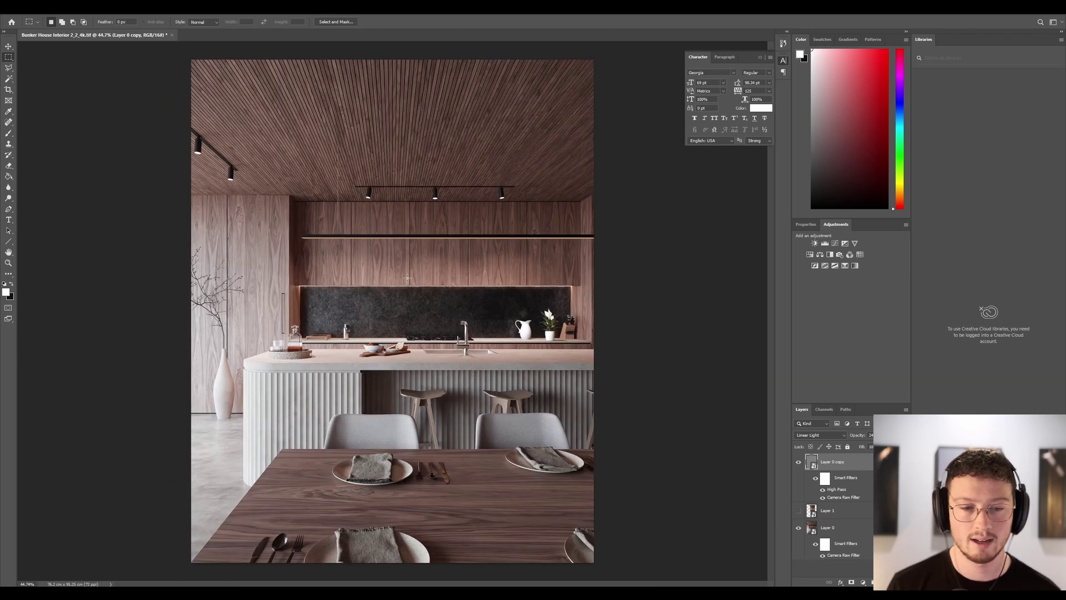
{"action": "scroll", "coordinate": [405, 281], "scroll_direction": "down", "scroll_amount": 2, "text": "alt"}
{"action": "scroll", "coordinate": [406, 280], "scroll_direction": "up", "scroll_amount": 2, "text": "alt"}
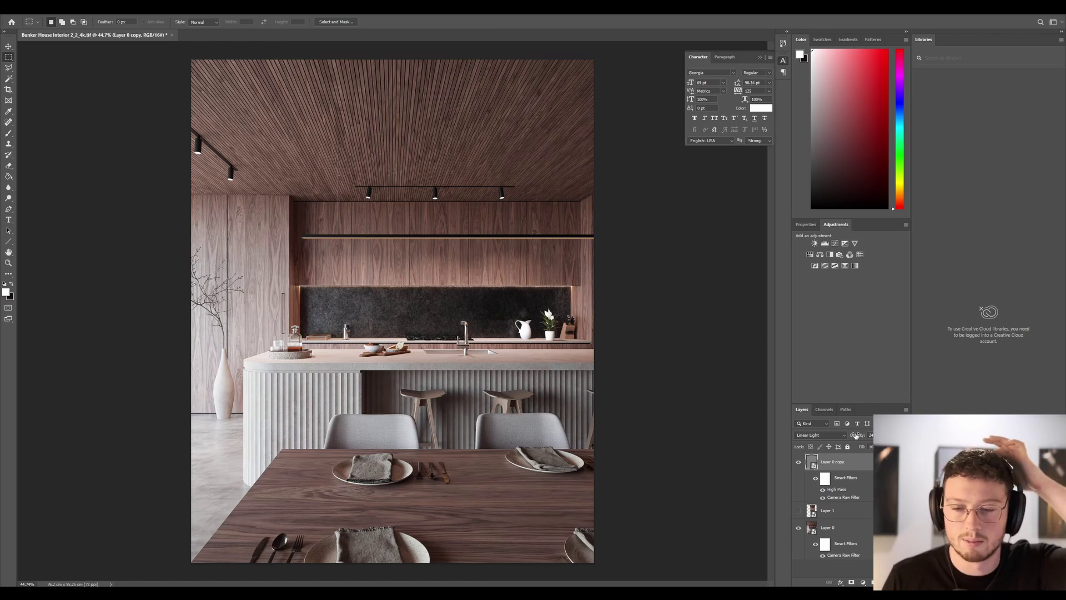
{"action": "left_click_drag", "start_coordinate": [856, 436], "coordinate": [874, 436]}
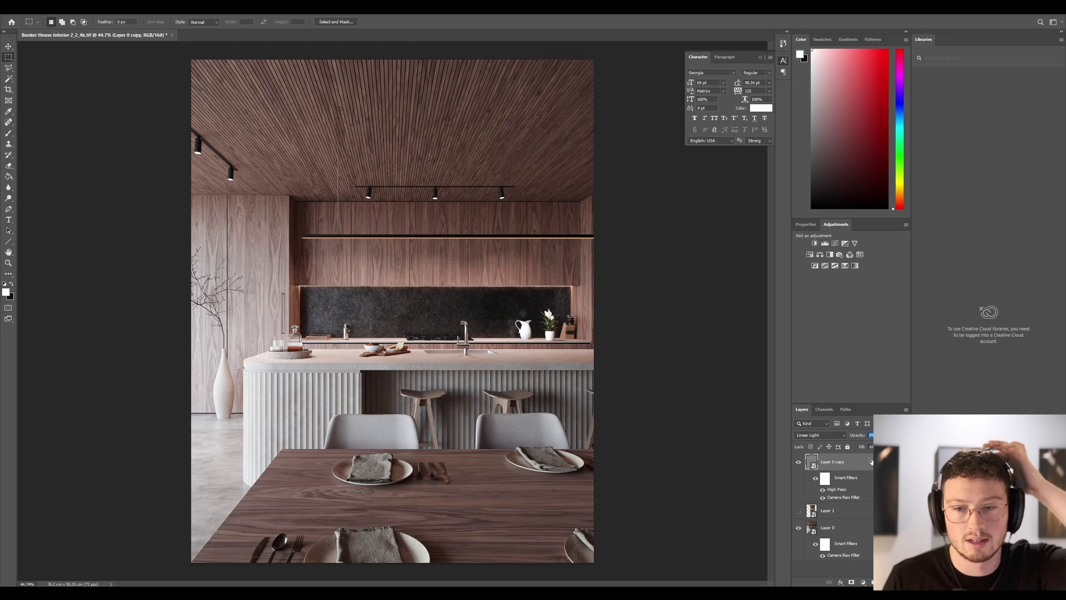
Step: Disable the Camera Raw smart filter on the Layer 0 copy and briefly inspect the contents of its smart object
{"action": "left_click", "coordinate": [816, 479]}
{"action": "left_click", "coordinate": [816, 478]}
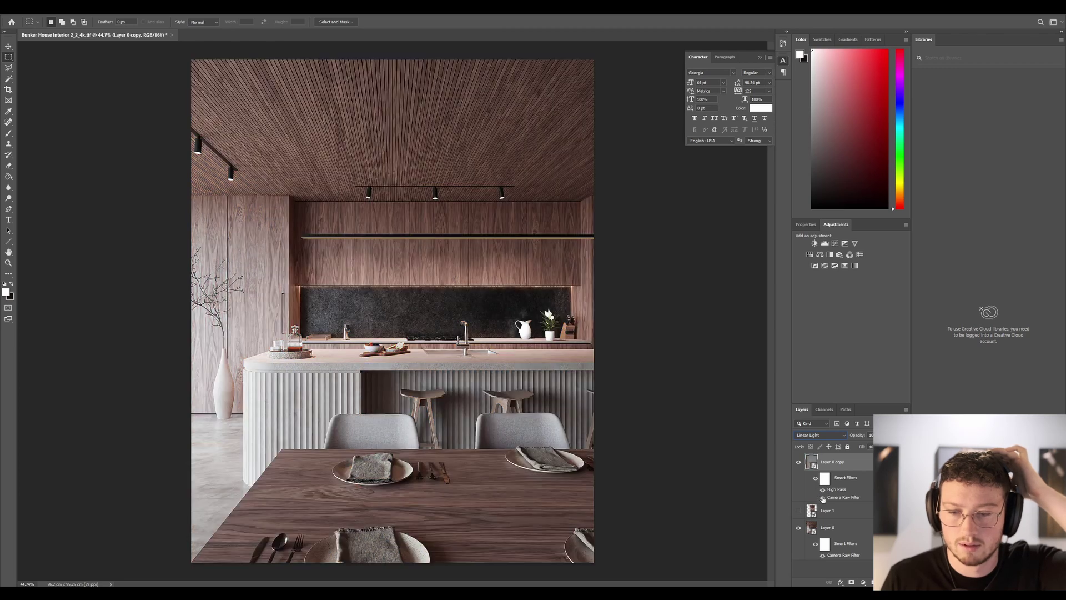
{"action": "double_click", "coordinate": [808, 468]}
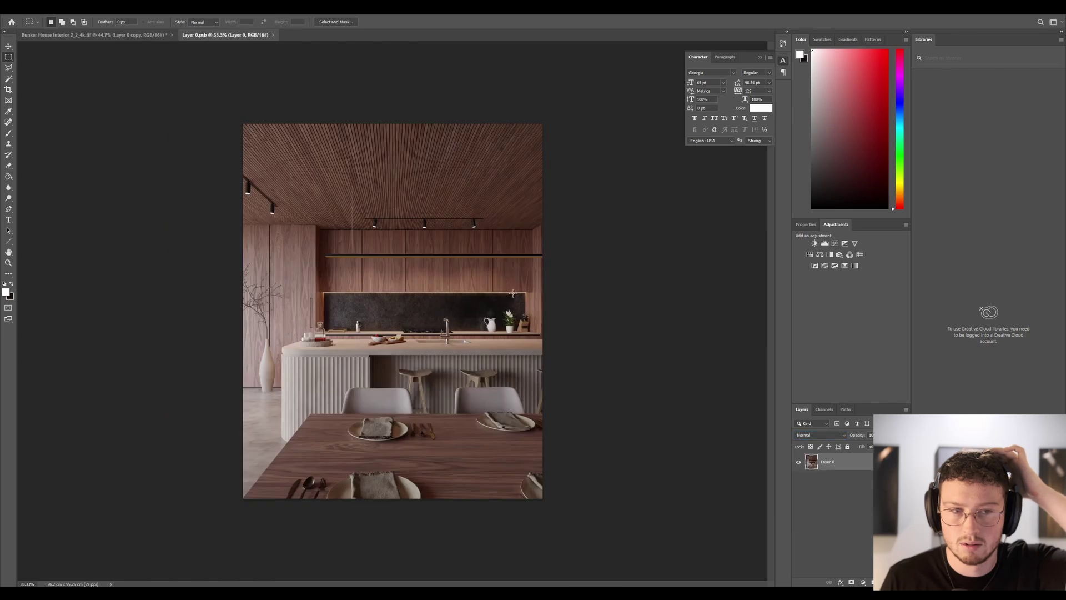
{"action": "left_click", "coordinate": [273, 35]}
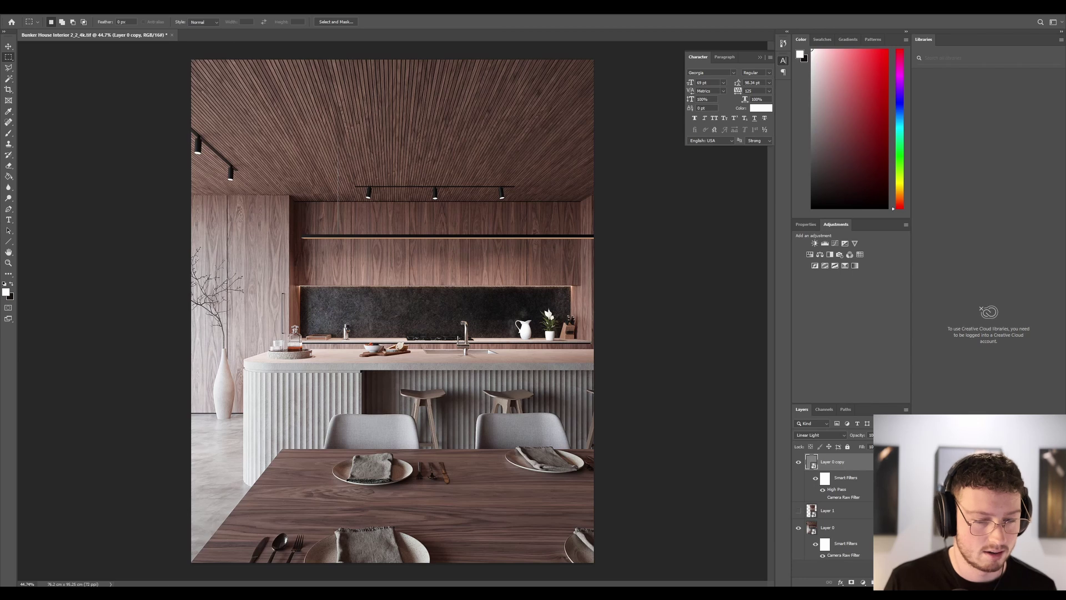
Step: Open Bunker House Interior 2_2_4k Edit.png from the file explorer as a separate Photoshop document
{"action": "key", "text": "super+e"}
{"action": "left_click", "coordinate": [45, 160]}
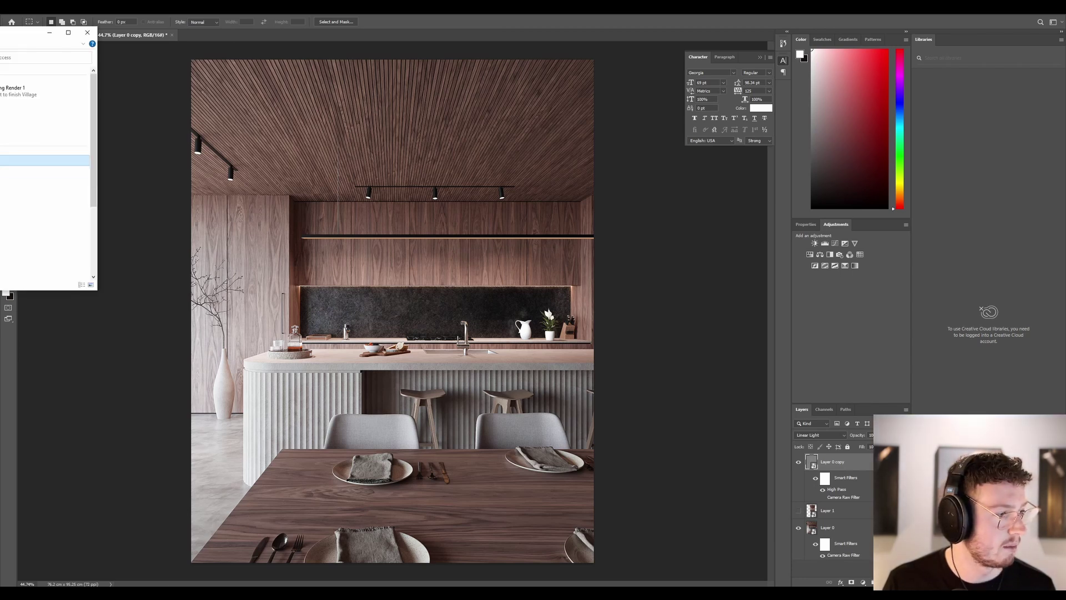
{"action": "left_click", "coordinate": [44, 181]}
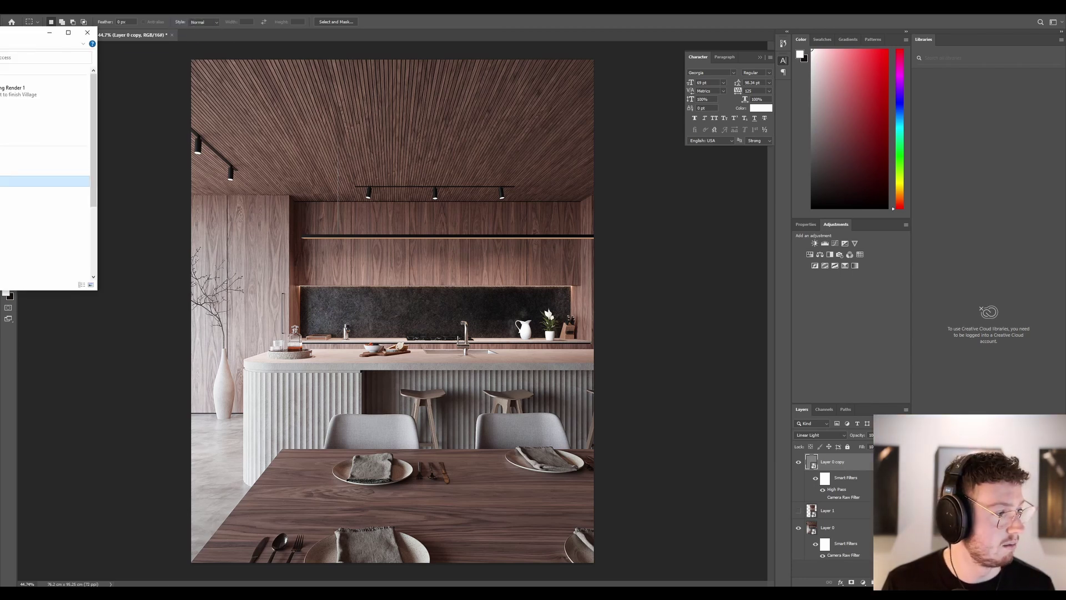
{"action": "left_click_drag", "start_coordinate": [45, 181], "coordinate": [227, 34]}
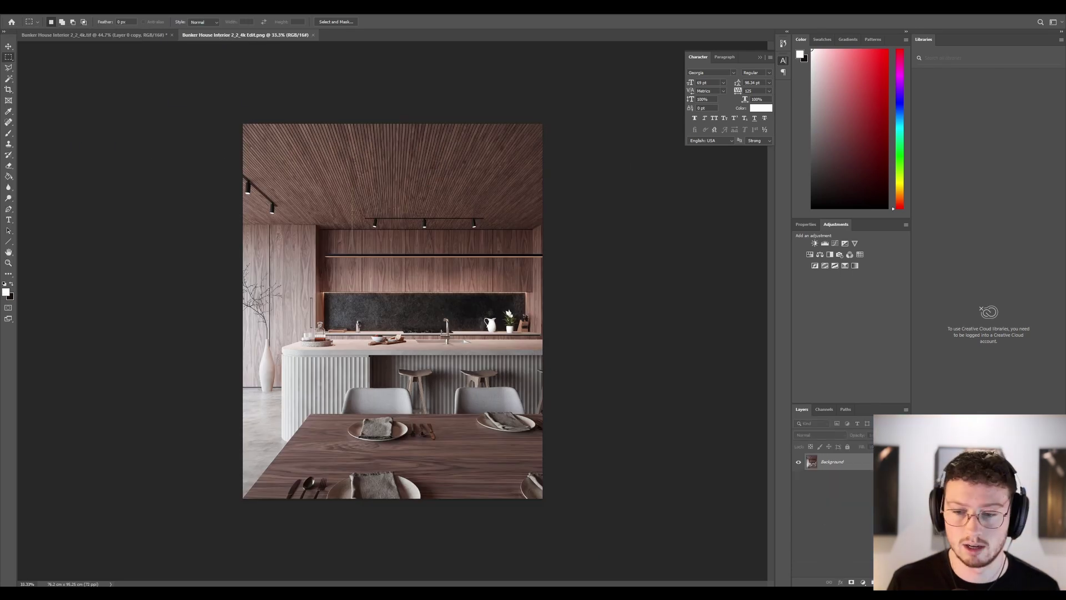
Step: Convert the PNG's Background into a regular layer and duplicate it within the same document
{"action": "right_click", "coordinate": [853, 459]}
{"action": "left_click", "coordinate": [864, 463]}
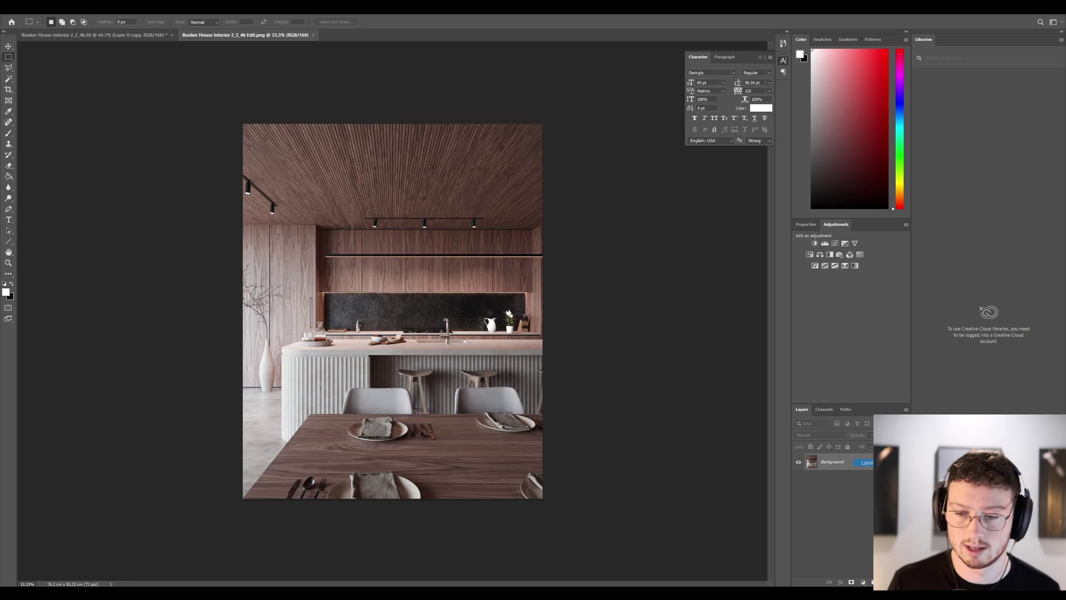
{"action": "key", "text": "Return"}
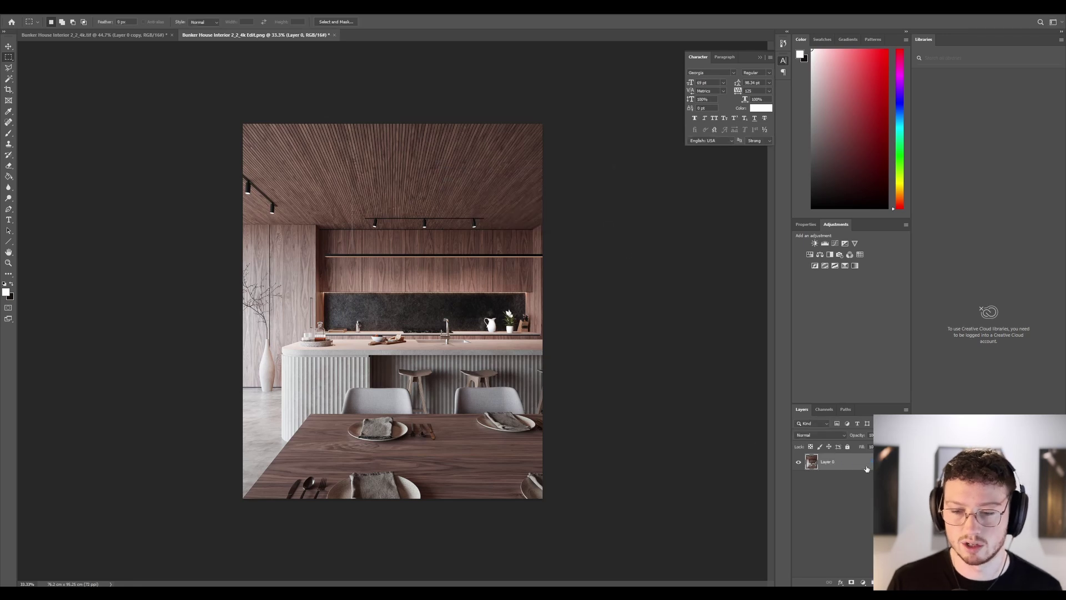
{"action": "right_click", "coordinate": [867, 469]}
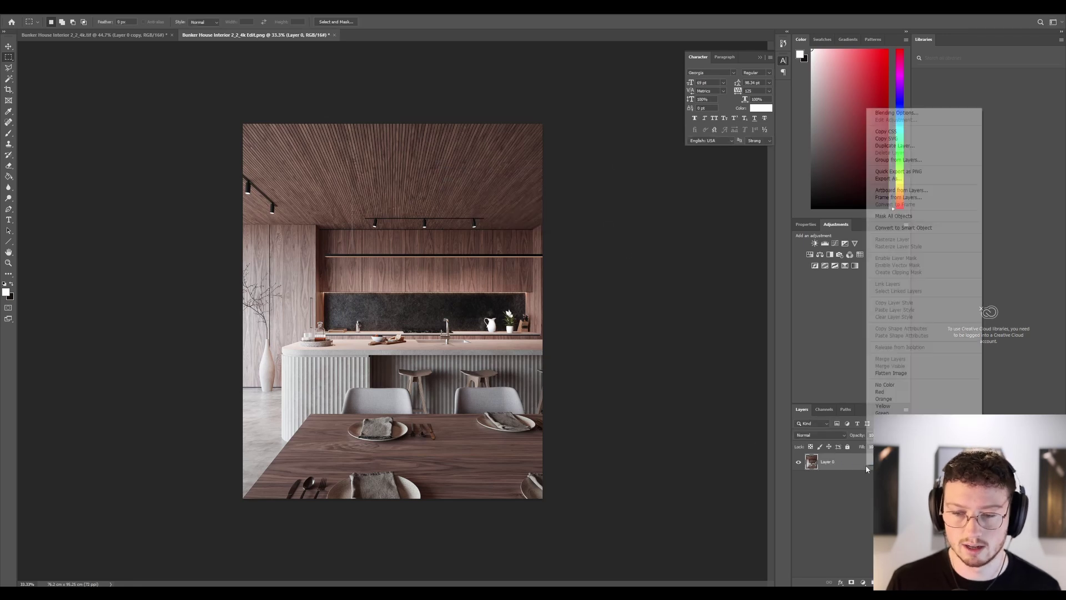
{"action": "left_click", "coordinate": [915, 146]}
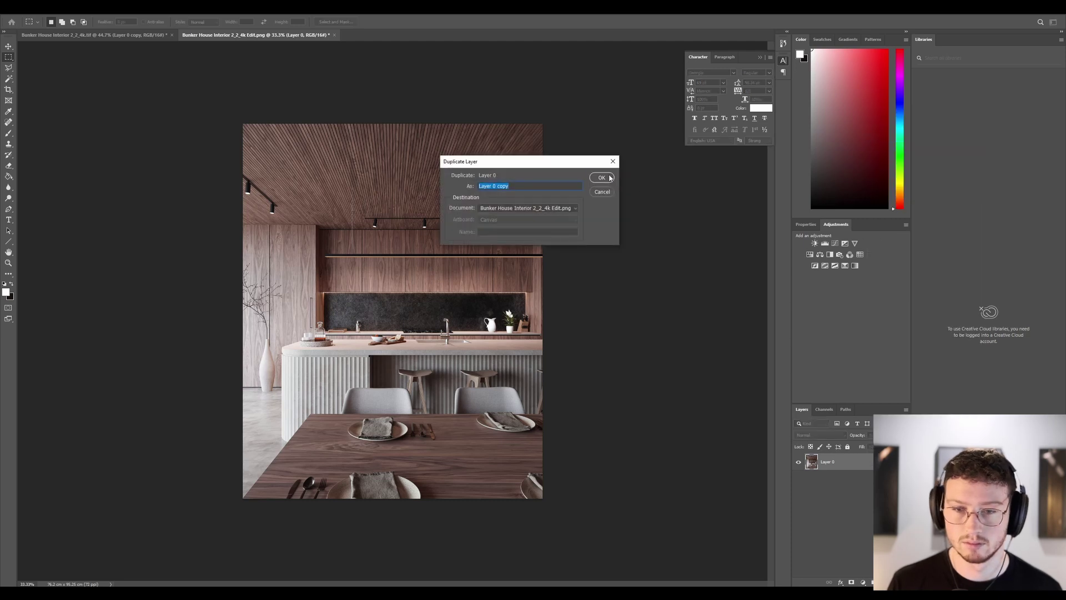
{"action": "left_click", "coordinate": [610, 177]}
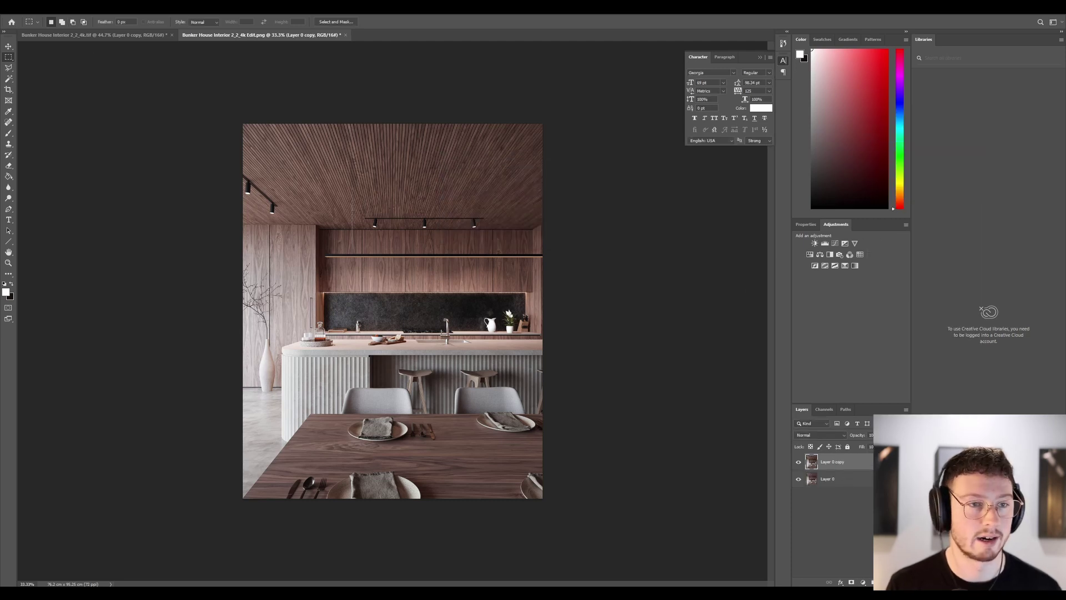
Step: Reapply the last High Pass filter to the PNG's duplicated layer and set its blend mode to Linear Light
{"action": "left_click", "coordinate": [119, 7]}
{"action": "left_click", "coordinate": [139, 20]}
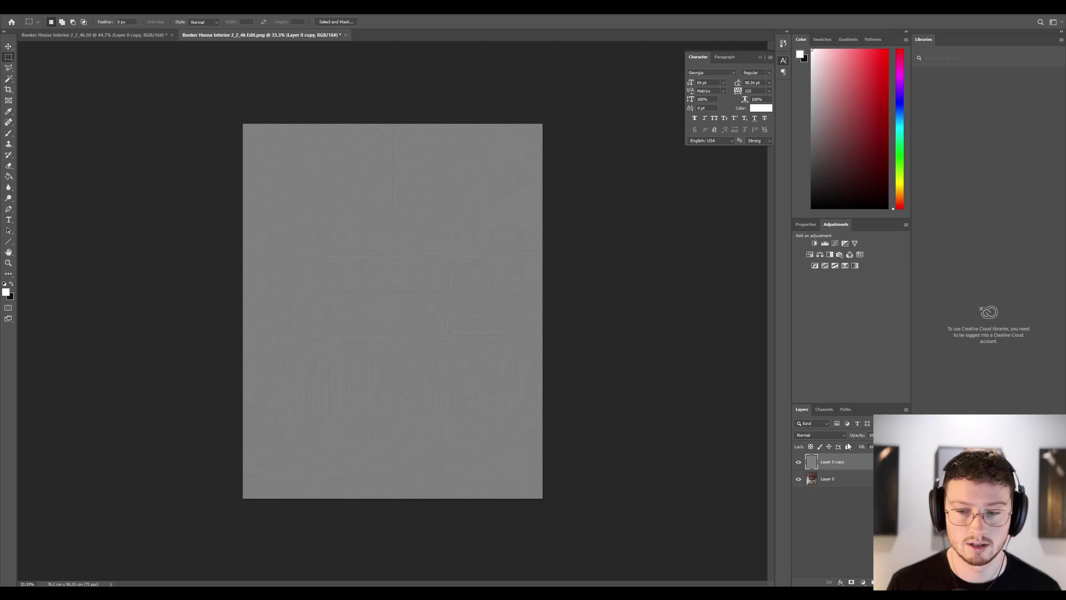
{"action": "left_click", "coordinate": [833, 436]}
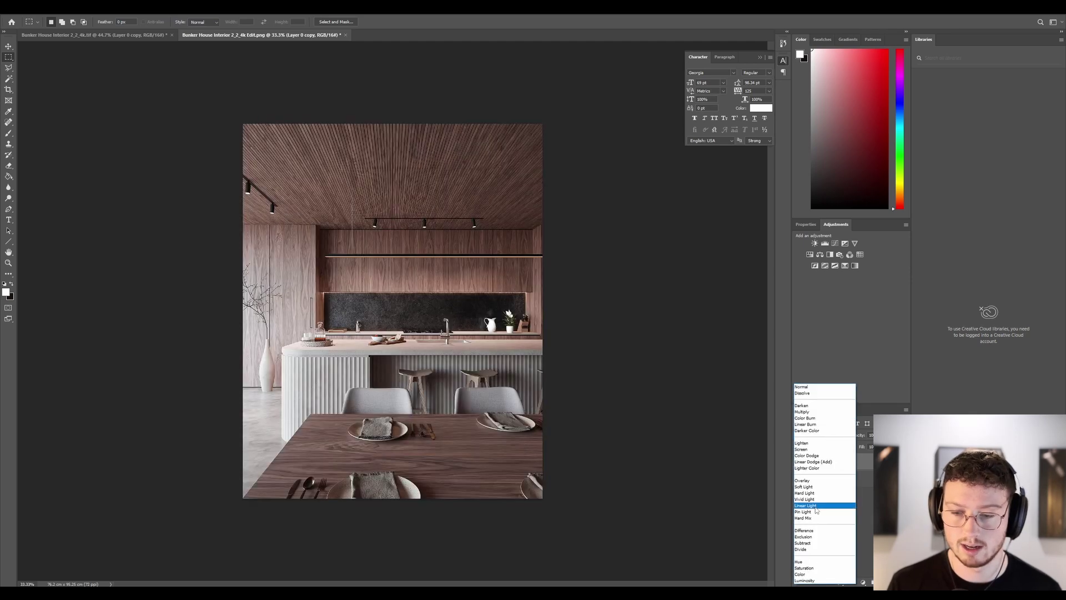
{"action": "left_click", "coordinate": [819, 506]}
Step: Inspect the cabinet and backsplash detail up close with the High Pass layer and reduce that layer's opacity
{"action": "left_click", "coordinate": [833, 461], "text": "ctrl"}
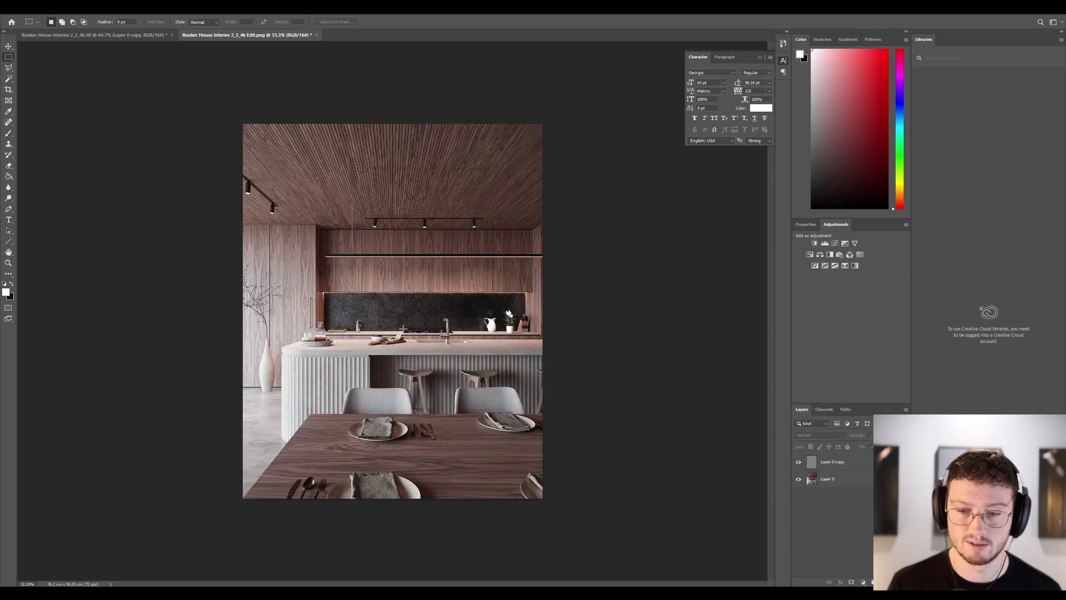
{"action": "key", "text": "ctrl+plus"}
{"action": "left_click", "coordinate": [833, 469]}
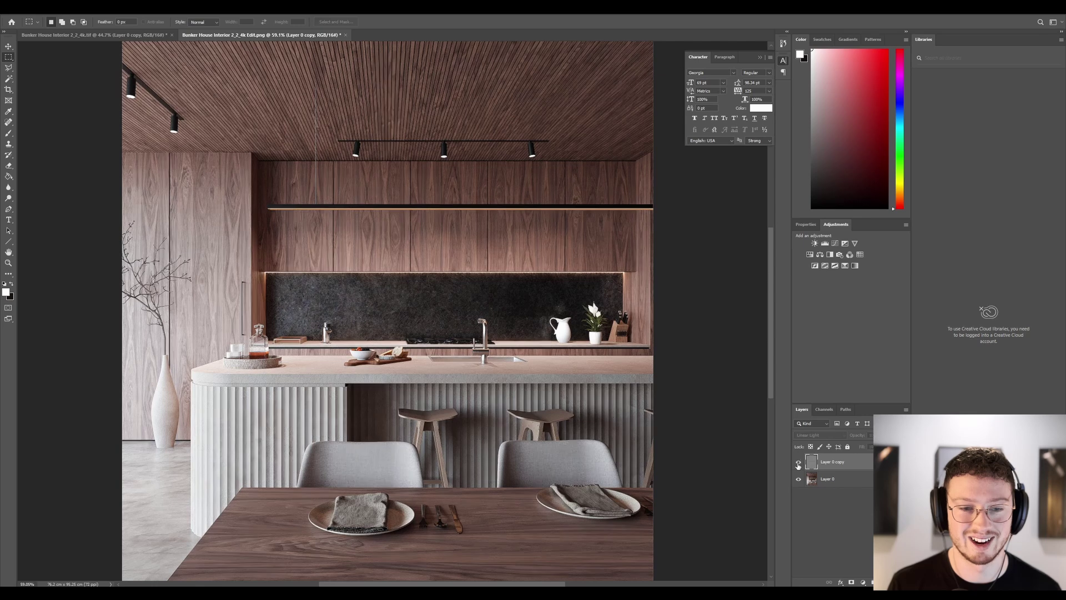
{"action": "key", "text": "ctrl+0"}
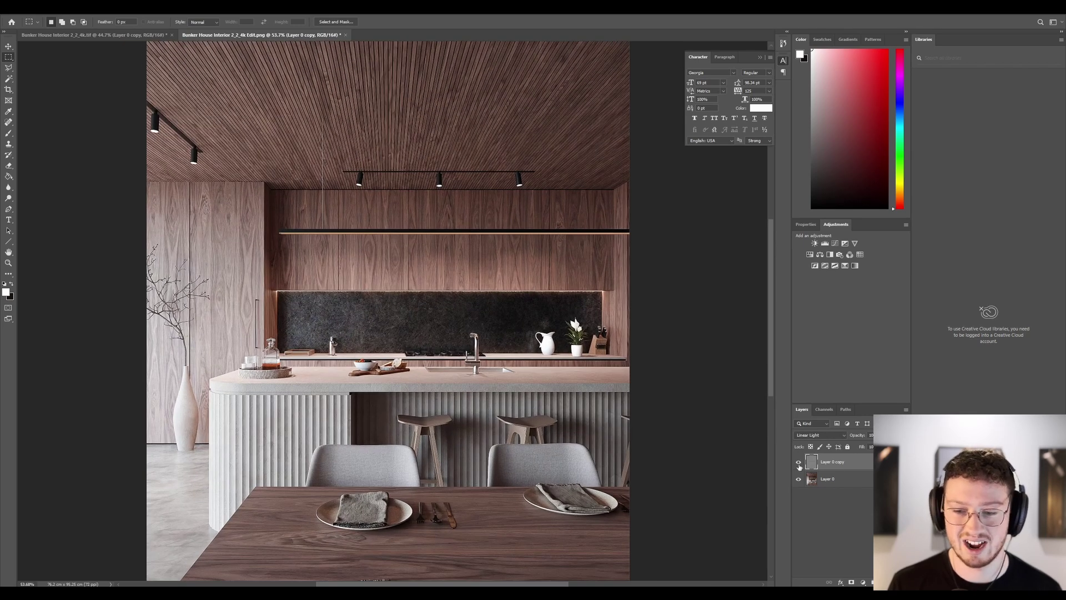
{"action": "scroll", "coordinate": [411, 284], "scroll_direction": "up", "scroll_amount": 5, "text": "alt"}
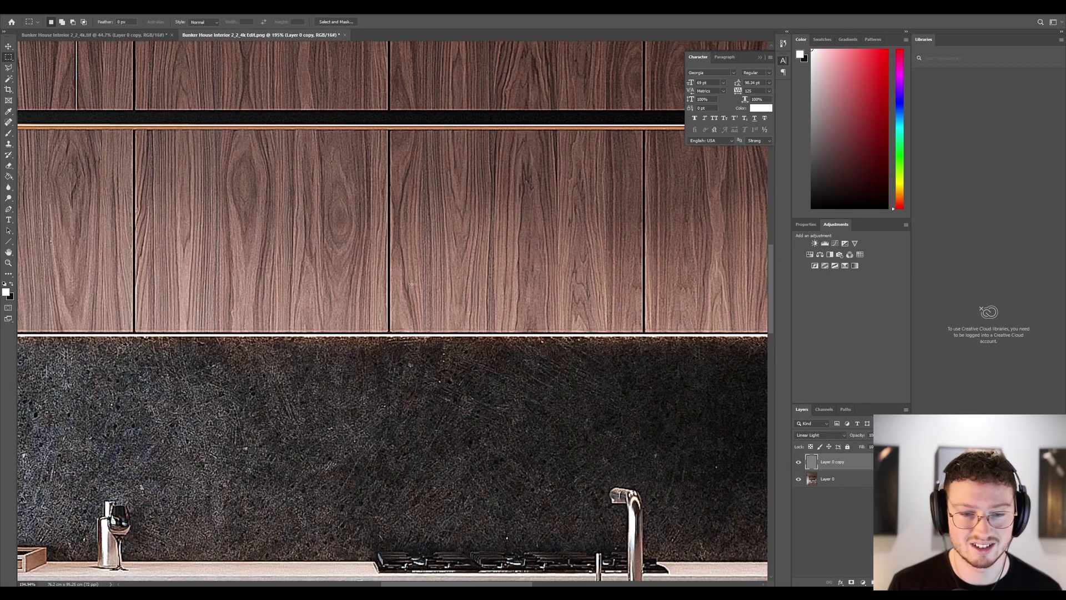
{"action": "scroll", "coordinate": [387, 272], "scroll_direction": "down", "scroll_amount": 3, "text": "alt"}
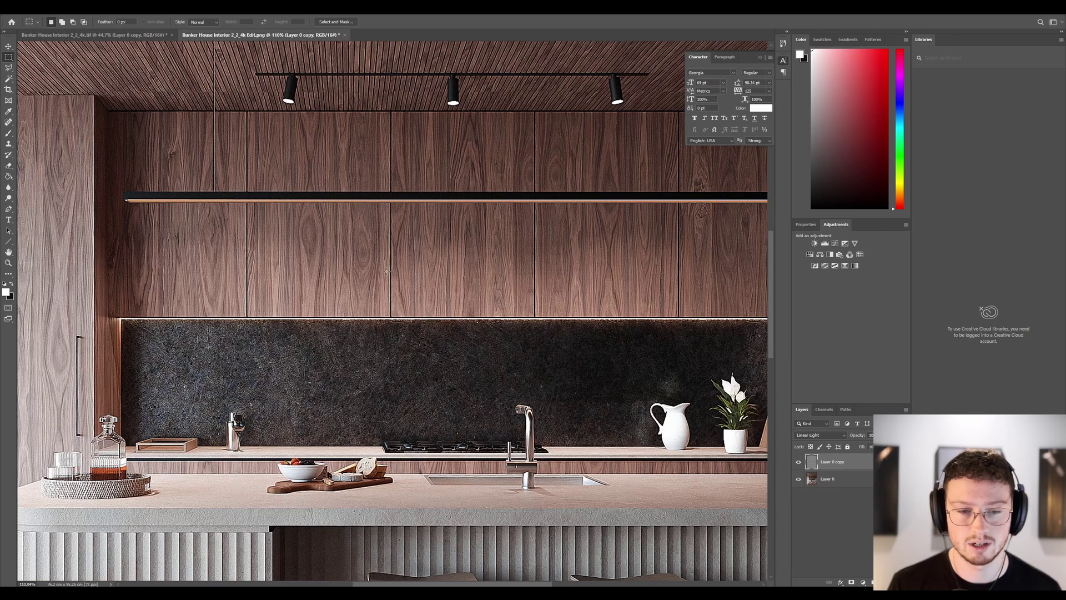
{"action": "scroll", "coordinate": [387, 272], "scroll_direction": "down", "scroll_amount": 2, "text": "alt"}
{"action": "left_click_drag", "start_coordinate": [860, 435], "coordinate": [804, 442]}
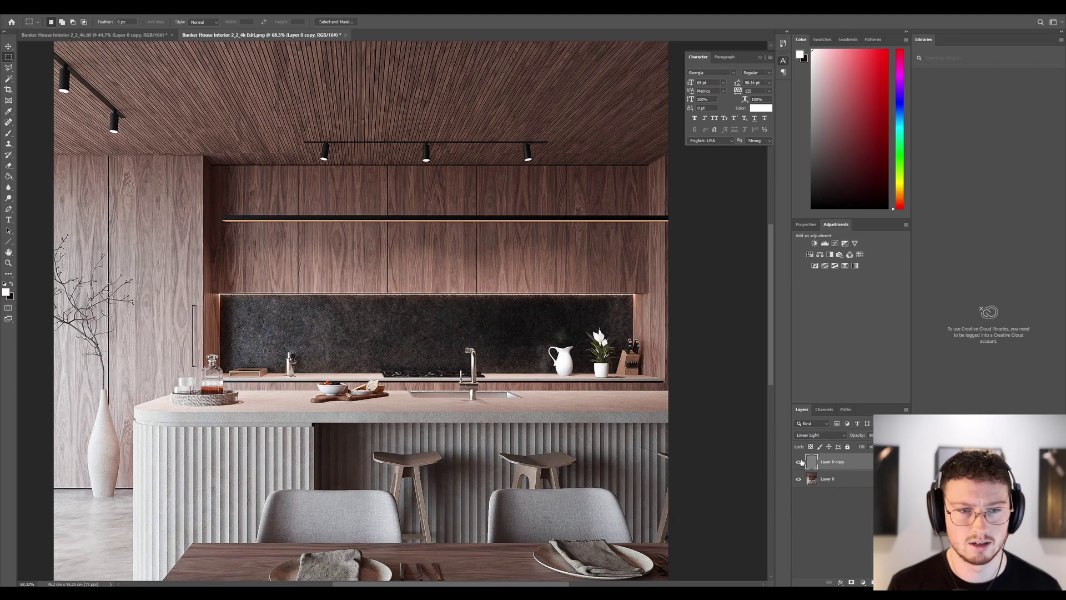
Step: Fine-tune the opacity of the High Pass layer and compare the kitchen image with and without it
{"action": "left_click", "coordinate": [801, 461]}
{"action": "left_click", "coordinate": [801, 462]}
{"action": "left_click", "coordinate": [802, 462]}
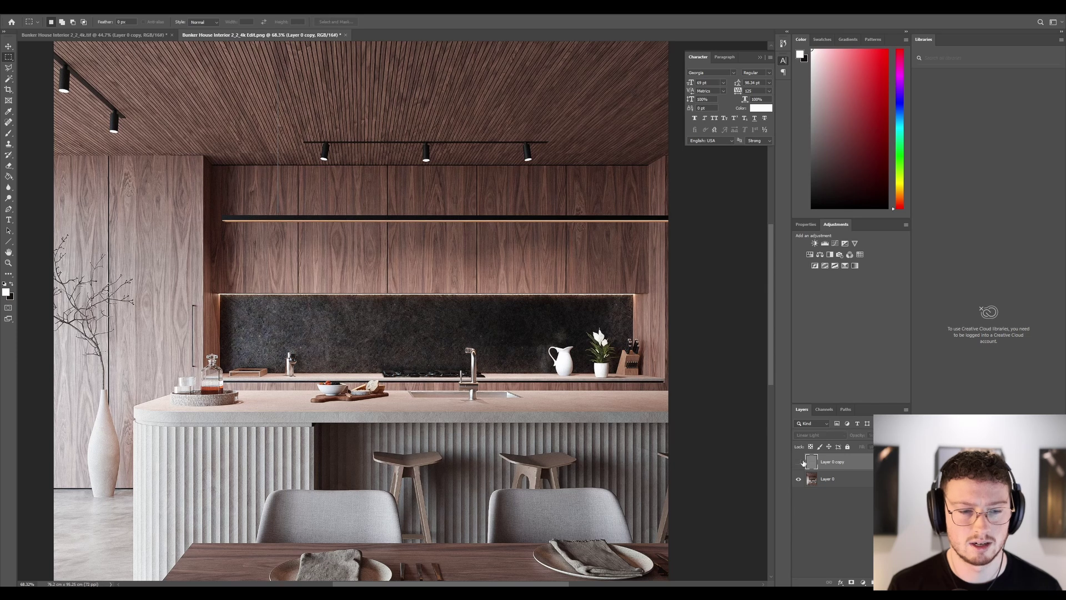
{"action": "left_click", "coordinate": [803, 462]}
{"action": "left_click_drag", "start_coordinate": [861, 438], "coordinate": [831, 459]}
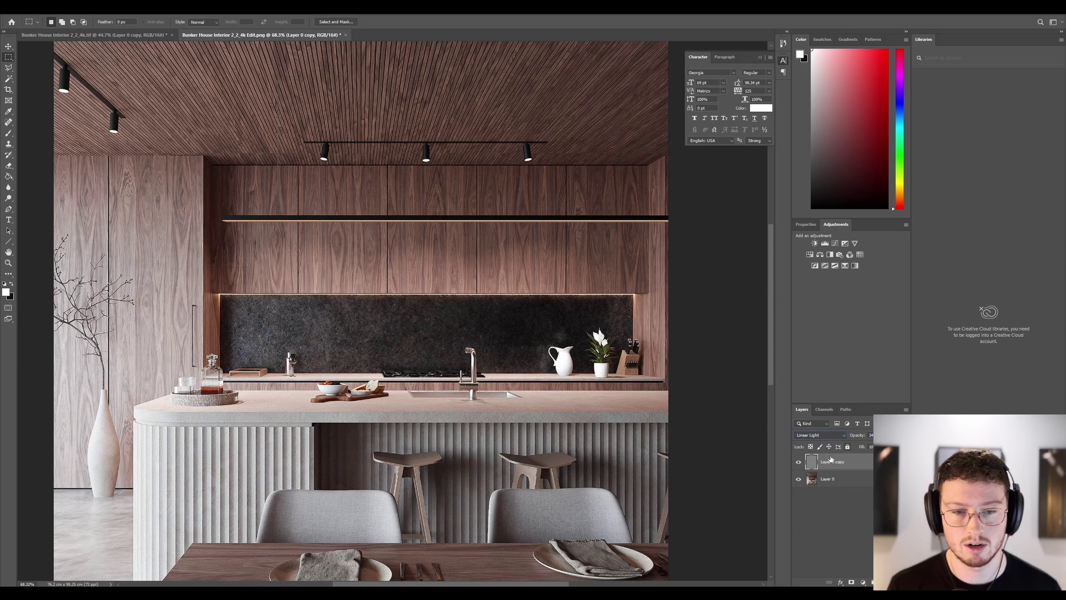
{"action": "left_click", "coordinate": [800, 462]}
{"action": "key", "text": "ctrl+minus"}
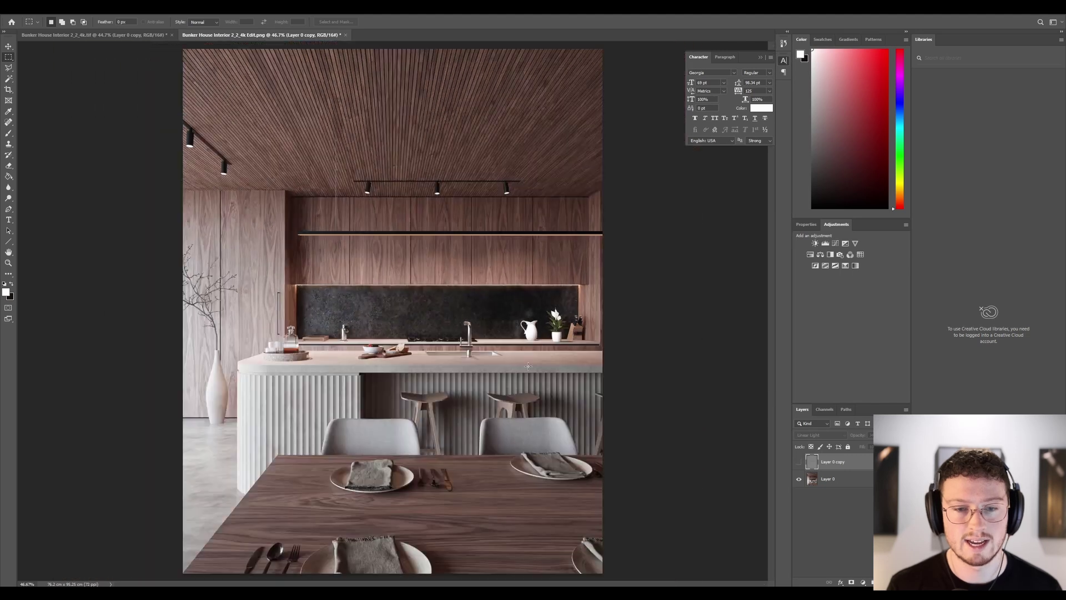
{"action": "left_click", "coordinate": [799, 463]}
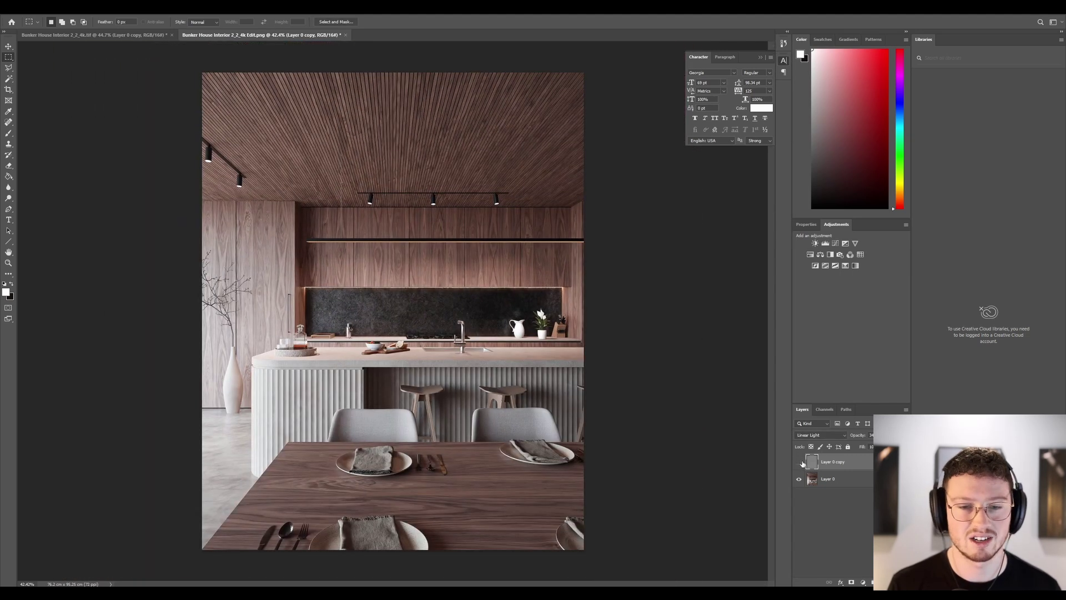
{"action": "left_click", "coordinate": [801, 463]}
{"action": "left_click", "coordinate": [800, 461]}
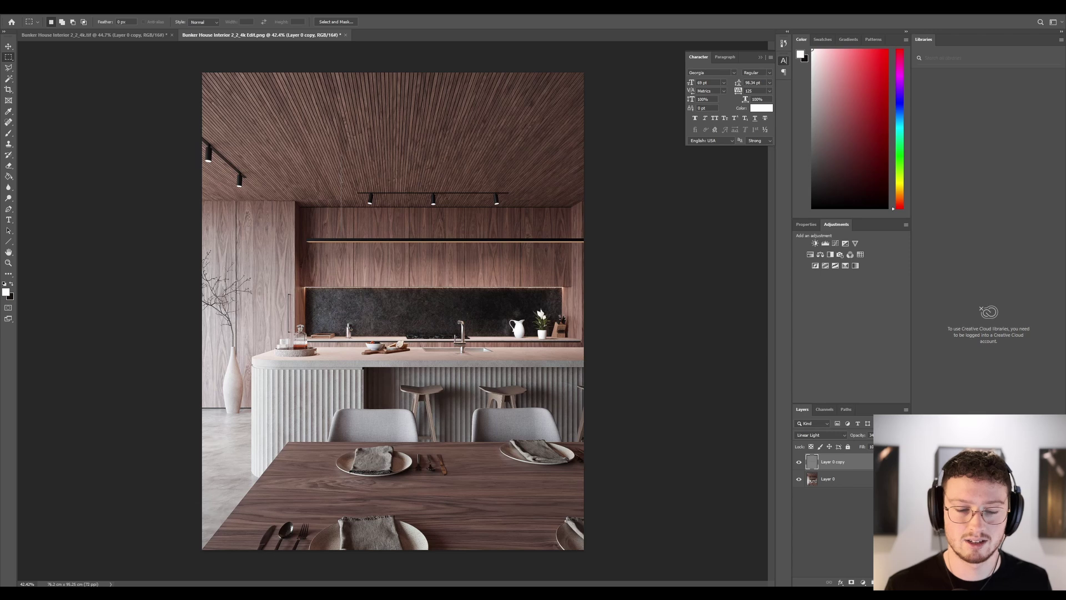
Step: Switch to the image viewer and look over the whole finished kitchen render
{"action": "left_click", "coordinate": [522, 561]}
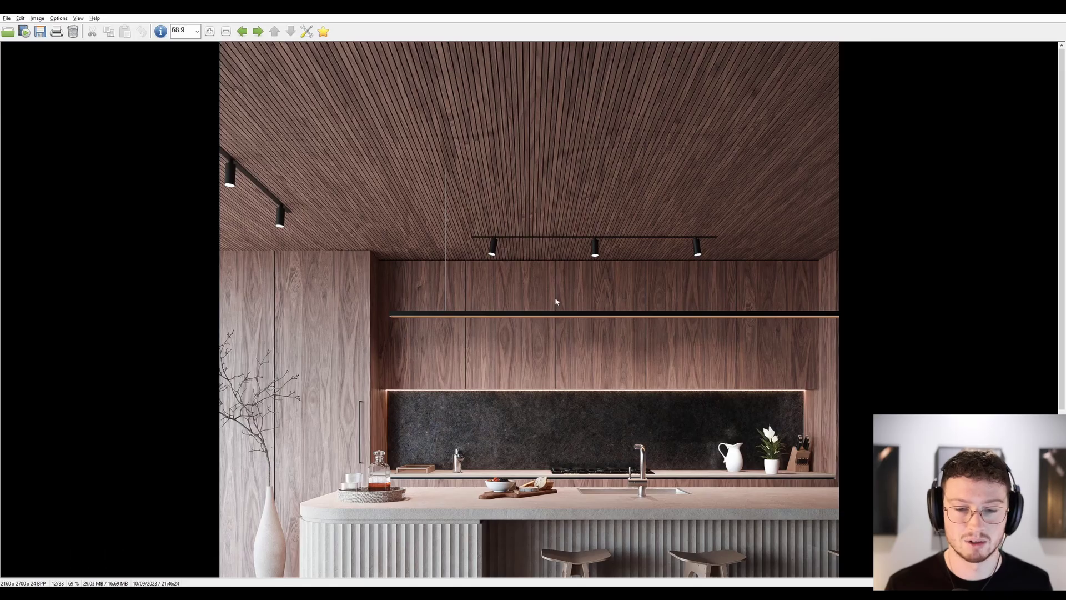
{"action": "scroll", "coordinate": [469, 268], "scroll_direction": "down", "scroll_amount": 5}
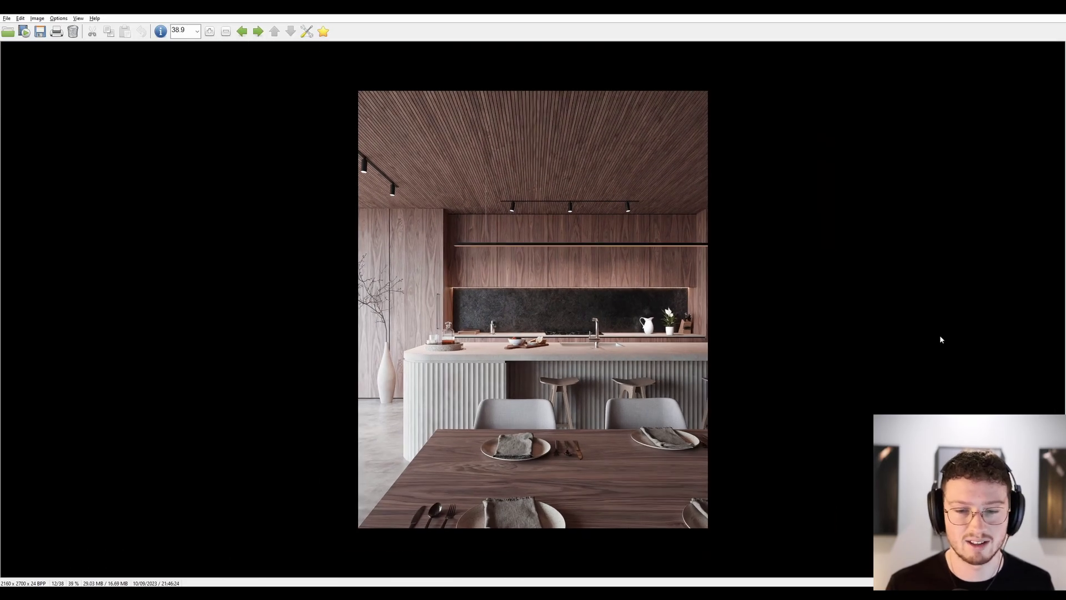